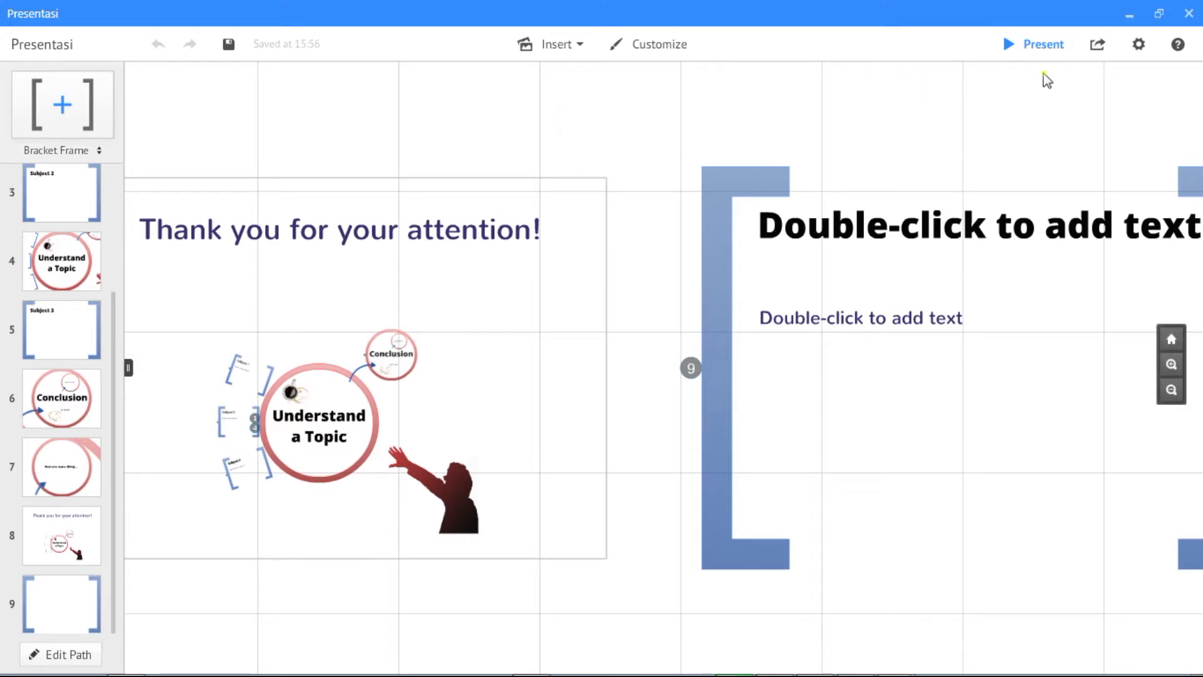
- Close the Presentasi prezi and open Suburbs to City in present mode in a maximized window
{"action": "left_click", "coordinate": [1188, 13]}
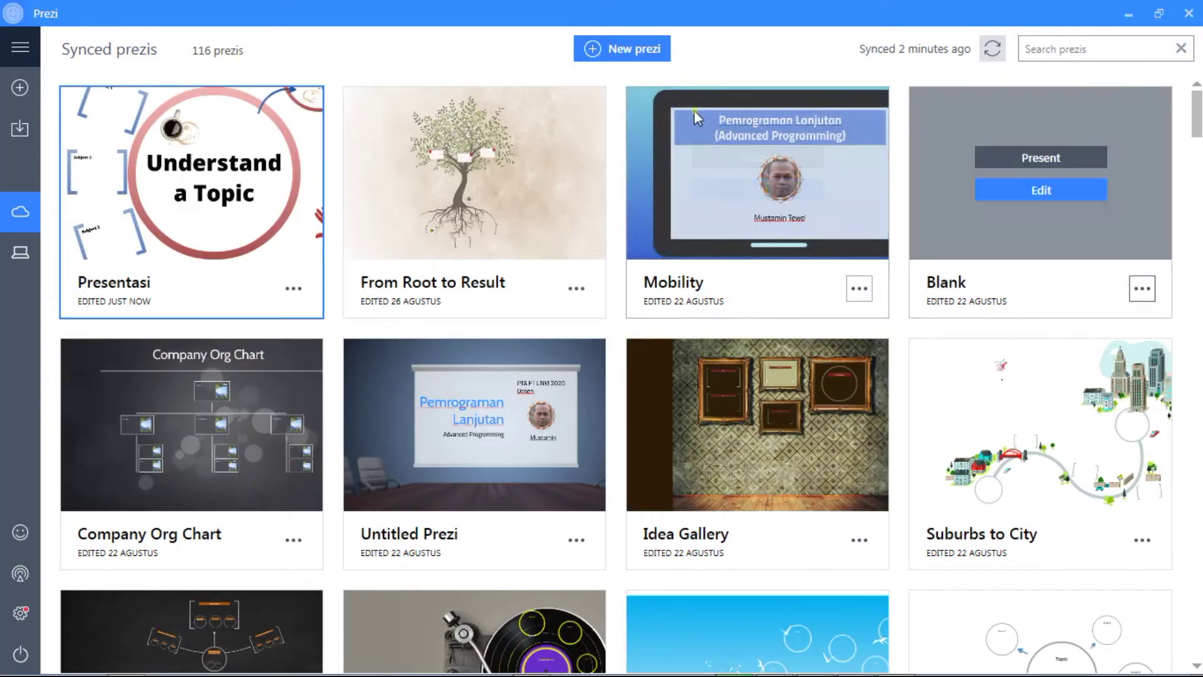
{"action": "mouse_move", "coordinate": [1199, 114]}
{"action": "left_mouse_down"}
{"action": "mouse_move", "coordinate": [1198, 129]}
{"action": "mouse_move", "coordinate": [1199, 112]}
{"action": "left_mouse_up"}
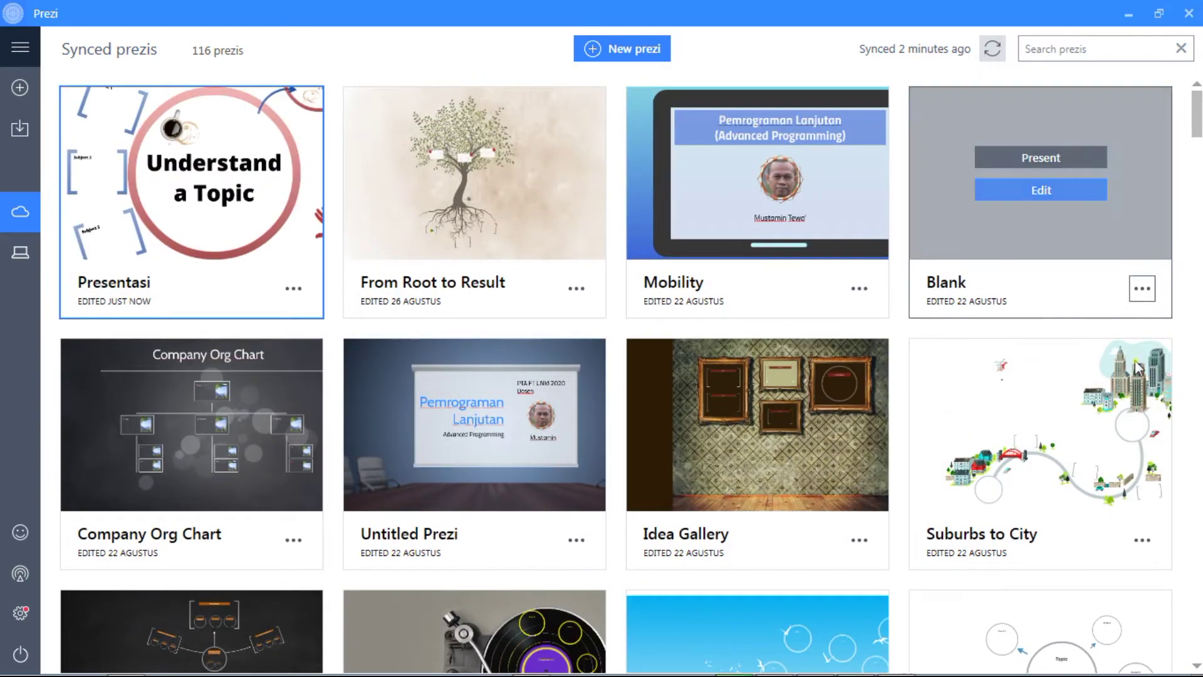
{"action": "left_click", "coordinate": [1057, 410]}
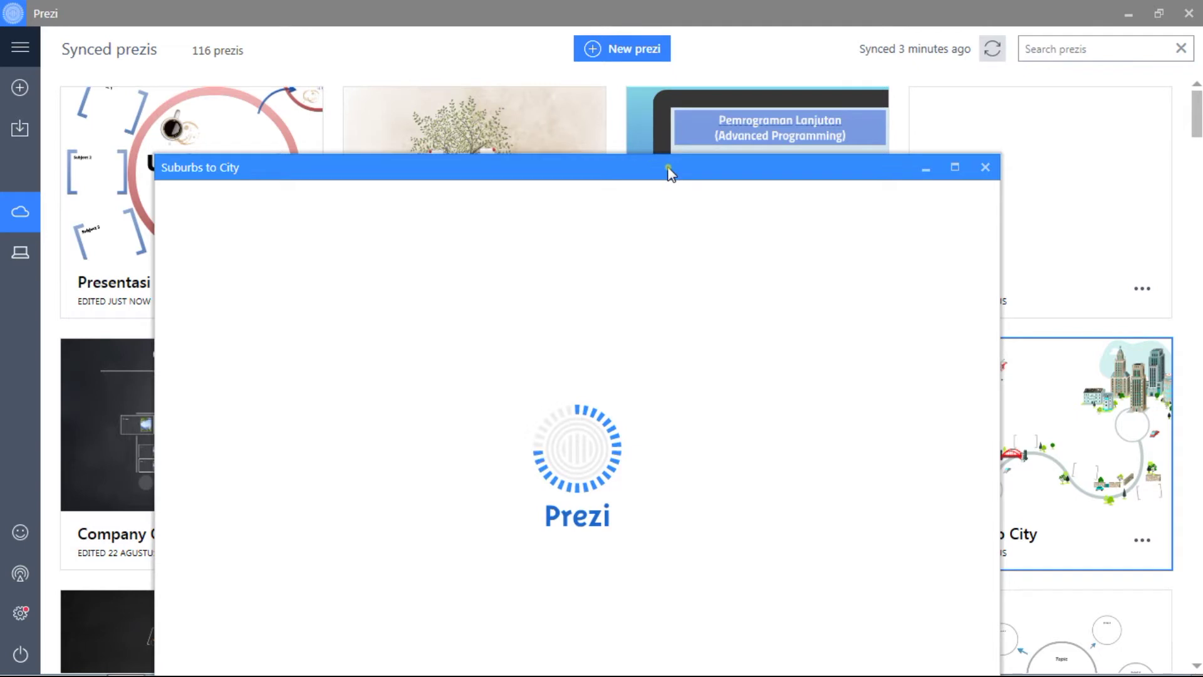
{"action": "left_click_drag", "start_coordinate": [669, 171], "coordinate": [661, 68]}
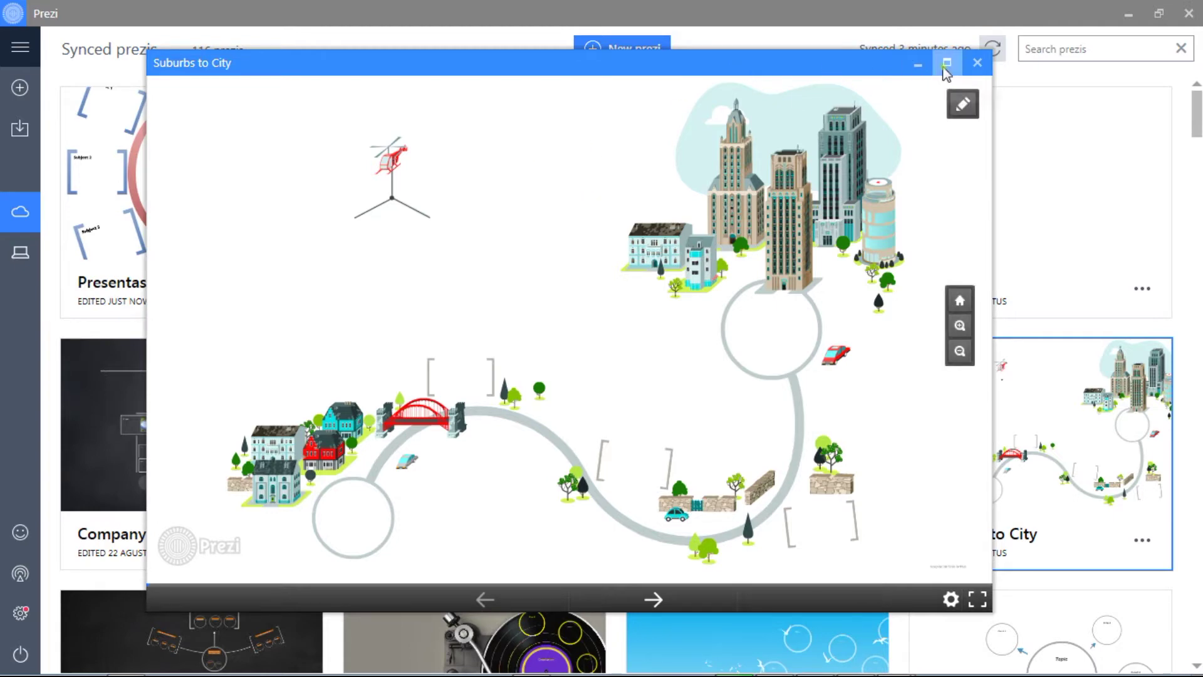
{"action": "left_click", "coordinate": [947, 64]}
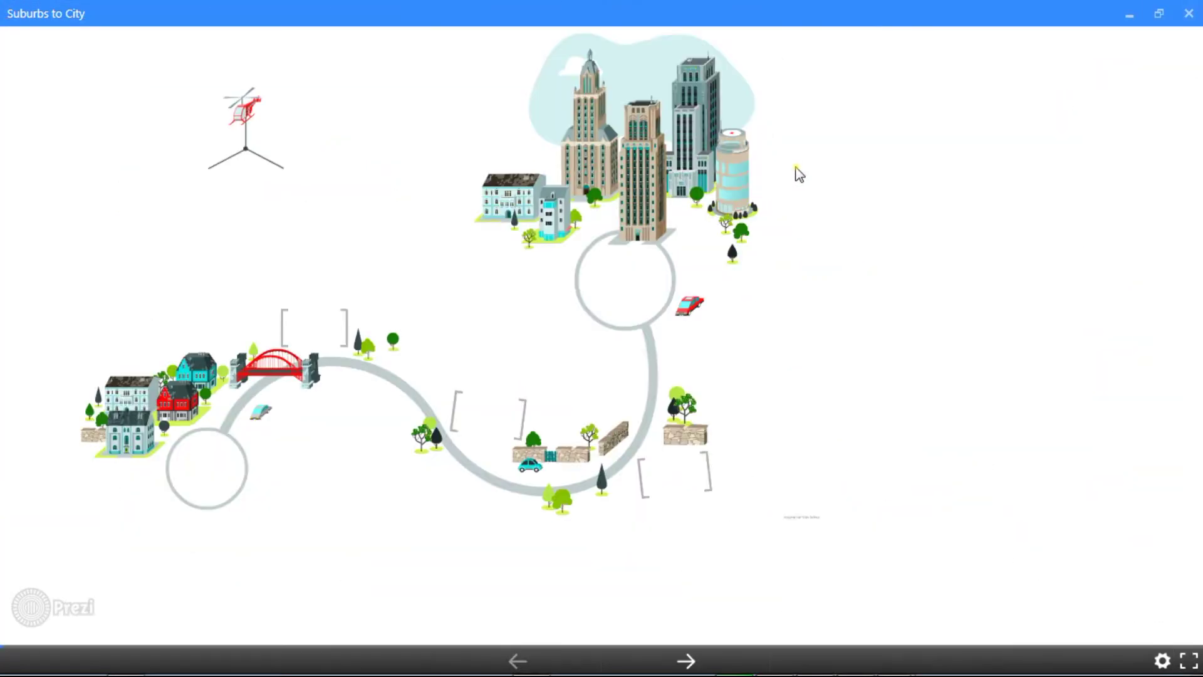
- Play the Suburbs to City presentation forward frame by frame up to the skyscraper scene
{"action": "left_click", "coordinate": [693, 666]}
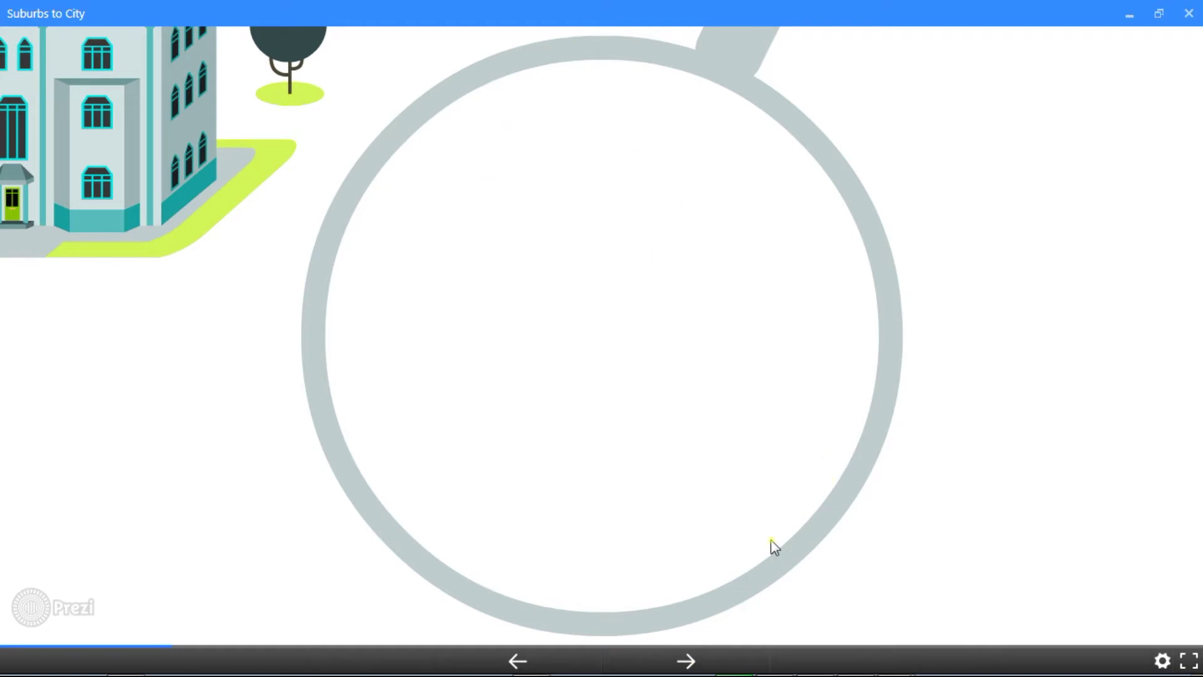
{"action": "left_click", "coordinate": [686, 661]}
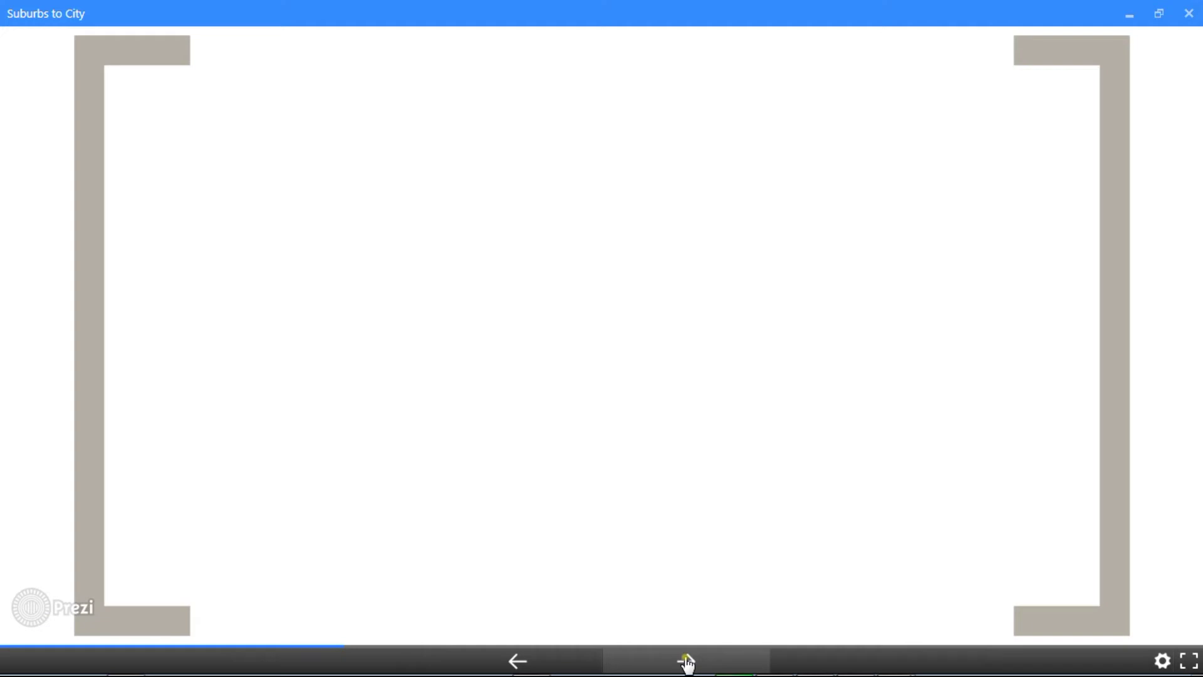
{"action": "left_click", "coordinate": [686, 660]}
{"action": "left_click", "coordinate": [686, 661]}
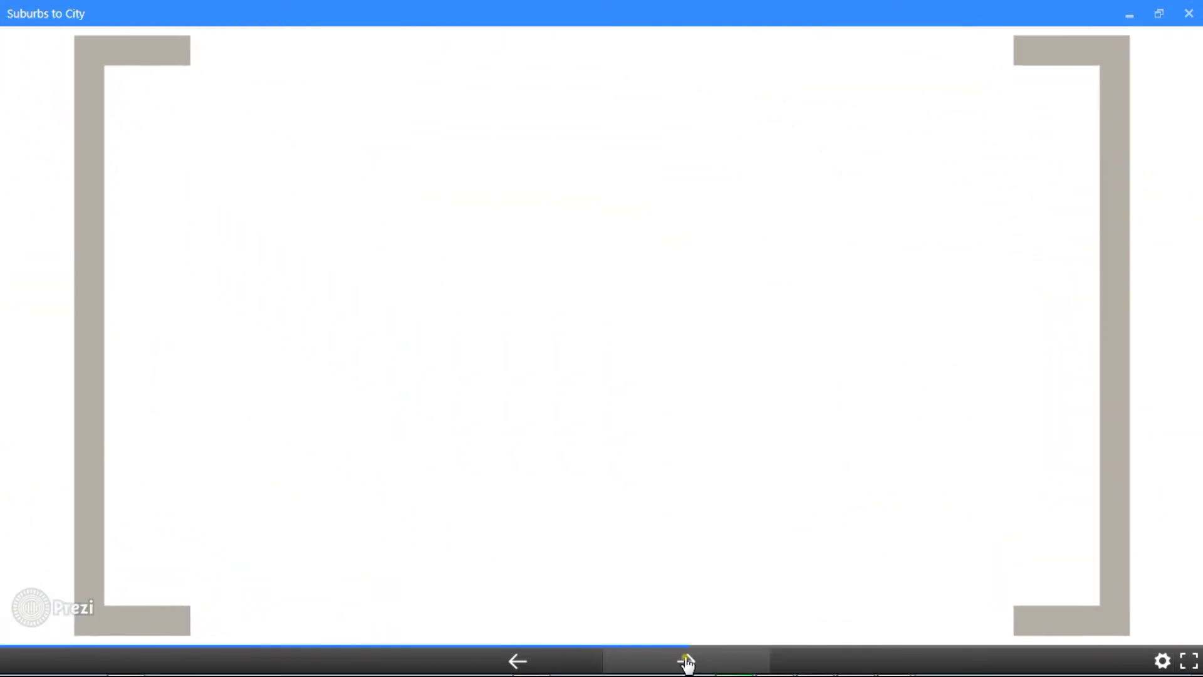
{"action": "left_click", "coordinate": [686, 660]}
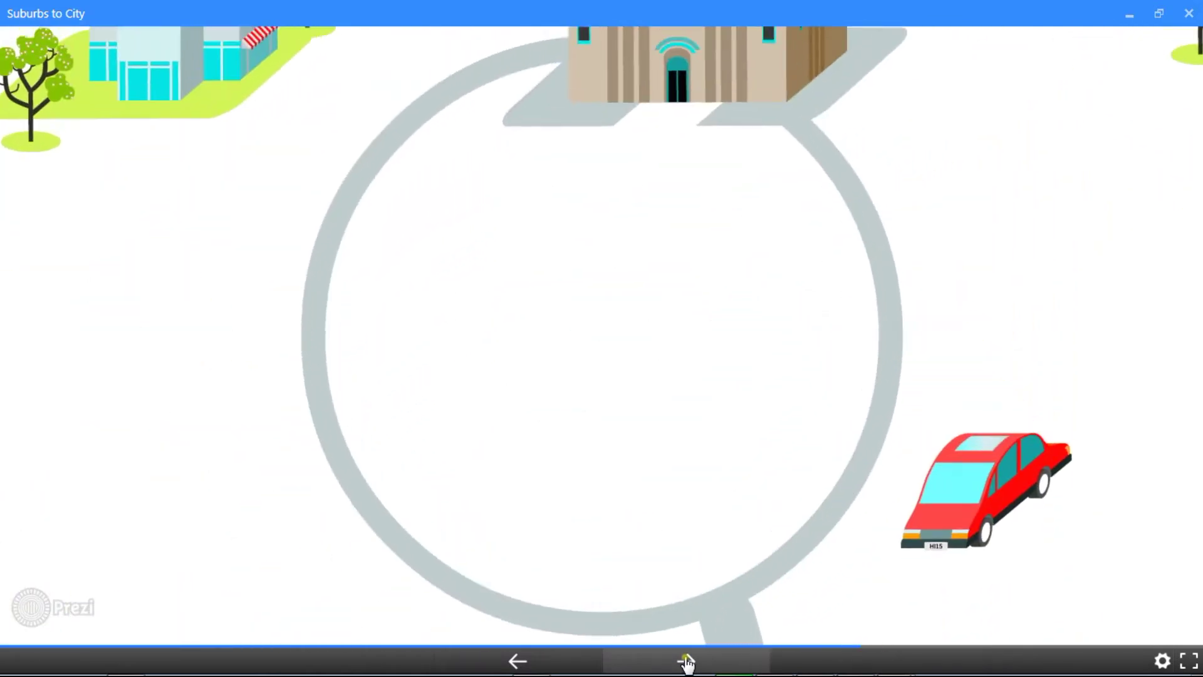
{"action": "left_click", "coordinate": [686, 660]}
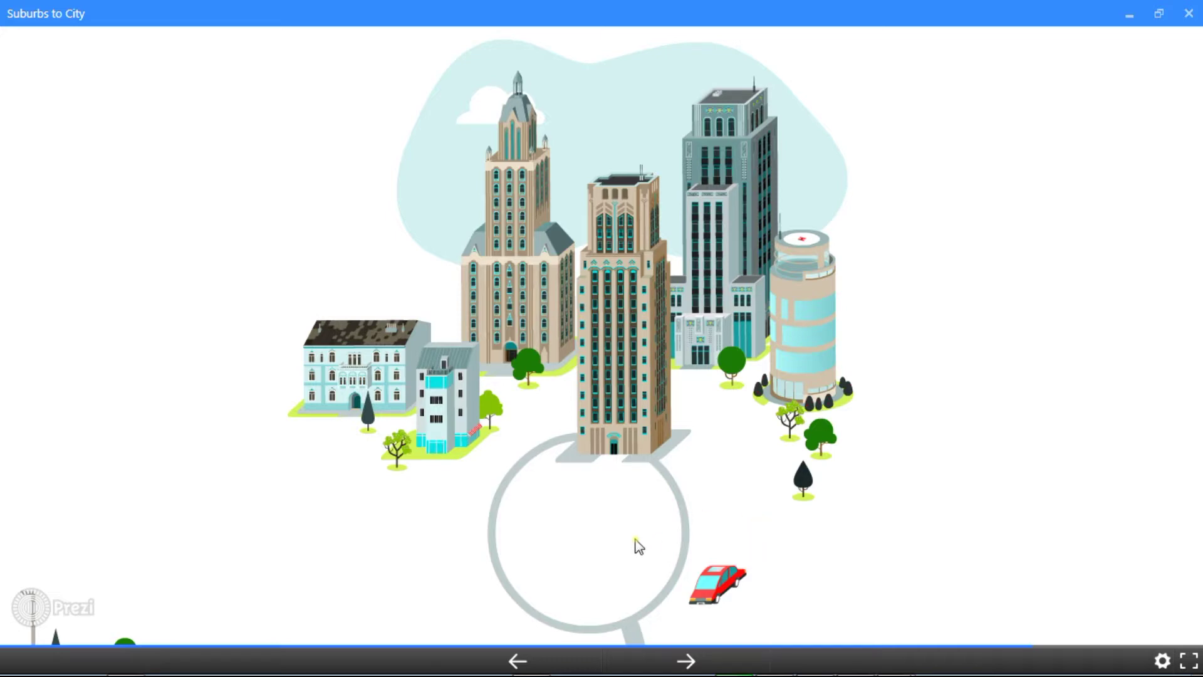
- Step back through the frames to the middle bracket frame and return to the full overview
{"action": "left_click", "coordinate": [518, 661]}
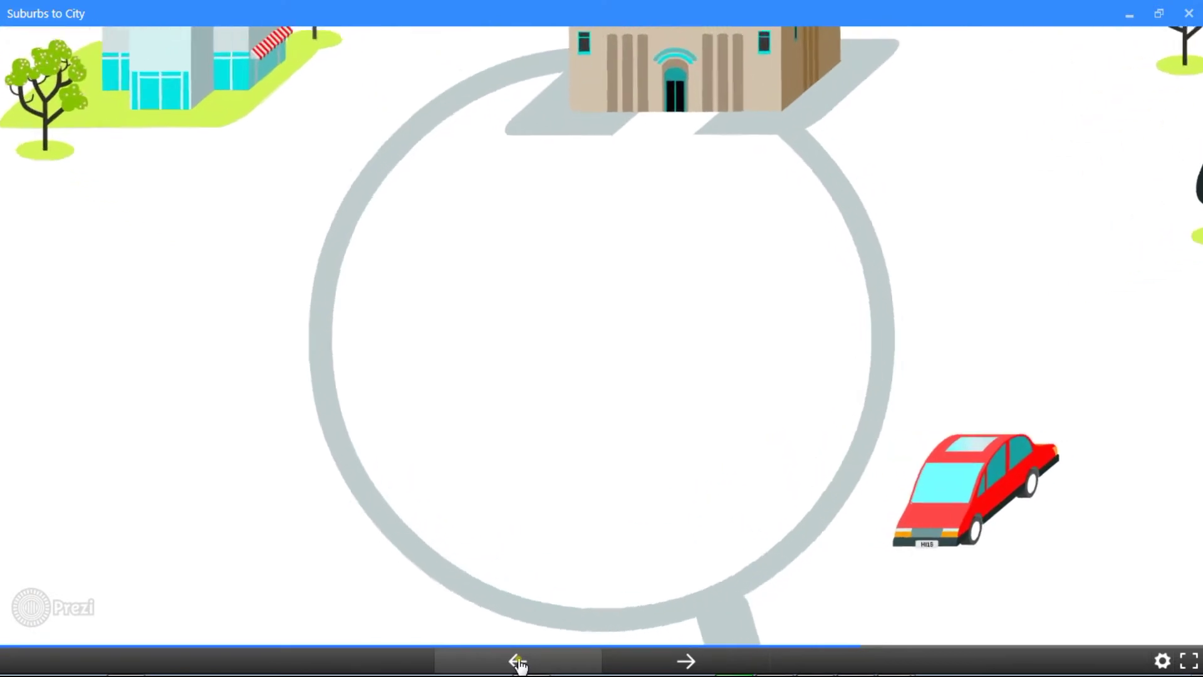
{"action": "left_click", "coordinate": [517, 661]}
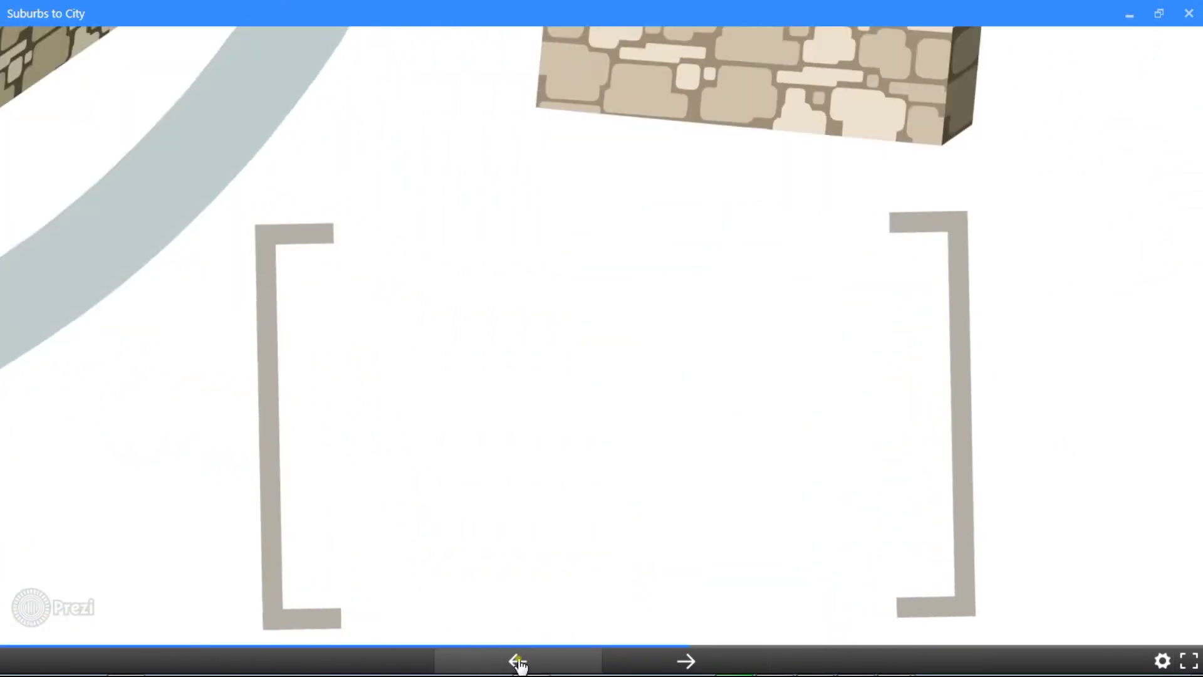
{"action": "left_click", "coordinate": [518, 661]}
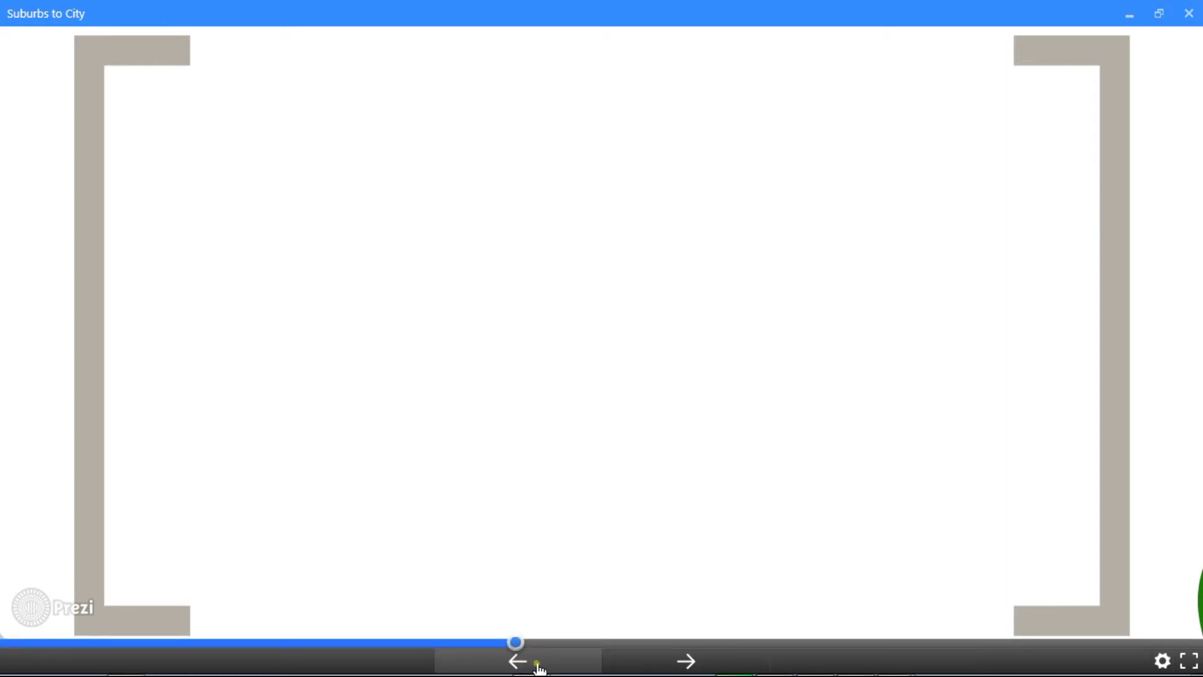
{"action": "mouse_move", "coordinate": [1151, 231]}
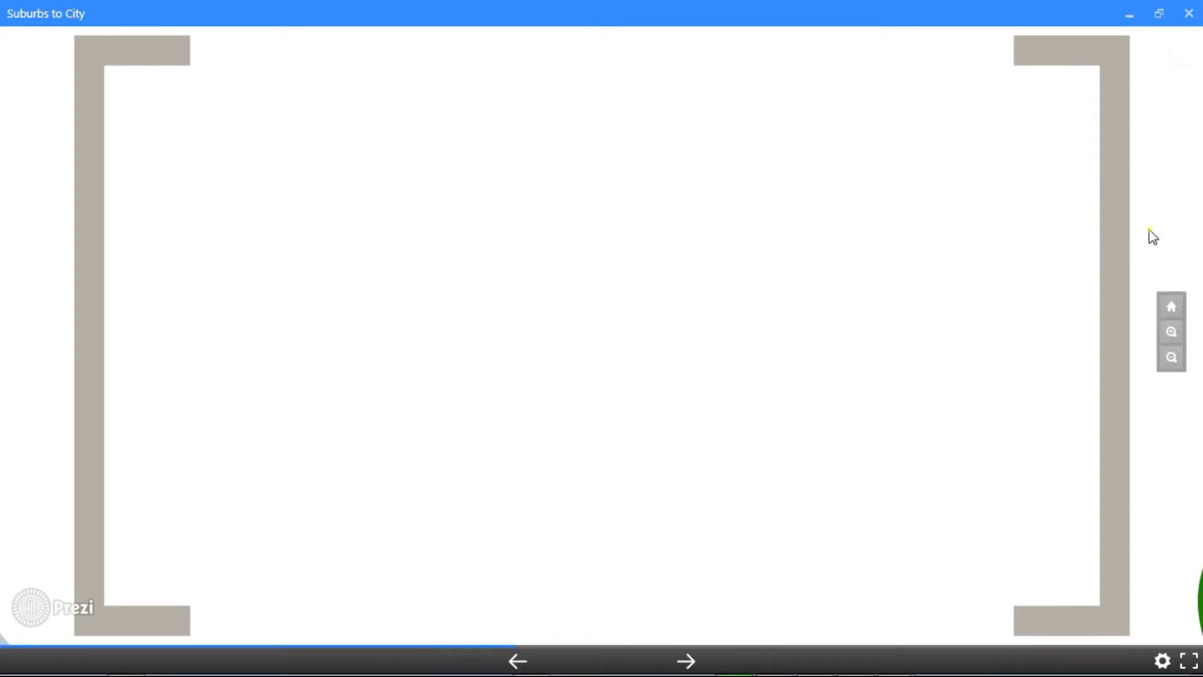
{"action": "left_click", "coordinate": [1173, 310]}
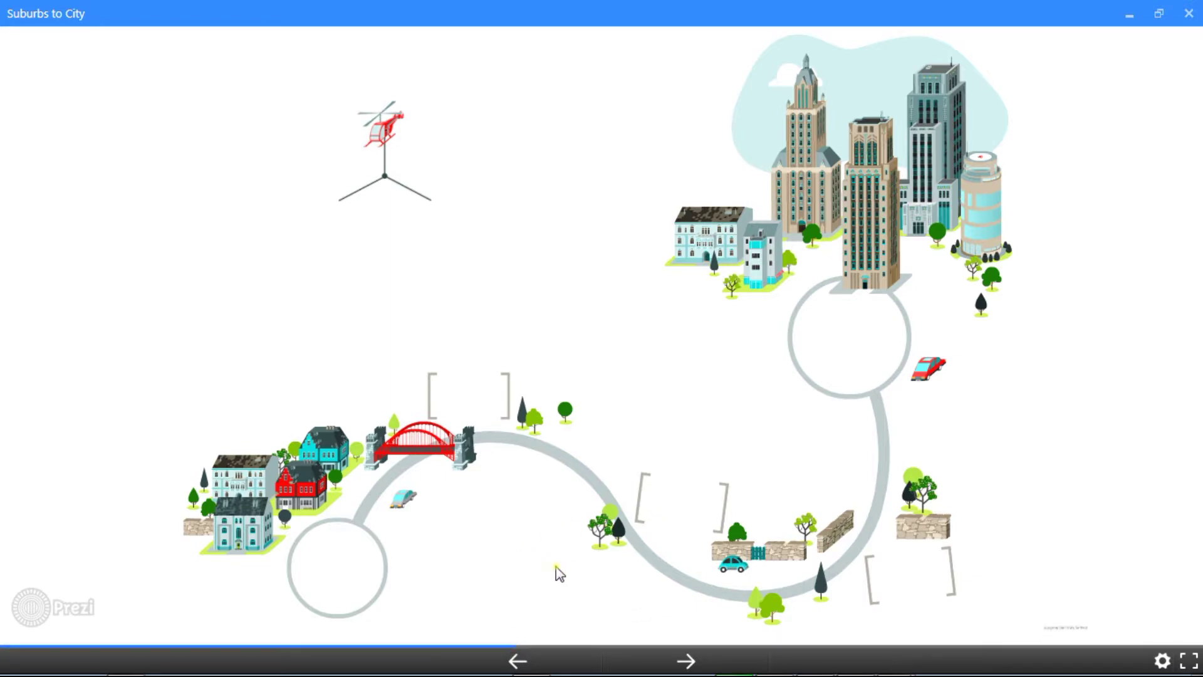
- Visit the bracket frame above the bridge and the one below the stone wall directly, returning to the overview after each
{"action": "left_click", "coordinate": [473, 401]}
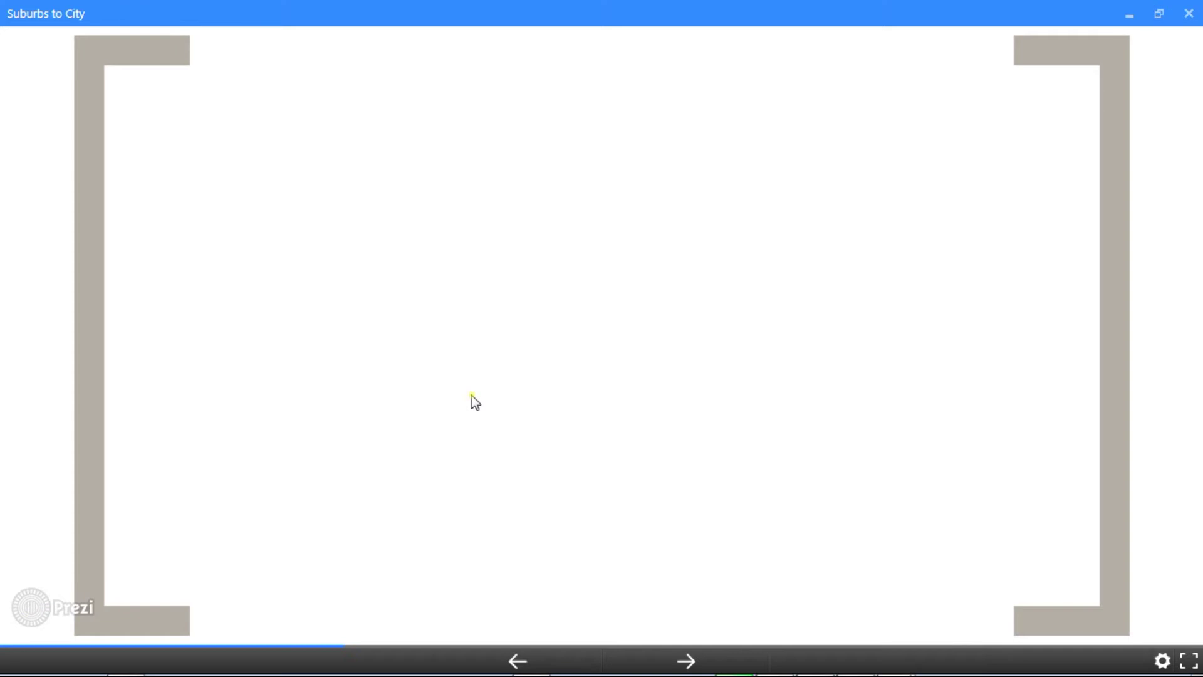
{"action": "mouse_move", "coordinate": [1149, 398]}
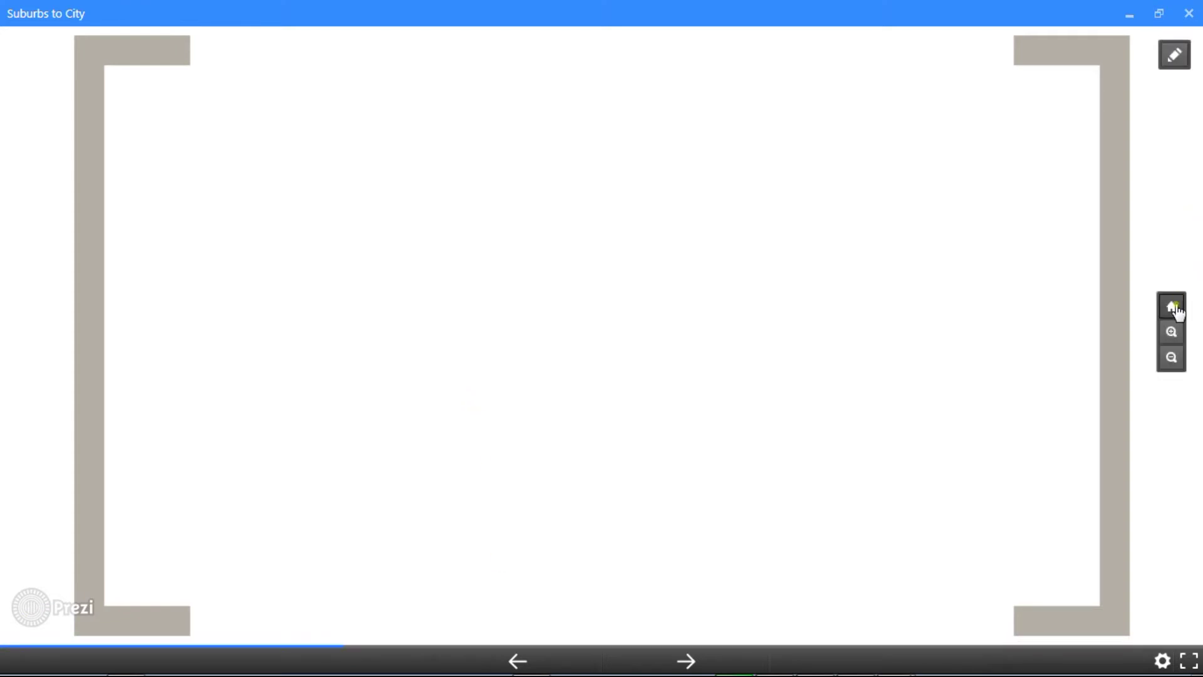
{"action": "left_click", "coordinate": [1175, 308]}
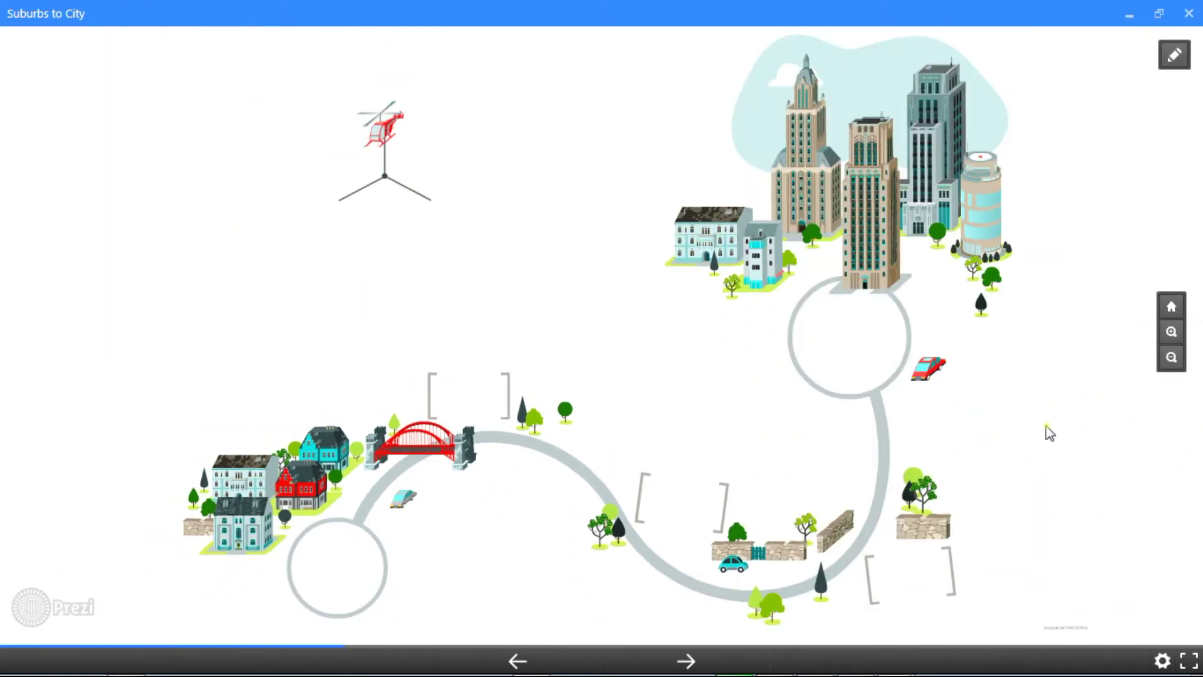
{"action": "left_click", "coordinate": [909, 579]}
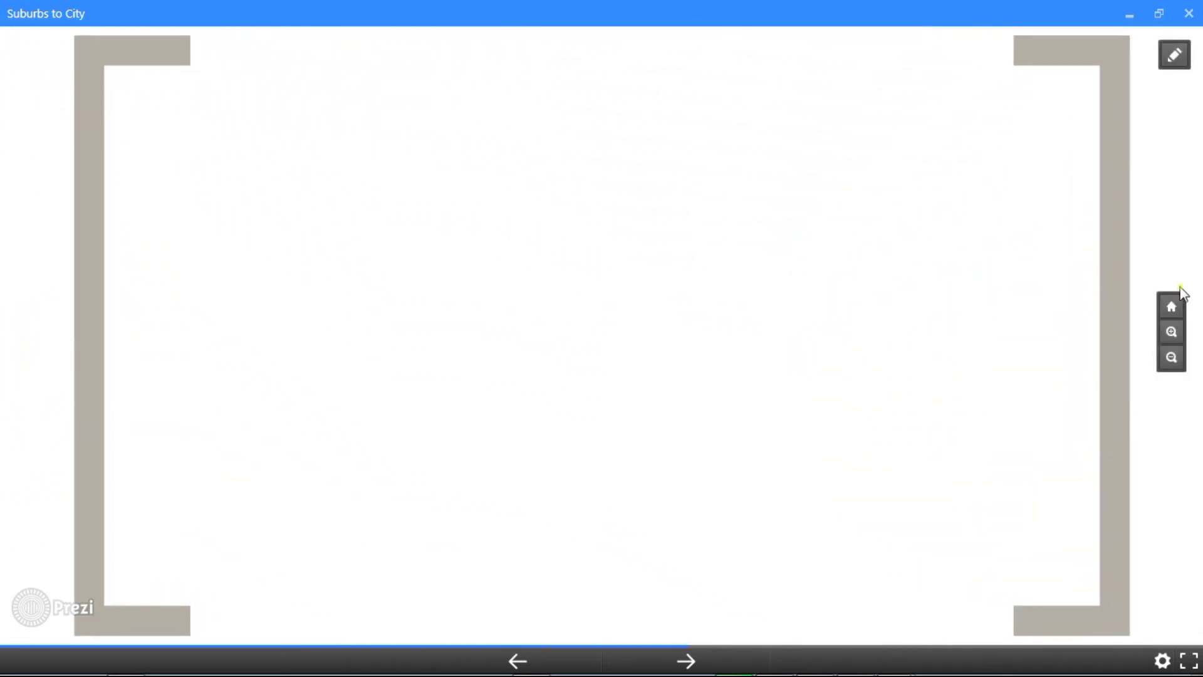
{"action": "left_click", "coordinate": [1171, 306]}
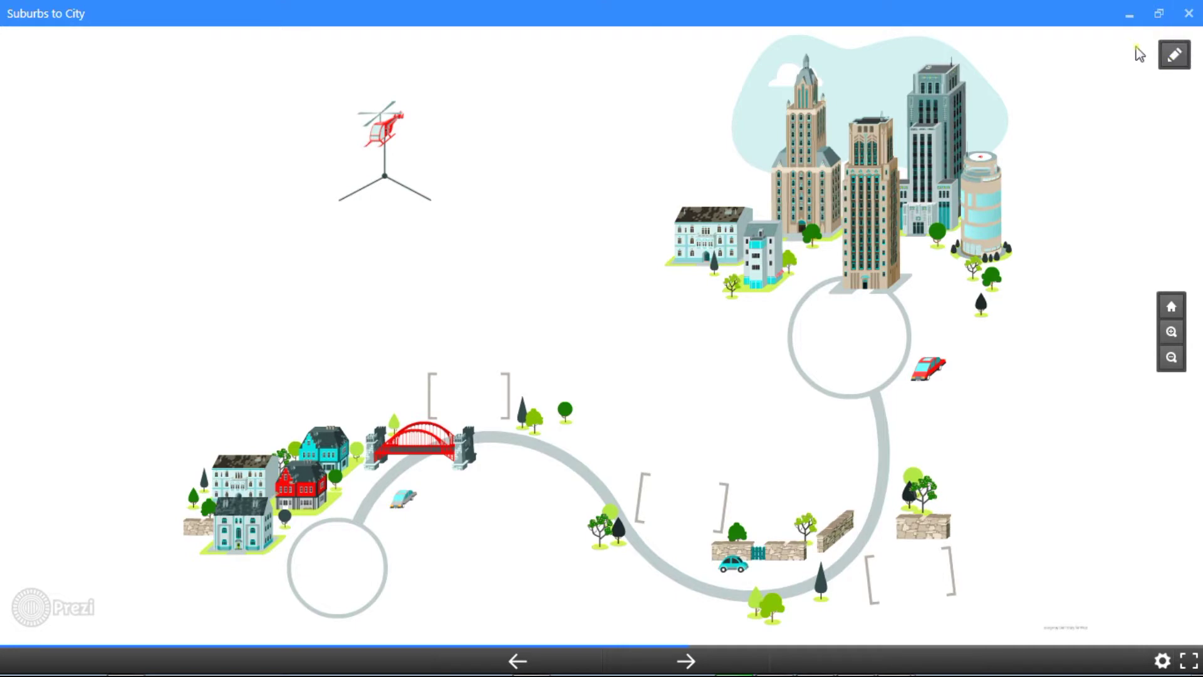
- Close Suburbs to City and present the untitled prezi with the wall of picture frames, maximized and fitted to its overview
{"action": "left_click", "coordinate": [1188, 13]}
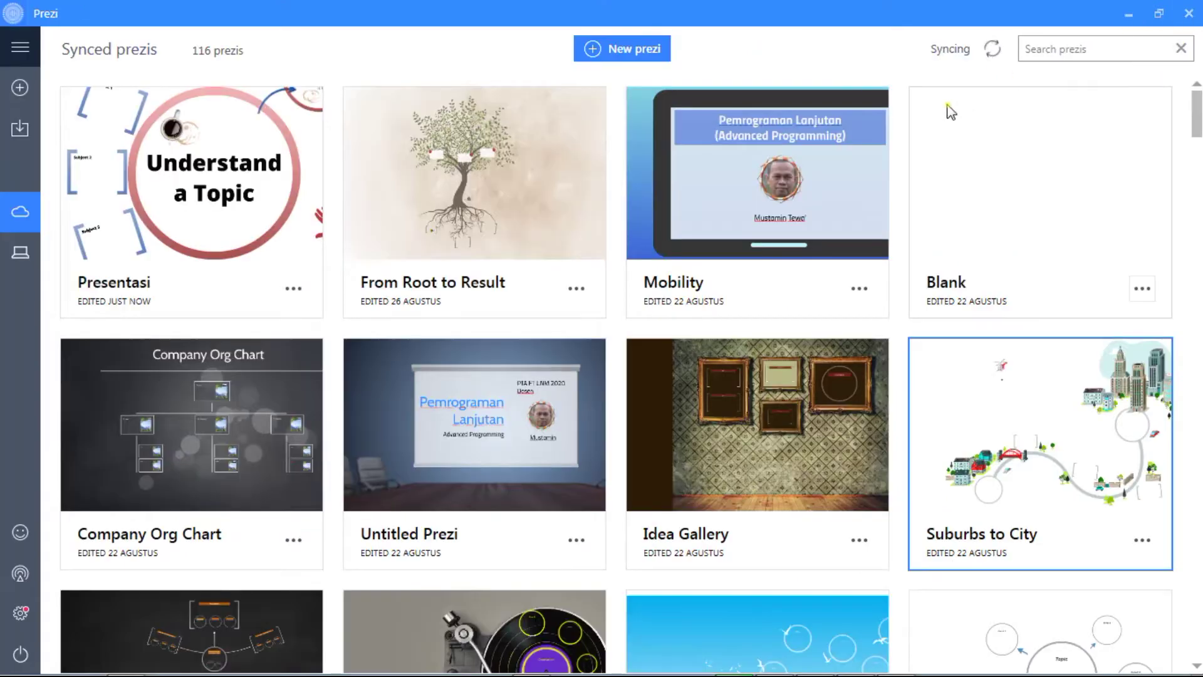
{"action": "left_click_drag", "start_coordinate": [1197, 119], "coordinate": [1198, 232]}
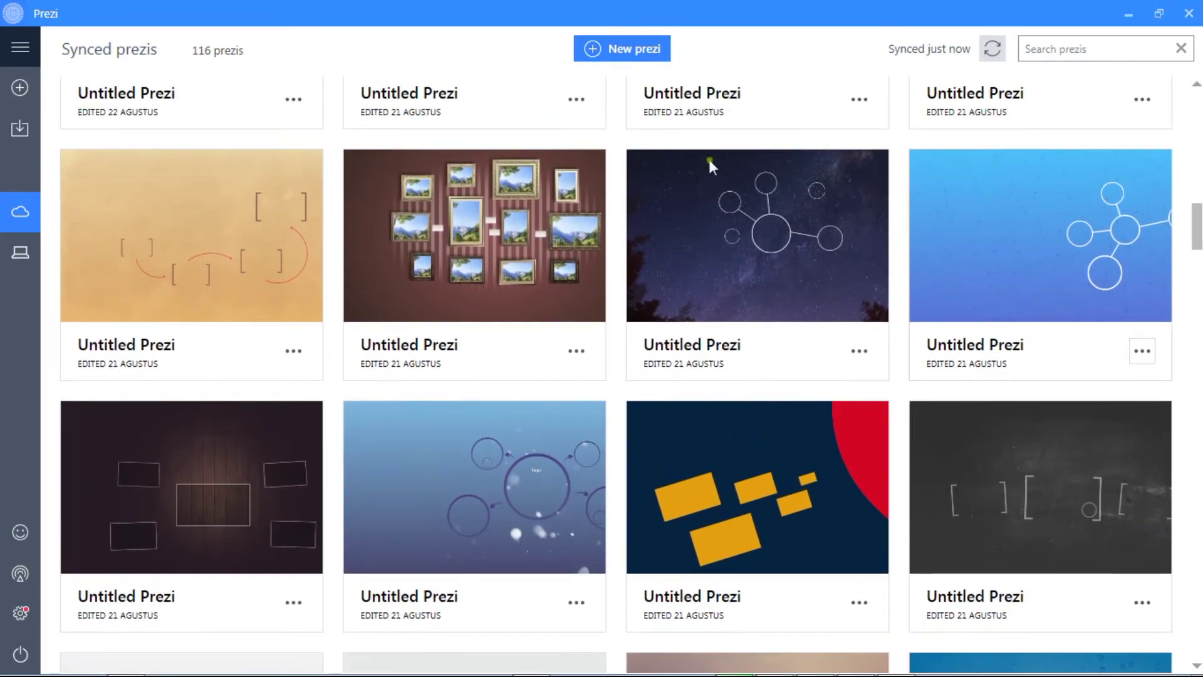
{"action": "mouse_move", "coordinate": [495, 228]}
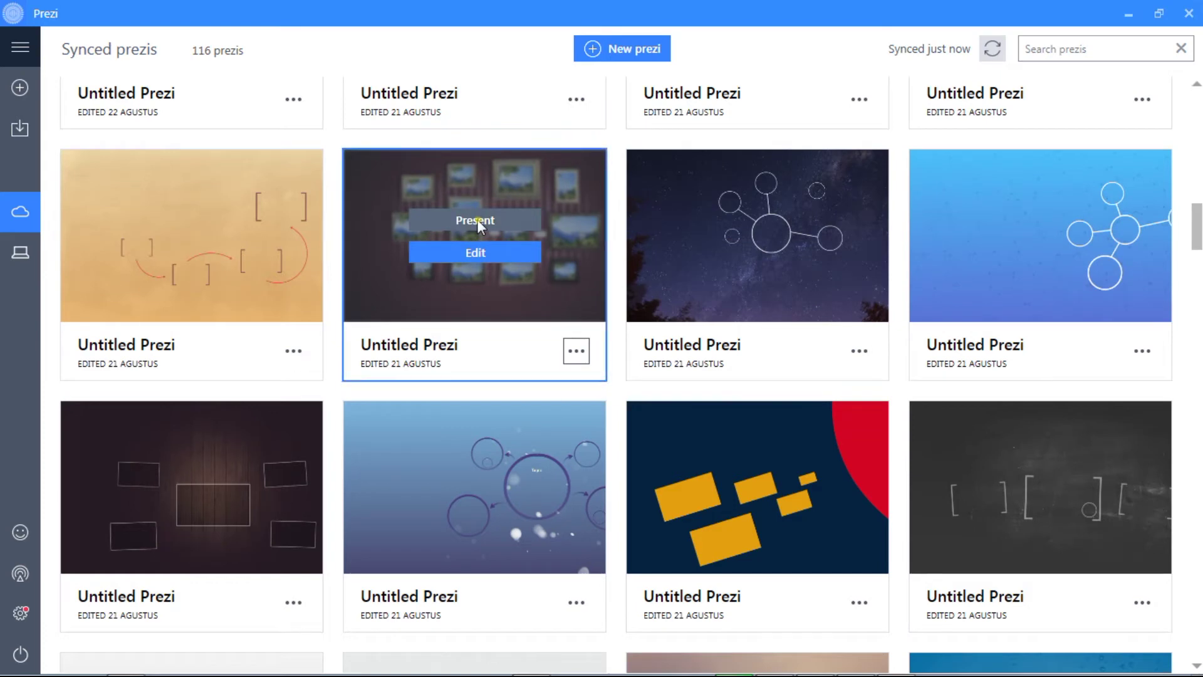
{"action": "left_click", "coordinate": [476, 220]}
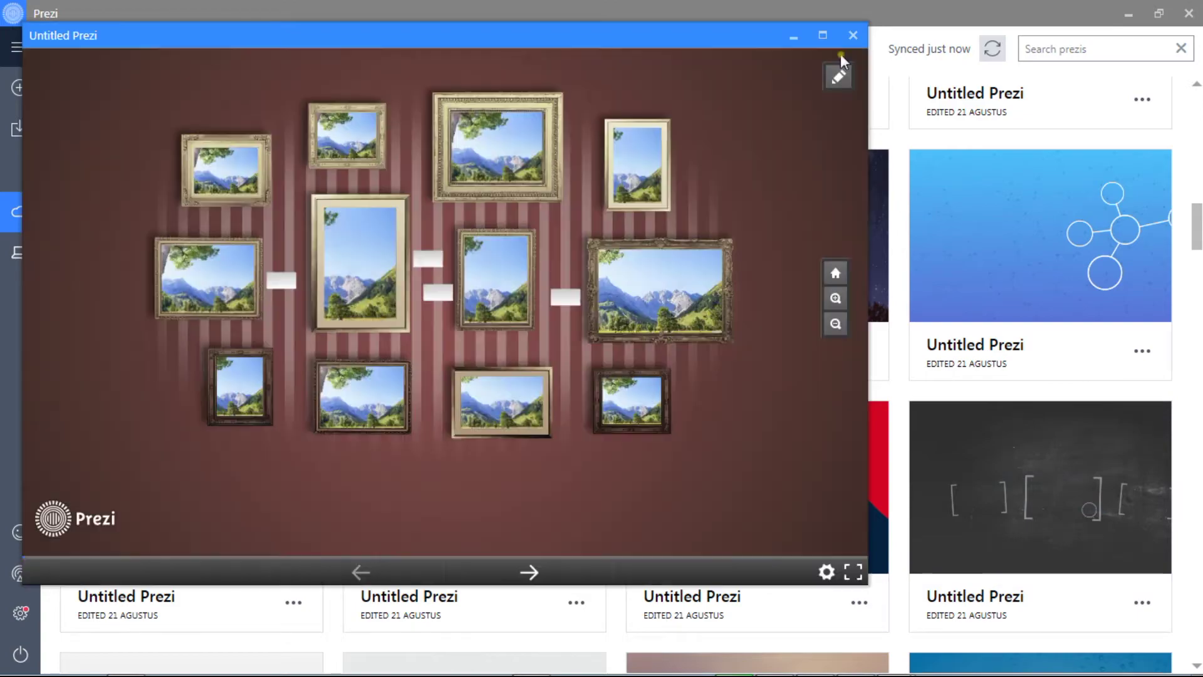
{"action": "left_click", "coordinate": [825, 36]}
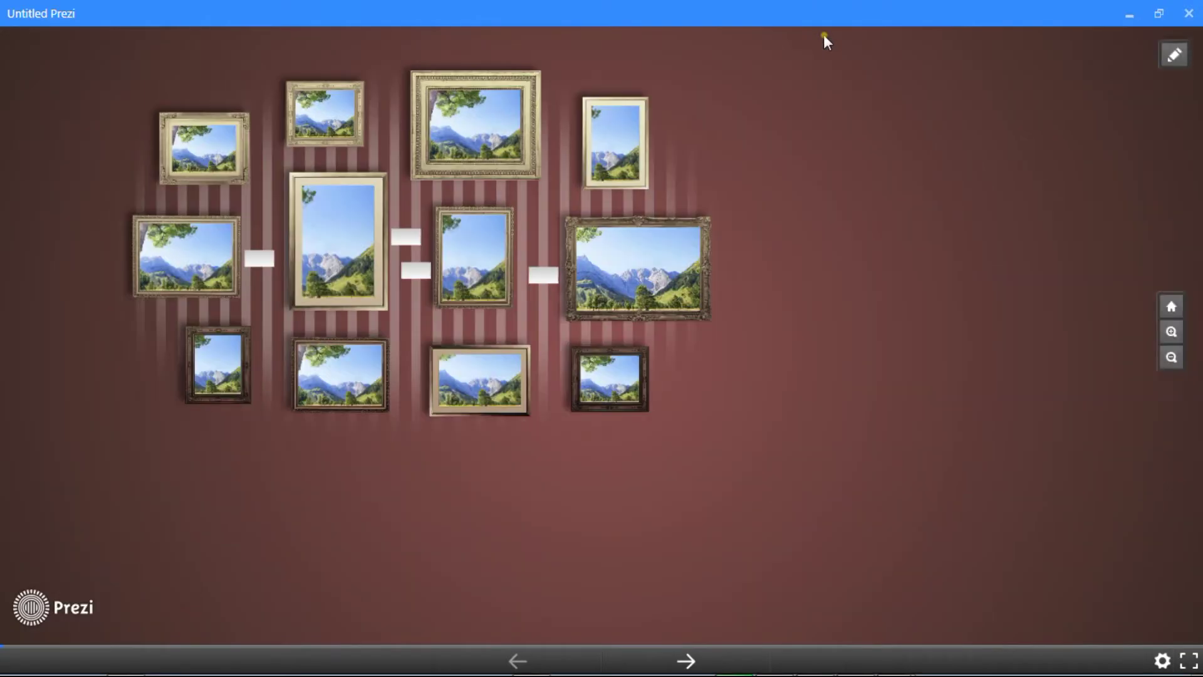
{"action": "mouse_move", "coordinate": [1179, 318]}
{"action": "left_click", "coordinate": [1171, 308]}
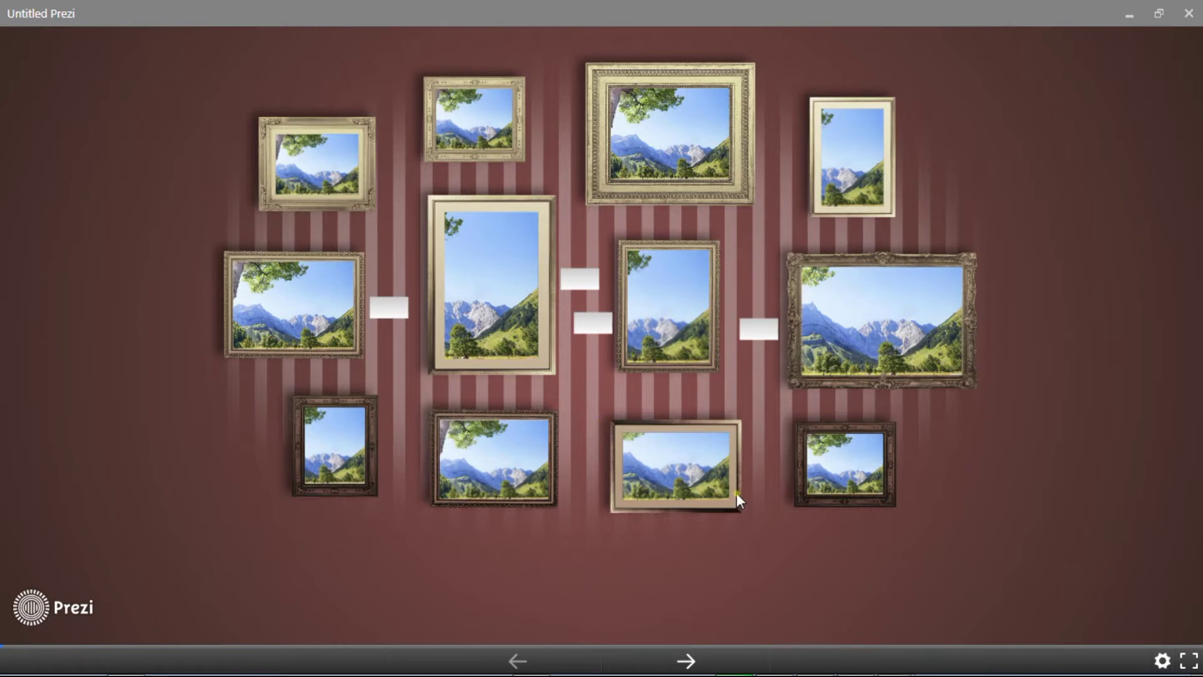
- Play the picture-frame presentation forward through all its frames to the closing overview, and close it
{"action": "left_click", "coordinate": [690, 665]}
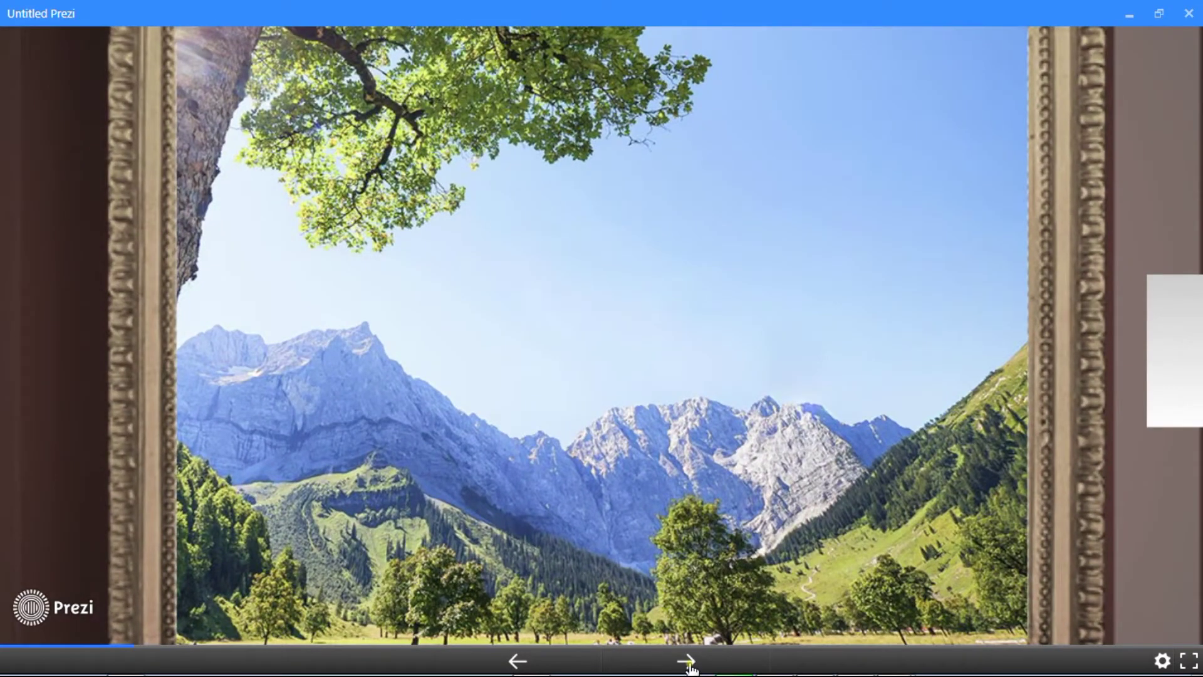
{"action": "left_click", "coordinate": [689, 666]}
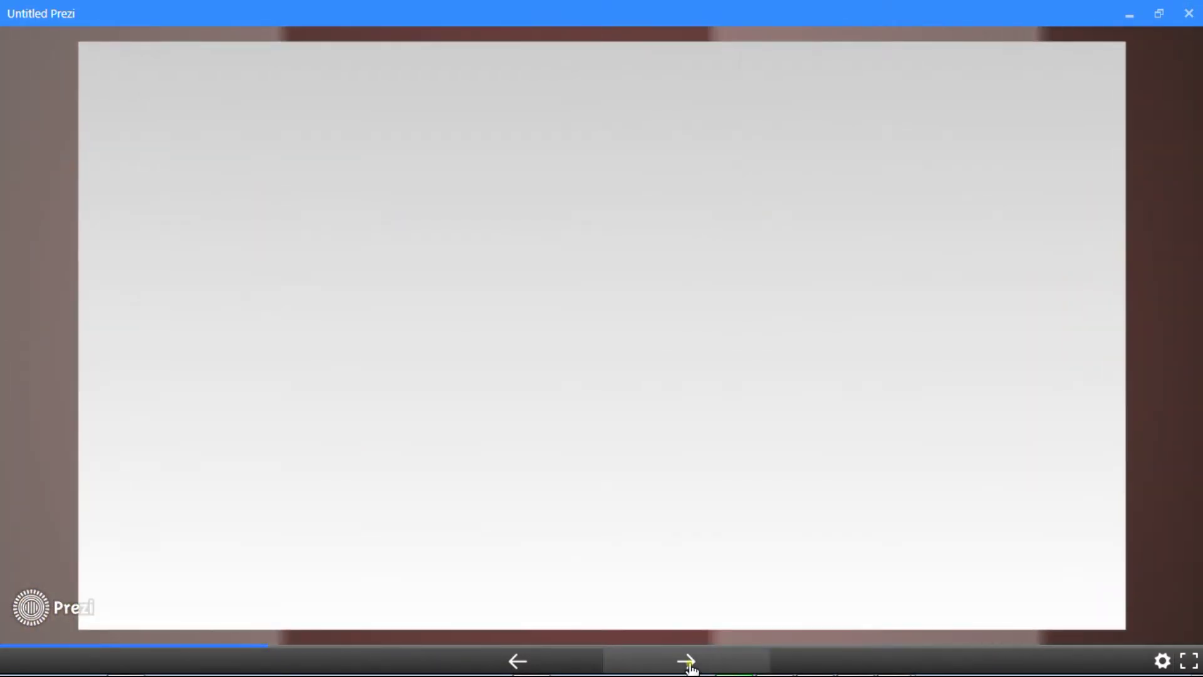
{"action": "left_click", "coordinate": [689, 665]}
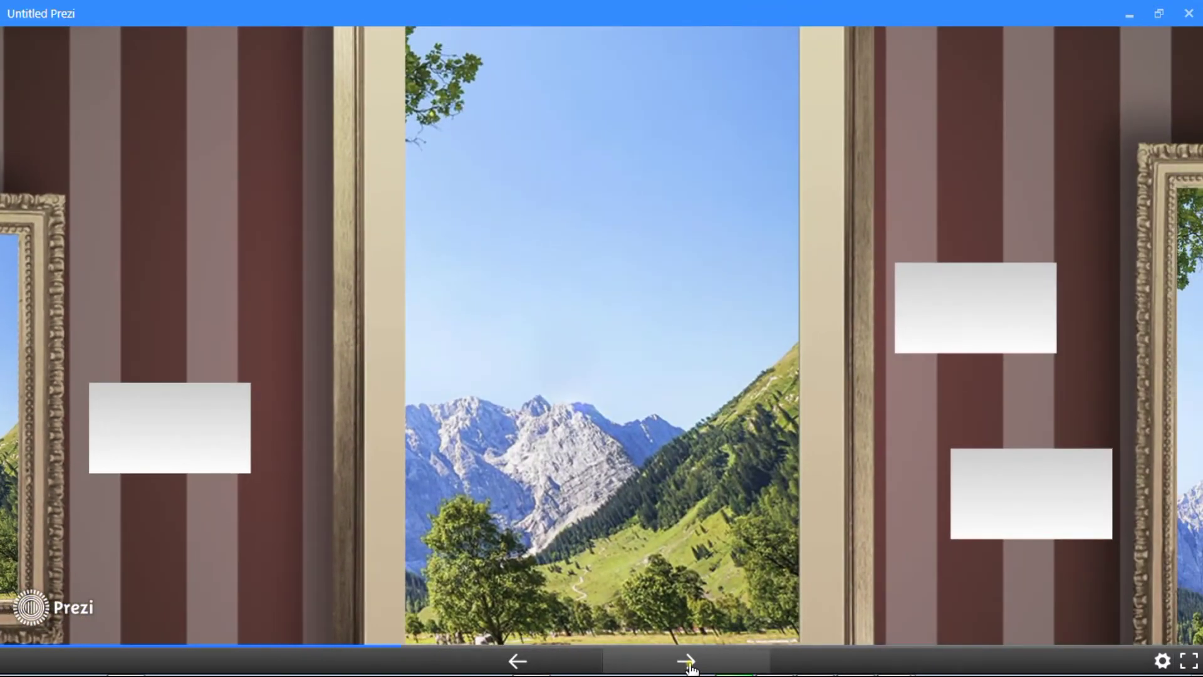
{"action": "left_click", "coordinate": [689, 666]}
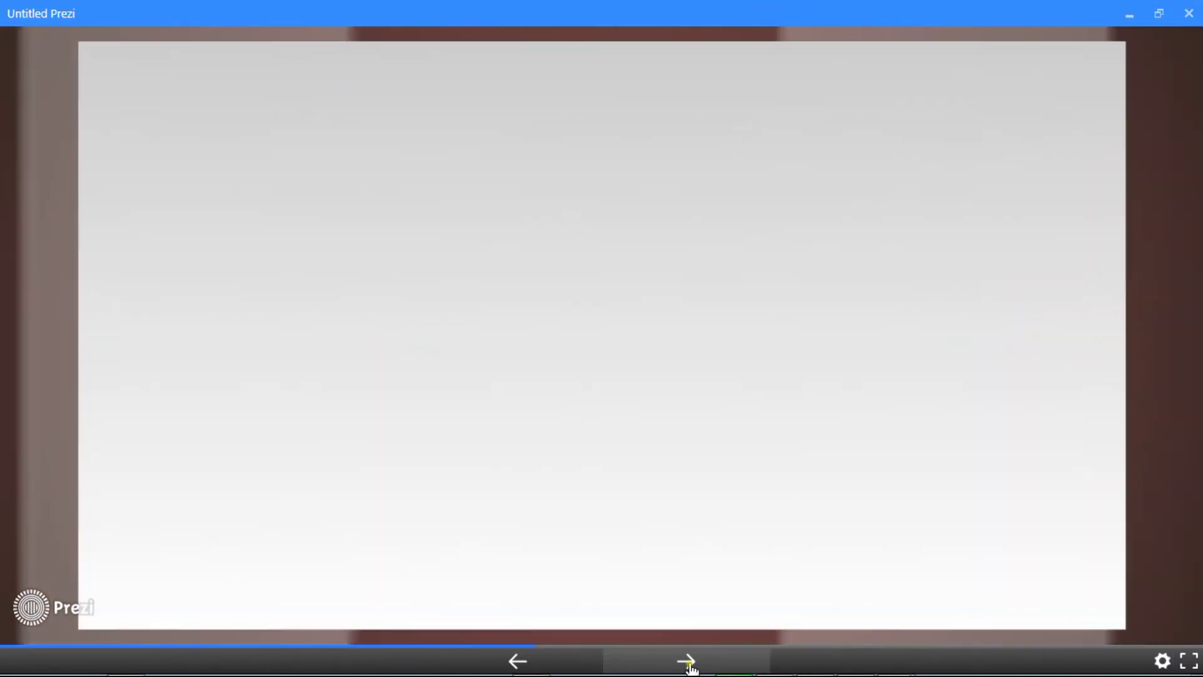
{"action": "left_click", "coordinate": [689, 665]}
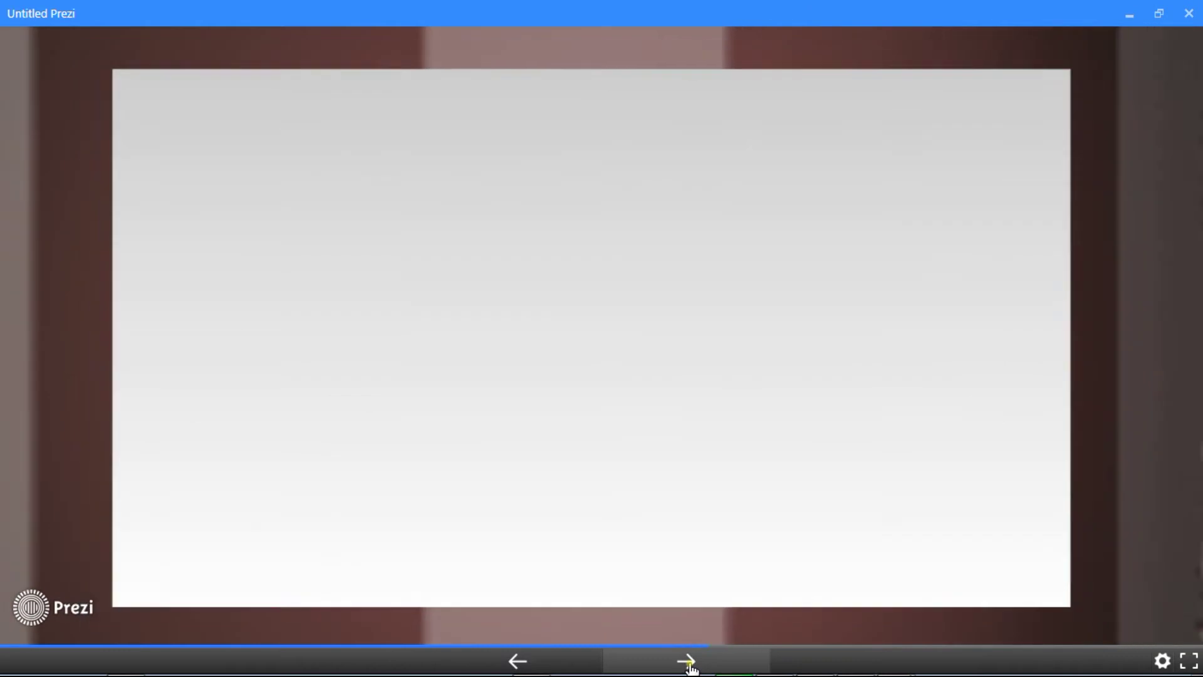
{"action": "left_click", "coordinate": [689, 665]}
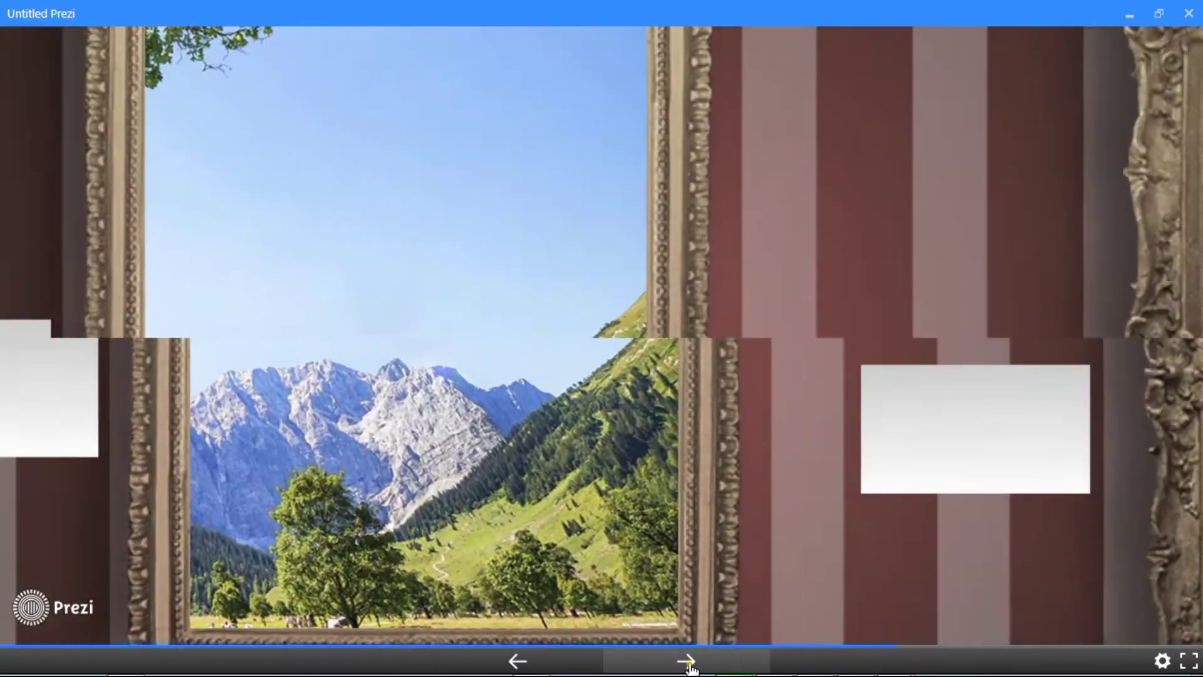
{"action": "left_click", "coordinate": [689, 665]}
{"action": "left_click", "coordinate": [689, 665]}
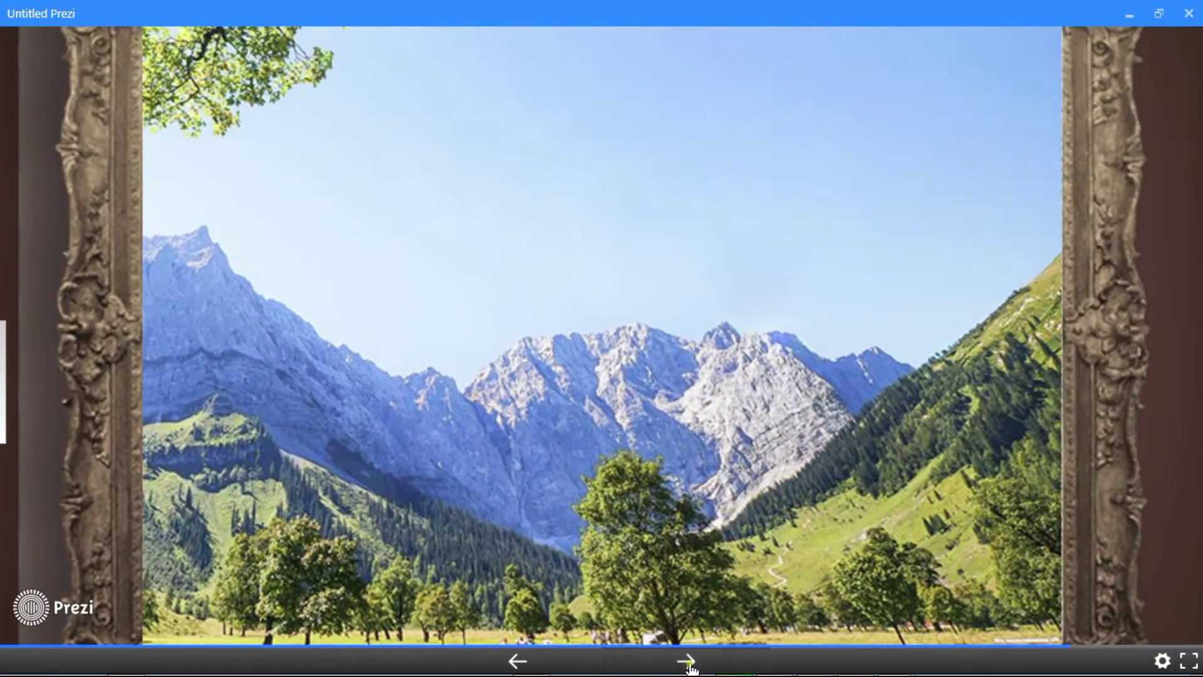
{"action": "left_click", "coordinate": [689, 665]}
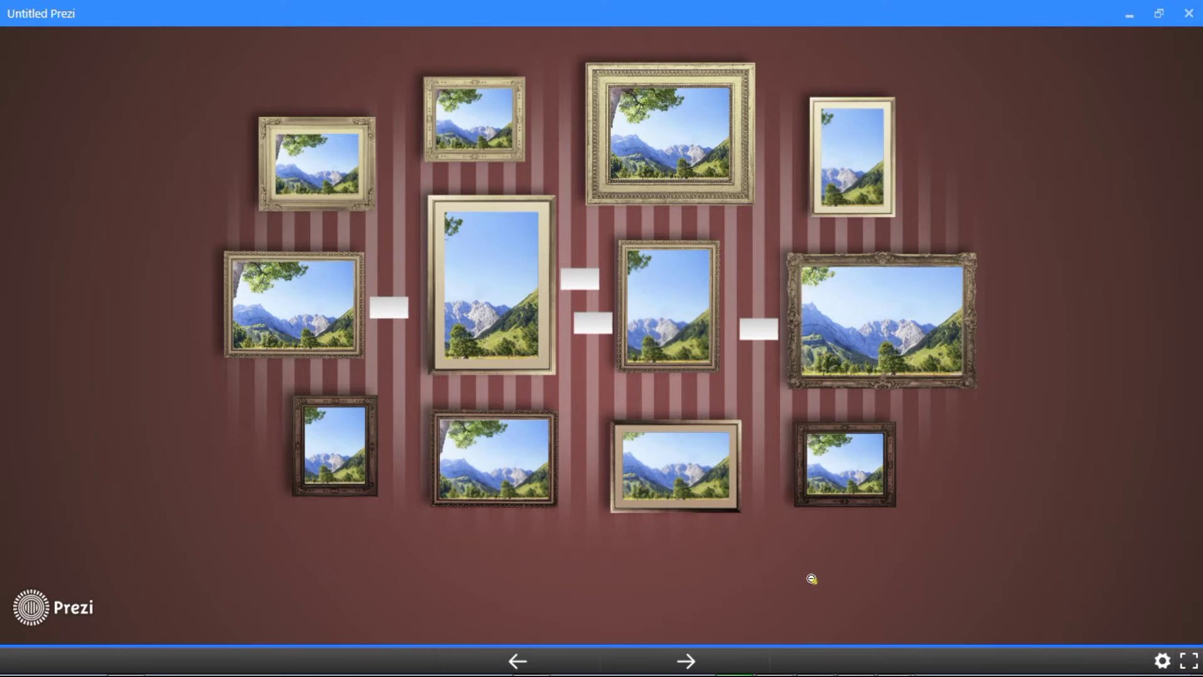
{"action": "left_click", "coordinate": [1191, 14]}
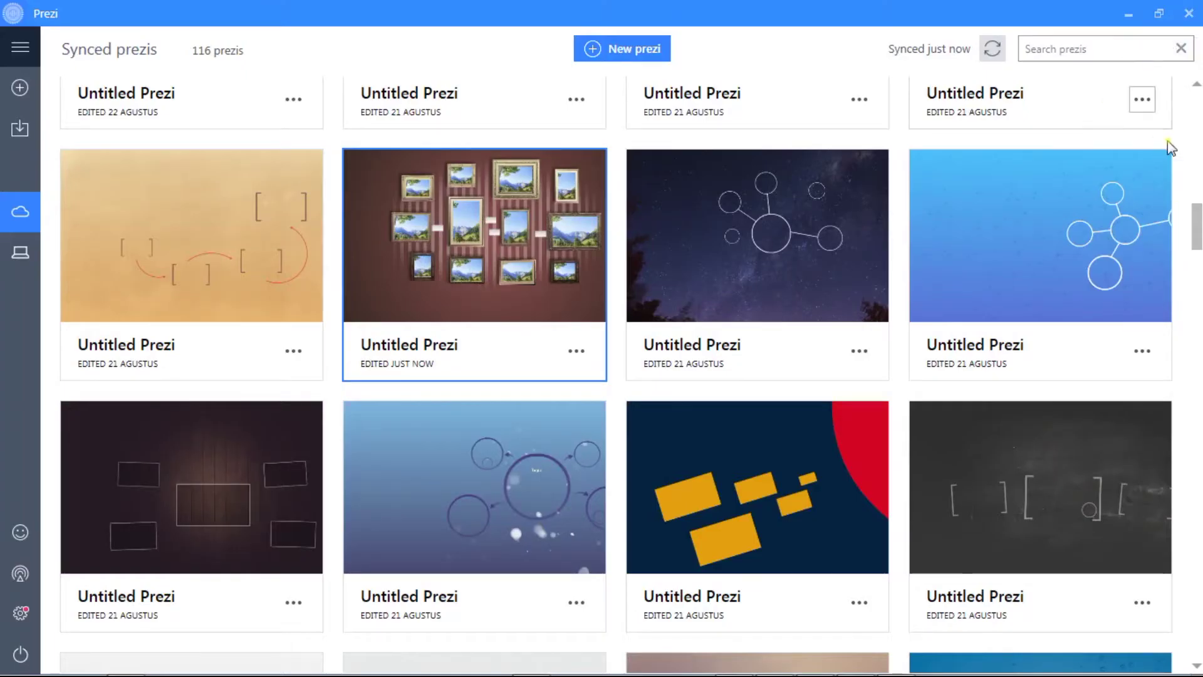
- Open the untitled prezi with the green compass and hat design from the synced prezis and maximize its window
{"action": "left_click_drag", "start_coordinate": [1201, 232], "coordinate": [1201, 444]}
{"action": "left_click", "coordinate": [752, 258]}
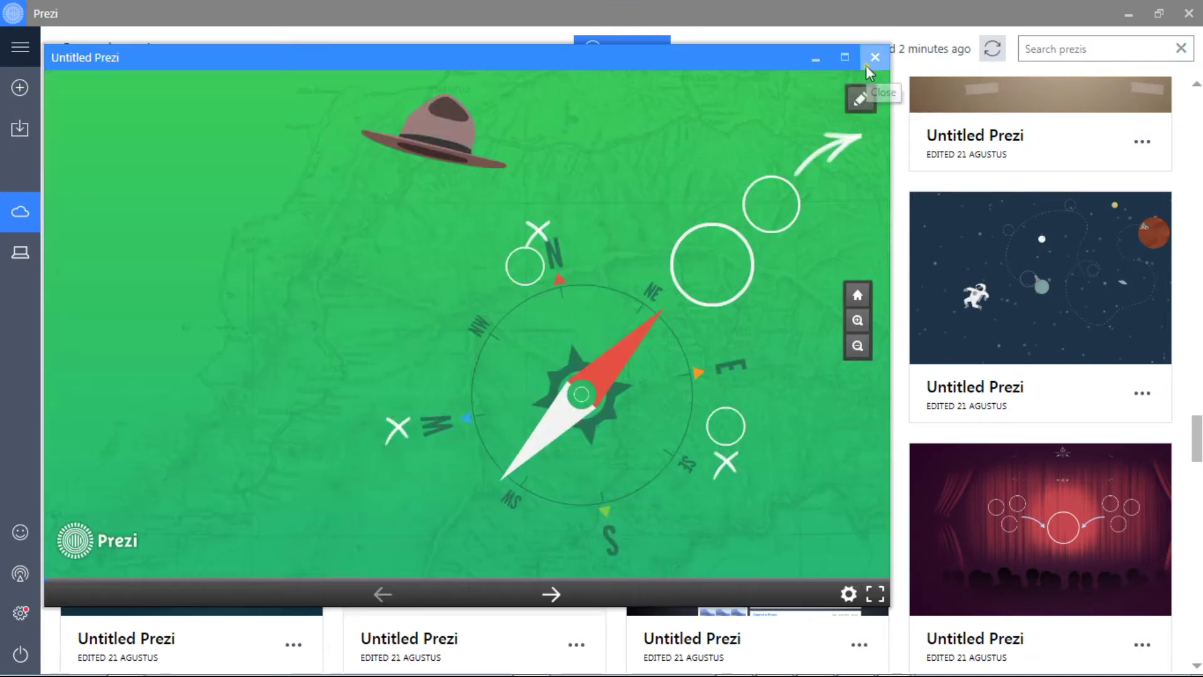
{"action": "left_click", "coordinate": [844, 57]}
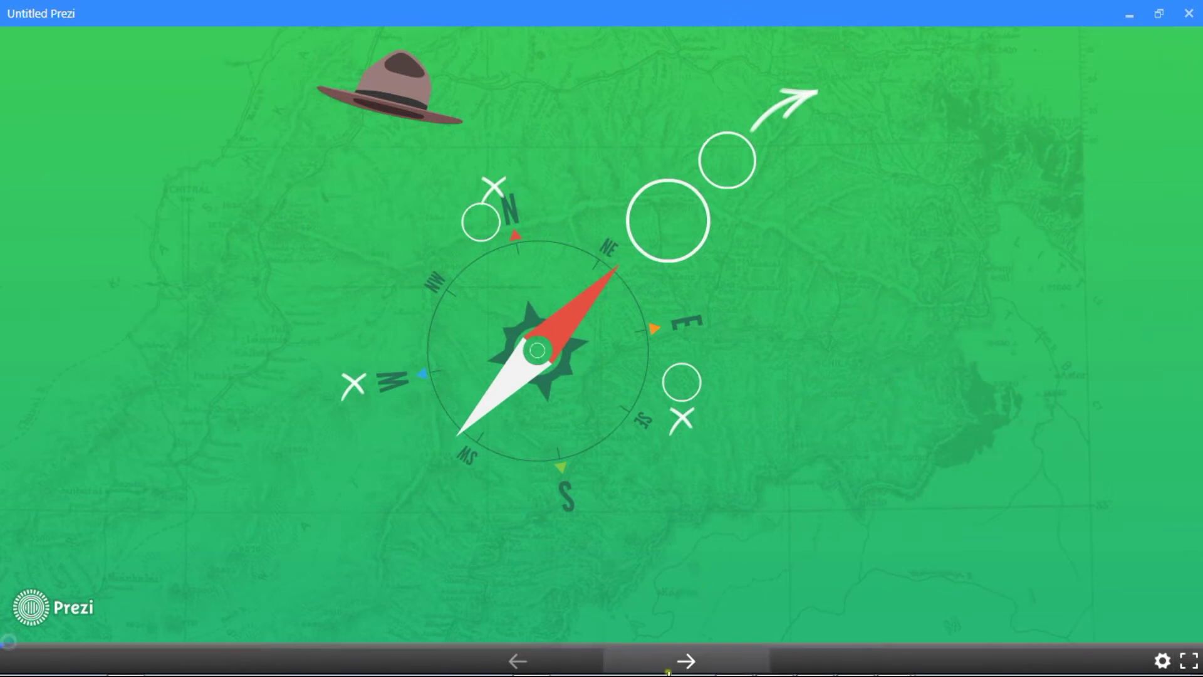
- Play the compass presentation forward through its circle frames and the arrow frame to the closing overview
{"action": "left_click", "coordinate": [687, 661]}
{"action": "left_click", "coordinate": [688, 661]}
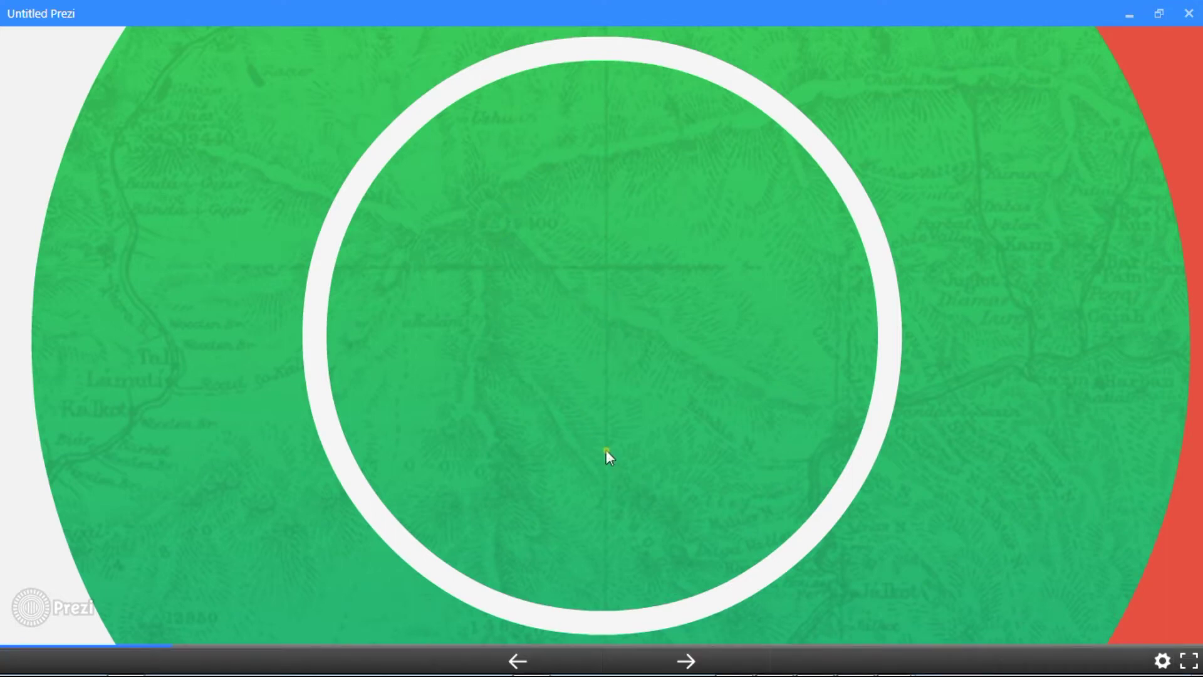
{"action": "left_click", "coordinate": [686, 661]}
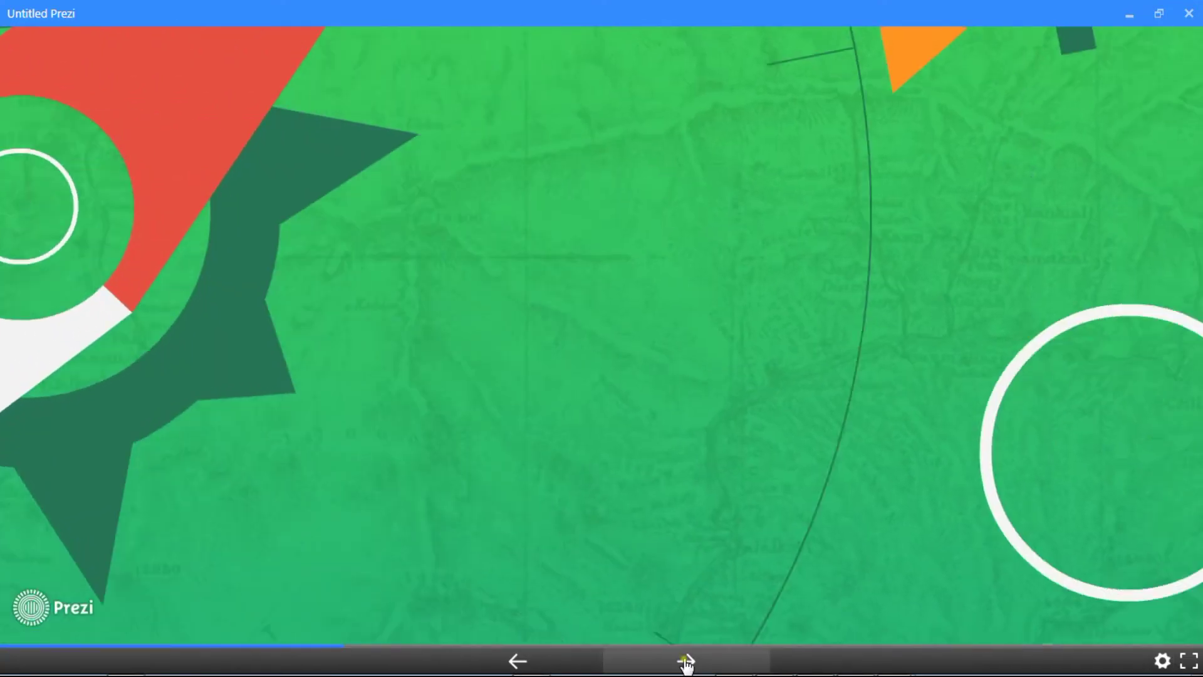
{"action": "left_click", "coordinate": [686, 661]}
{"action": "left_click", "coordinate": [686, 661]}
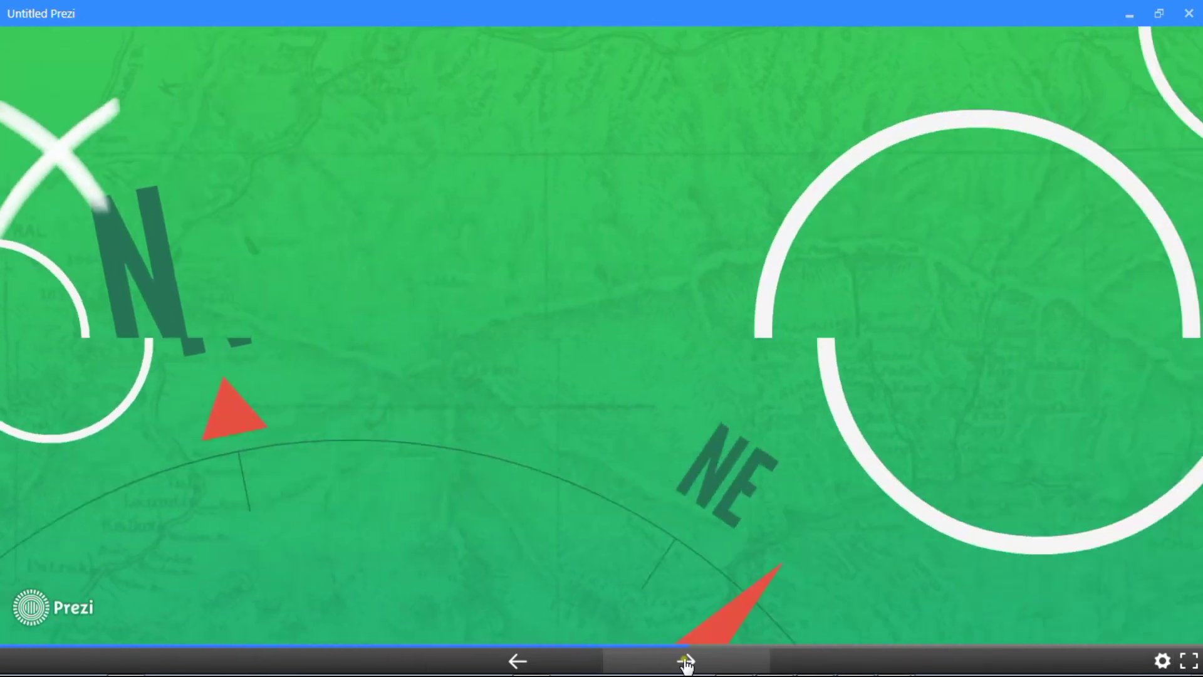
{"action": "left_click", "coordinate": [686, 661]}
{"action": "left_click", "coordinate": [686, 661]}
{"action": "left_click", "coordinate": [686, 661]}
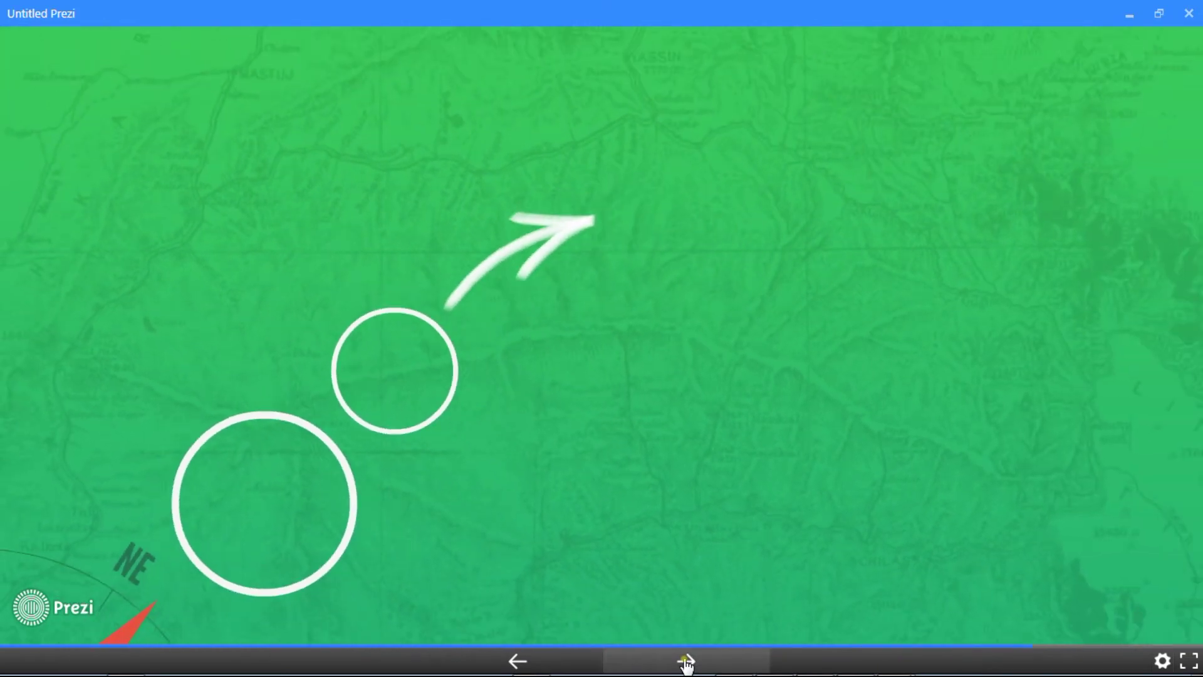
{"action": "key", "text": "Right"}
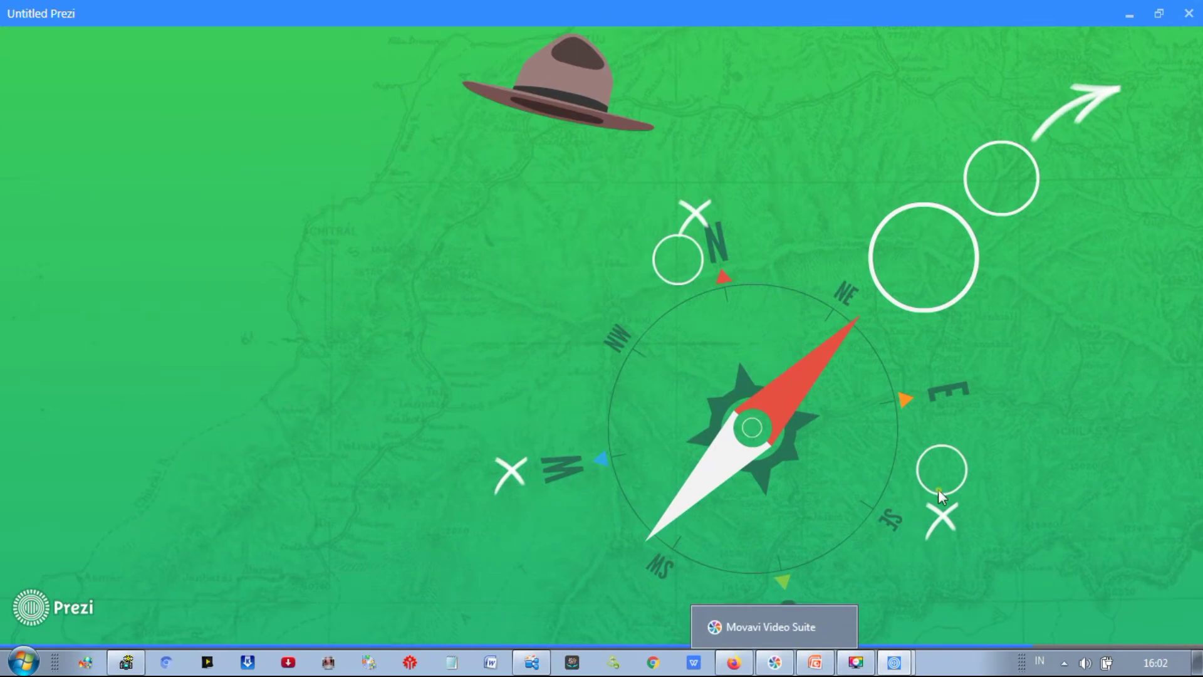
{"action": "left_click", "coordinate": [1173, 308]}
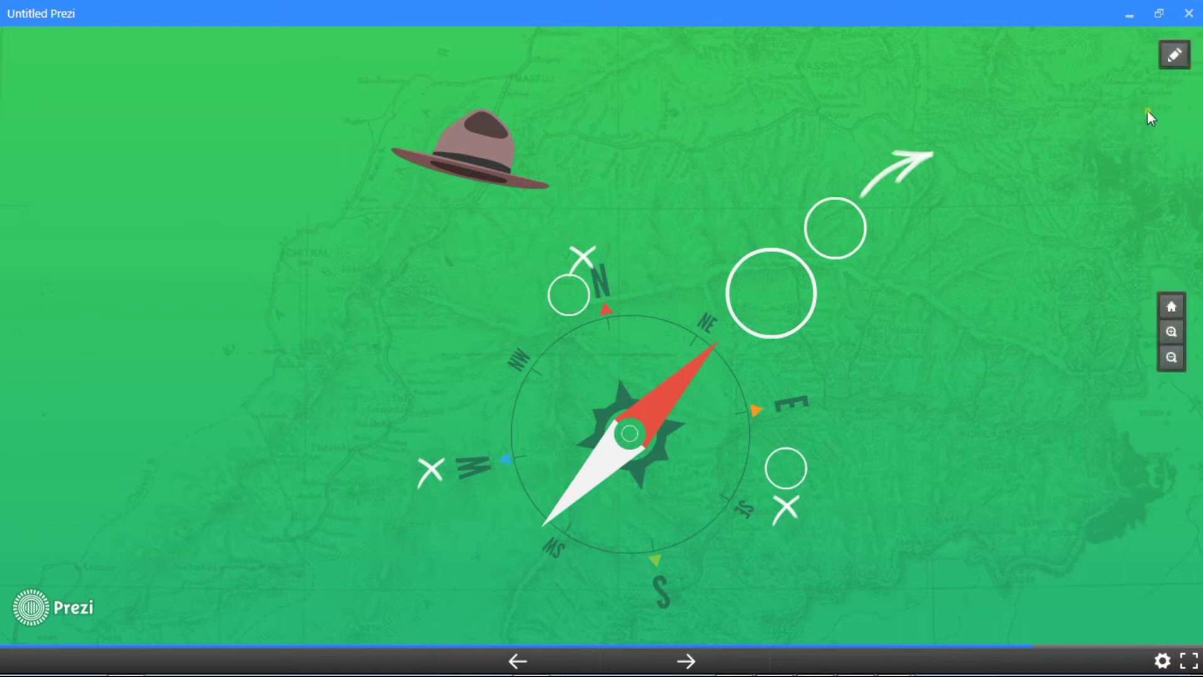
- Switch the compass prezi to editing and fill in its title placeholder with "Presentasi Multimedia"
{"action": "left_click", "coordinate": [1175, 58]}
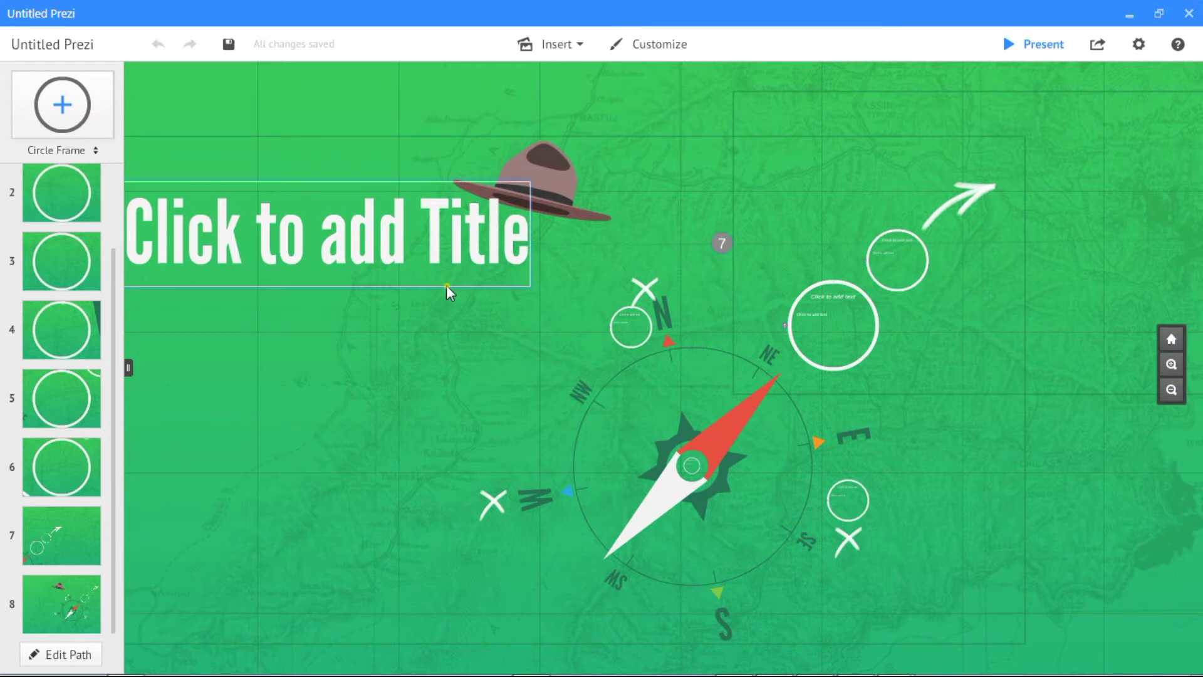
{"action": "left_click", "coordinate": [341, 231]}
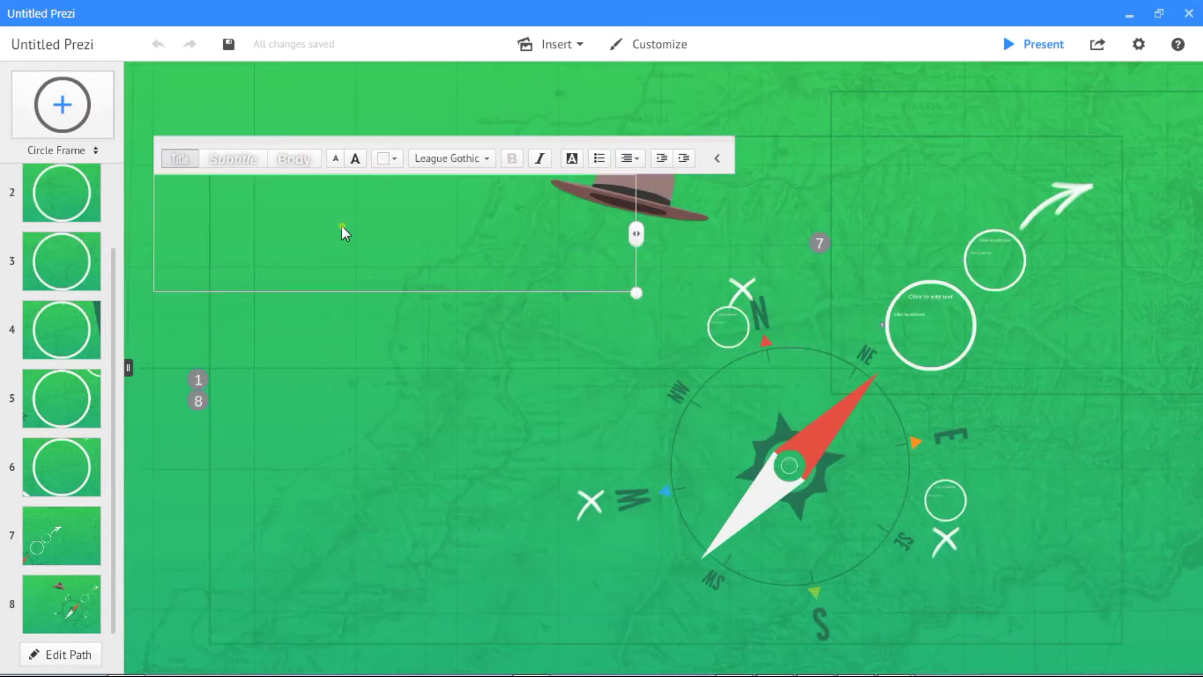
{"action": "type", "text": "Presentasi "}
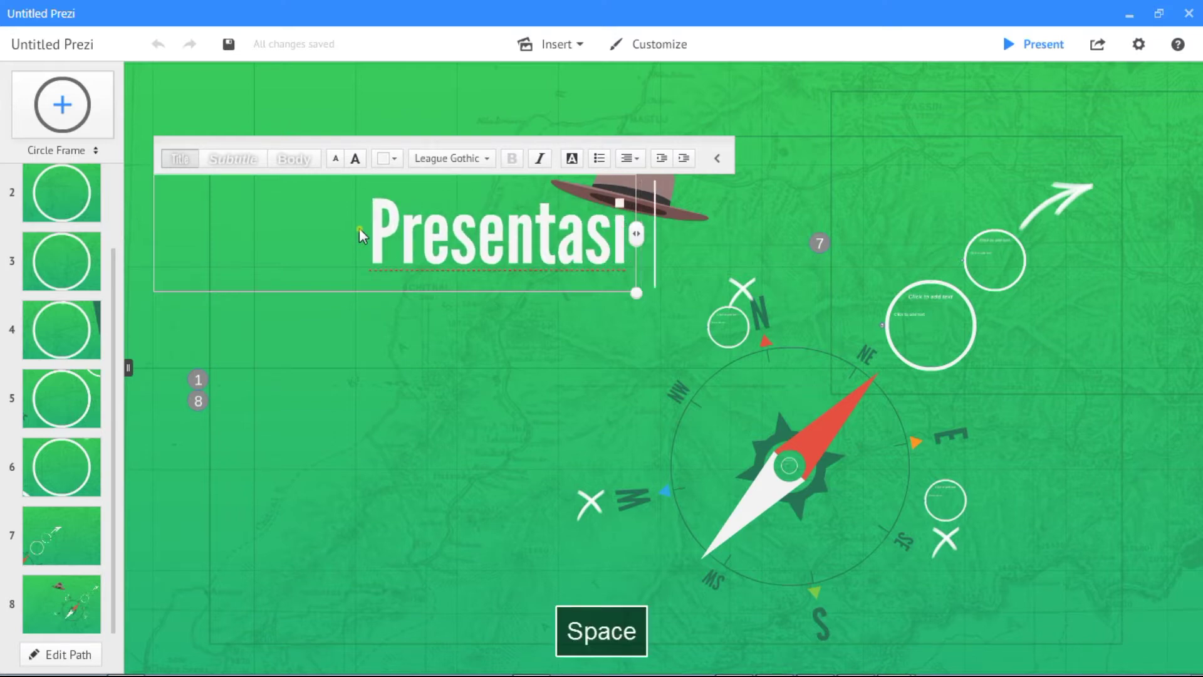
{"action": "type", "text": "Multimedia"}
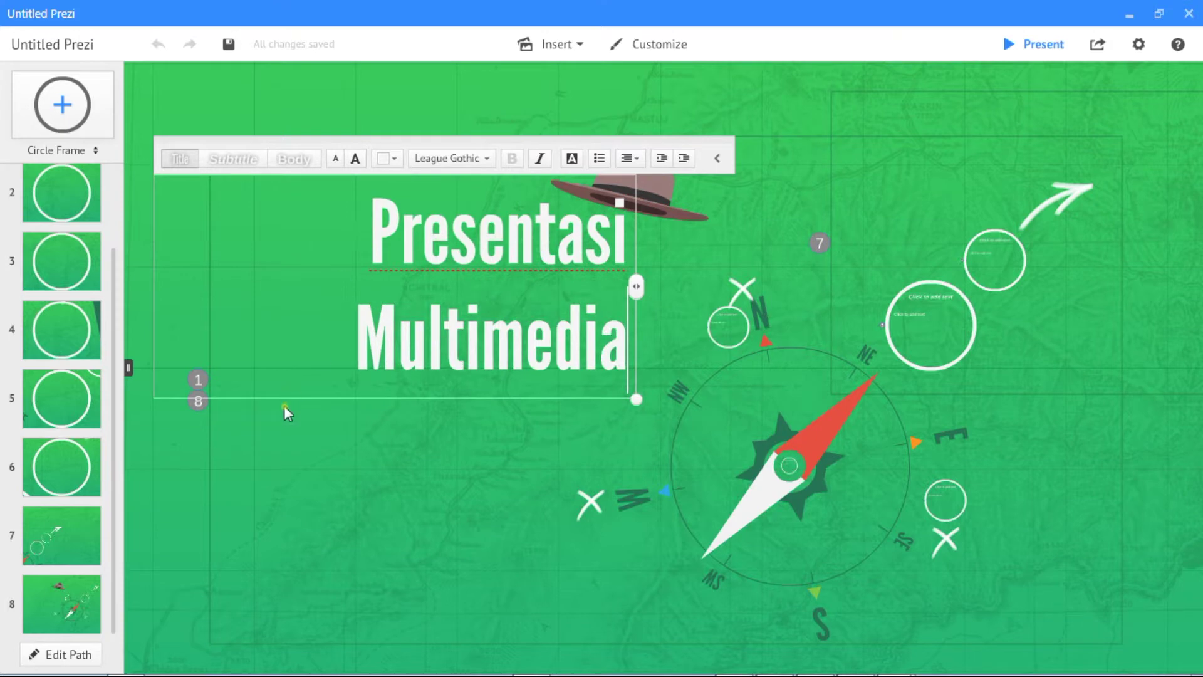
{"action": "left_click", "coordinate": [286, 489]}
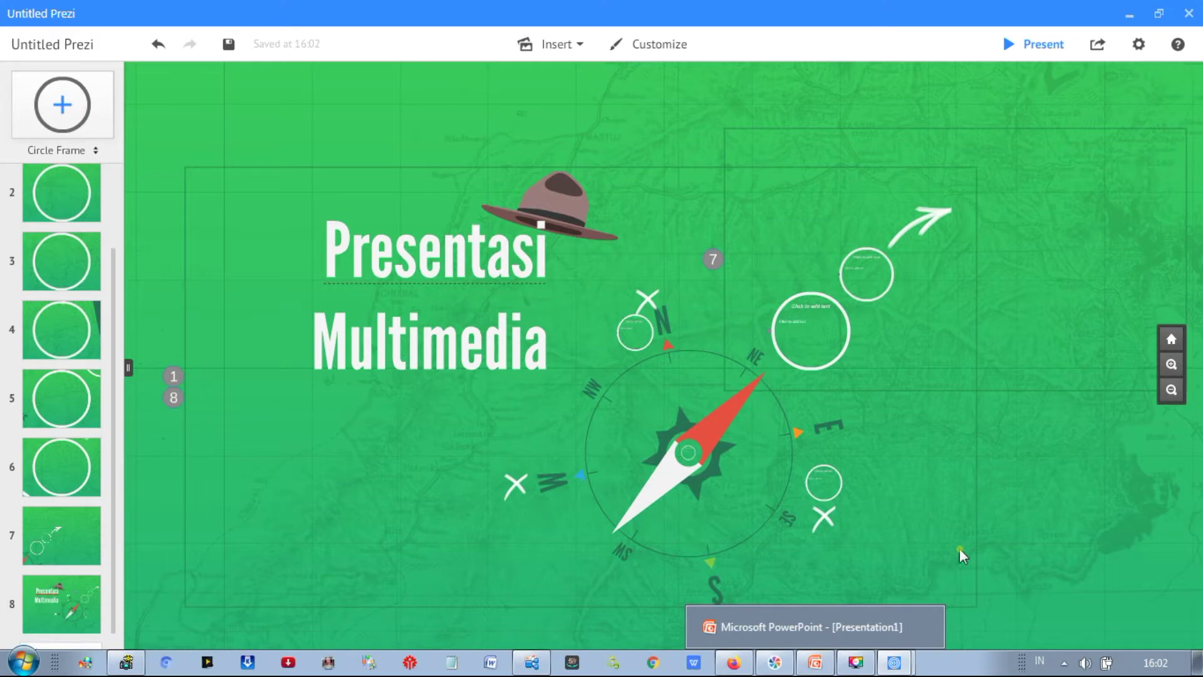
- Present the edited prezi, advance to the circle frame at the compass centre, and return to editing there
{"action": "left_click", "coordinate": [1031, 50]}
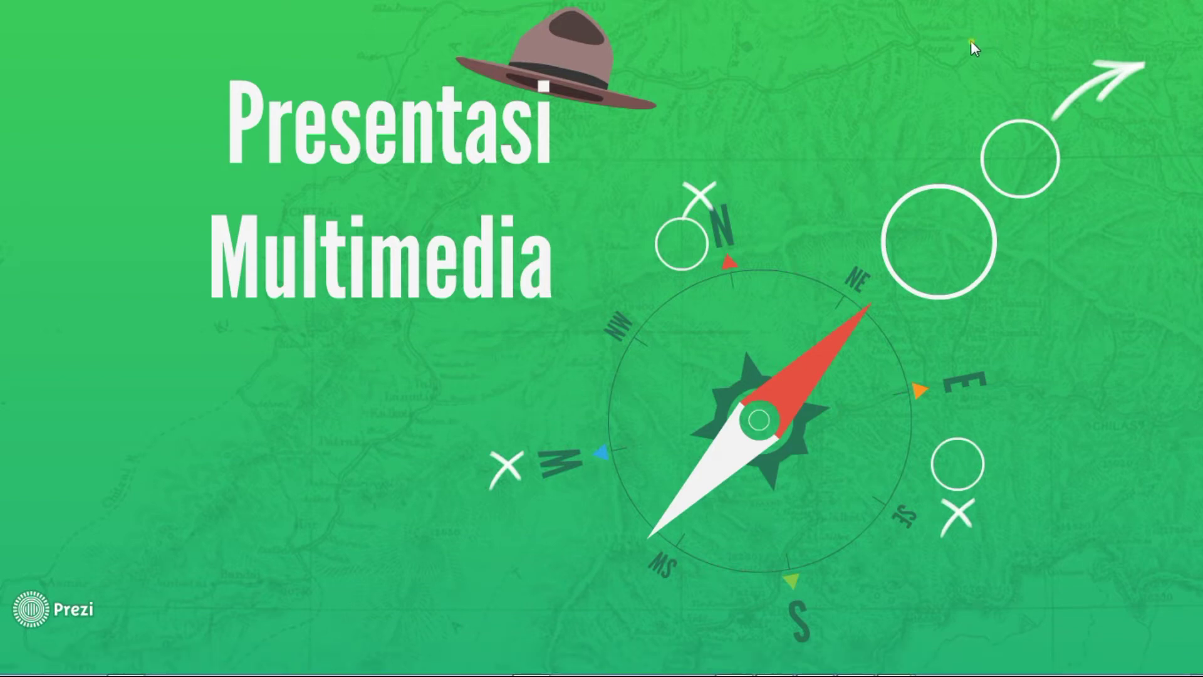
{"action": "mouse_move", "coordinate": [770, 641]}
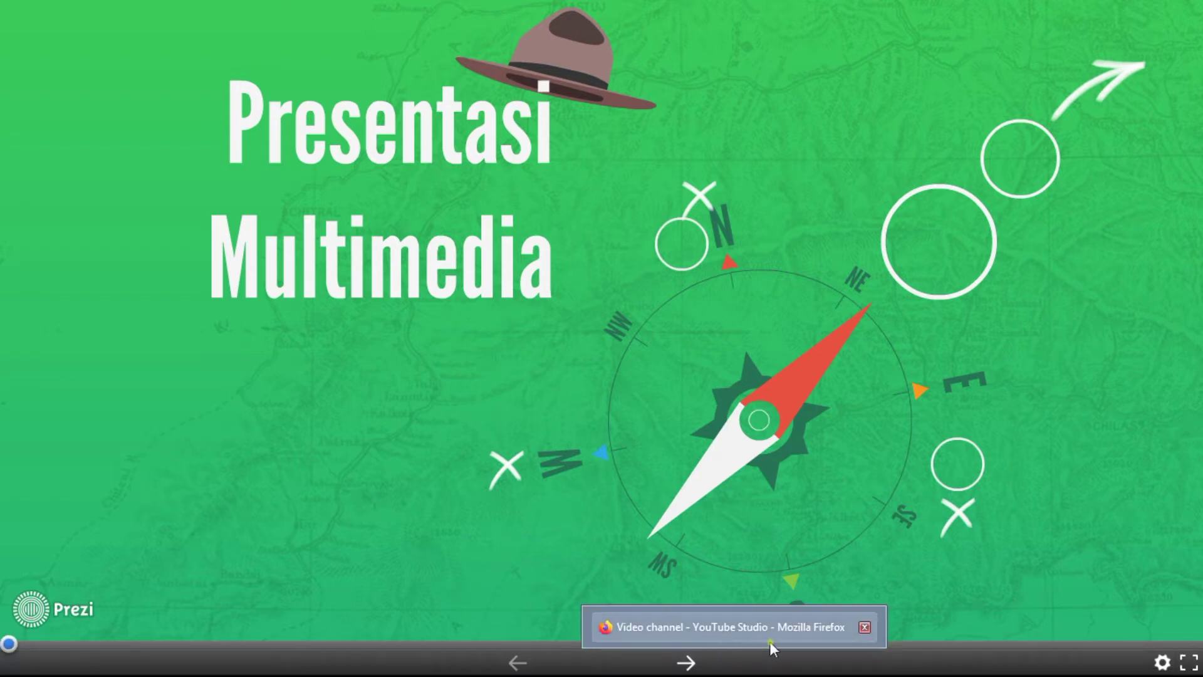
{"action": "left_click", "coordinate": [698, 669]}
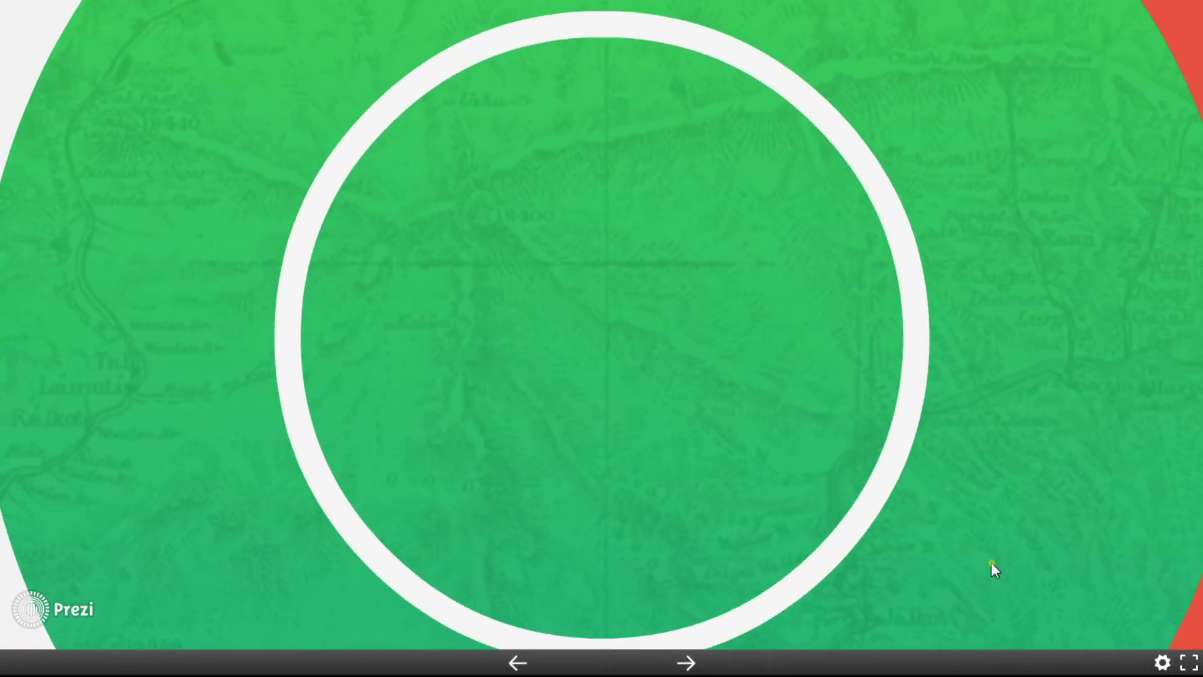
{"action": "key", "text": "Escape"}
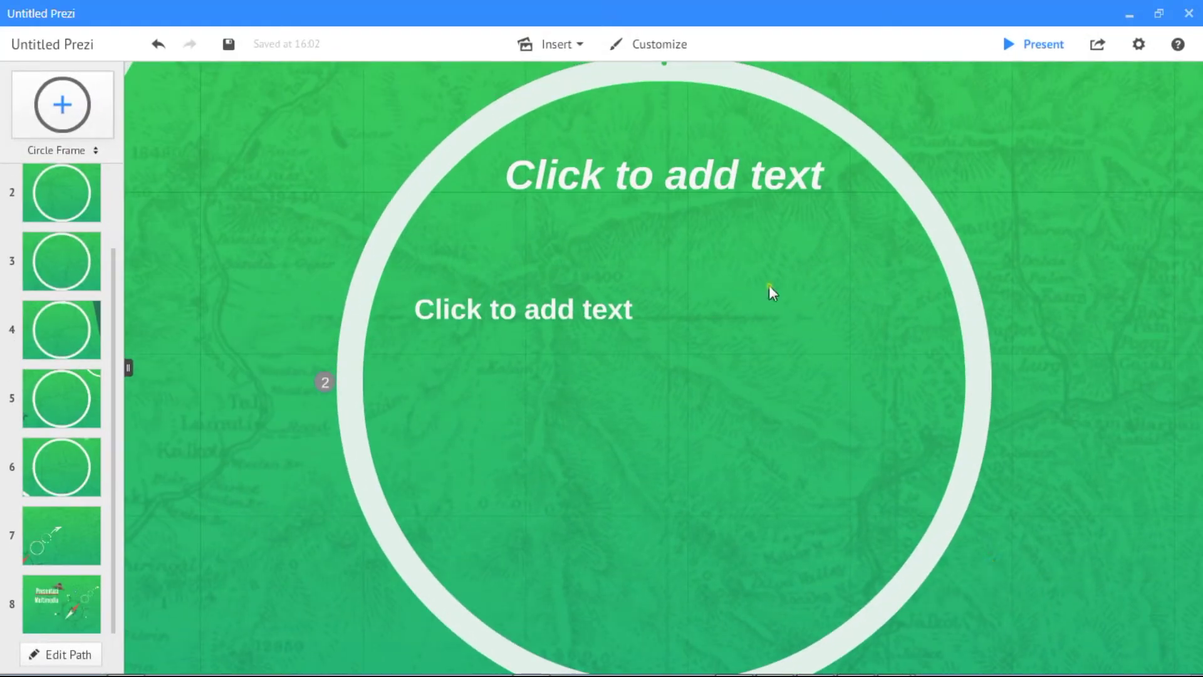
- Enter "Materi hari ini" as the subtitle of the compass-centre circle frame
{"action": "left_click", "coordinate": [634, 170]}
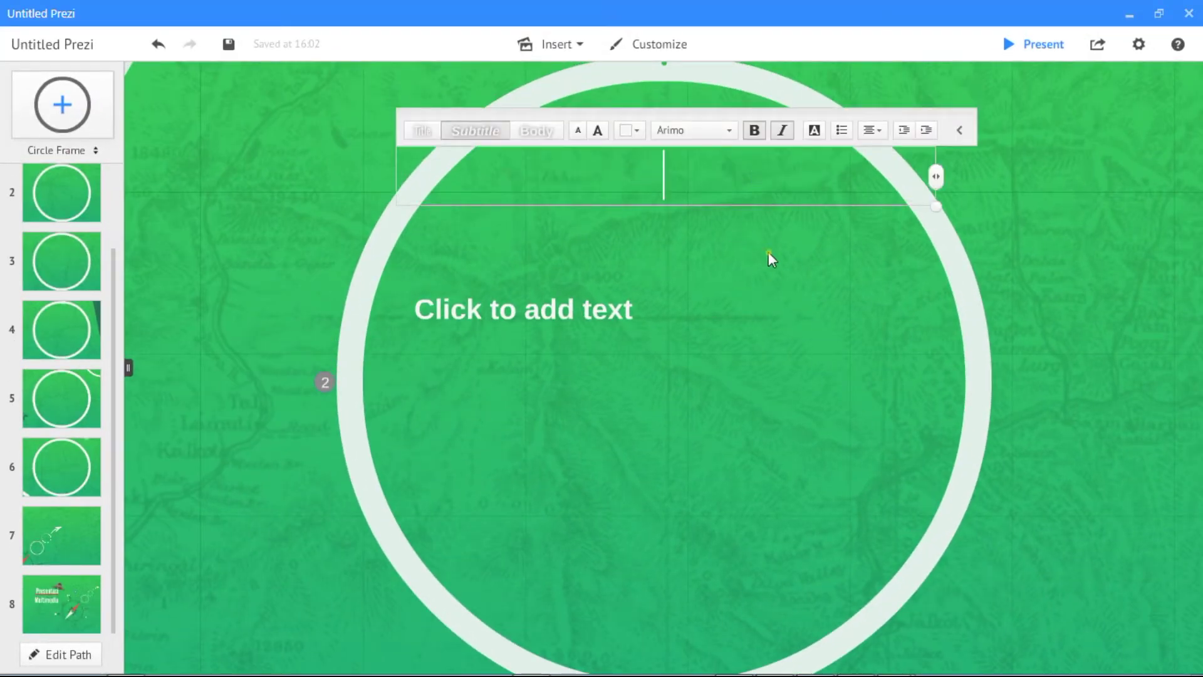
{"action": "type", "text": "Mate"}
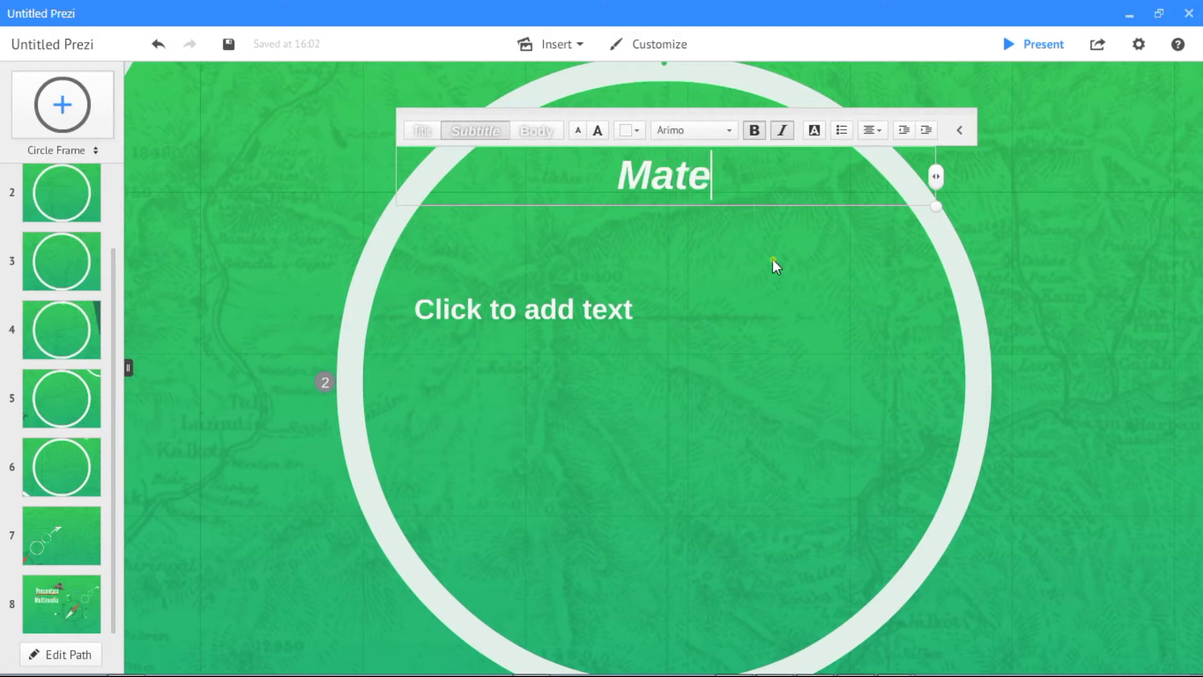
{"action": "type", "text": "ri hari ini"}
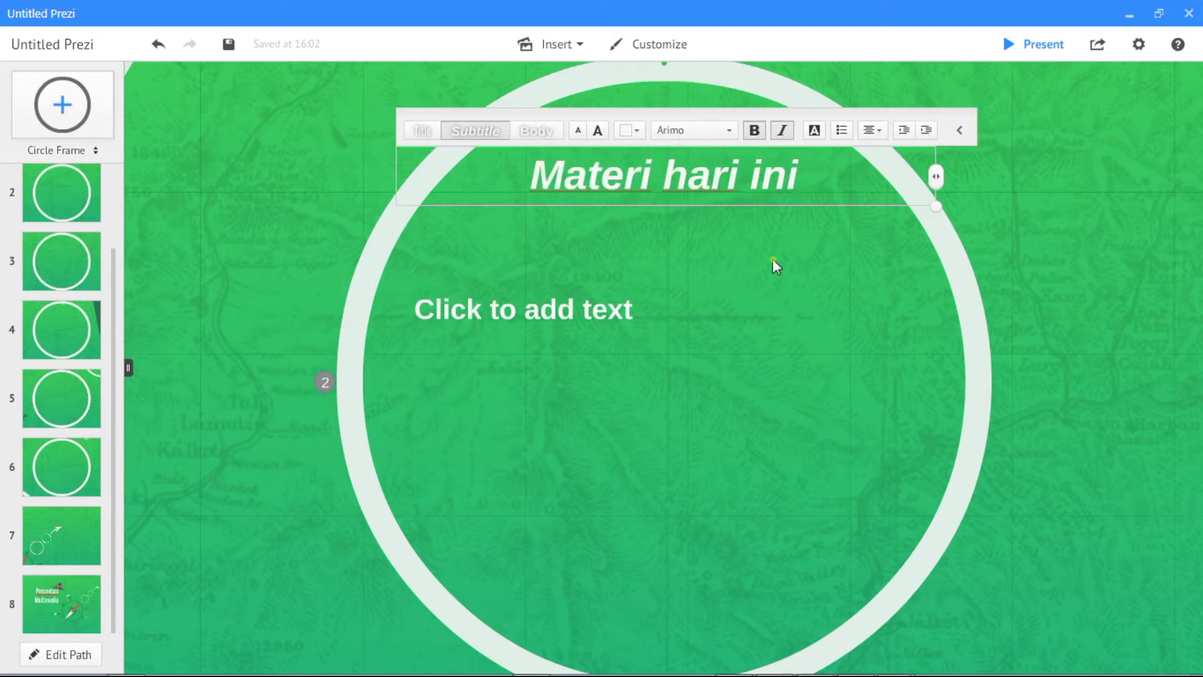
- Start a bulleted list in the circle frame's body text with the item "Tools HyperSnap Show"
{"action": "left_click", "coordinate": [559, 314]}
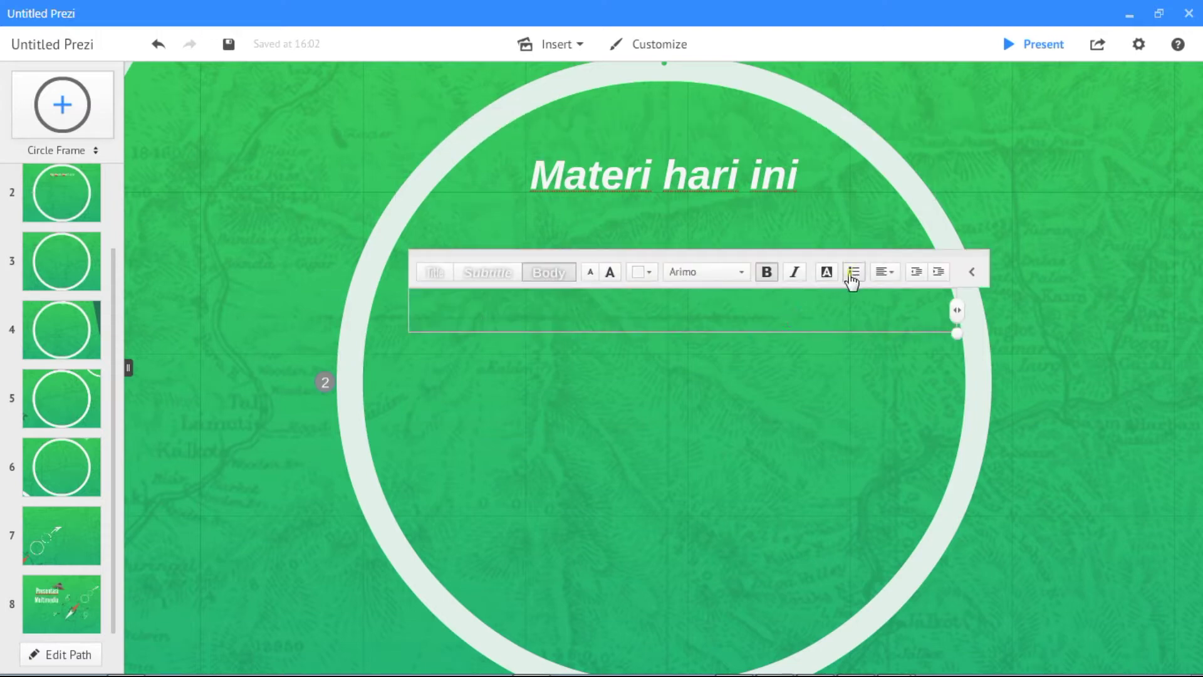
{"action": "type", "text": "Apl"}
{"action": "key", "text": "BackSpace"}
{"action": "key", "text": "BackSpace"}
{"action": "key", "text": "BackSpace"}
{"action": "type", "text": "Toot"}
{"action": "key", "text": "BackSpace"}
{"action": "type", "text": "s"}
{"action": "key", "text": "BackSpace"}
{"action": "type", "text": "ls "}
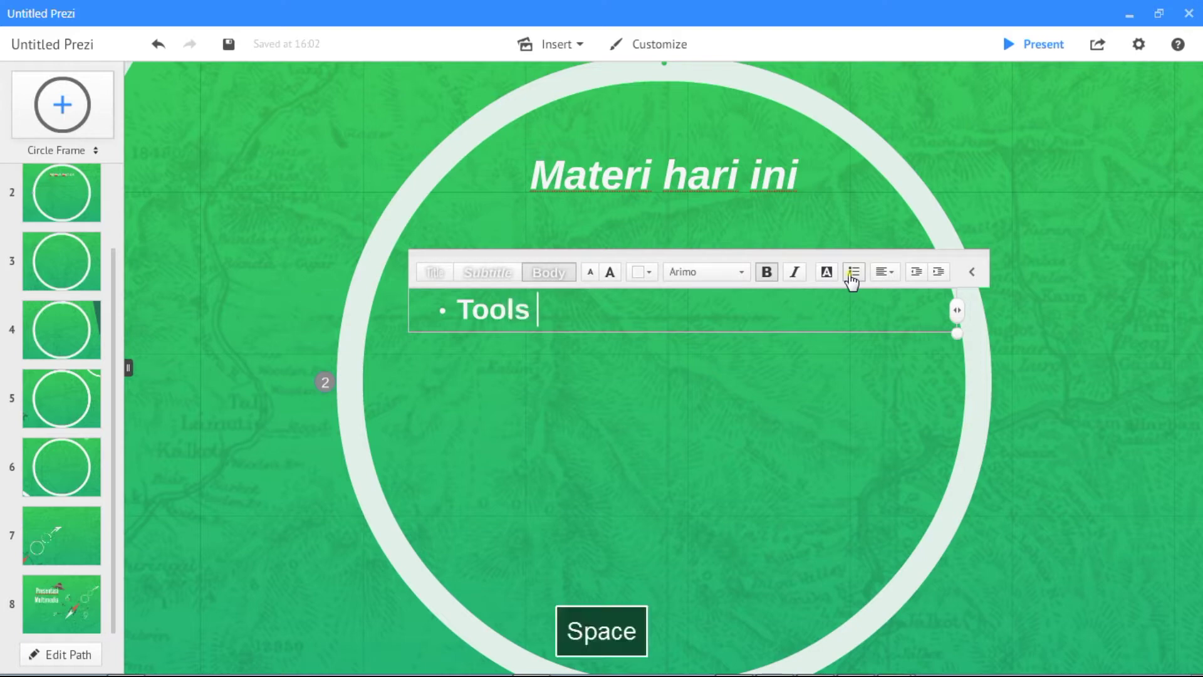
{"action": "type", "text": "Hyper"}
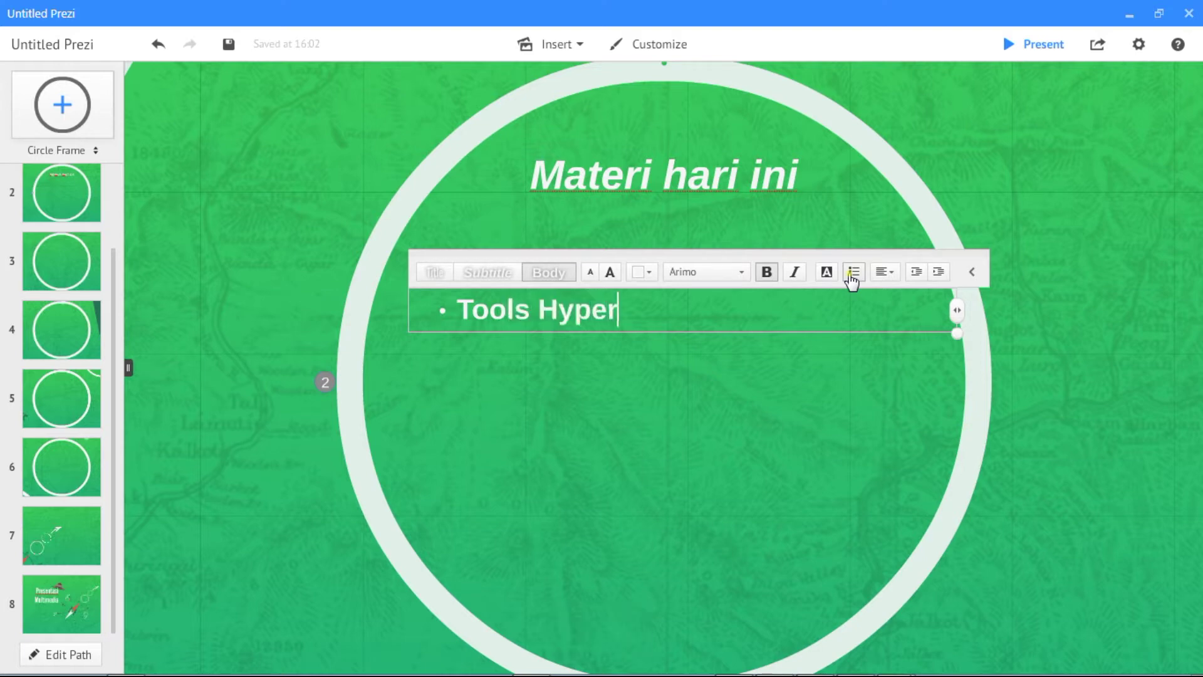
{"action": "type", "text": "Snap "}
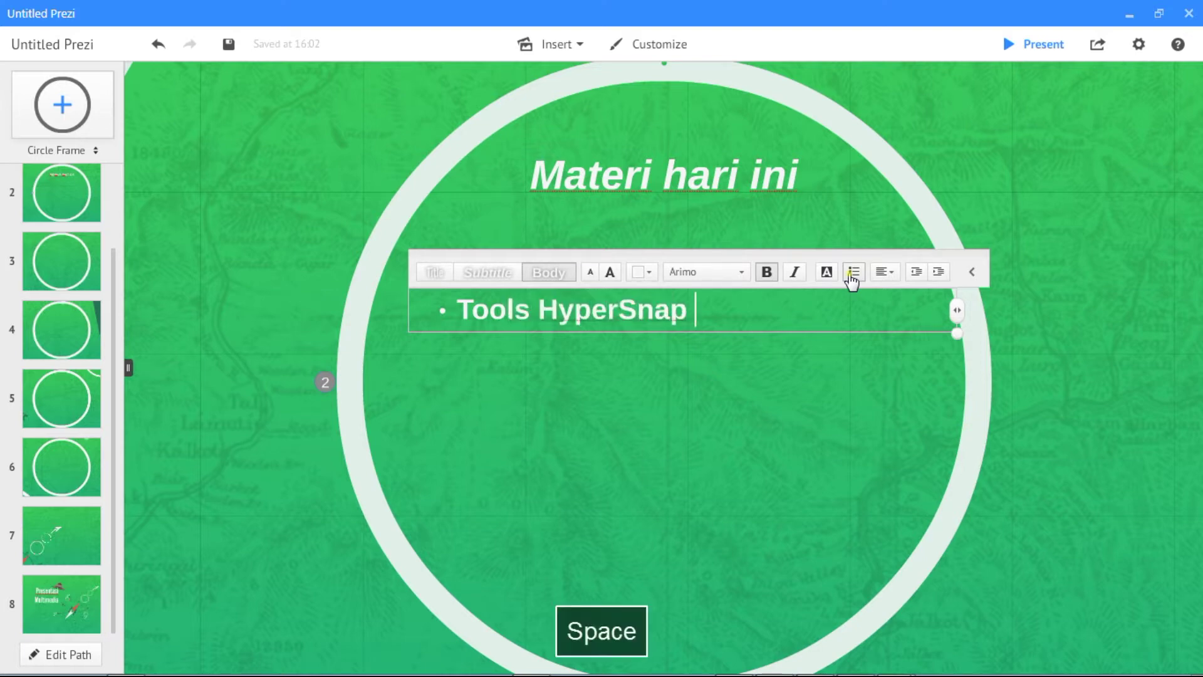
{"action": "type", "text": "Show"}
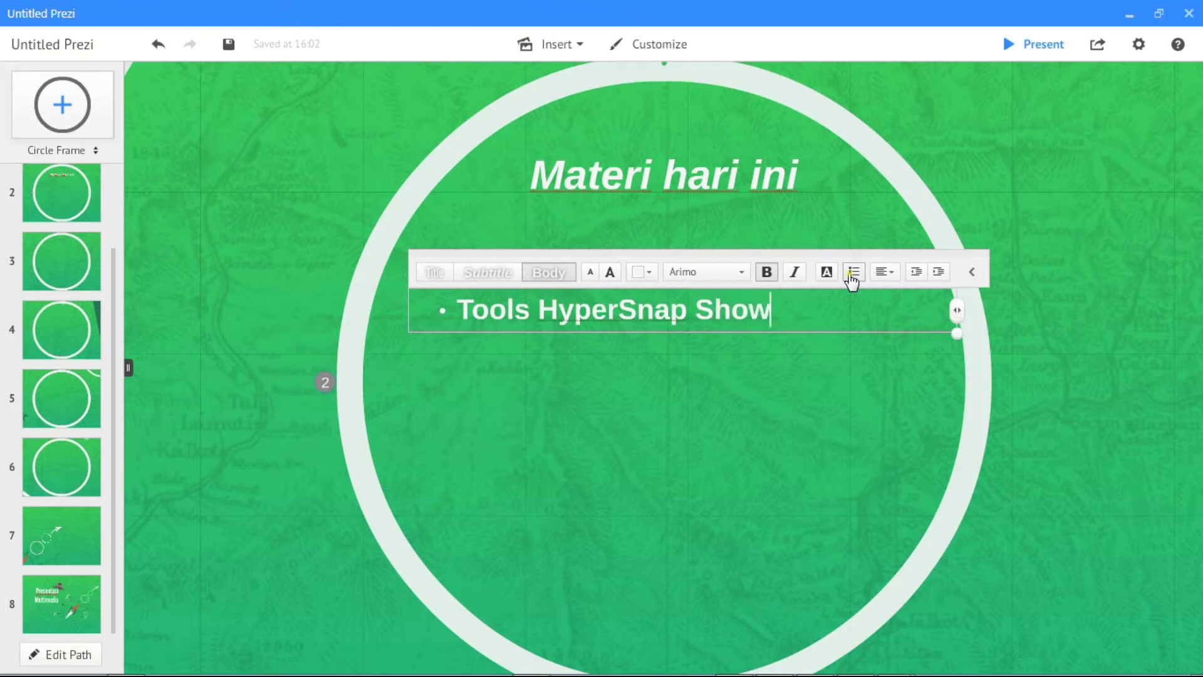
- Add "Microsoft PowerPoint" as the second bullet in the circle frame's body text
{"action": "key", "text": "Return"}
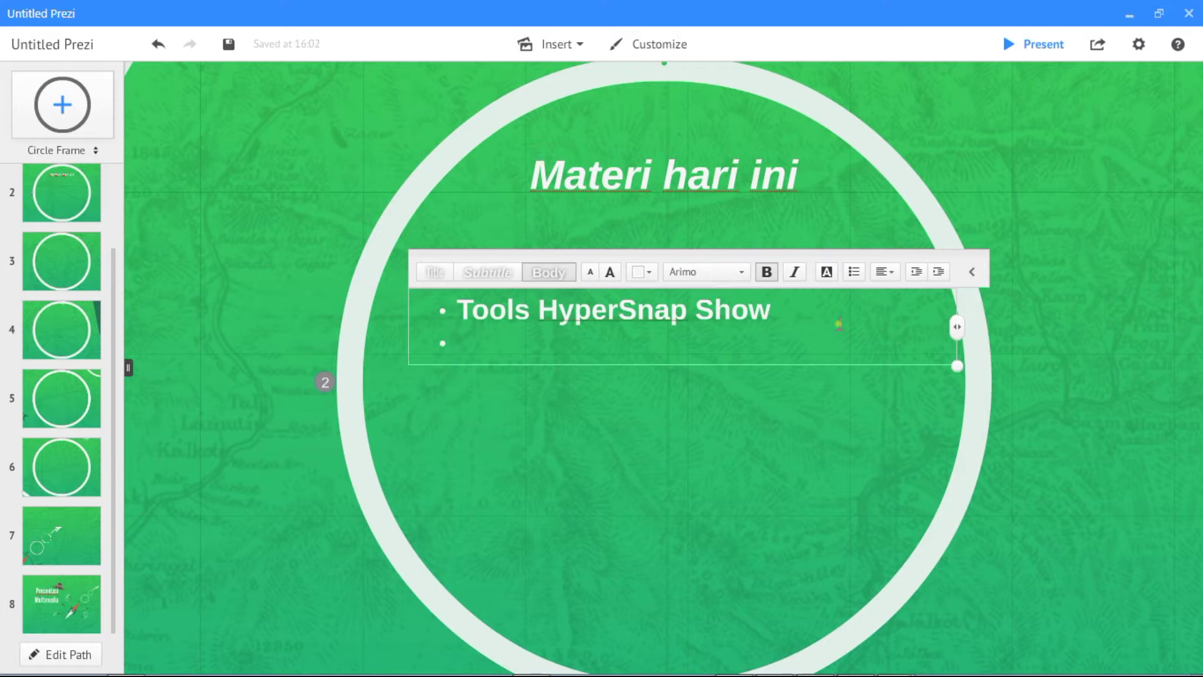
{"action": "type", "text": "A"}
{"action": "key", "text": "BackSpace"}
{"action": "type", "text": "Micr"}
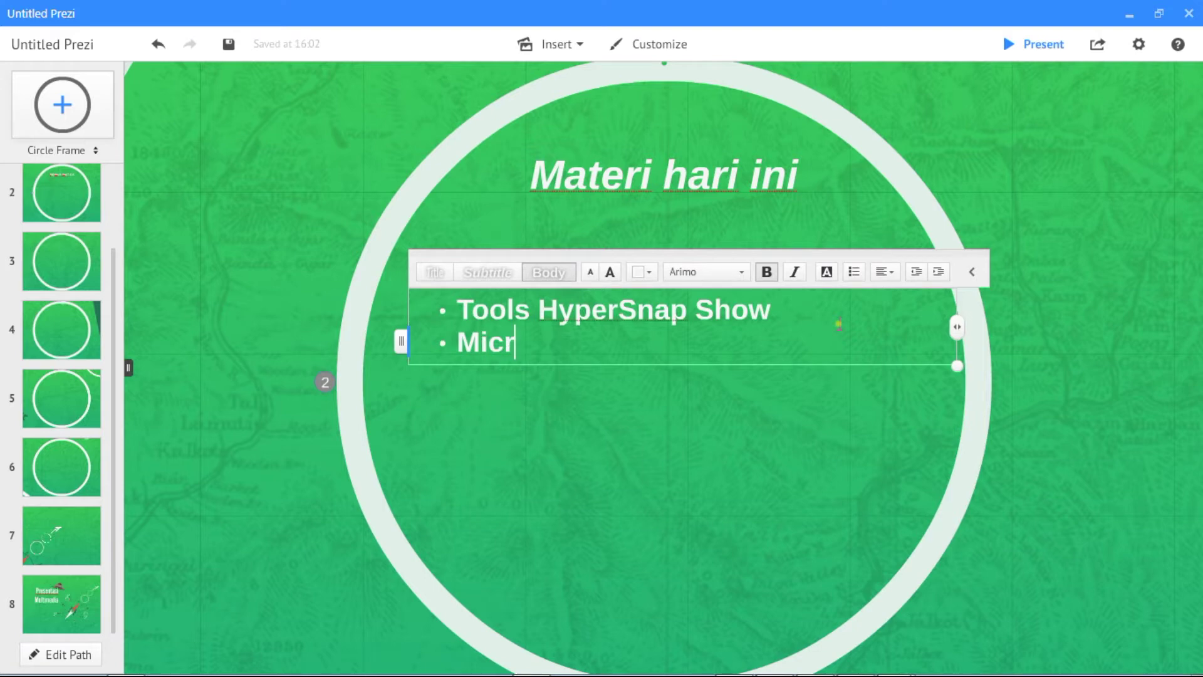
{"action": "type", "text": "osoft Po"}
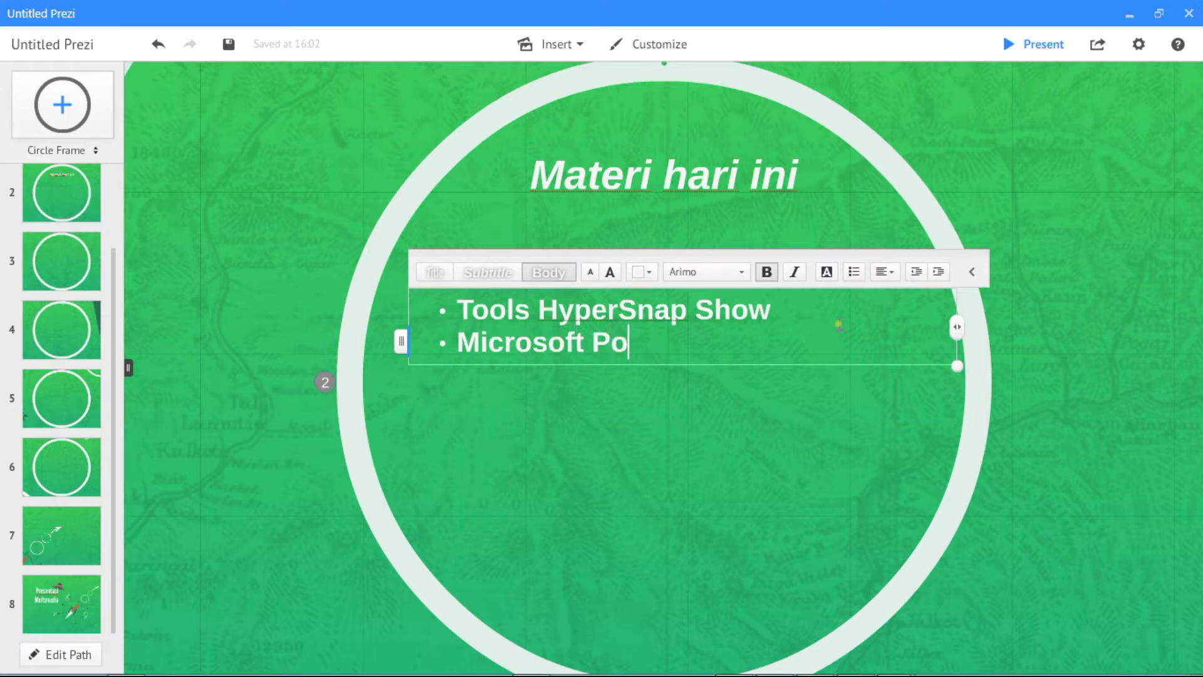
{"action": "type", "text": "werPoint"}
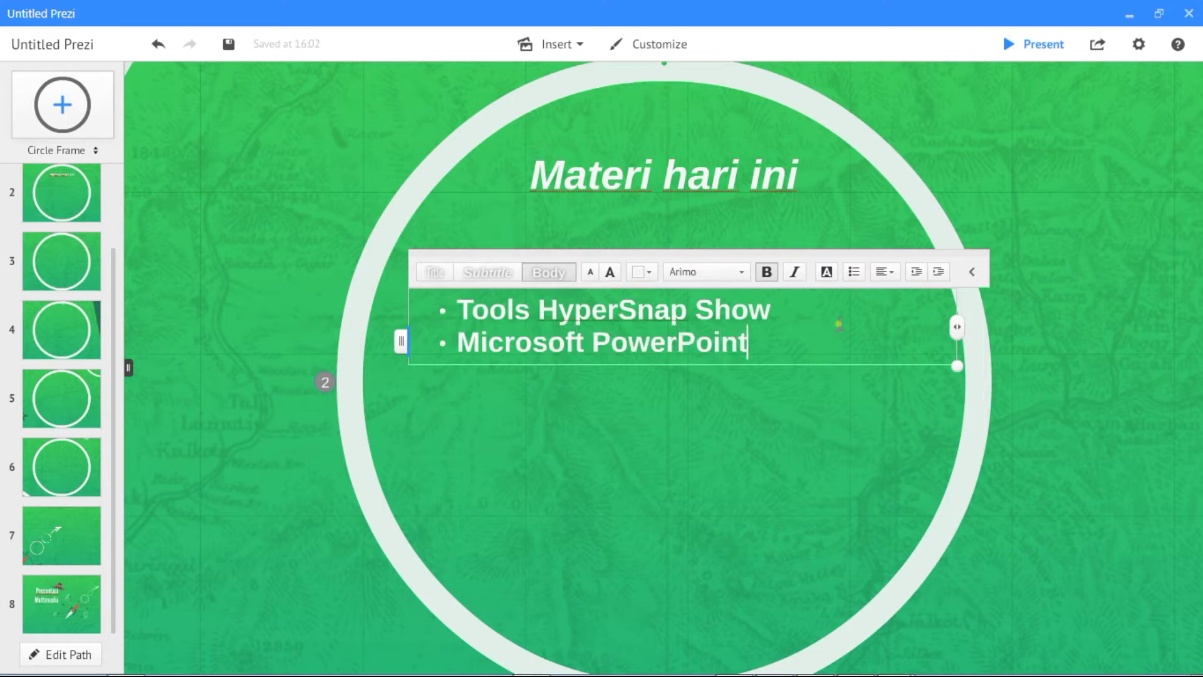
- Add "AutoPlay Media Studio" as the third bullet of the list
{"action": "key", "text": "Return"}
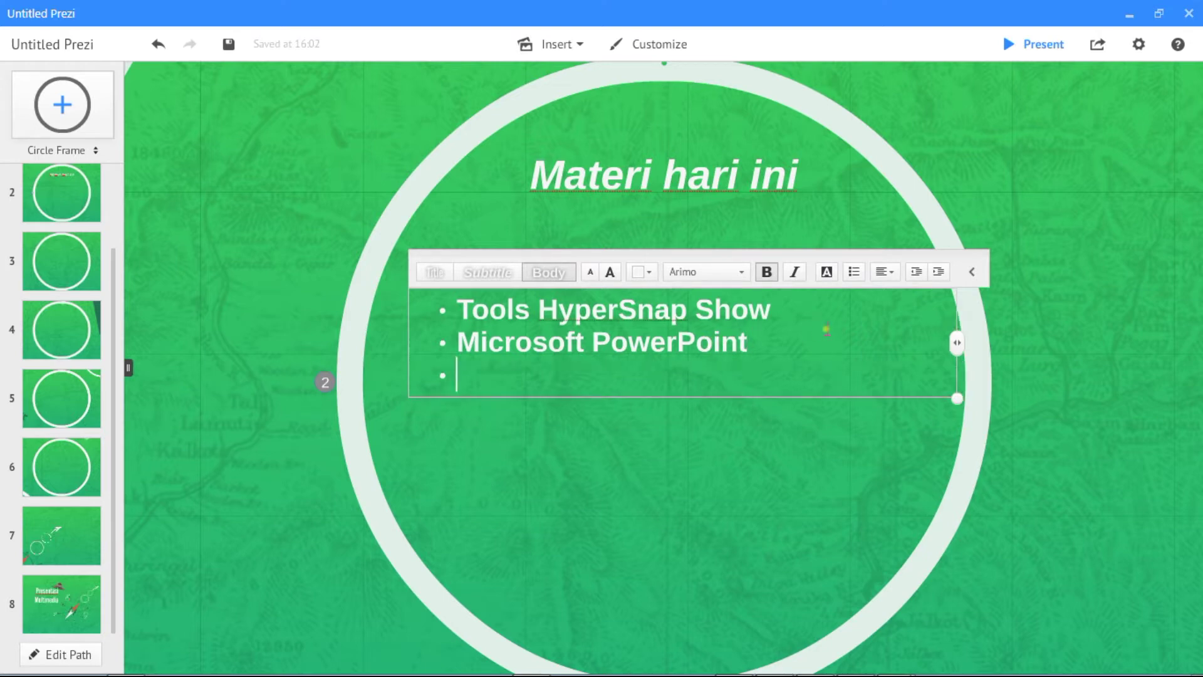
{"action": "type", "text": "AutopLa"}
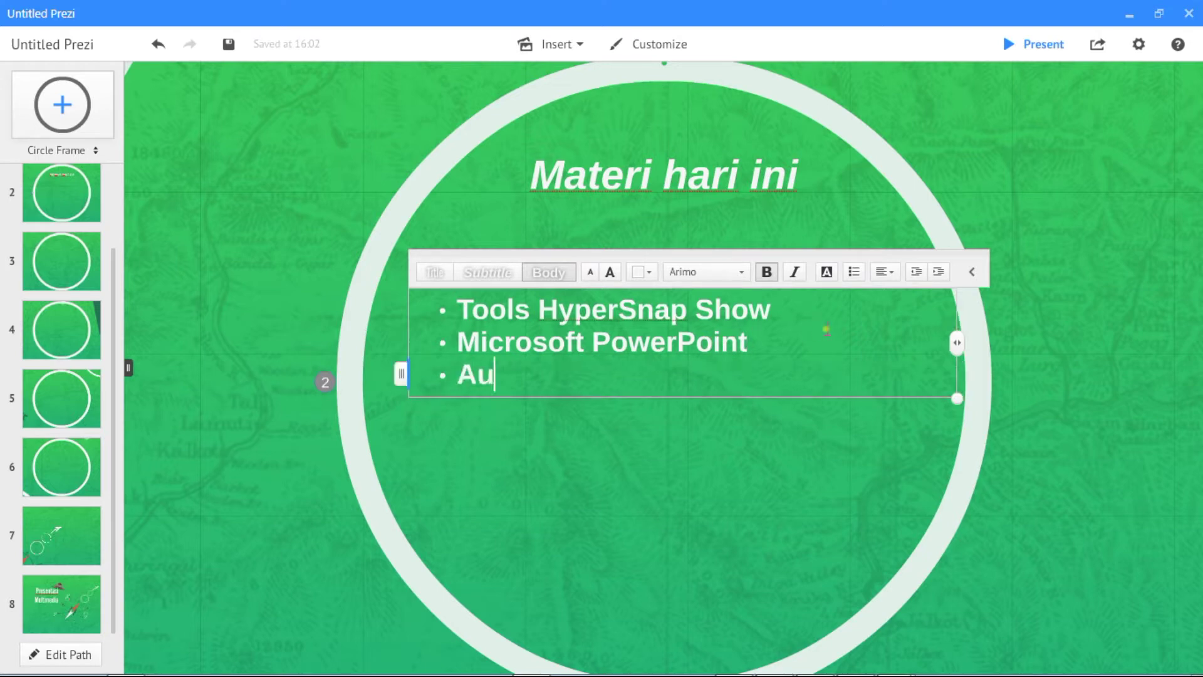
{"action": "key", "text": "BackSpace"}
{"action": "key", "text": "BackSpace"}
{"action": "key", "text": "BackSpace"}
{"action": "type", "text": "Play Media Studio"}
- Add "AutoPlay Menu Builder" as the fourth bullet of the list
{"action": "key", "text": "Return"}
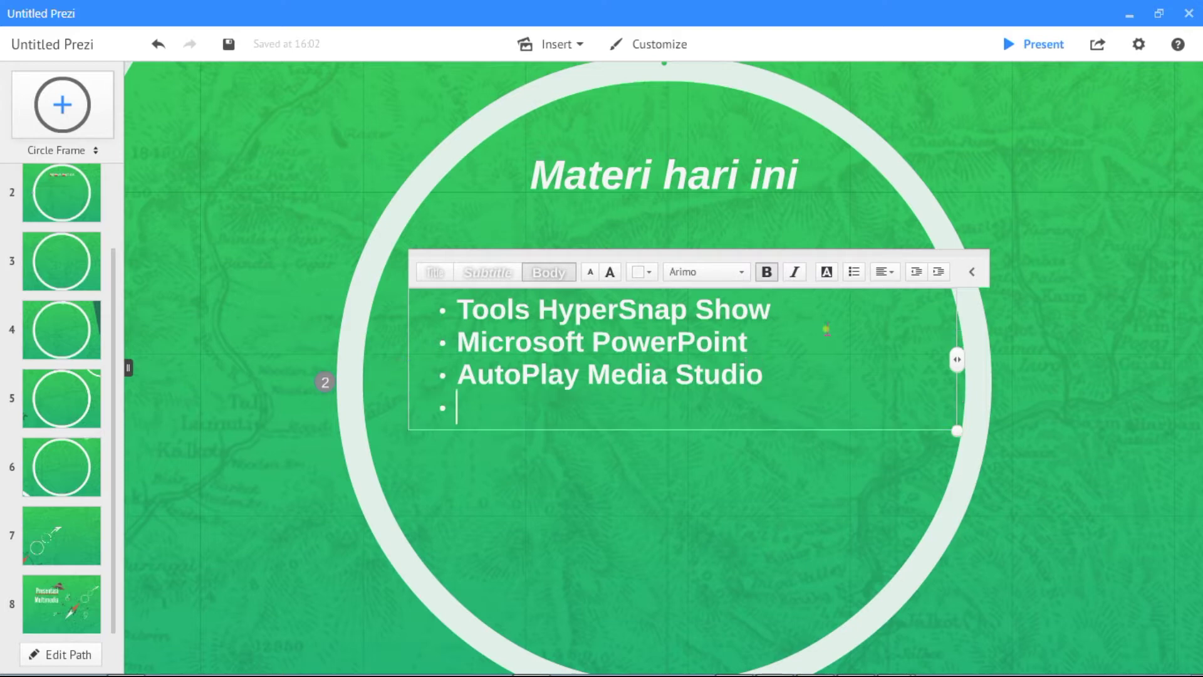
{"action": "type", "text": "AutoP"}
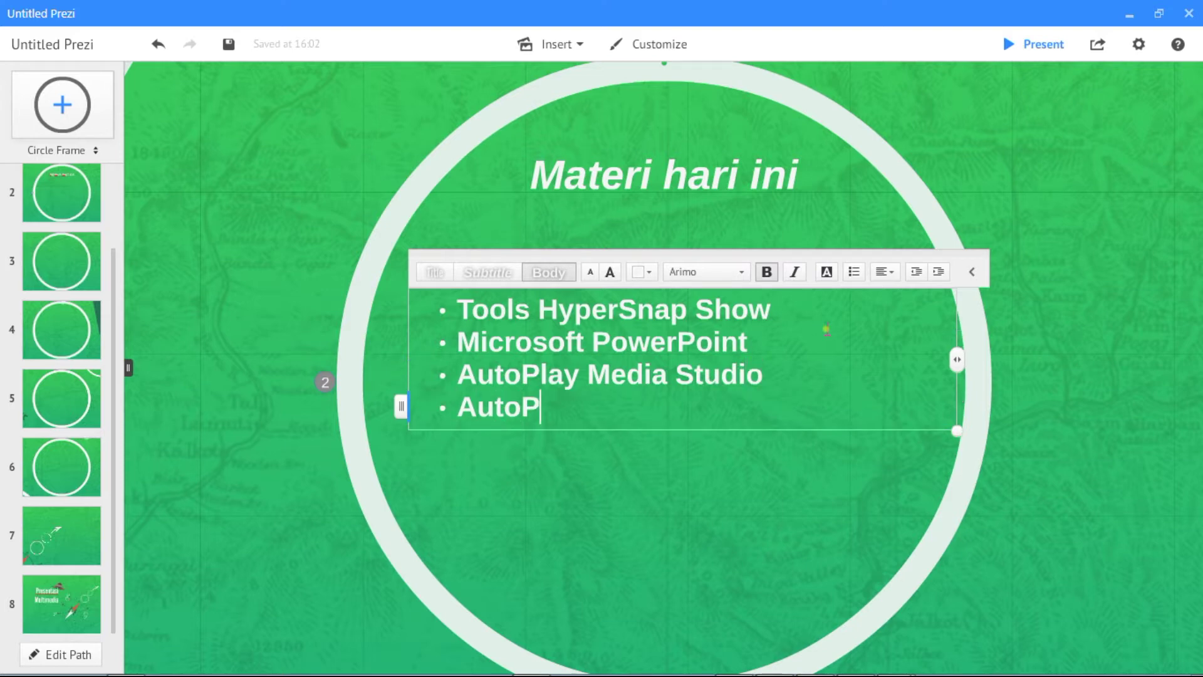
{"action": "type", "text": "lay Men"}
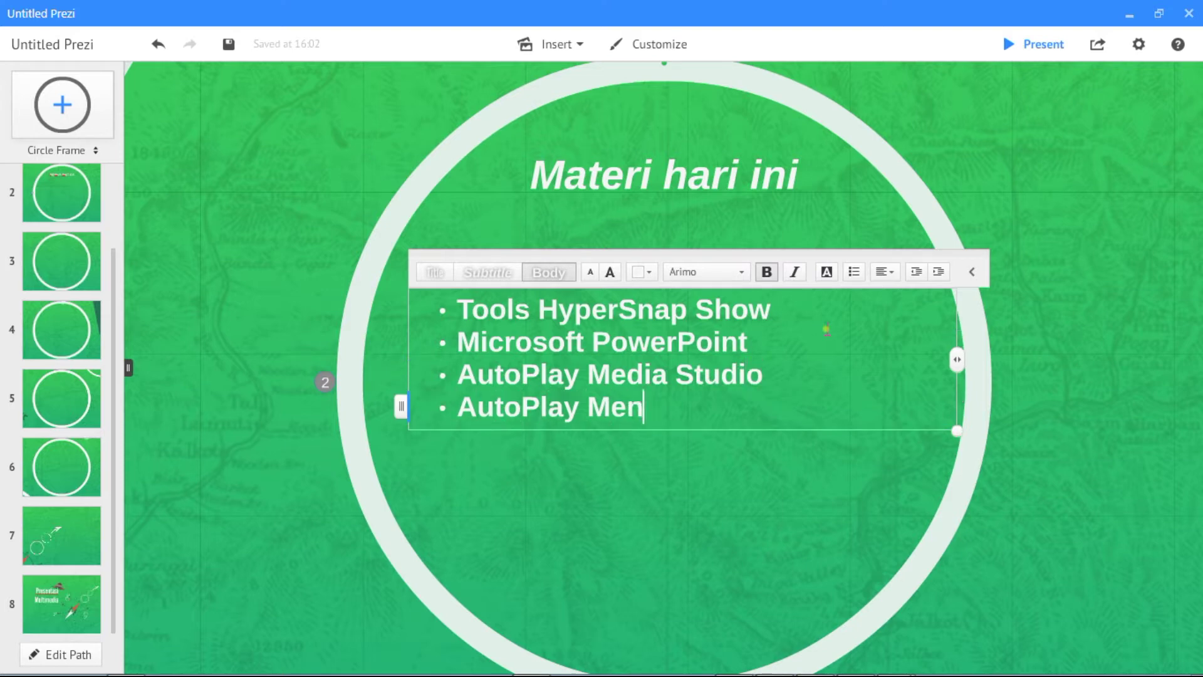
{"action": "type", "text": "u Builder"}
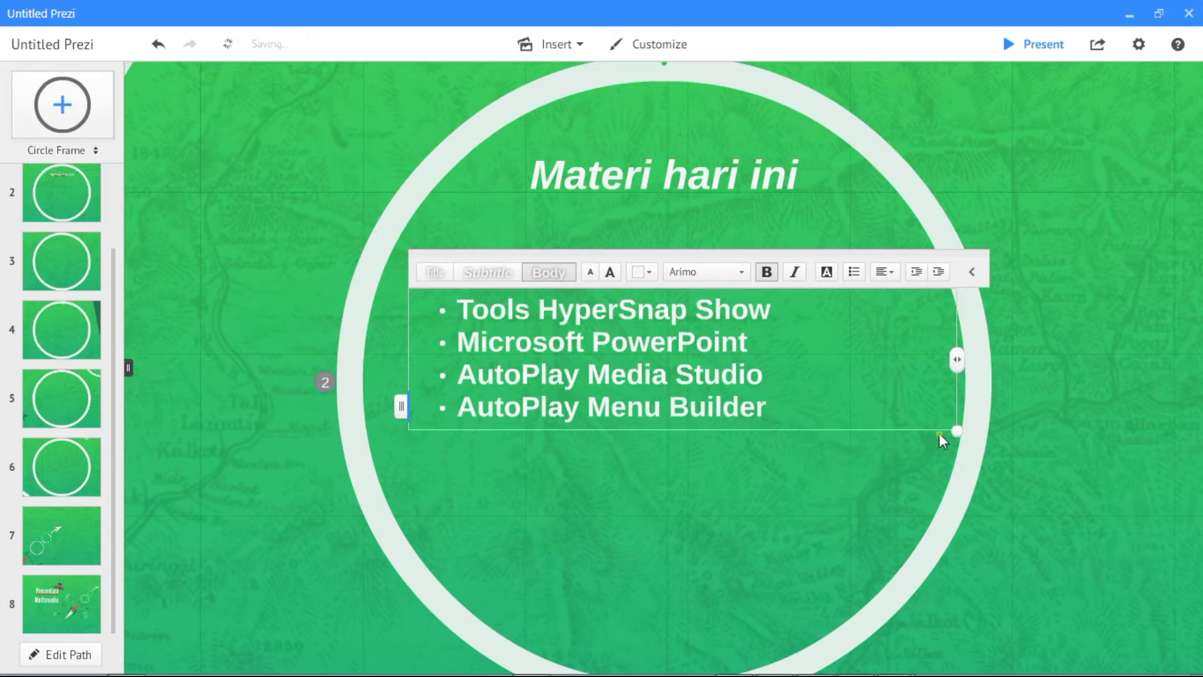
- Enlarge the bulleted topic list and move it up closer to the title "Materi hari ini"
{"action": "left_click_drag", "start_coordinate": [957, 435], "coordinate": [1096, 527]}
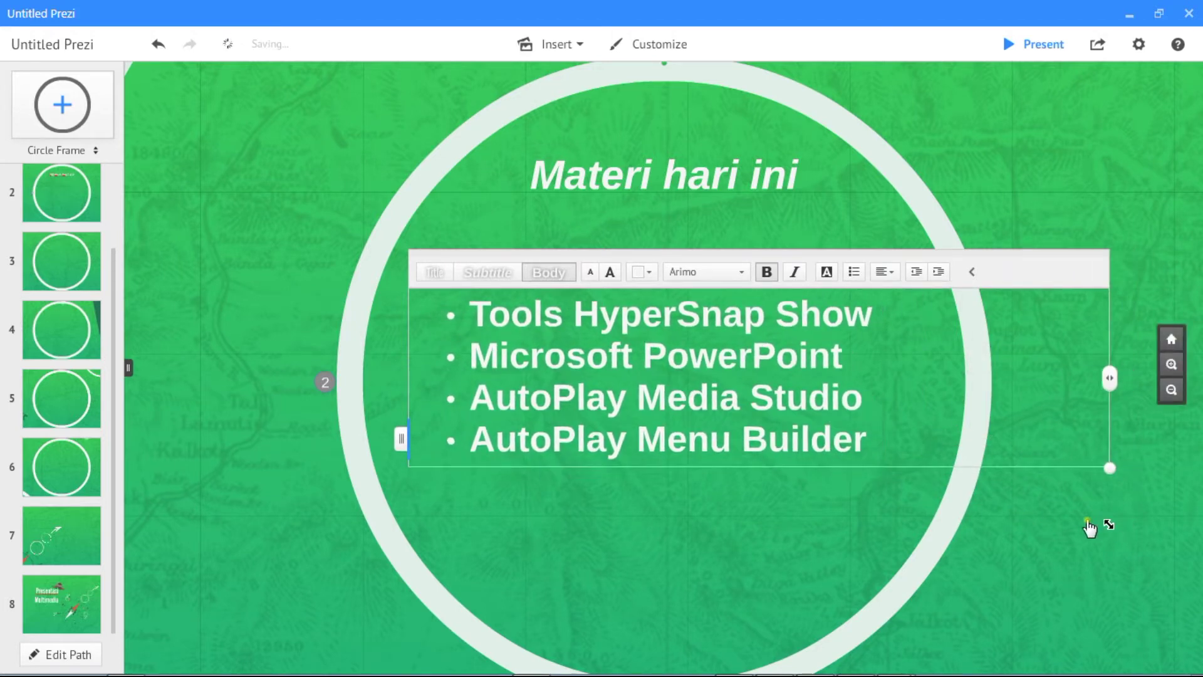
{"action": "left_click", "coordinate": [1033, 558]}
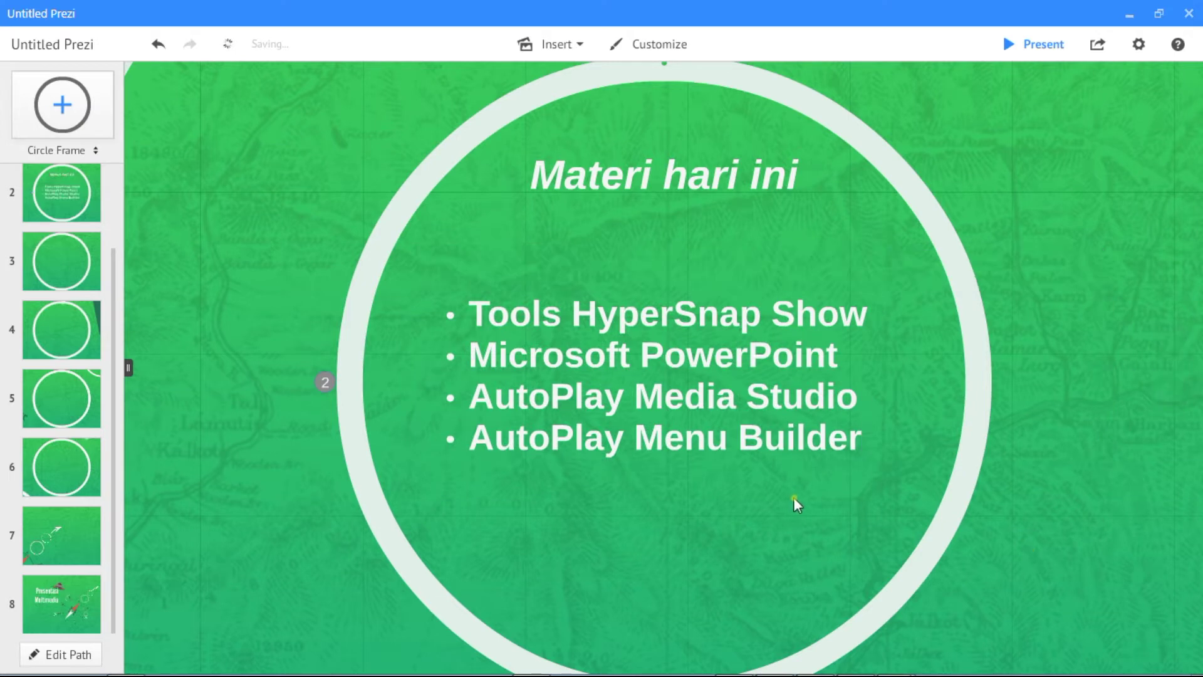
{"action": "left_click", "coordinate": [770, 431]}
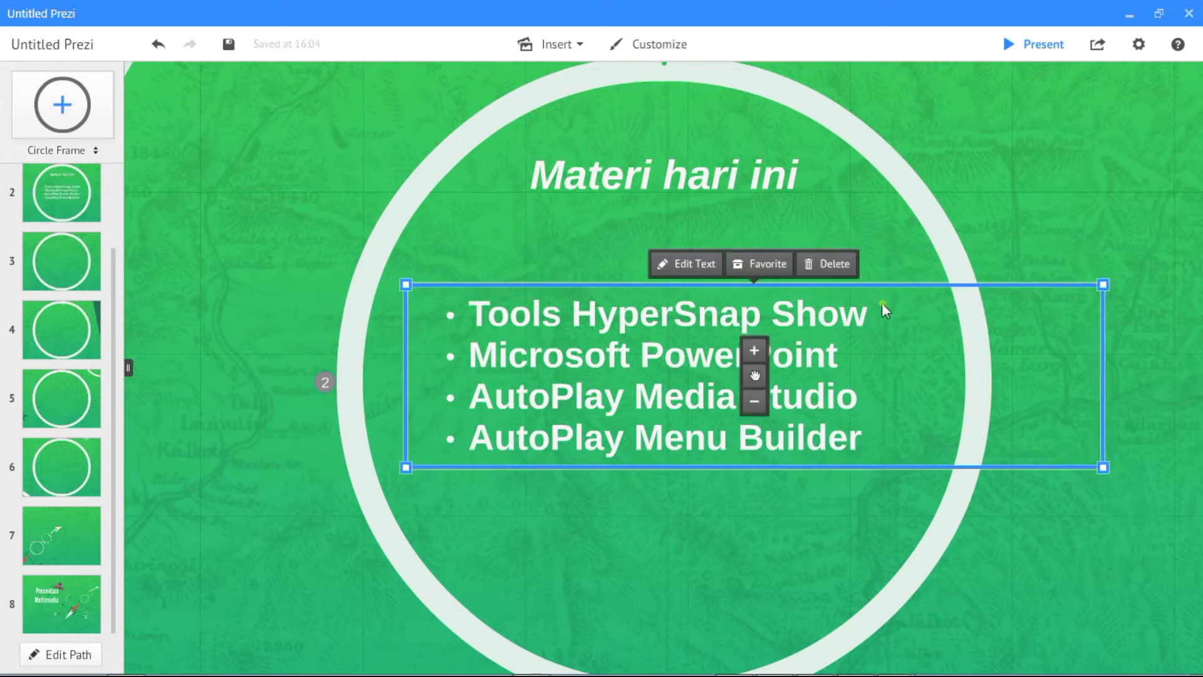
{"action": "left_click", "coordinate": [714, 571]}
{"action": "left_click", "coordinate": [706, 362]}
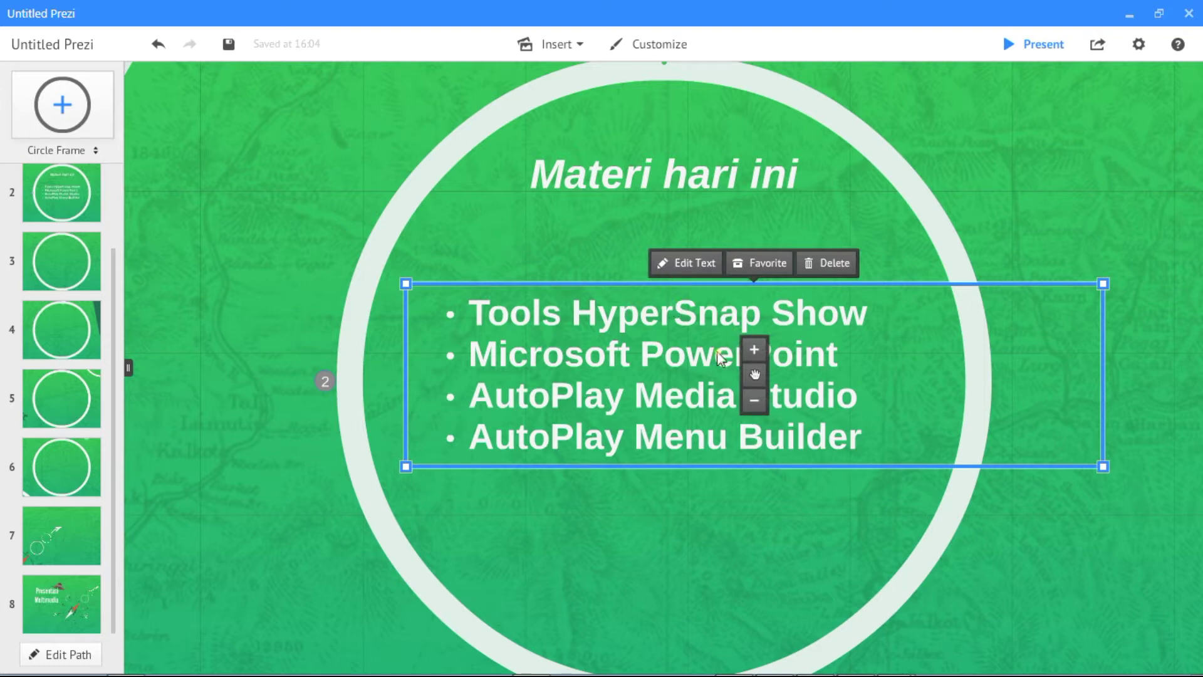
{"action": "left_click_drag", "start_coordinate": [754, 374], "coordinate": [750, 374]}
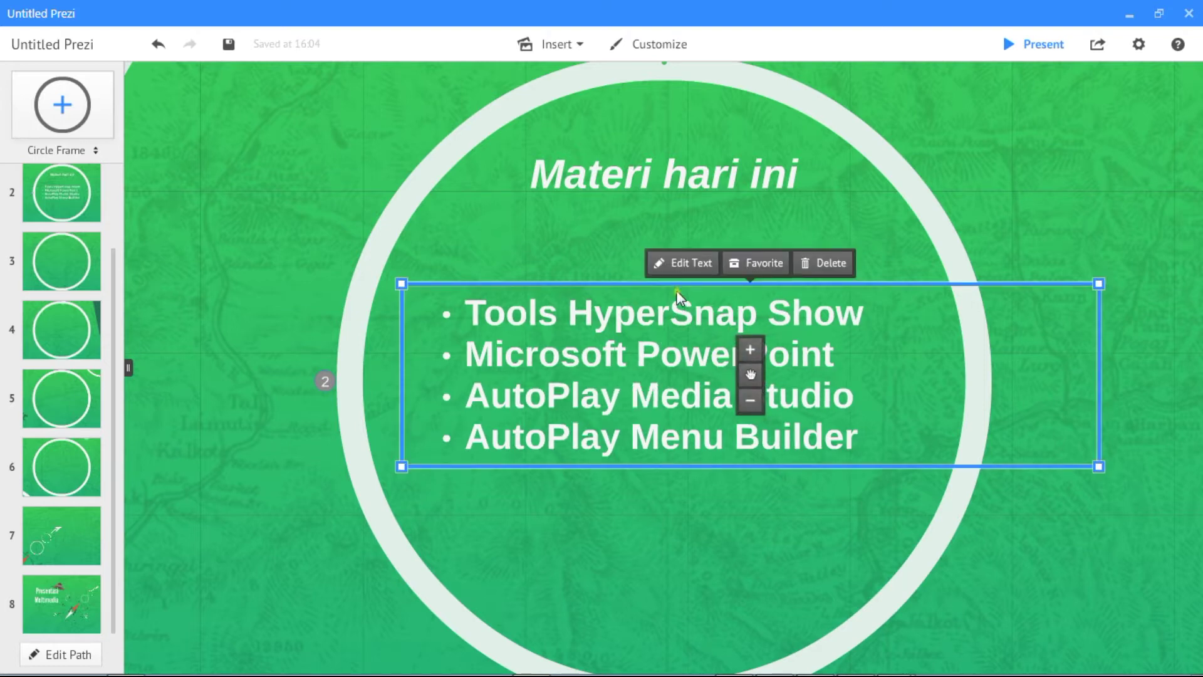
{"action": "left_click_drag", "start_coordinate": [750, 374], "coordinate": [755, 309]}
{"action": "left_click", "coordinate": [746, 446]}
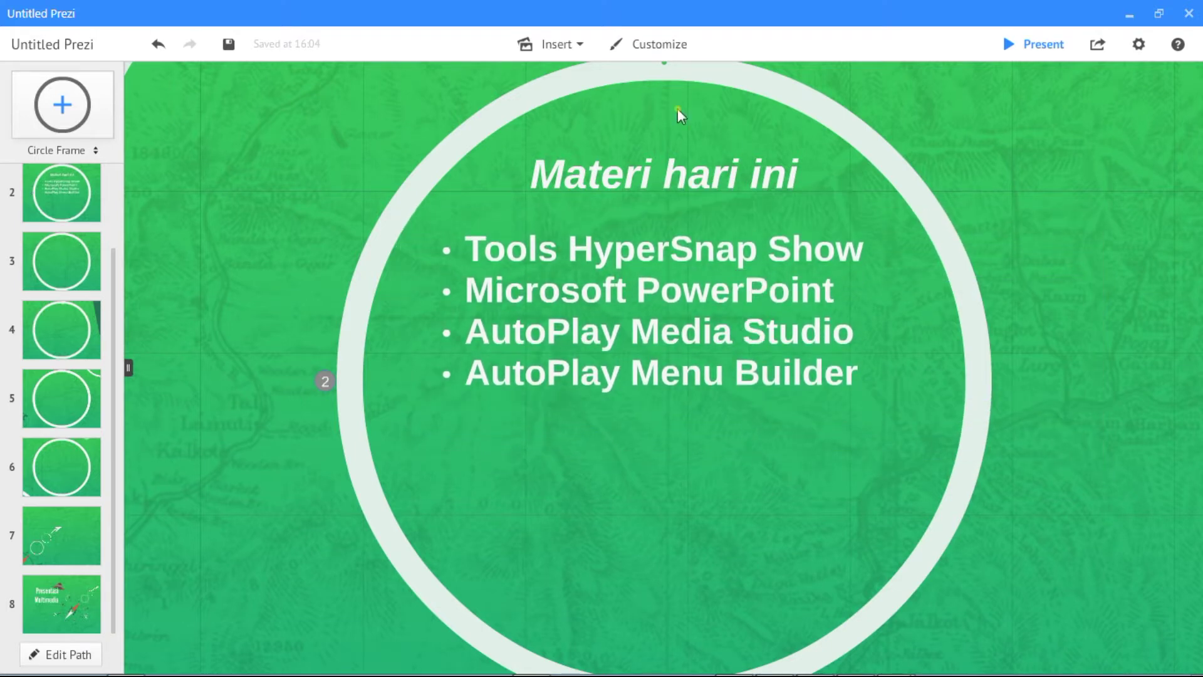
- Insert the image 00M.gif from the 00 Bahan Kuliah folder into the second circle frame
{"action": "left_click", "coordinate": [577, 47]}
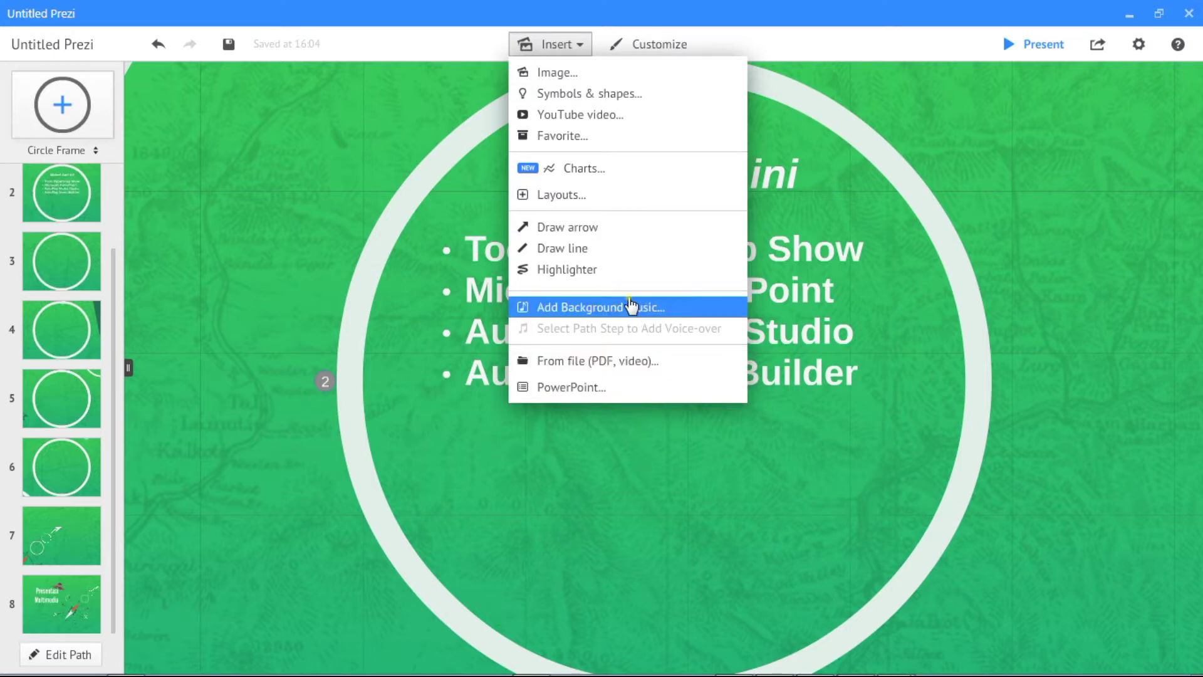
{"action": "left_click", "coordinate": [633, 445]}
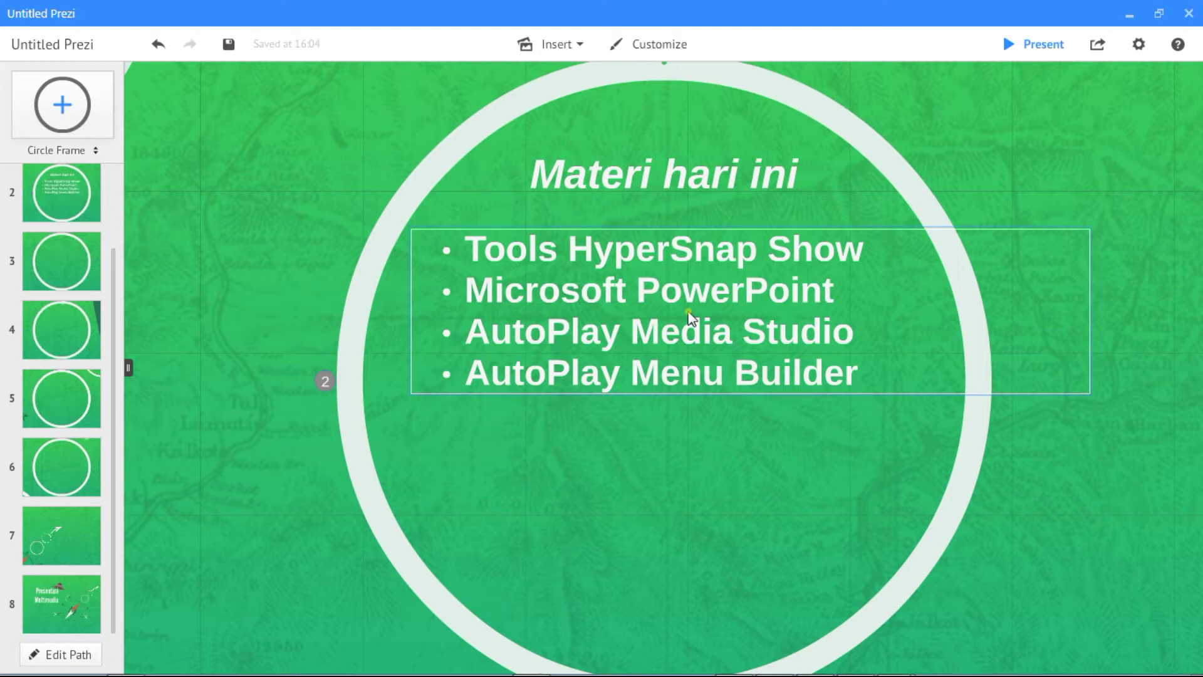
{"action": "left_click", "coordinate": [581, 45]}
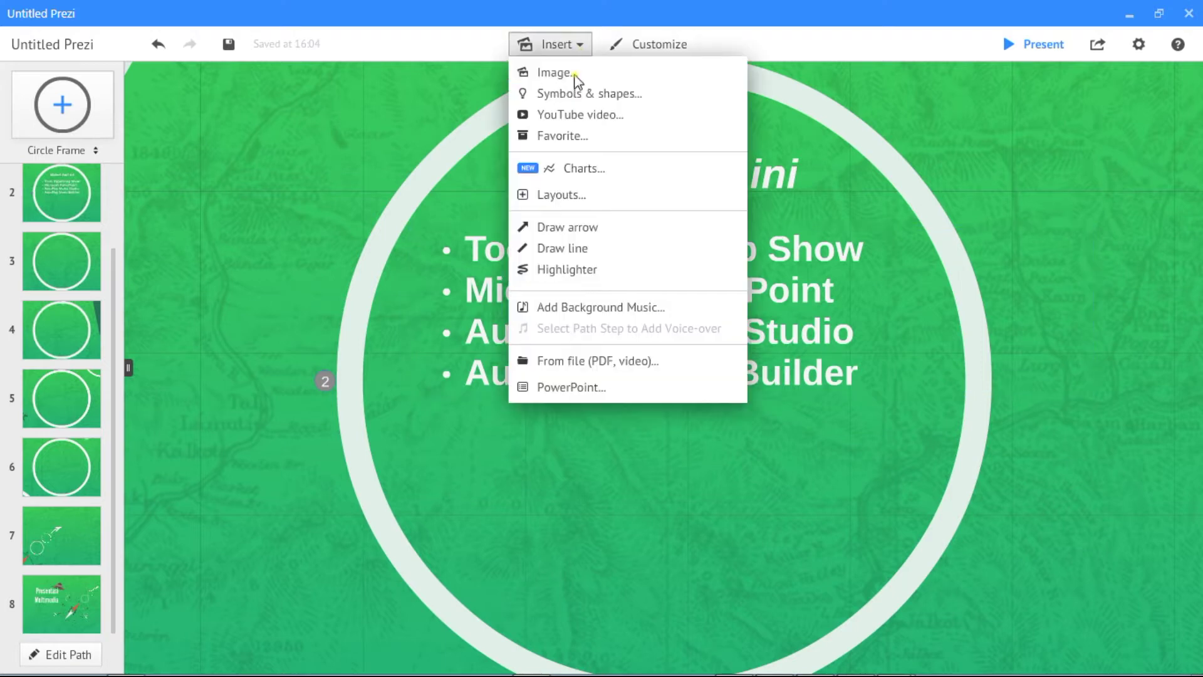
{"action": "left_click", "coordinate": [575, 75]}
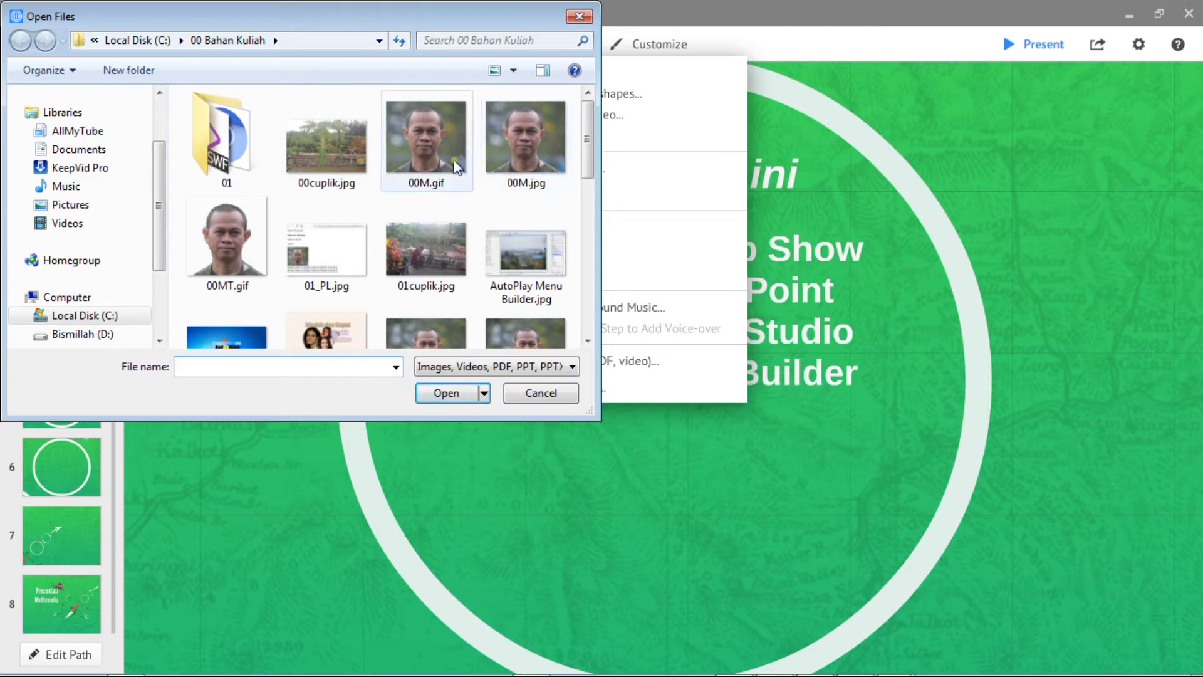
{"action": "left_click", "coordinate": [435, 149]}
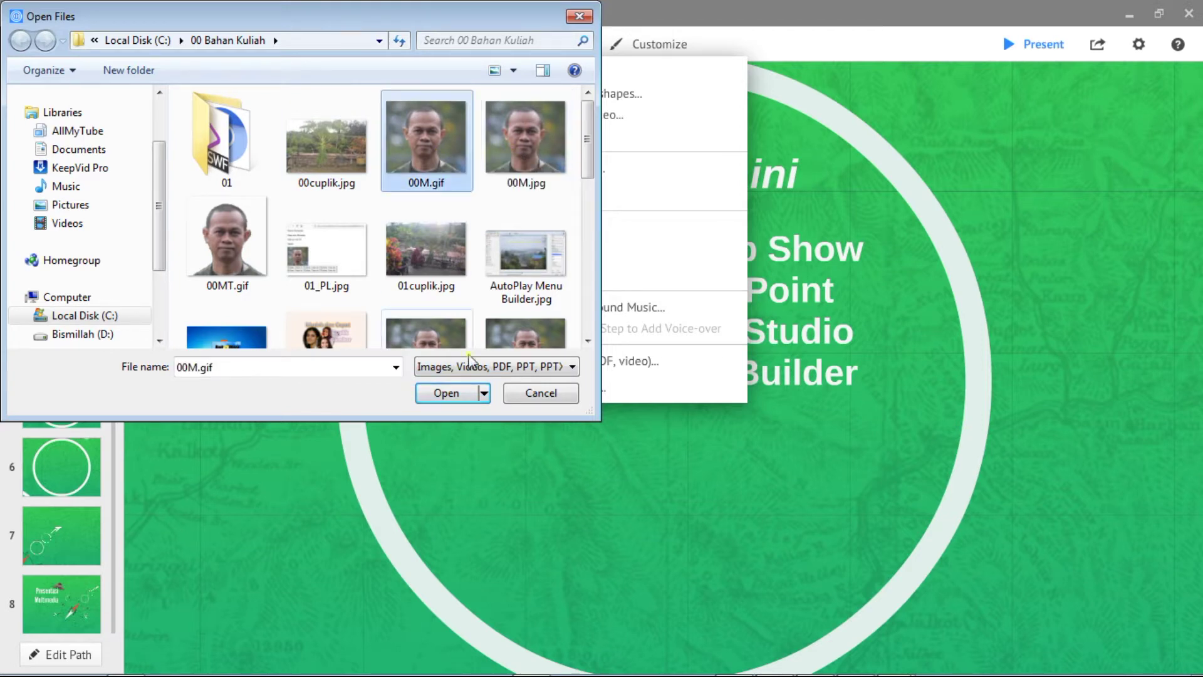
{"action": "left_click", "coordinate": [443, 394]}
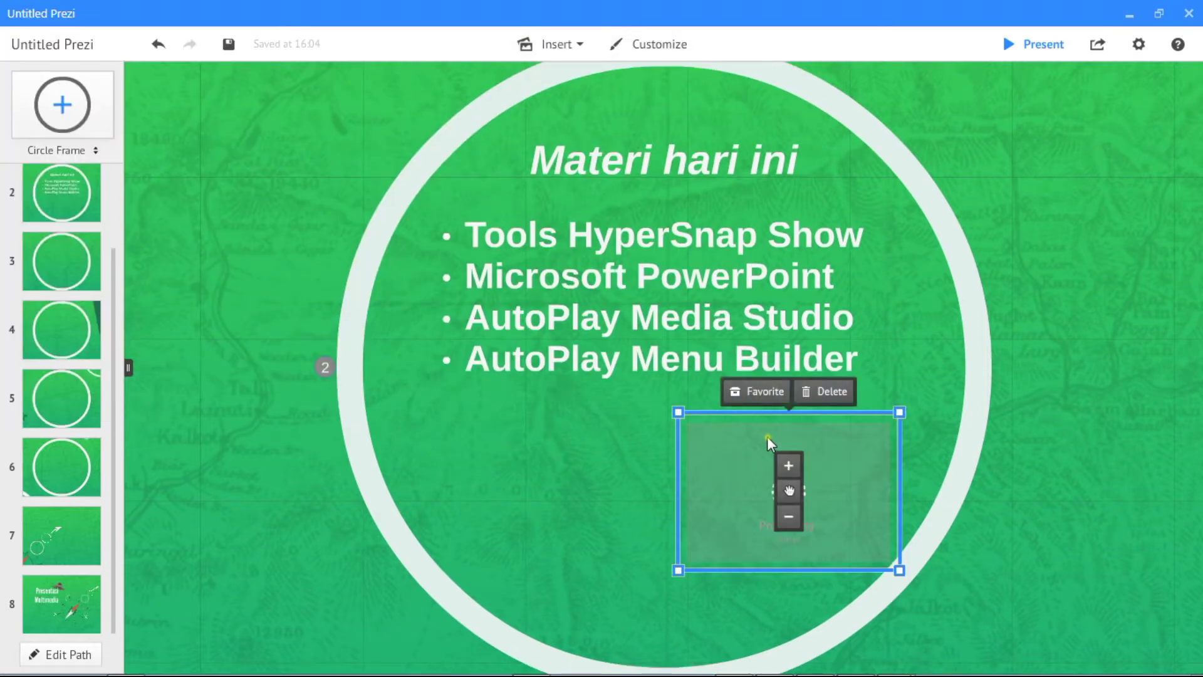
- Move the inserted image so it sits centred beneath the bulleted list, leaving no extra text box
{"action": "left_click_drag", "start_coordinate": [855, 447], "coordinate": [705, 439]}
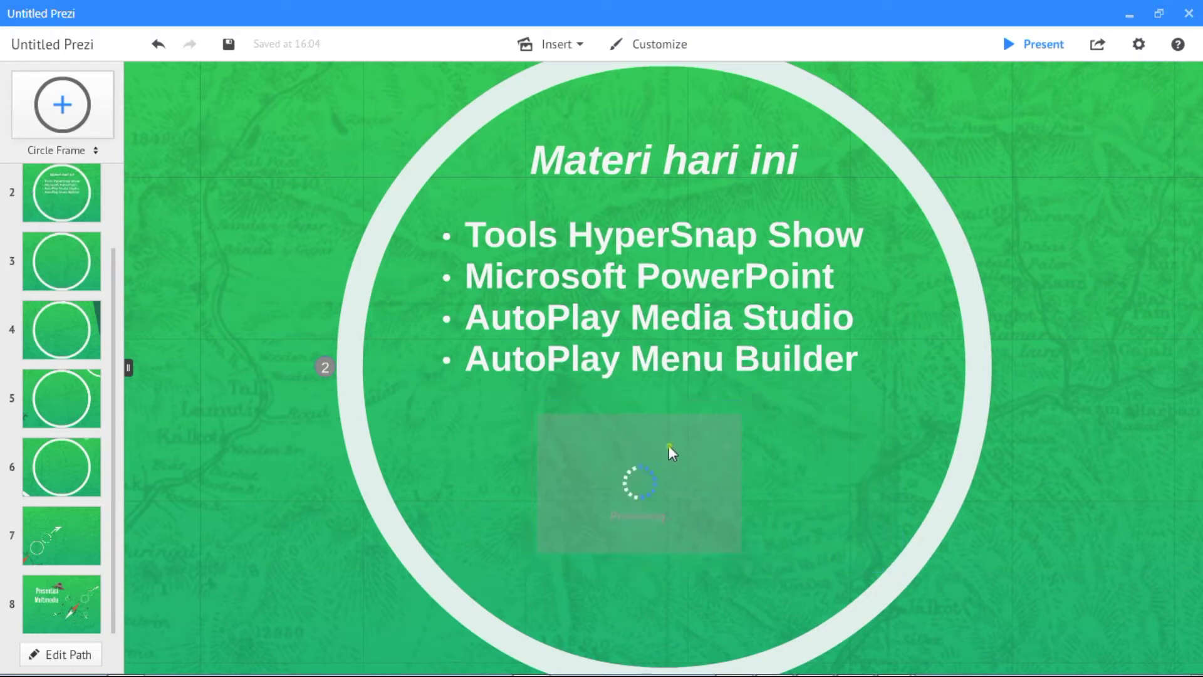
{"action": "left_click", "coordinate": [803, 489]}
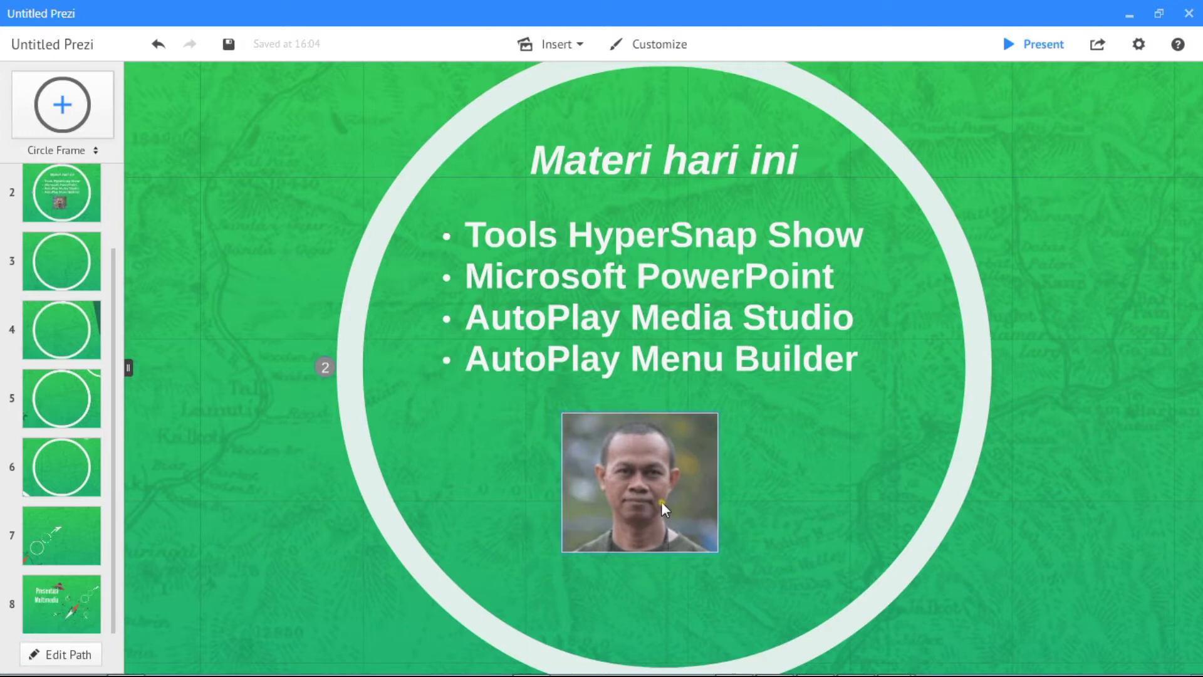
{"action": "double_click", "coordinate": [788, 518]}
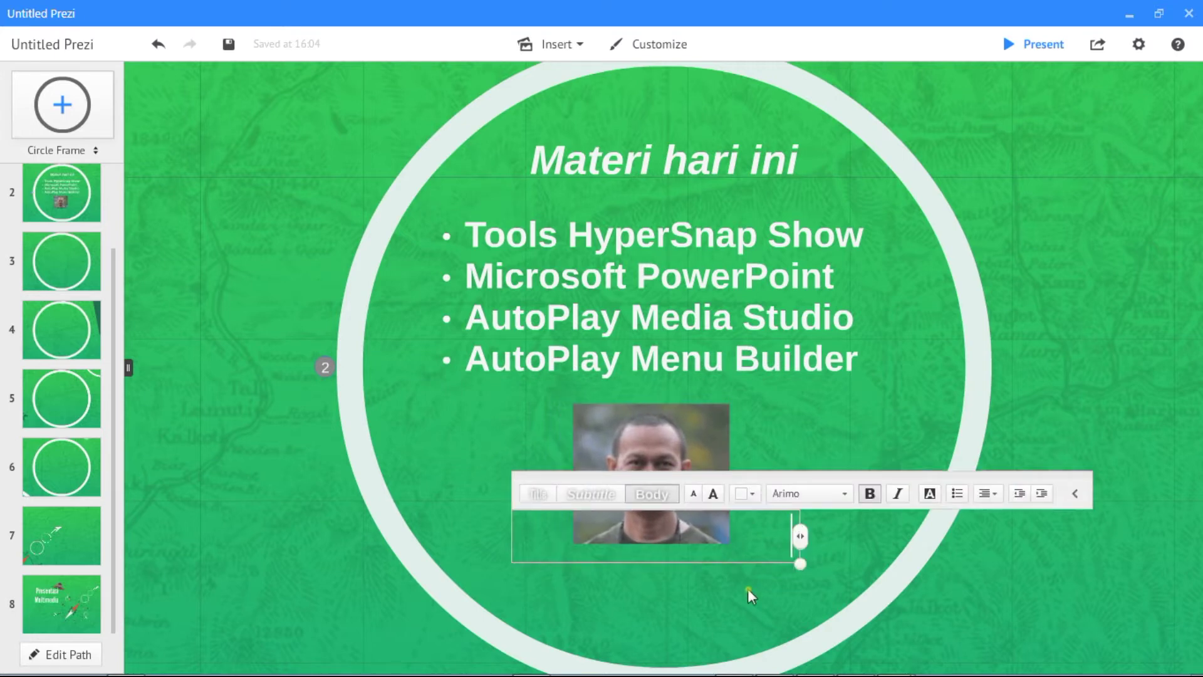
{"action": "left_click", "coordinate": [737, 609]}
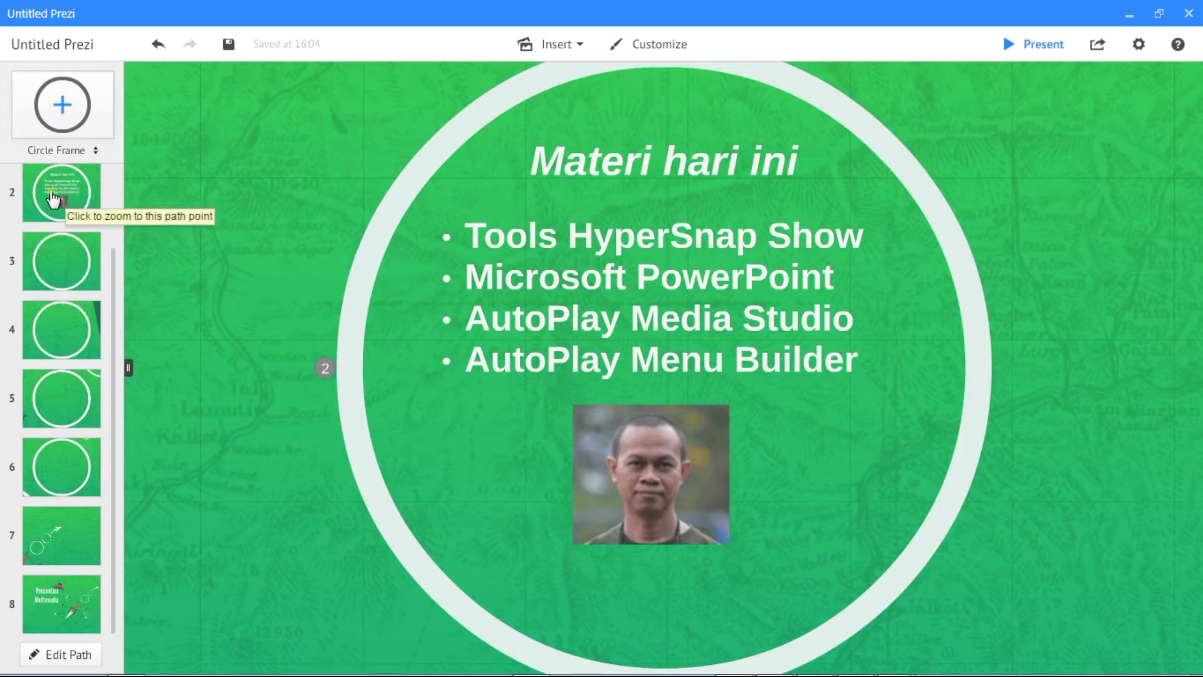
- Go to the third path point and start its circle frame's title with "Materi"
{"action": "left_click", "coordinate": [58, 268]}
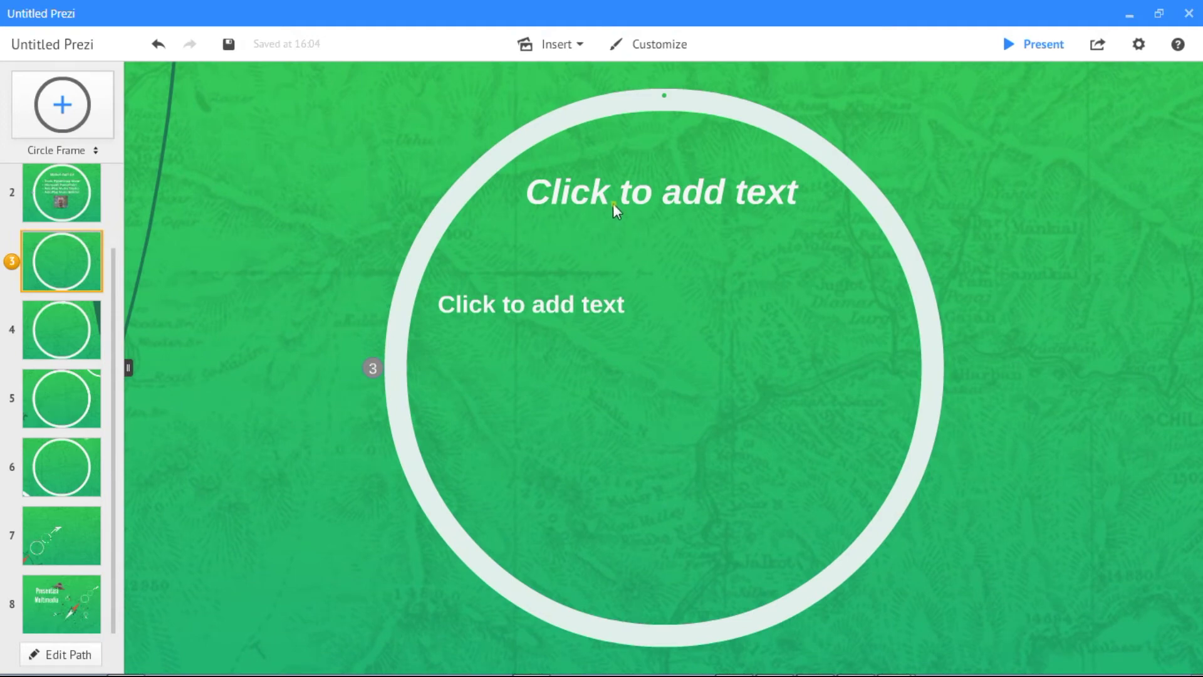
{"action": "left_click", "coordinate": [599, 194]}
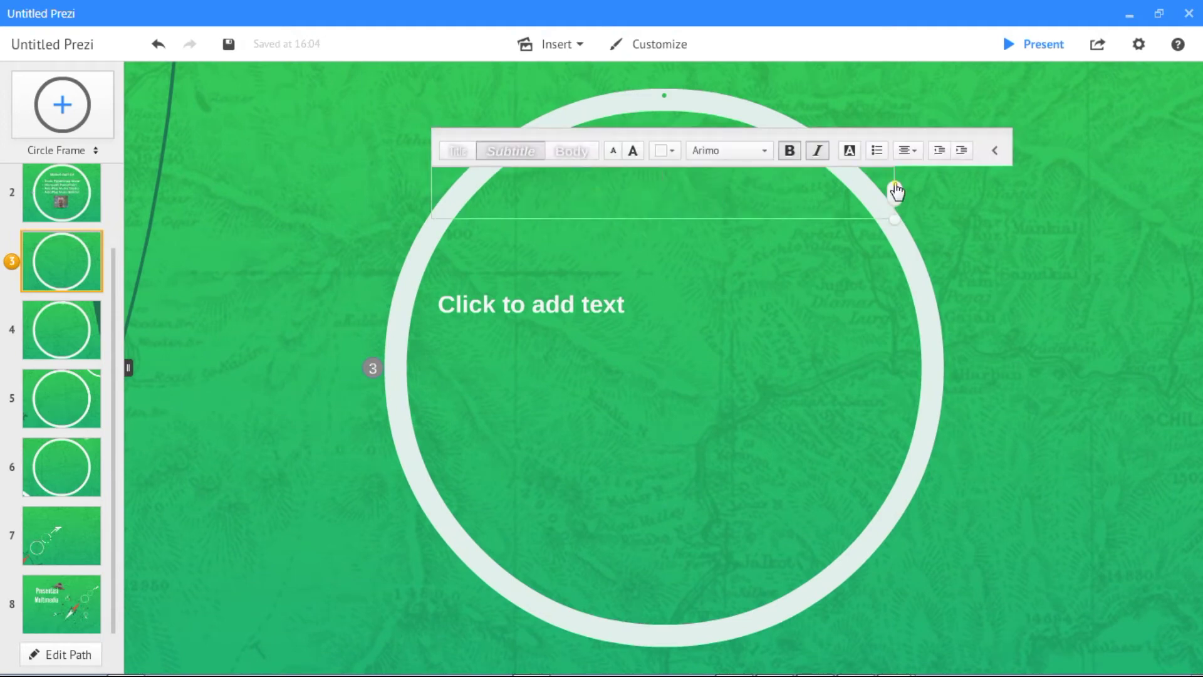
{"action": "type", "text": "Mi"}
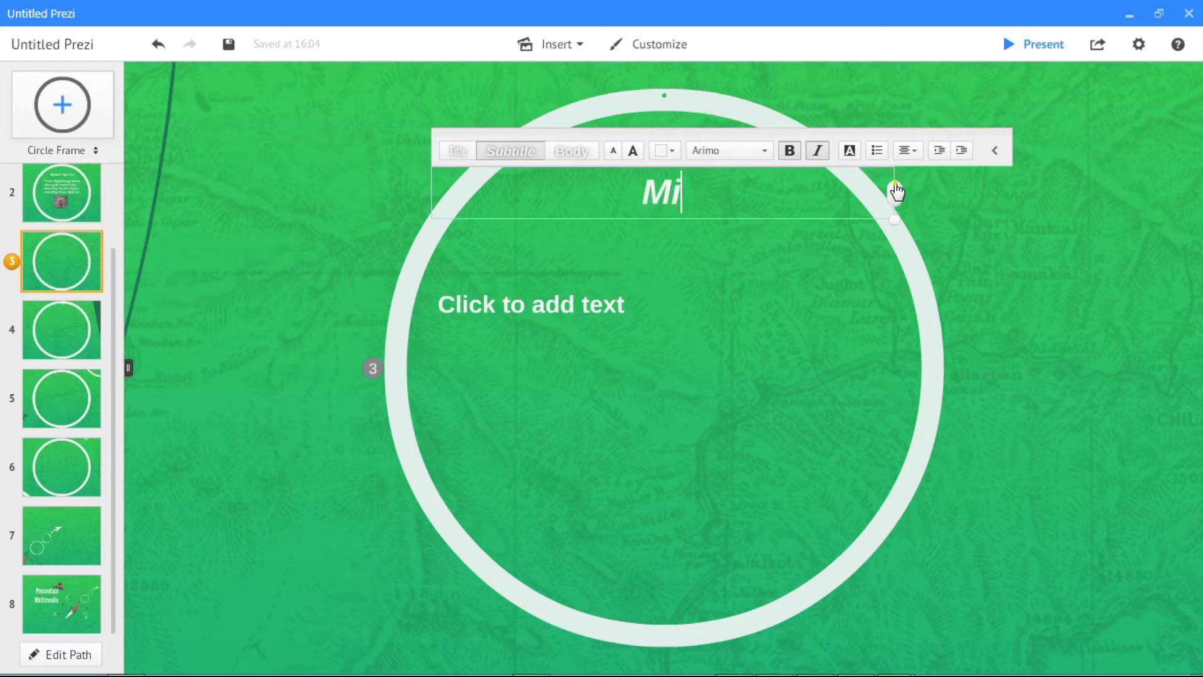
{"action": "key", "text": "BackSpace"}
{"action": "type", "text": "ateri M"}
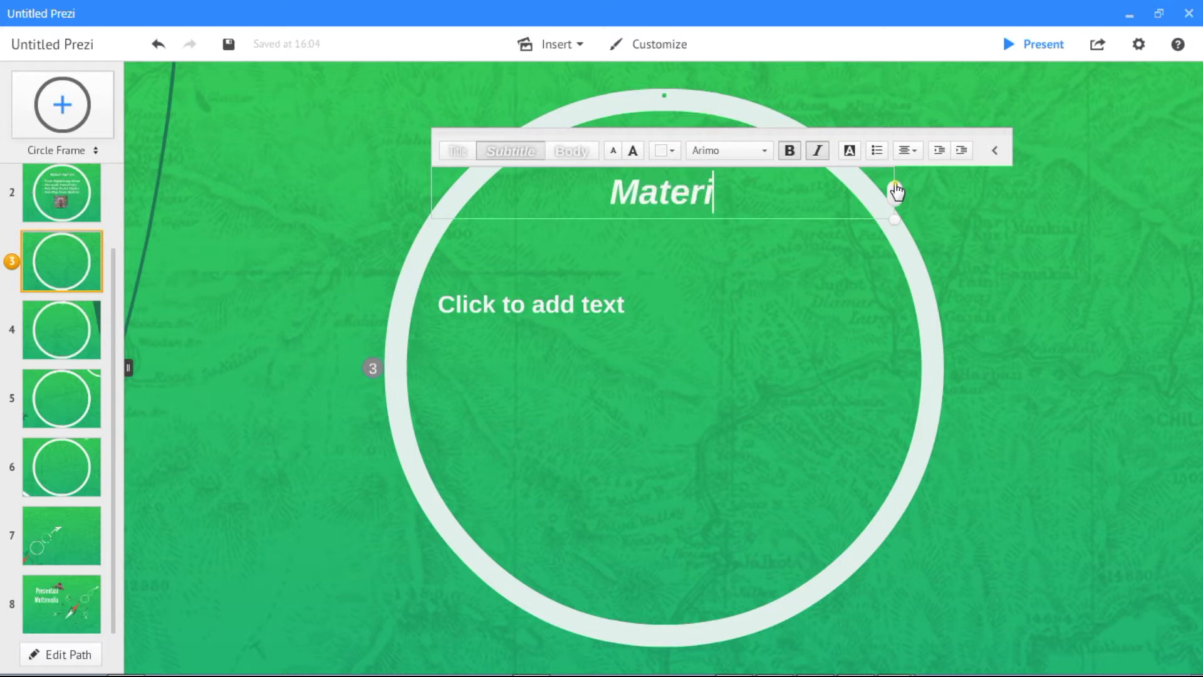
{"action": "type", "text": "inggu "}
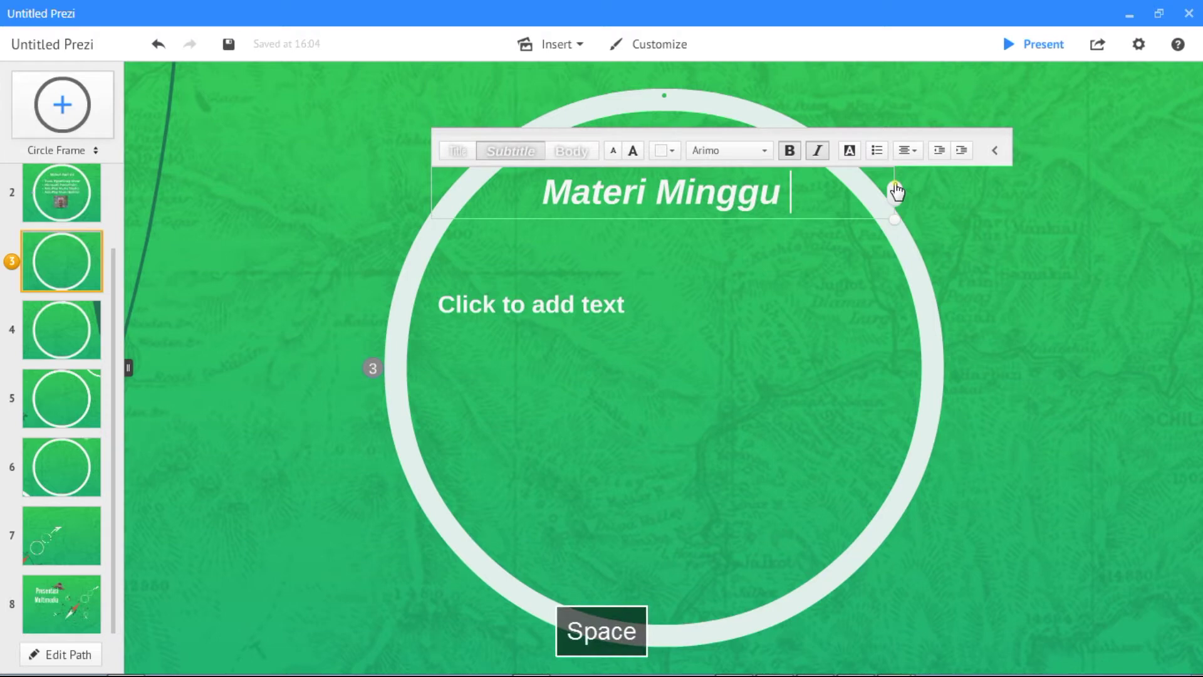
{"action": "type", "text": "K"}
{"action": "key", "text": "BackSpace"}
{"action": "key", "text": "BackSpace"}
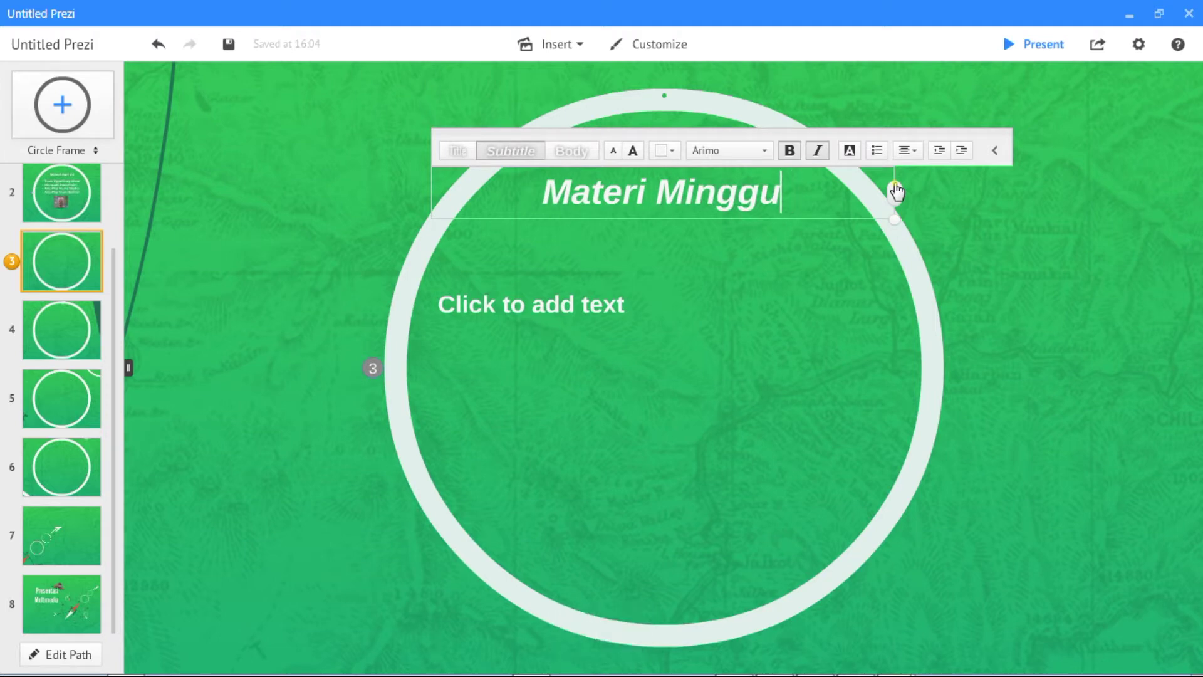
{"action": "type", "text": "K"}
{"action": "key", "text": "BackSpace"}
{"action": "key", "text": "BackSpace"}
{"action": "key", "text": "BackSpace"}
{"action": "key", "text": "BackSpace"}
{"action": "key", "text": "BackSpace"}
{"action": "key", "text": "BackSpace"}
{"action": "key", "text": "BackSpace"}
{"action": "key", "text": "BackSpace"}
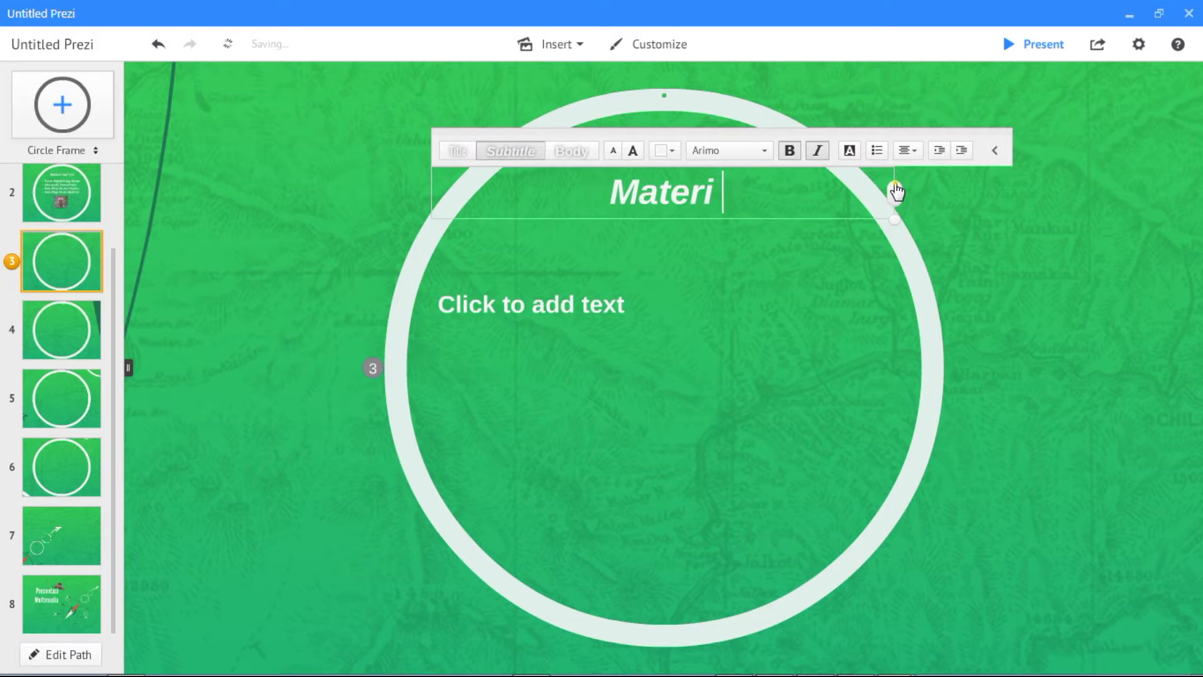
- Complete the third frame's title so it reads "Materi pertemuan 2"
{"action": "type", "text": "temua"}
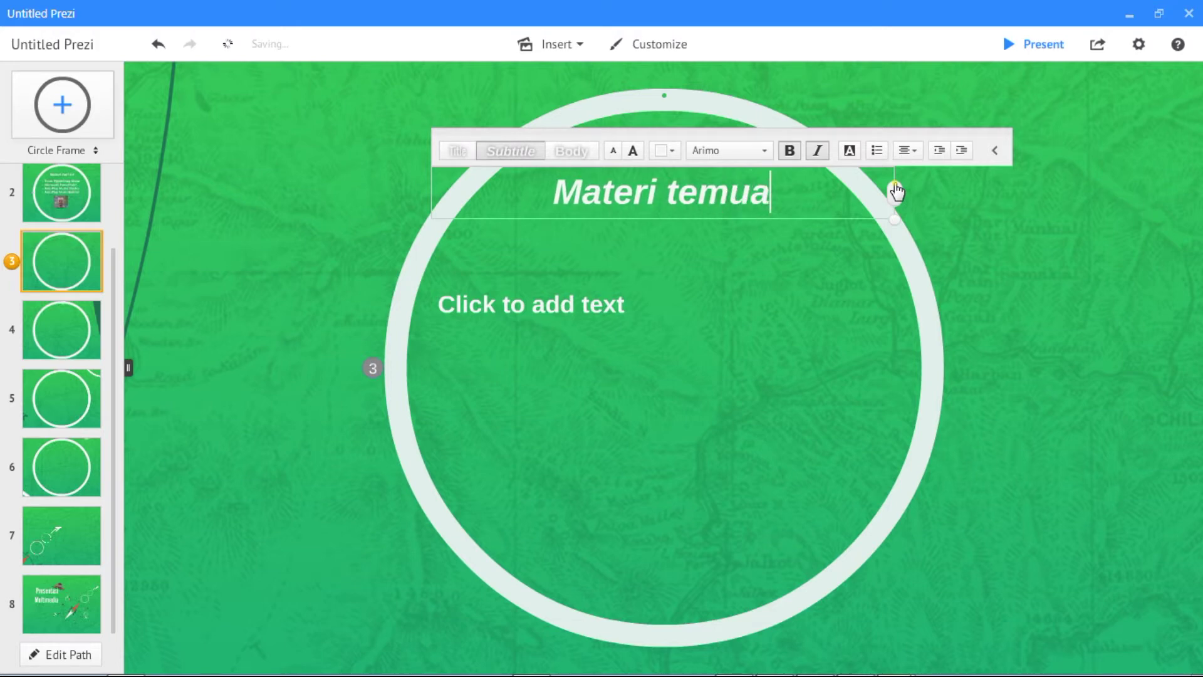
{"action": "type", "text": "n"}
{"action": "key", "text": "ctrl+Left"}
{"action": "type", "text": "per"}
{"action": "key", "text": "ctrl+Right"}
{"action": "type", "text": "2"}
- Start a bulleted list in the third frame's body text with "Flip Album" and "Prezi", and begin a third bullet
{"action": "left_click", "coordinate": [641, 308]}
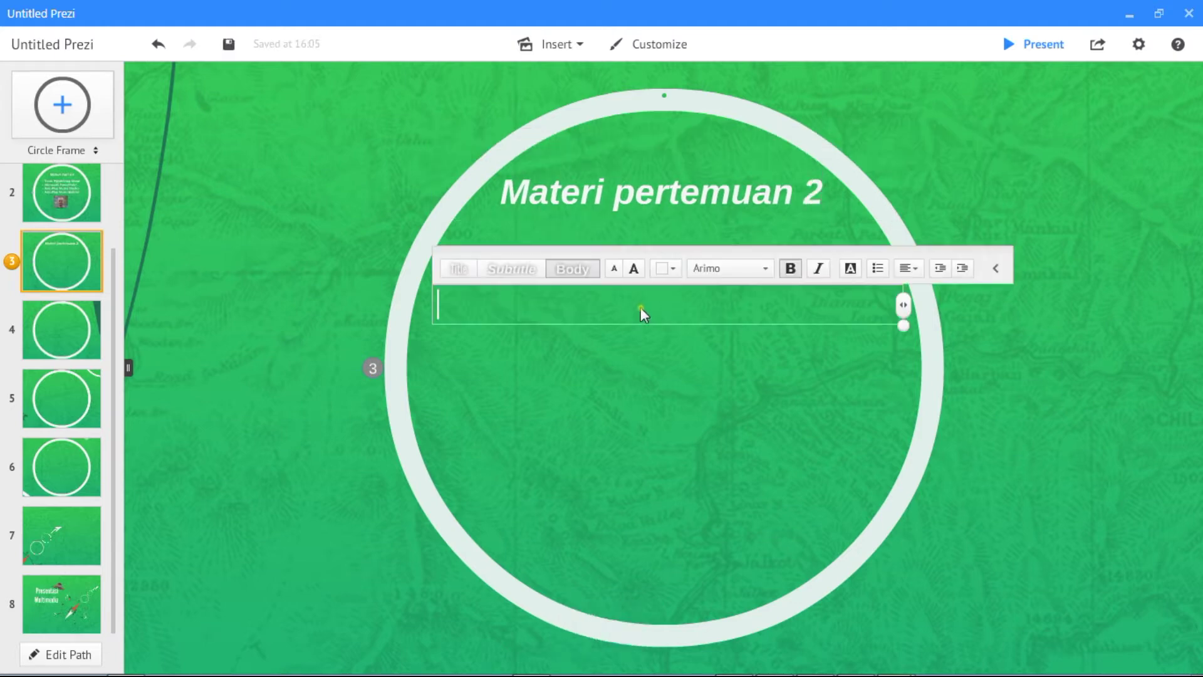
{"action": "left_click", "coordinate": [877, 269]}
{"action": "type", "text": "Flip Album"}
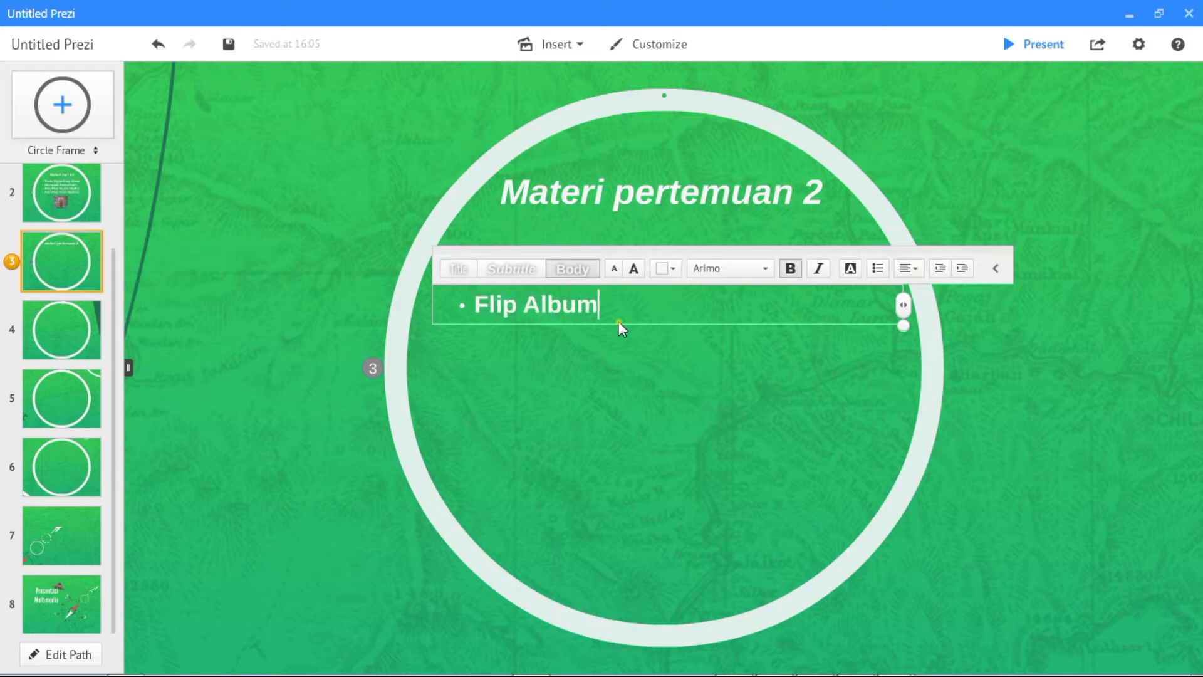
{"action": "key", "text": "Return"}
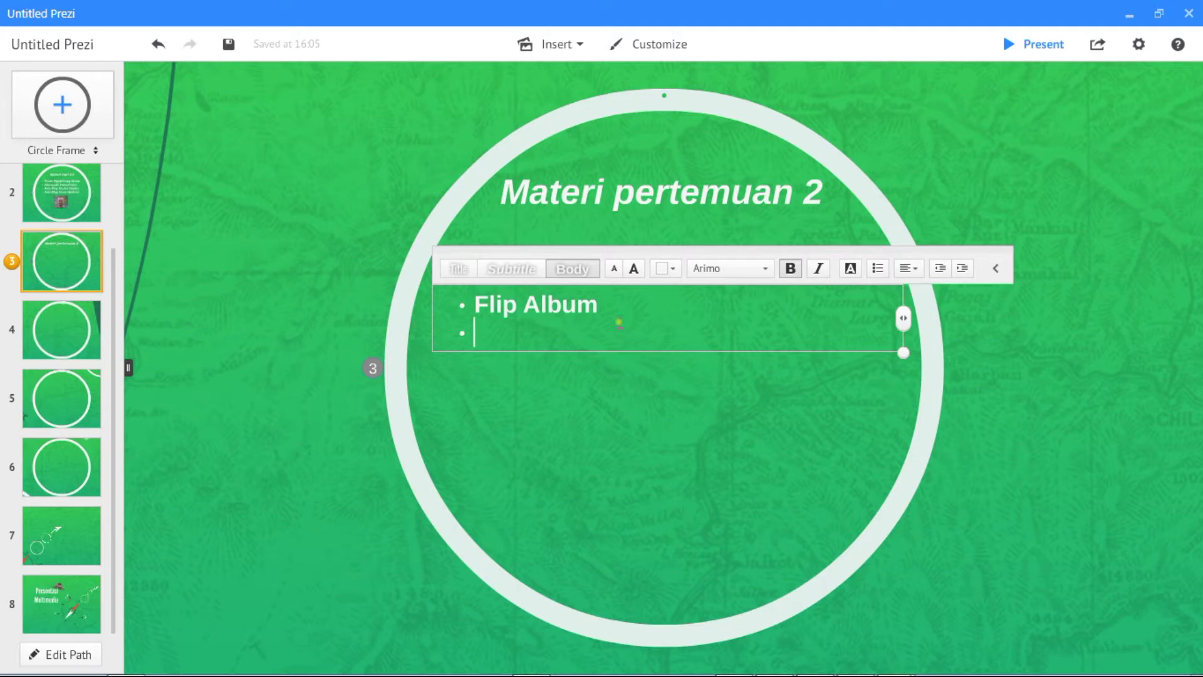
{"action": "type", "text": "Prezi"}
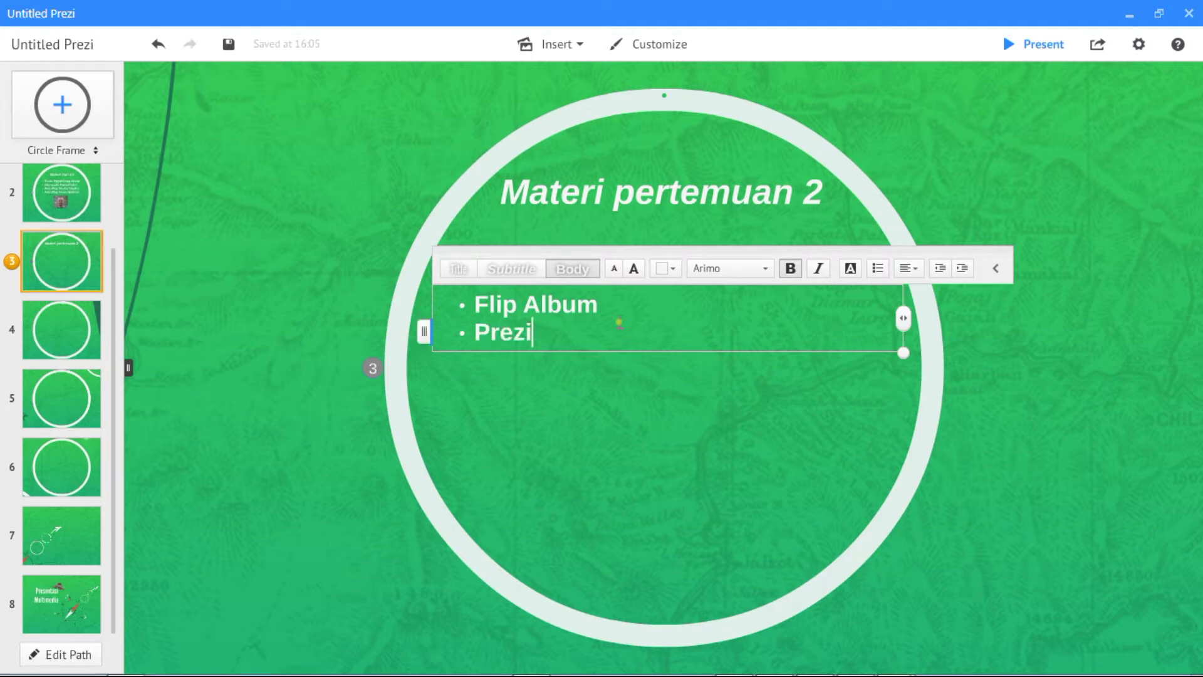
{"action": "key", "text": "Return"}
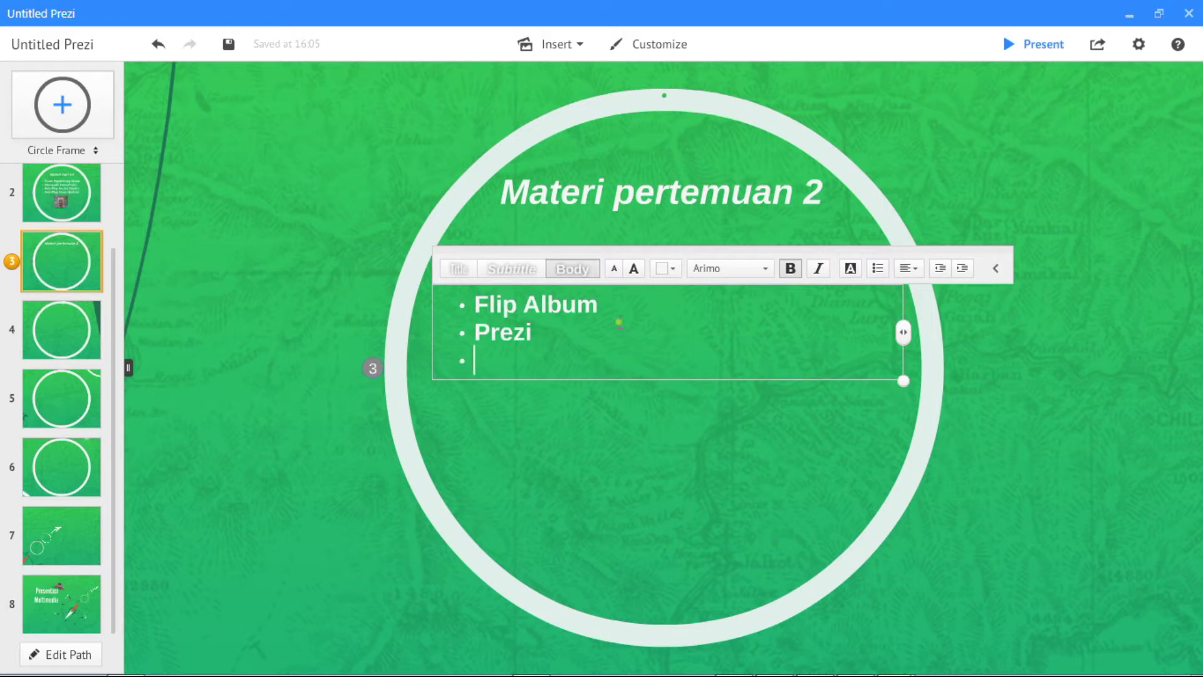
- Enter "Animasi" as the third bullet of the list
{"action": "type", "text": "P"}
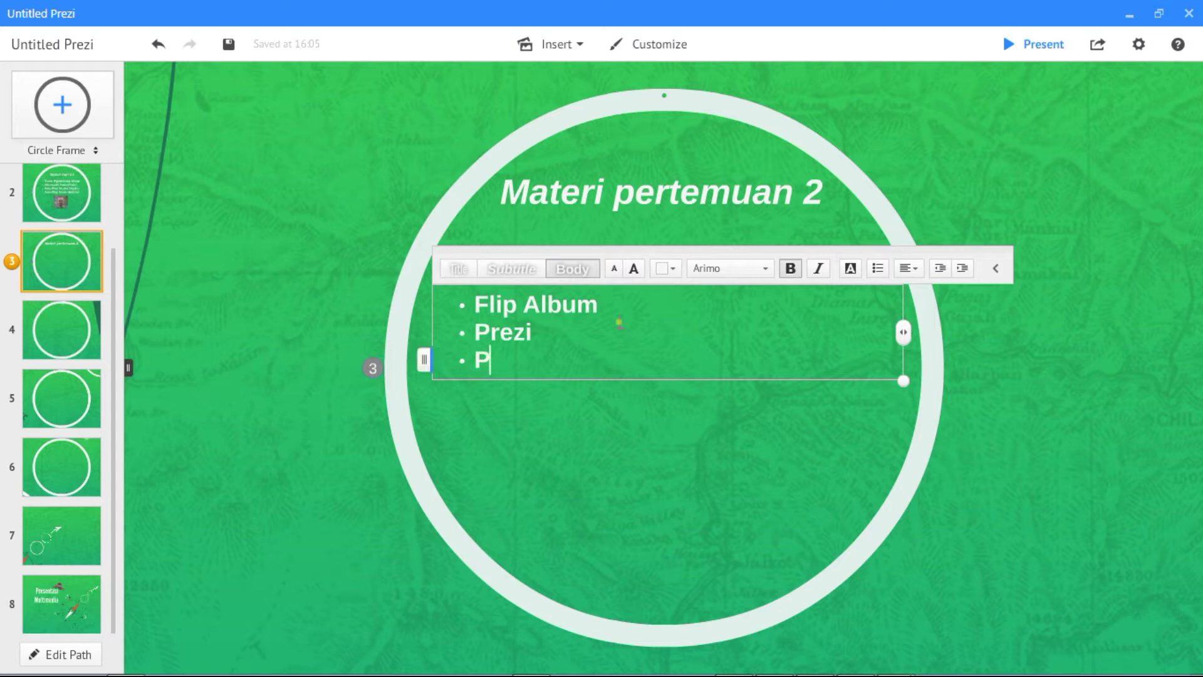
{"action": "key", "text": "BackSpace"}
{"action": "type", "text": "Animasi"}
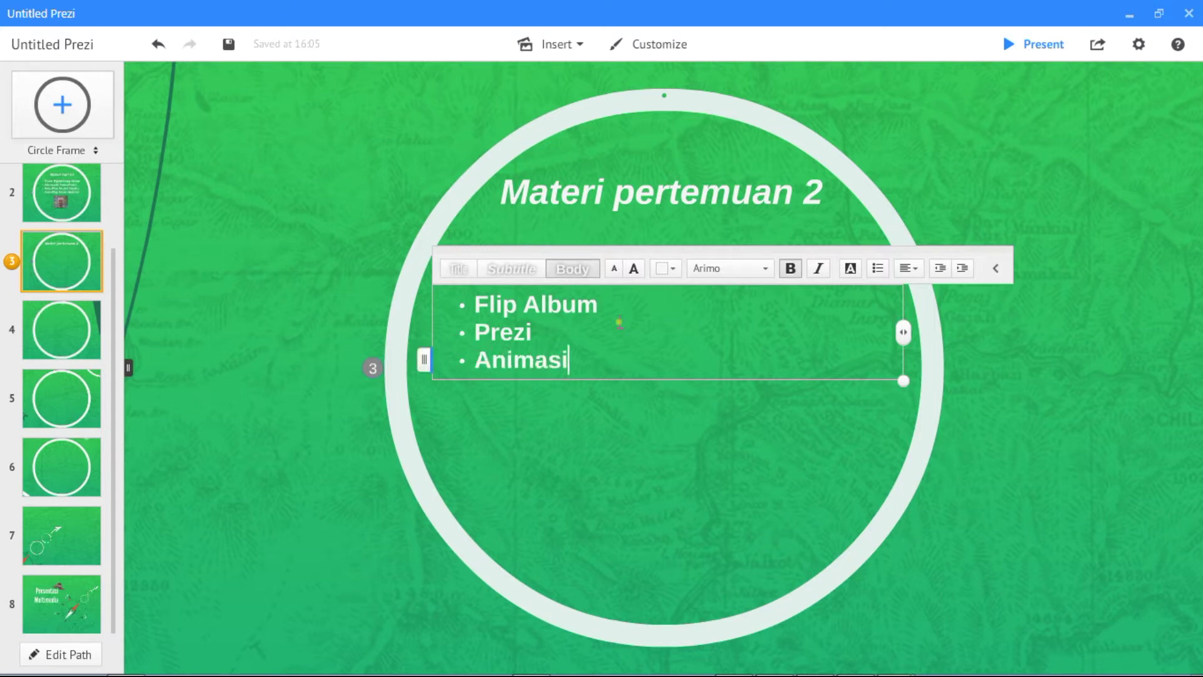
- Enlarge the third frame's bulleted list text and replace its third bullet with "eXe Learning"
{"action": "left_click_drag", "start_coordinate": [903, 380], "coordinate": [1138, 463]}
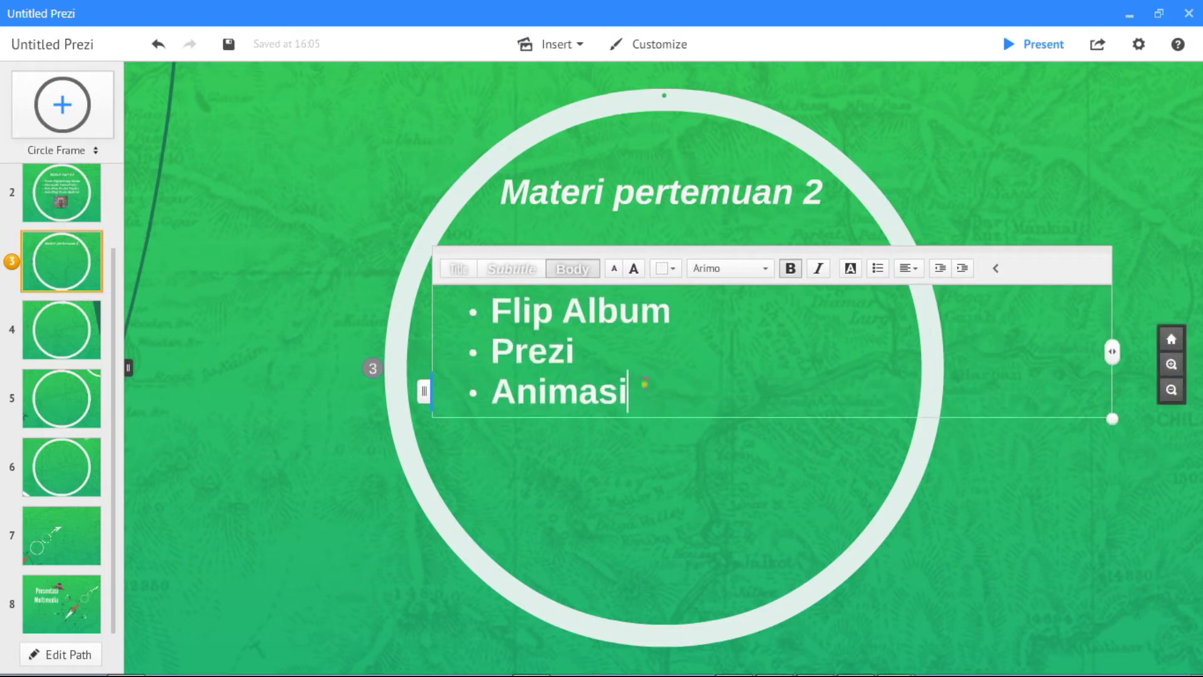
{"action": "key", "text": "ctrl+shift+Left"}
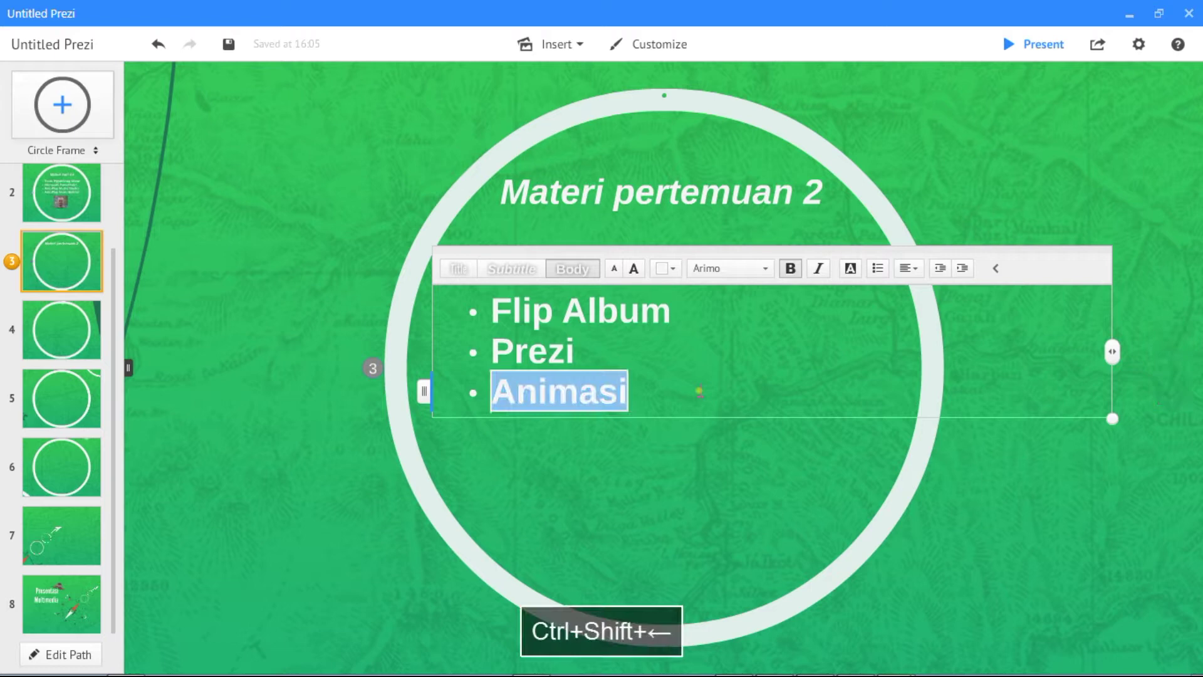
{"action": "type", "text": "Ex"}
{"action": "key", "text": "BackSpace"}
{"action": "key", "text": "BackSpace"}
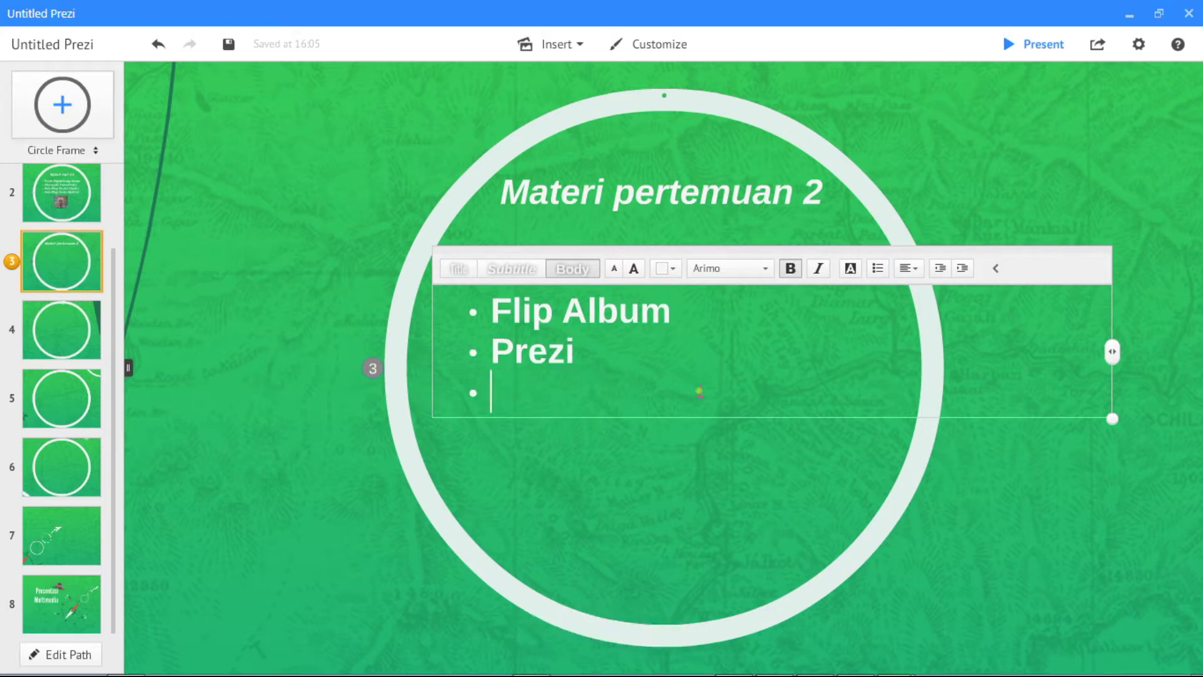
{"action": "type", "text": "eX"}
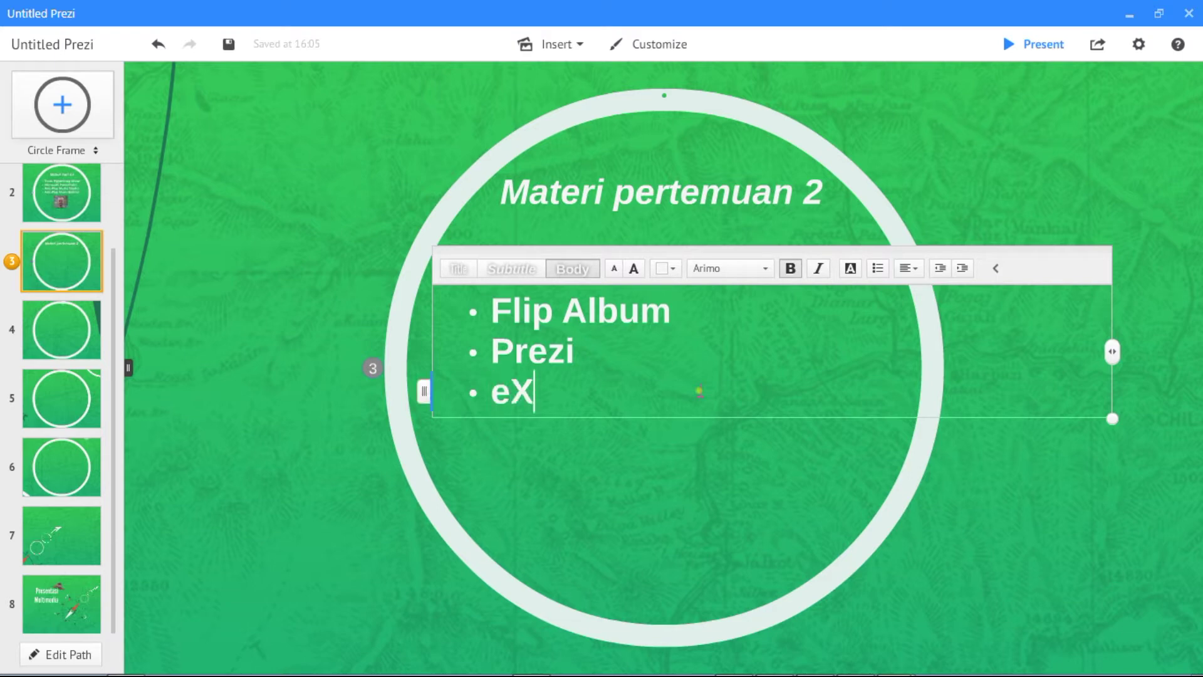
{"action": "type", "text": "e Learning"}
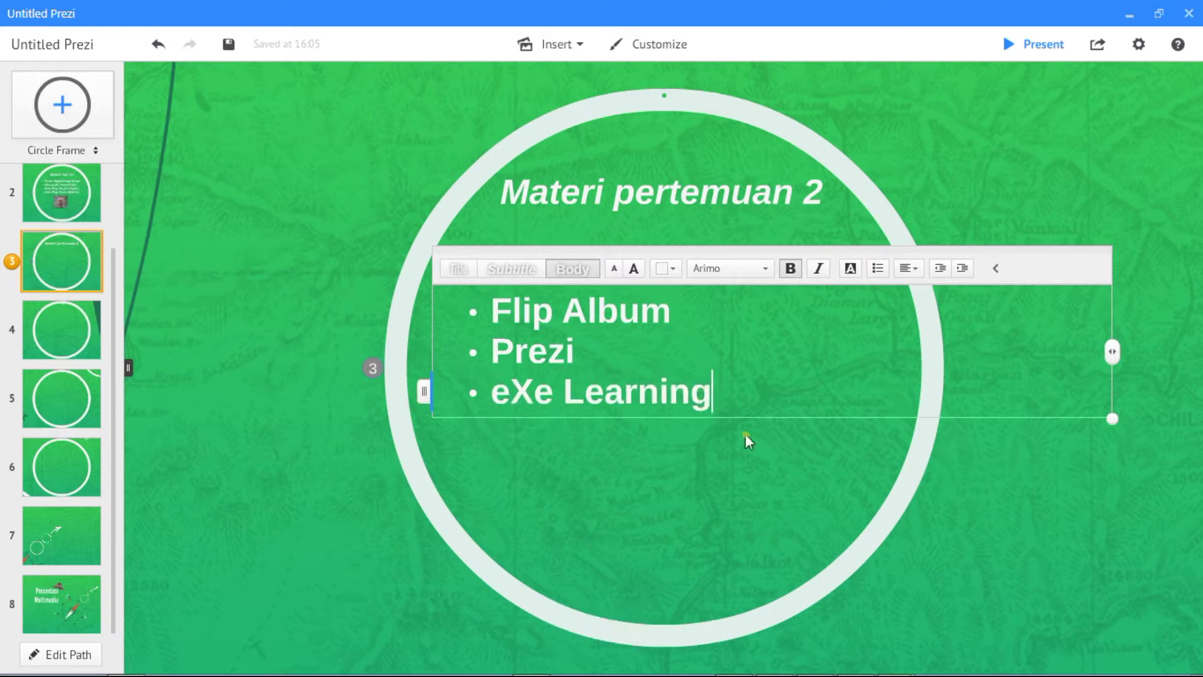
{"action": "left_click", "coordinate": [738, 486]}
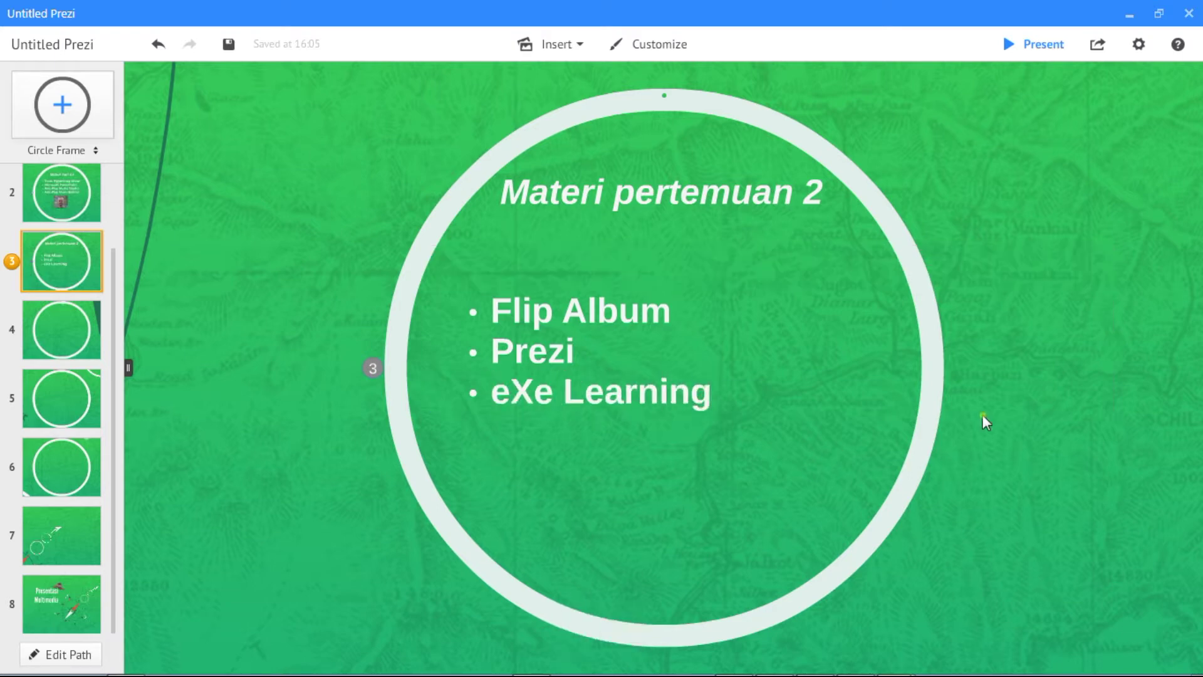
{"action": "double_click", "coordinate": [715, 459]}
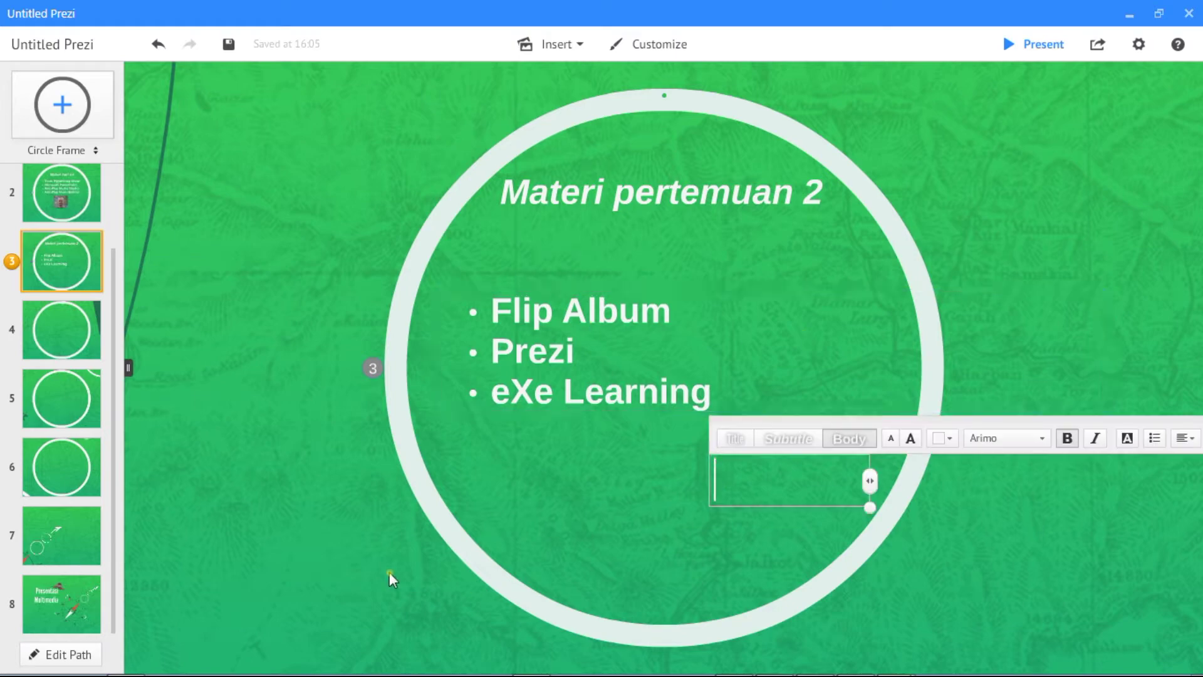
- Go to the fourth path point and enter "Materi Ke 3" as its circle frame's title
{"action": "left_click", "coordinate": [63, 343]}
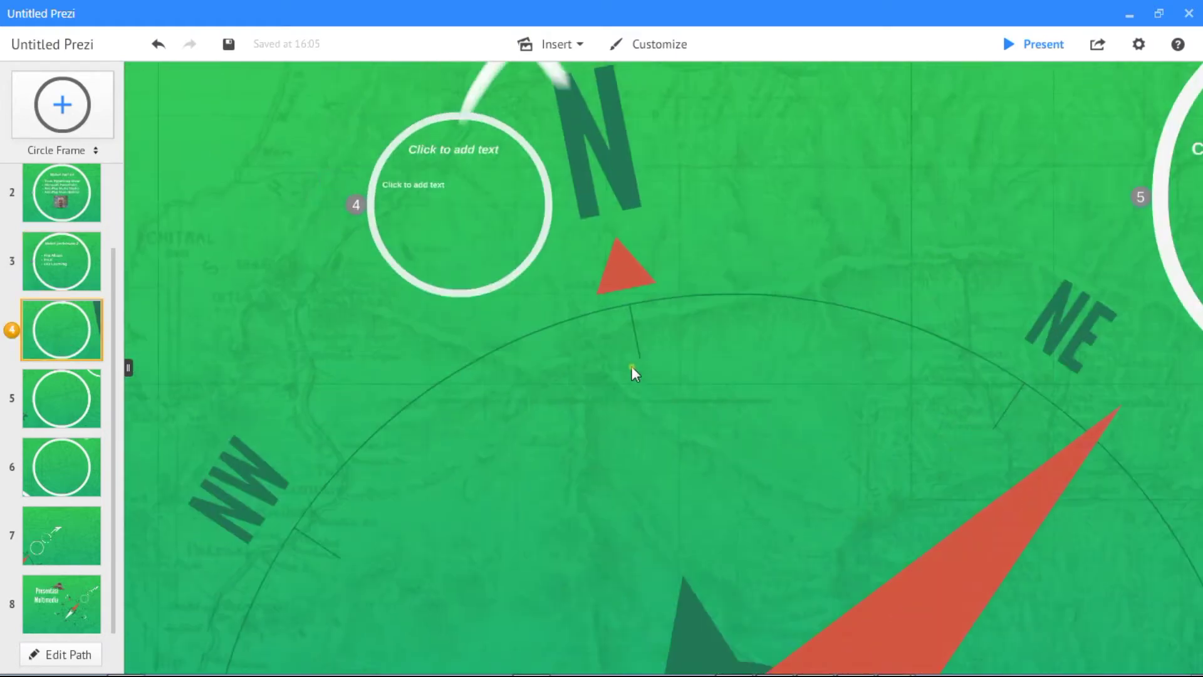
{"action": "left_click", "coordinate": [636, 194]}
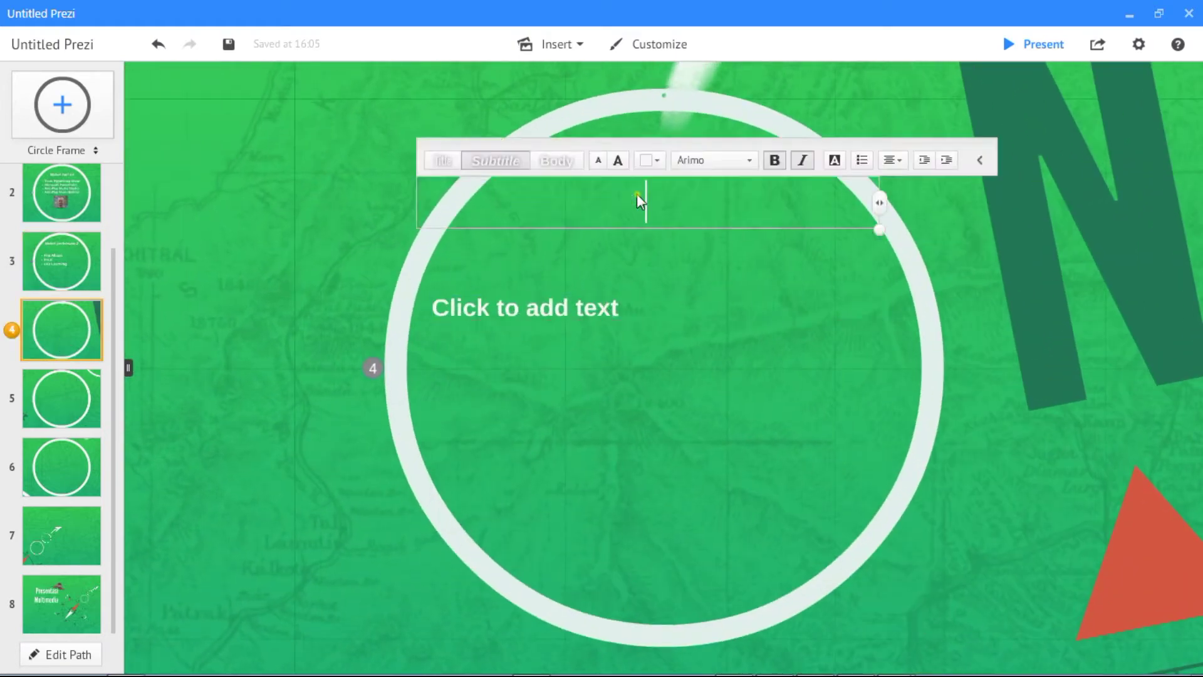
{"action": "type", "text": "Materi "}
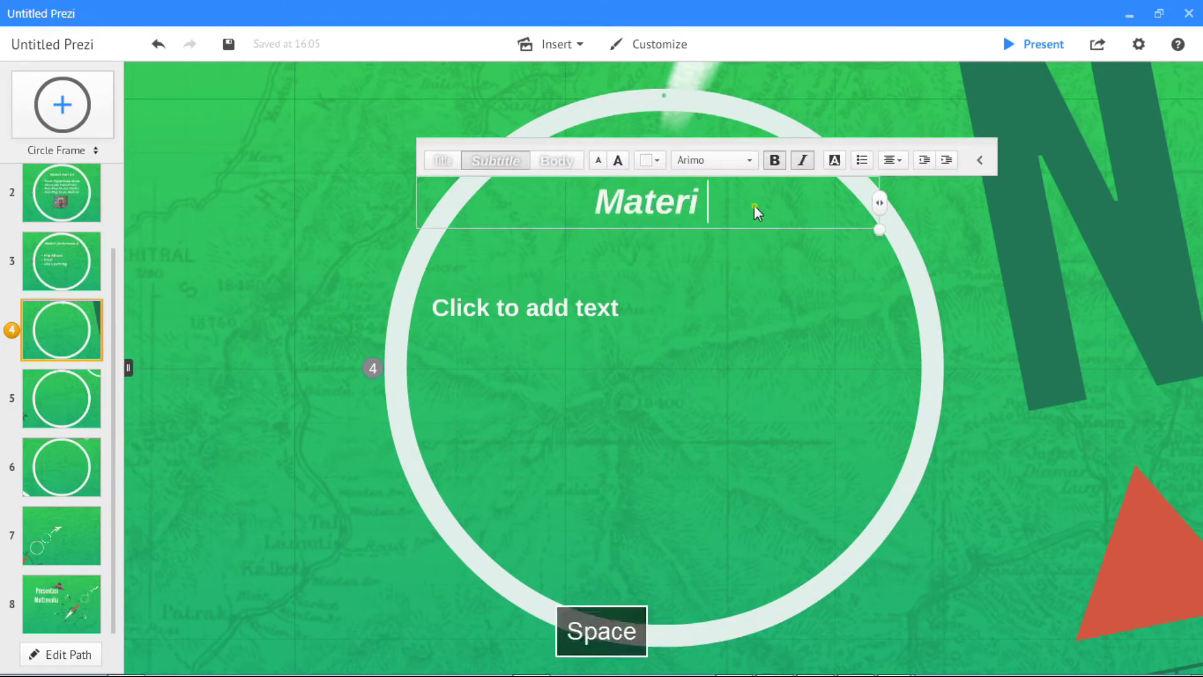
{"action": "type", "text": "Ke"}
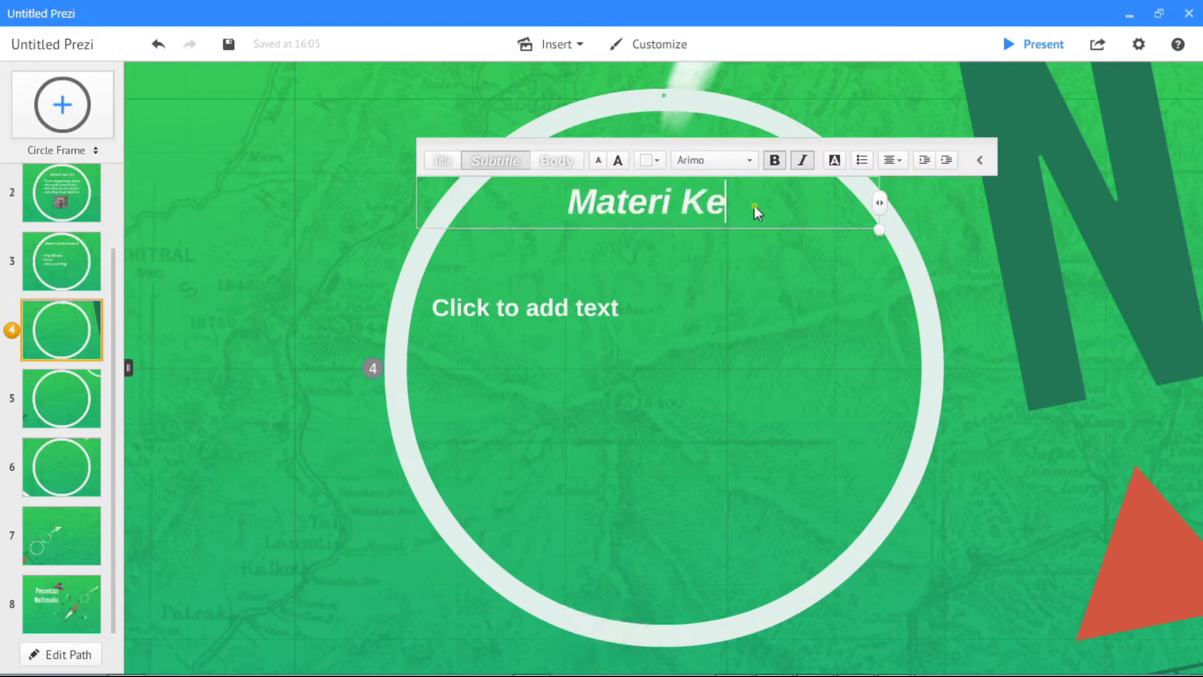
{"action": "type", "text": " 4"}
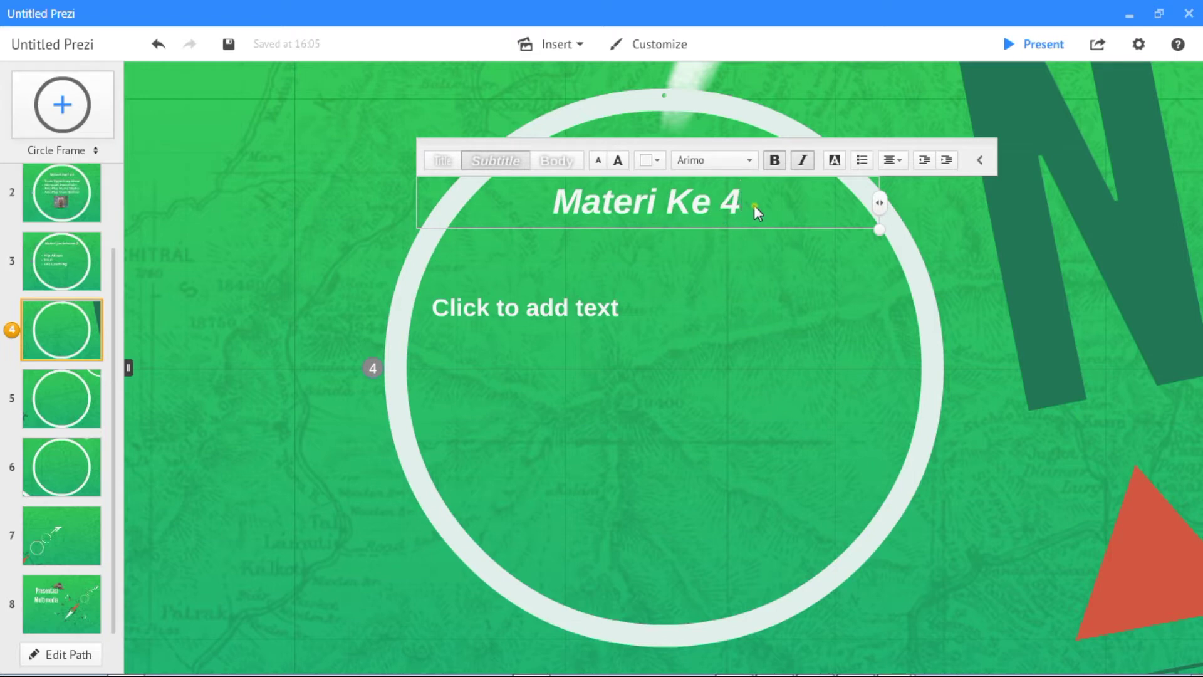
{"action": "key", "text": "BackSpace"}
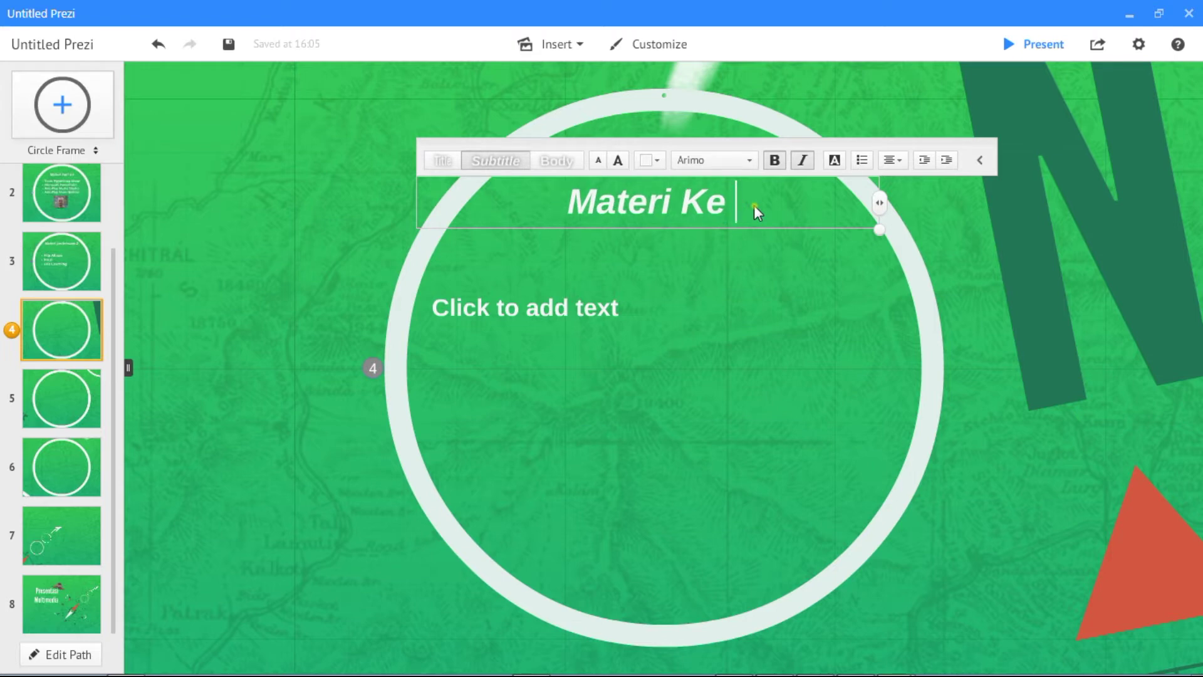
{"action": "type", "text": "3"}
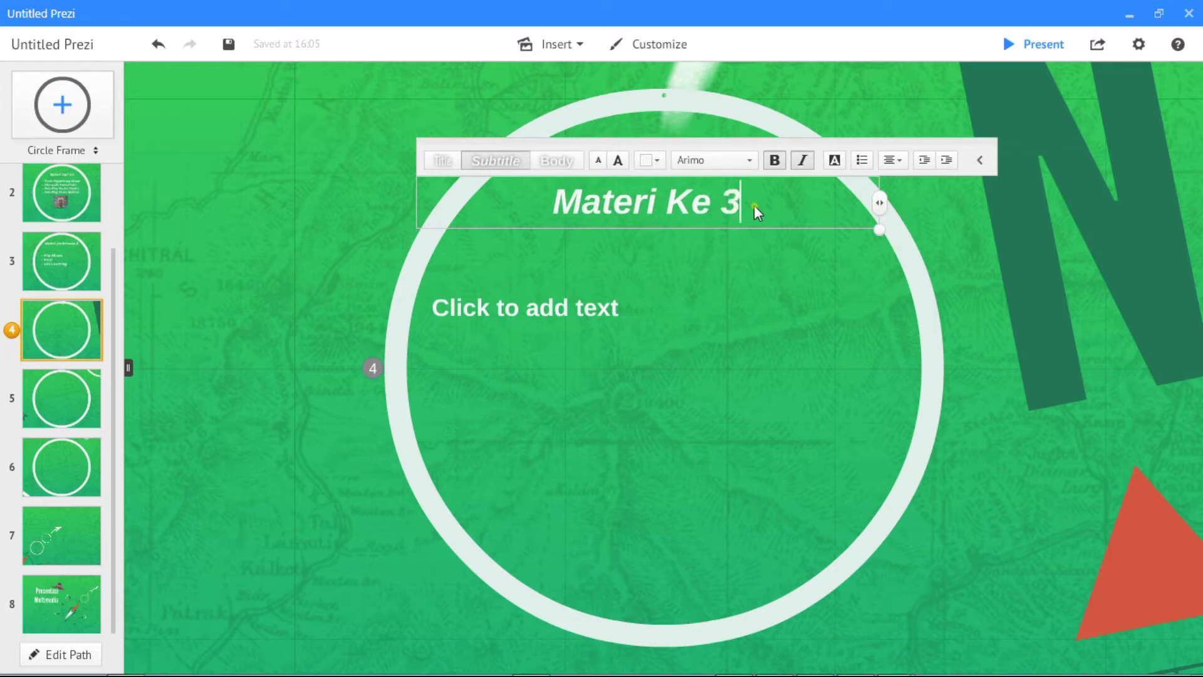
- Check the titles of the second and third frames and reword the fourth frame's title to "Materi Pertemuan 3"
{"action": "left_click", "coordinate": [67, 191]}
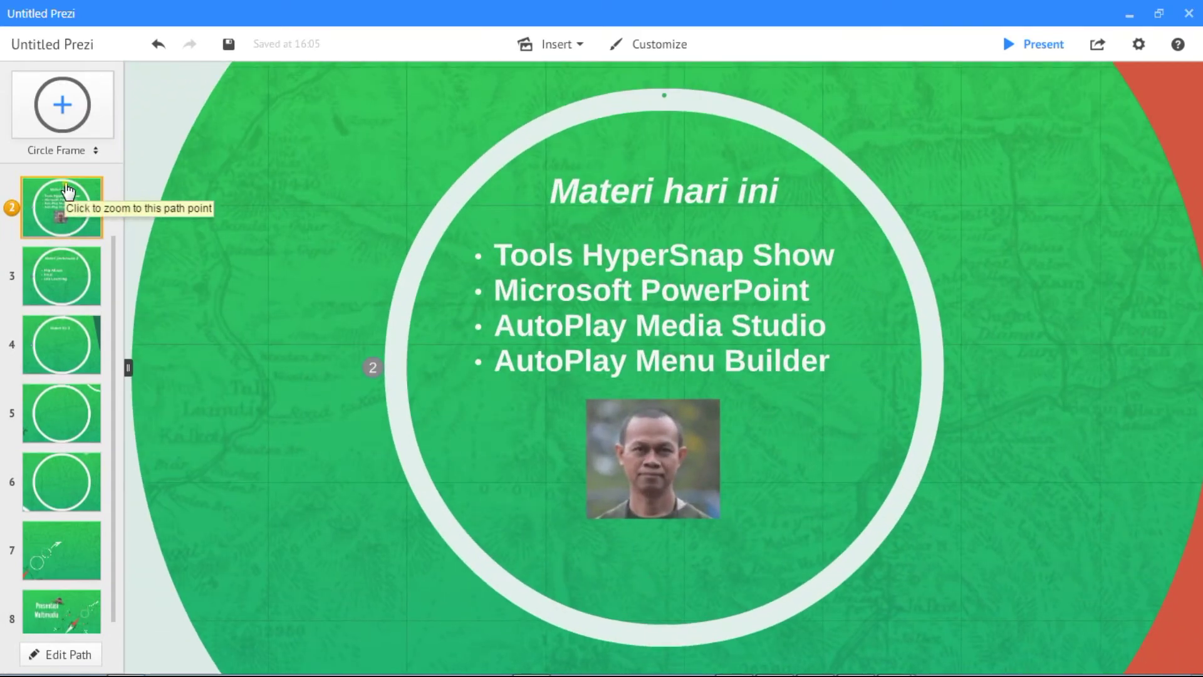
{"action": "left_click", "coordinate": [78, 276]}
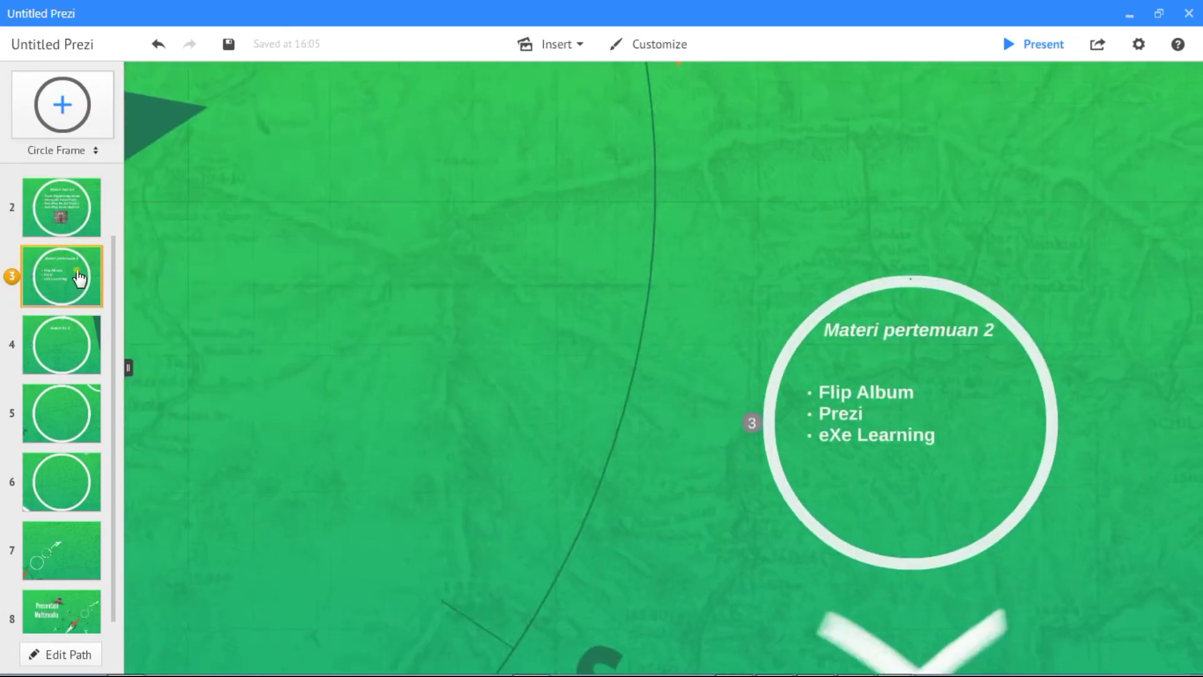
{"action": "left_click", "coordinate": [68, 350]}
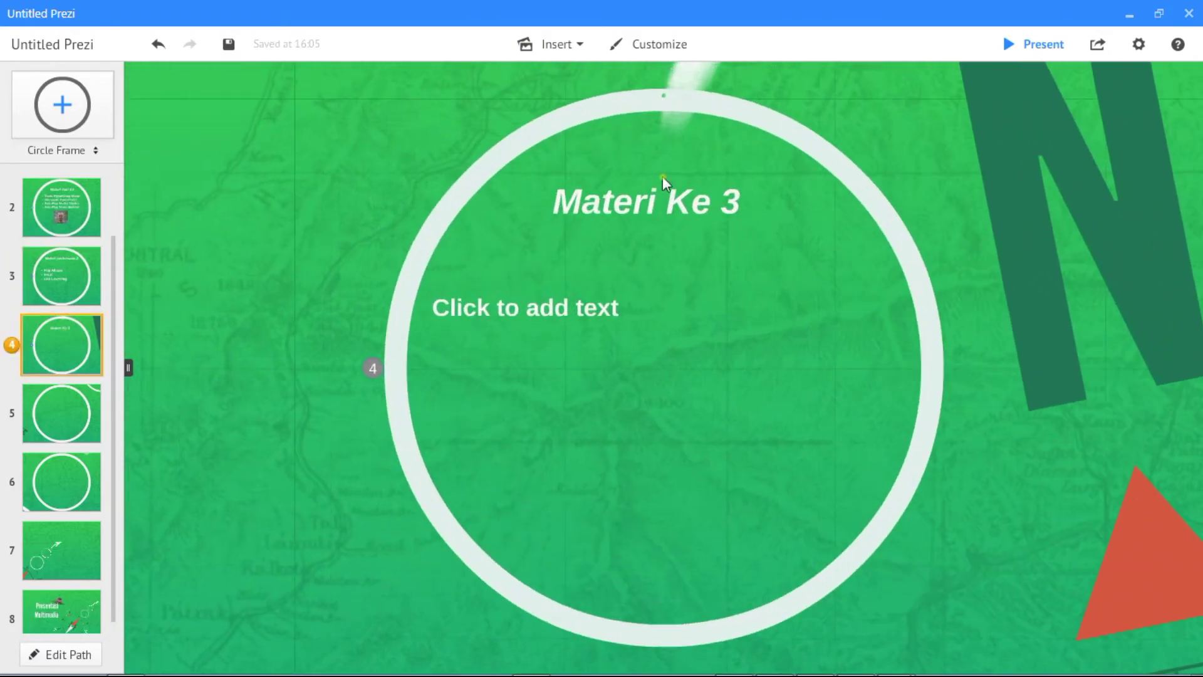
{"action": "left_click", "coordinate": [705, 218]}
{"action": "left_click", "coordinate": [667, 202]}
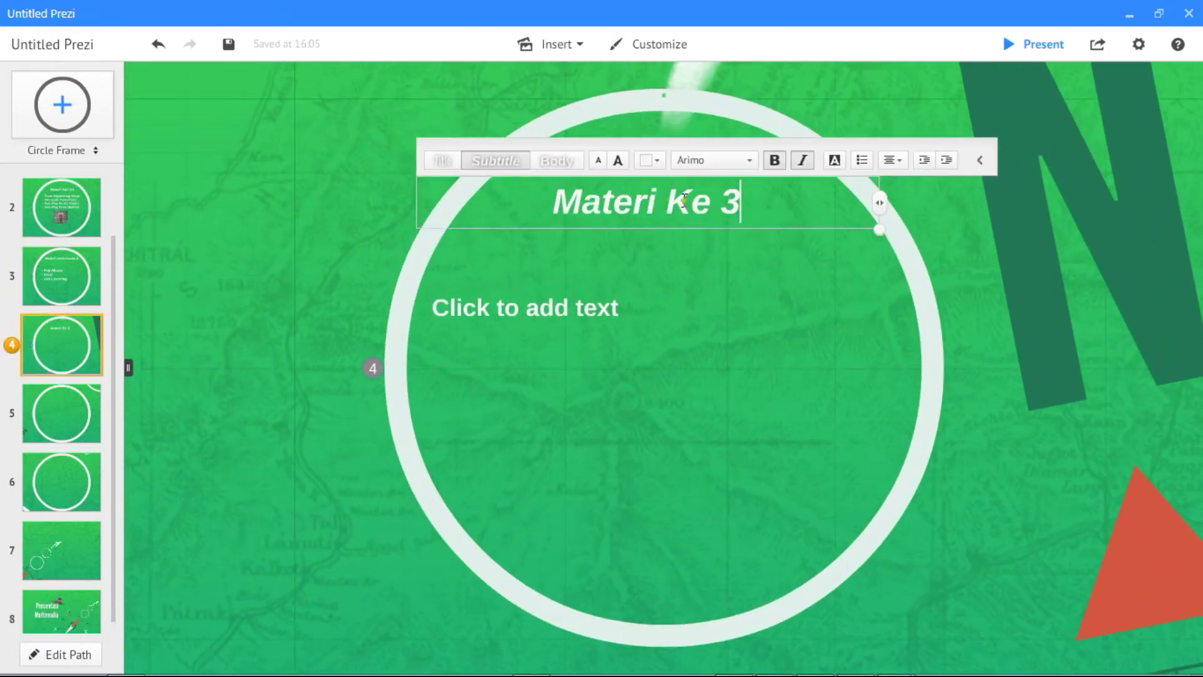
{"action": "key", "text": "ctrl+shift+Right"}
{"action": "type", "text": "Pertemu"}
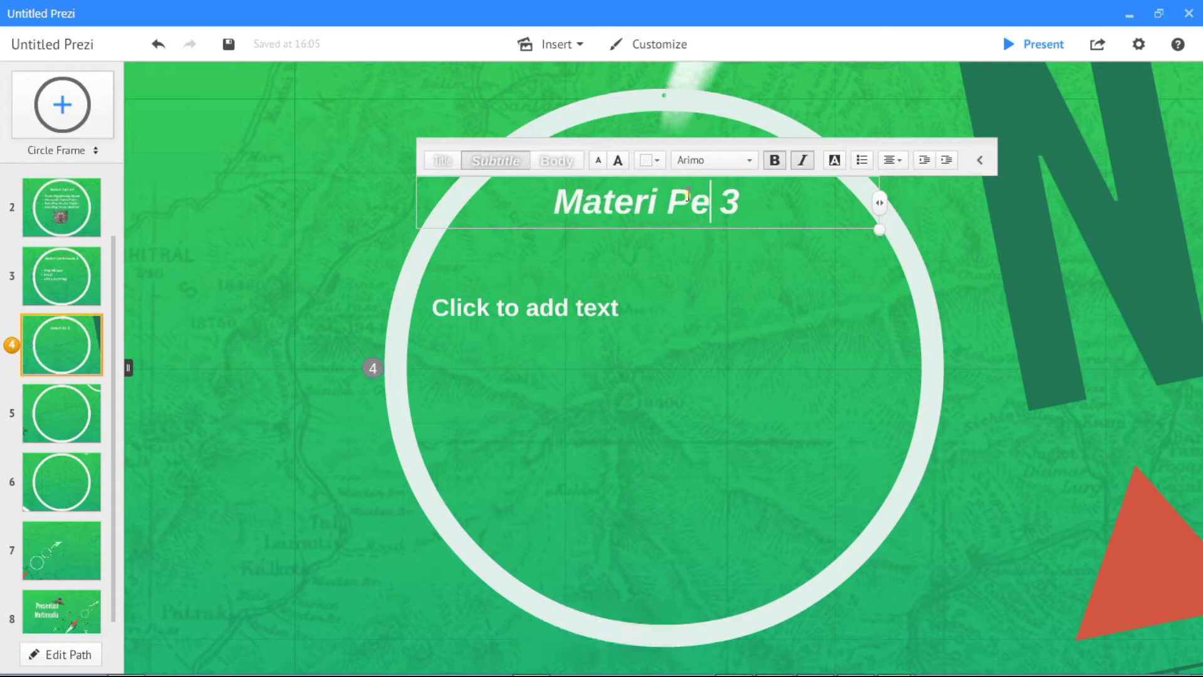
{"action": "type", "text": "an"}
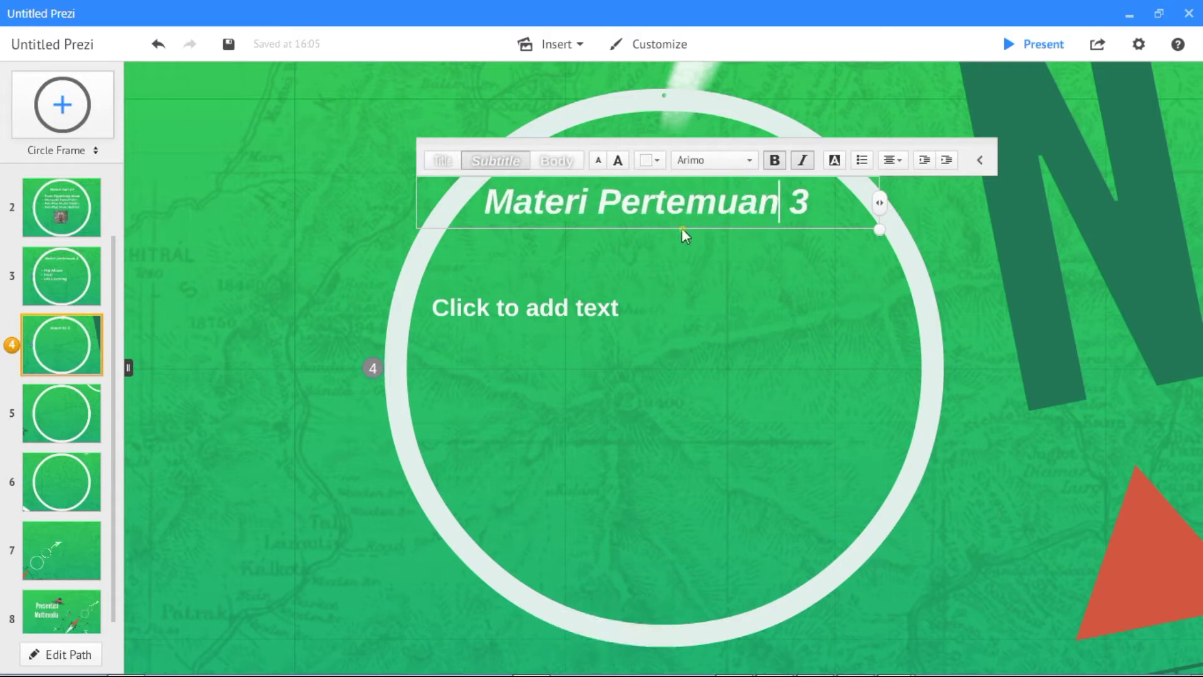
{"action": "left_click", "coordinate": [540, 304]}
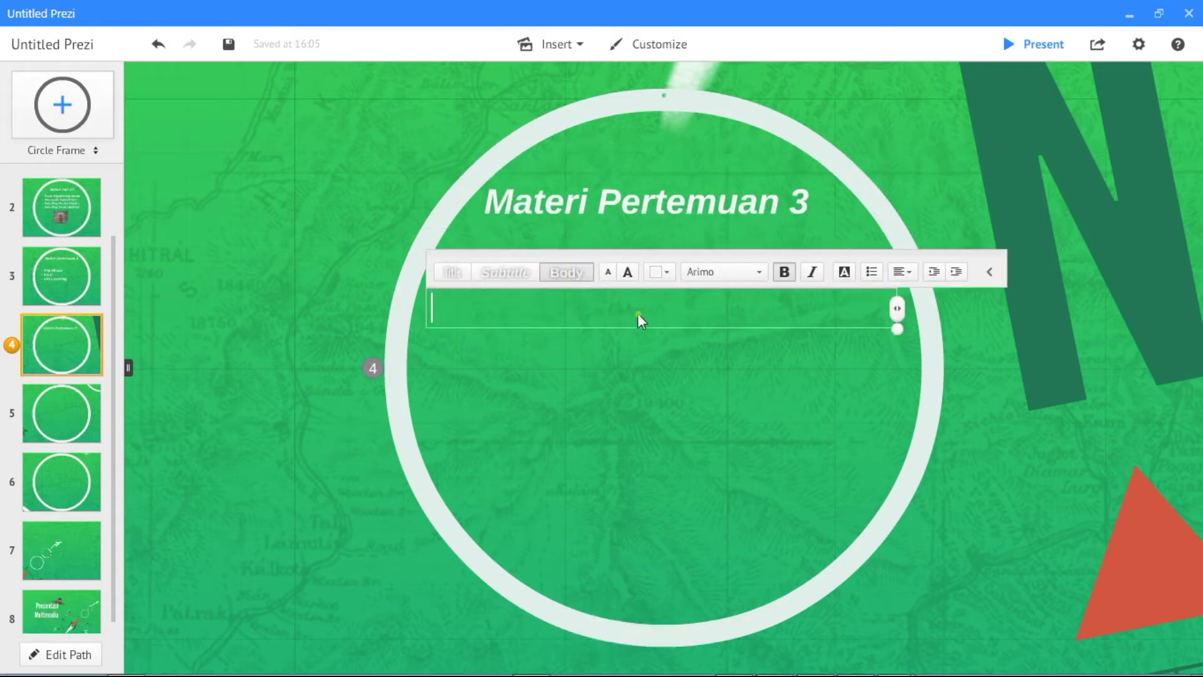
{"action": "left_click", "coordinate": [691, 430]}
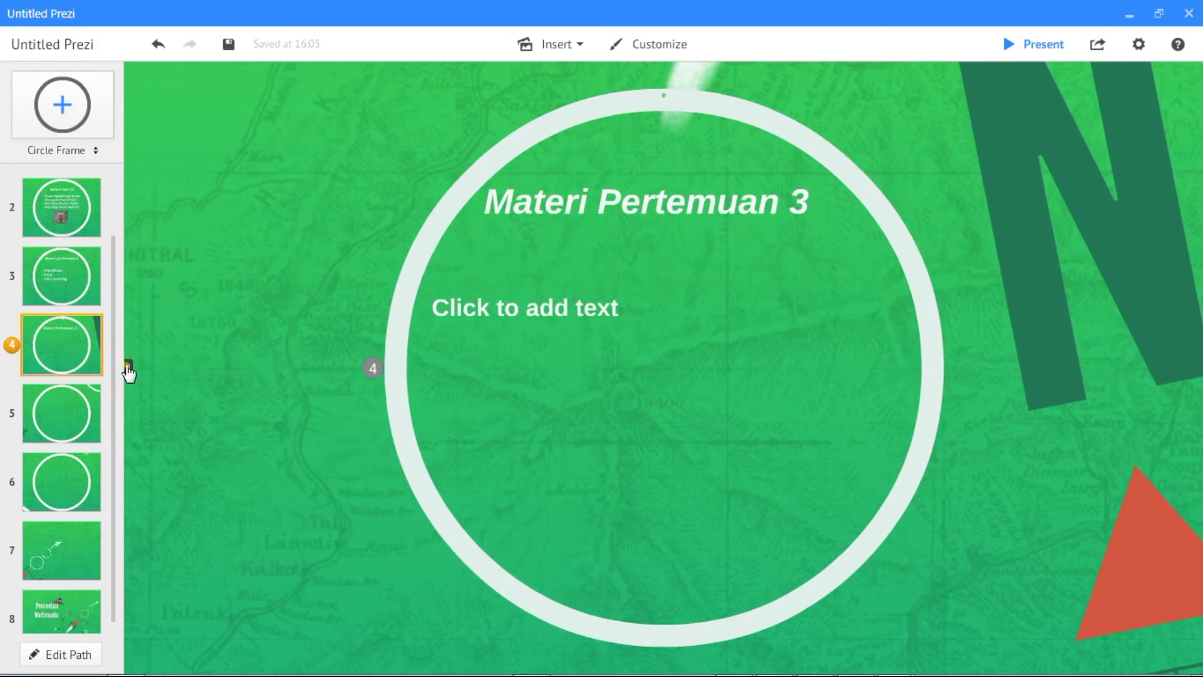
- Go to the fifth path point and enter "Materi Pertemuan 4" as its circle frame's title
{"action": "left_click", "coordinate": [58, 418]}
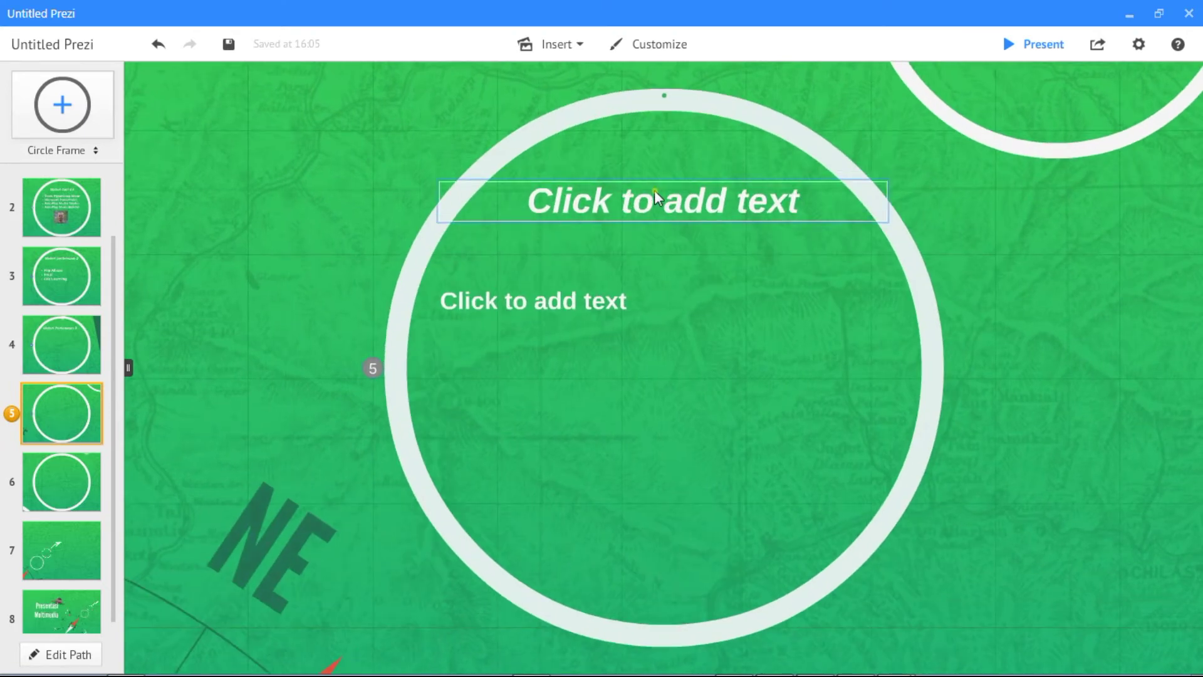
{"action": "left_click", "coordinate": [657, 191]}
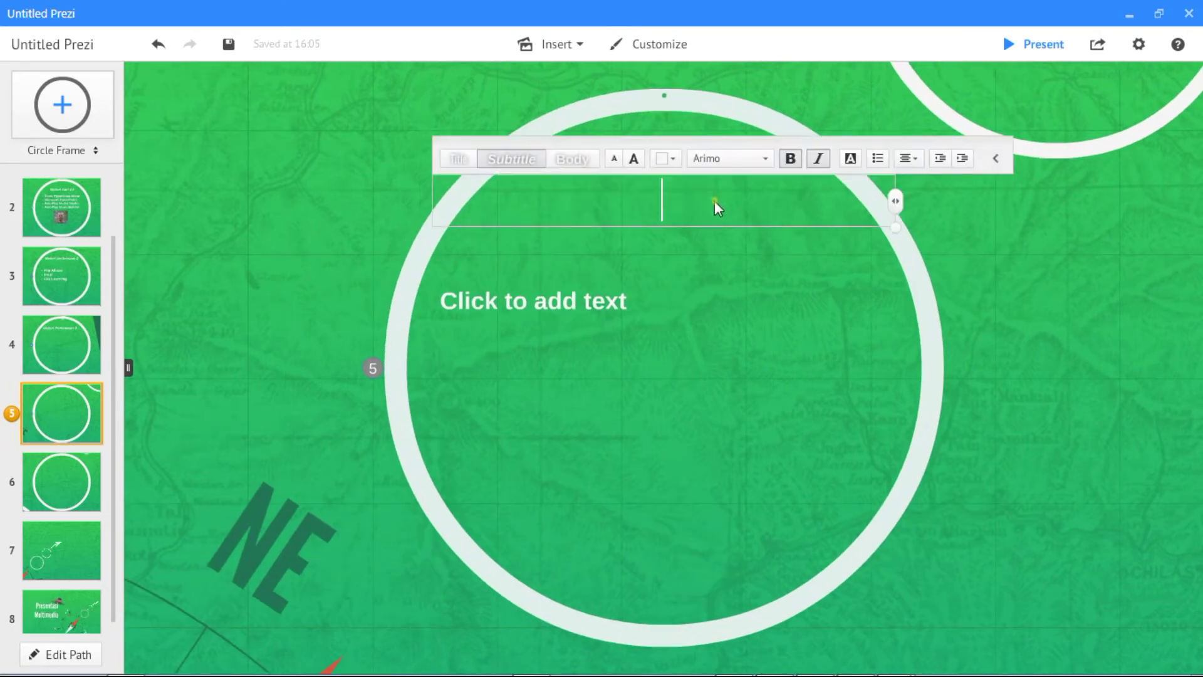
{"action": "type", "text": "Materi Re"}
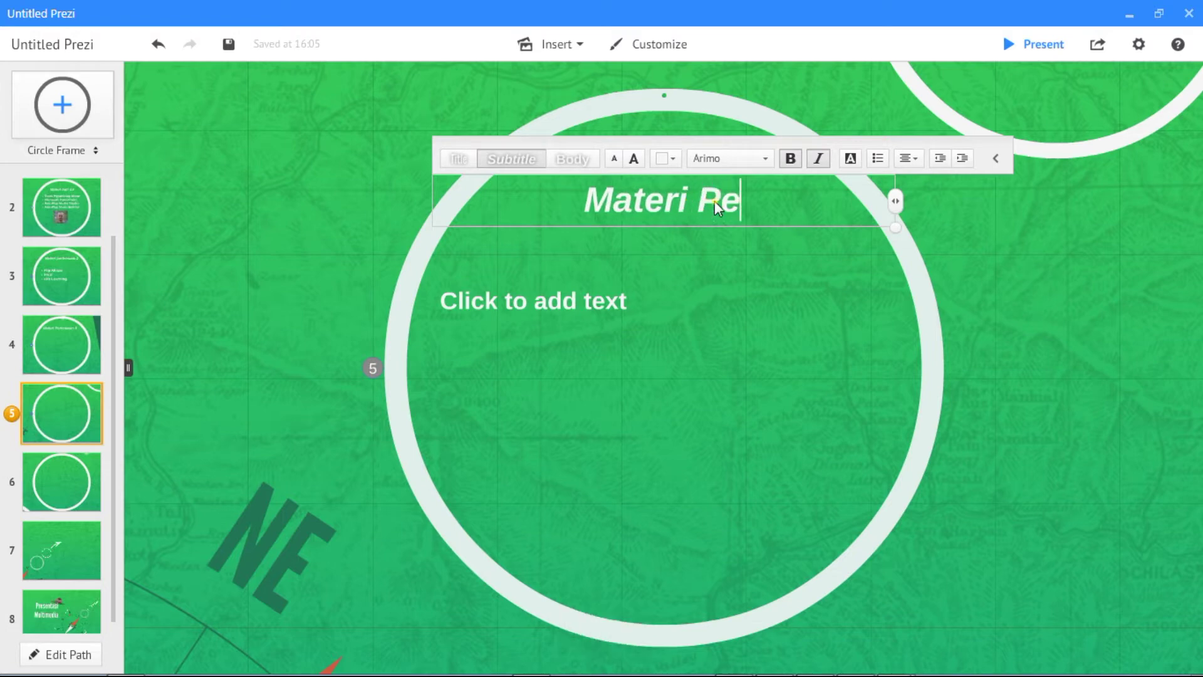
{"action": "key", "text": "BackSpace"}
{"action": "key", "text": "BackSpace"}
{"action": "type", "text": "Pertemuan "}
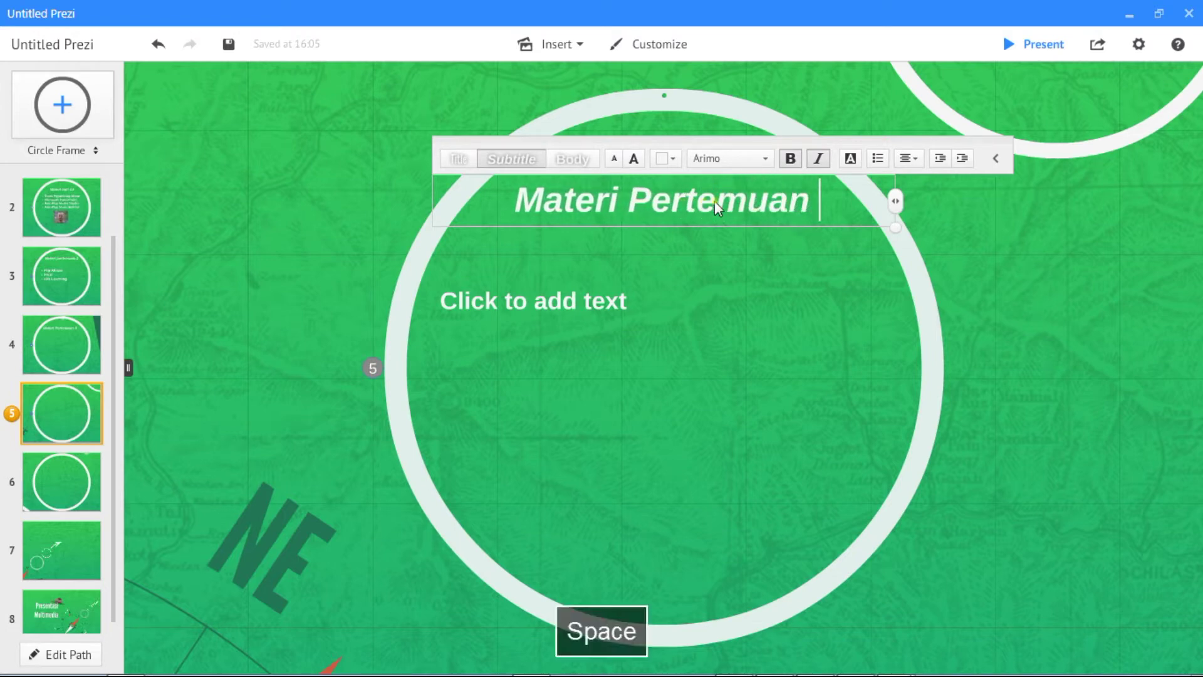
{"action": "type", "text": "4"}
{"action": "left_click", "coordinate": [775, 269]}
- Copy the whole title text of the fifth frame
{"action": "left_click", "coordinate": [817, 205]}
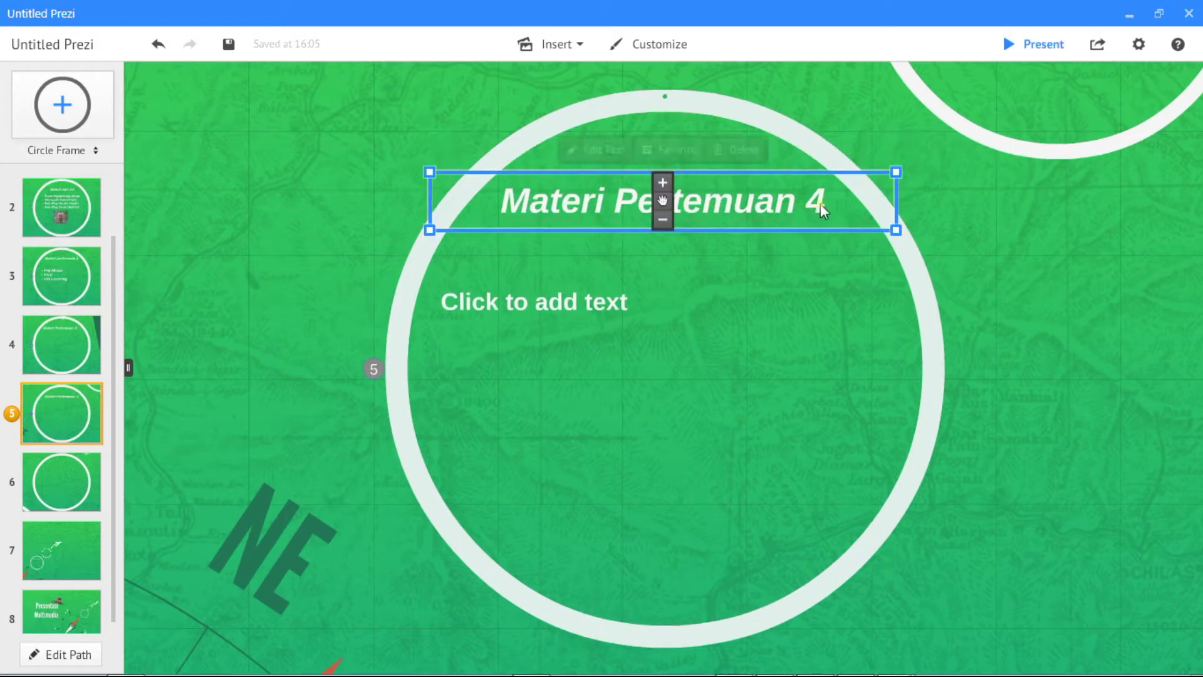
{"action": "left_click", "coordinate": [827, 198]}
{"action": "key", "text": "ctrl+shift+Left"}
{"action": "key", "text": "ctrl+shift+Left"}
{"action": "key", "text": "ctrl+shift+Left"}
{"action": "right_click", "coordinate": [695, 200]}
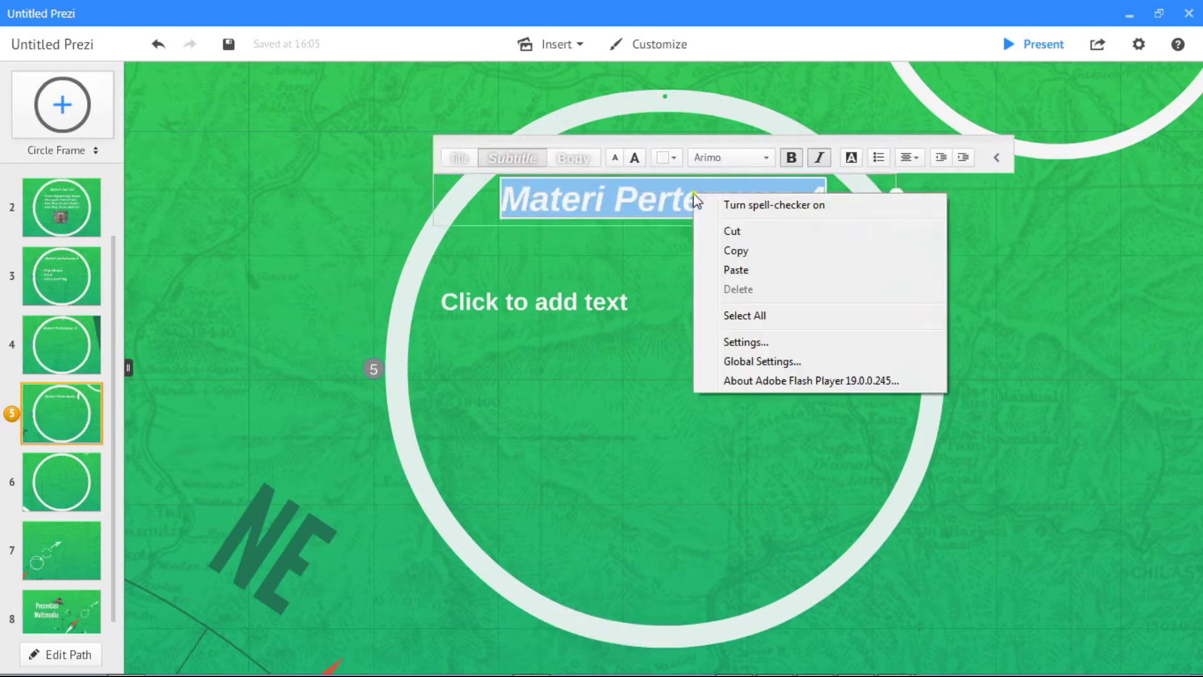
{"action": "left_click", "coordinate": [752, 250]}
- Paste the copied title into the sixth frame's title and change its number so it reads "Materi Pertemuan 5"
{"action": "left_click", "coordinate": [67, 469]}
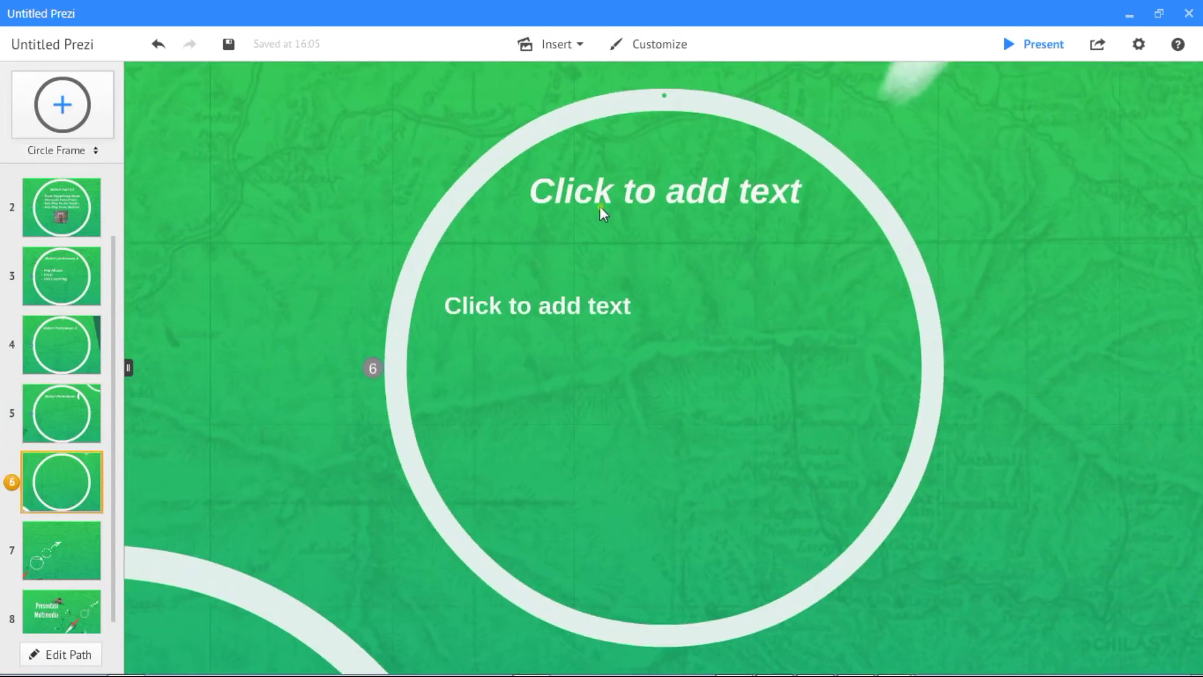
{"action": "left_click", "coordinate": [602, 213]}
{"action": "key", "text": "ctrl+v"}
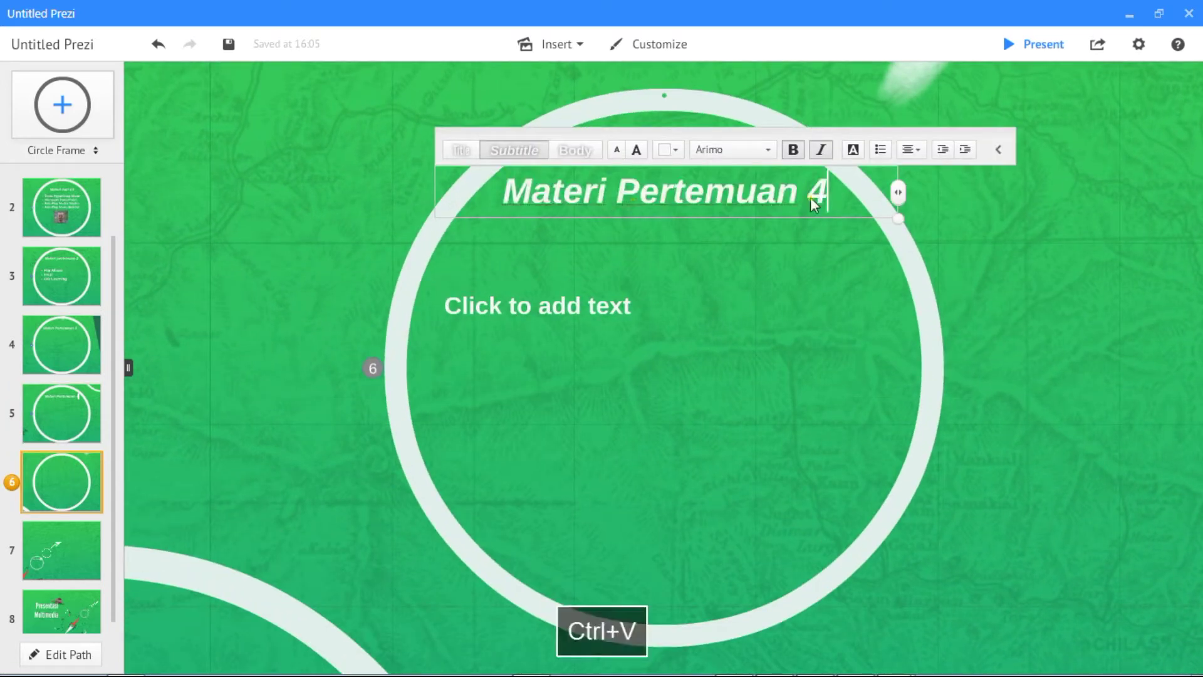
{"action": "key", "text": "BackSpace"}
{"action": "type", "text": "5"}
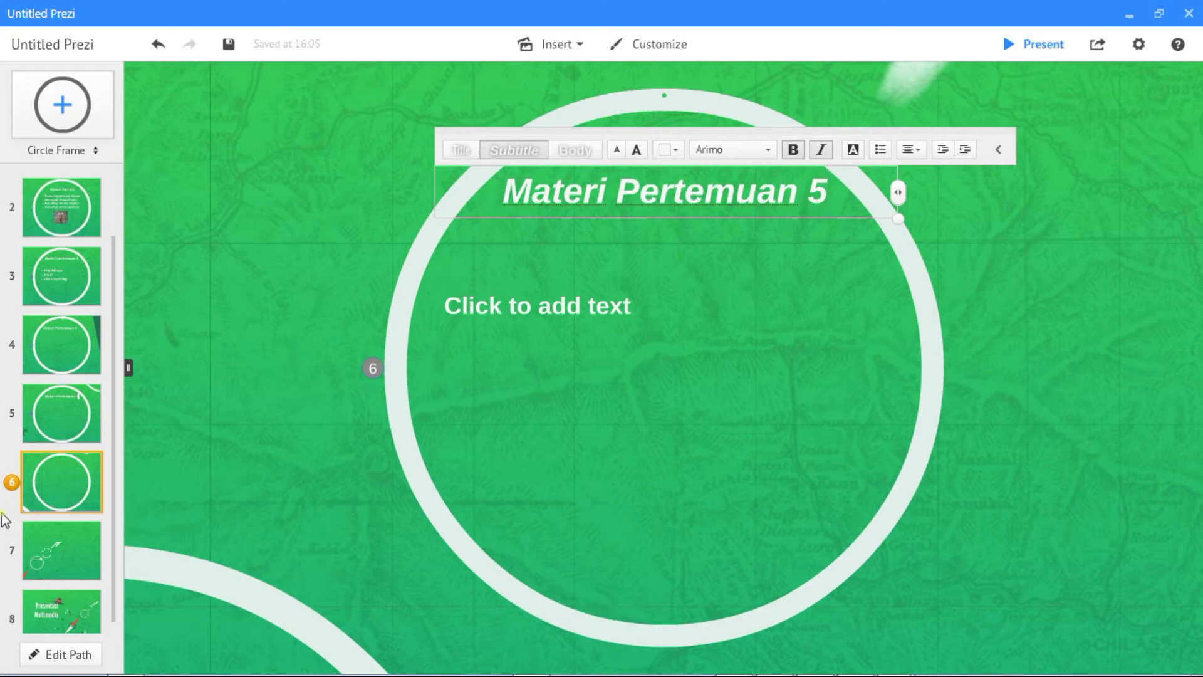
- View the seventh and eighth path points and return to the fourth path point's circle frame
{"action": "left_click", "coordinate": [53, 557]}
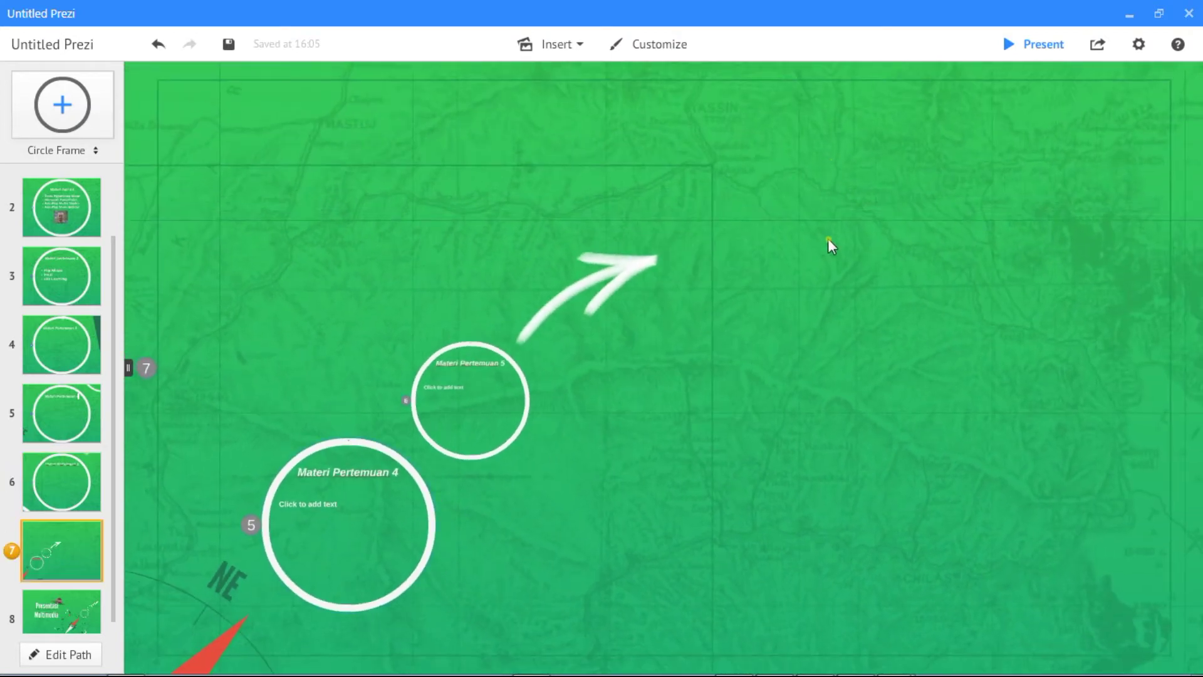
{"action": "left_click", "coordinate": [76, 612]}
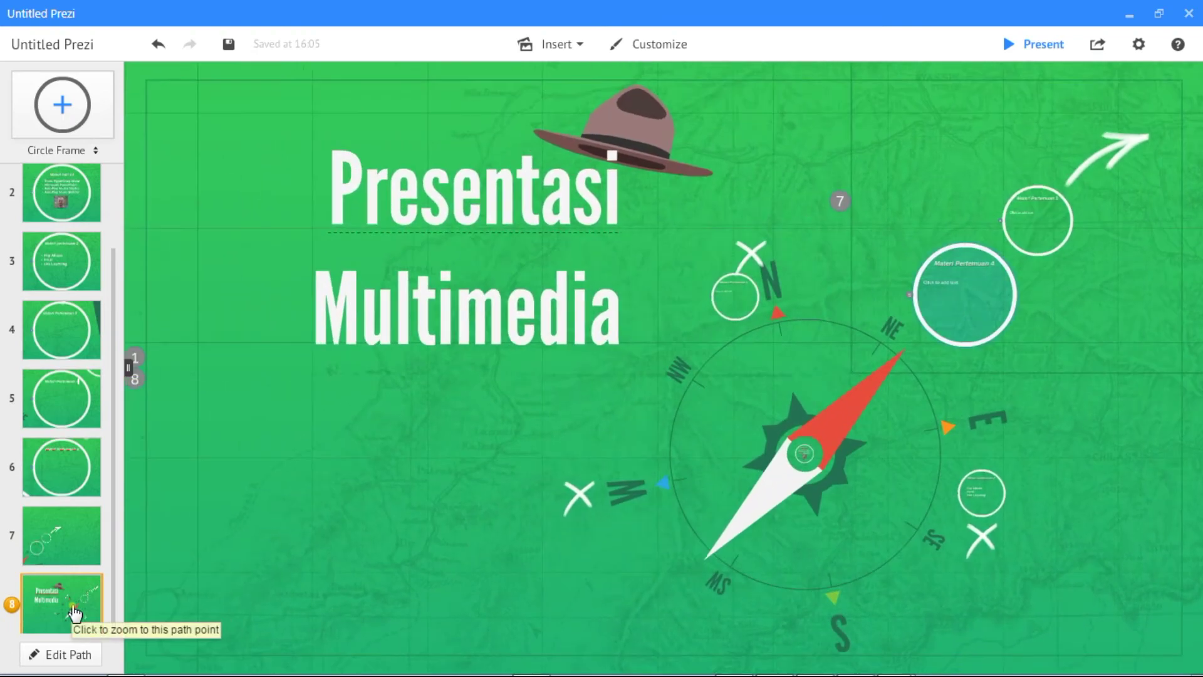
{"action": "left_click", "coordinate": [62, 313]}
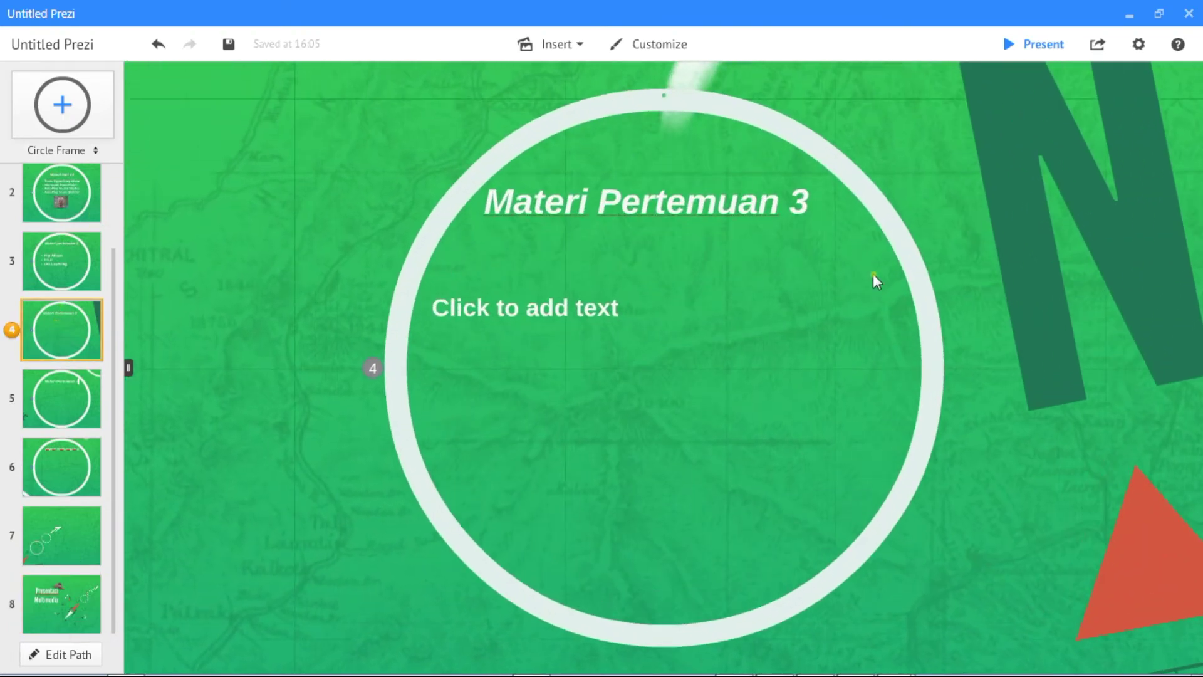
{"action": "left_click", "coordinate": [675, 307]}
{"action": "left_click", "coordinate": [705, 404]}
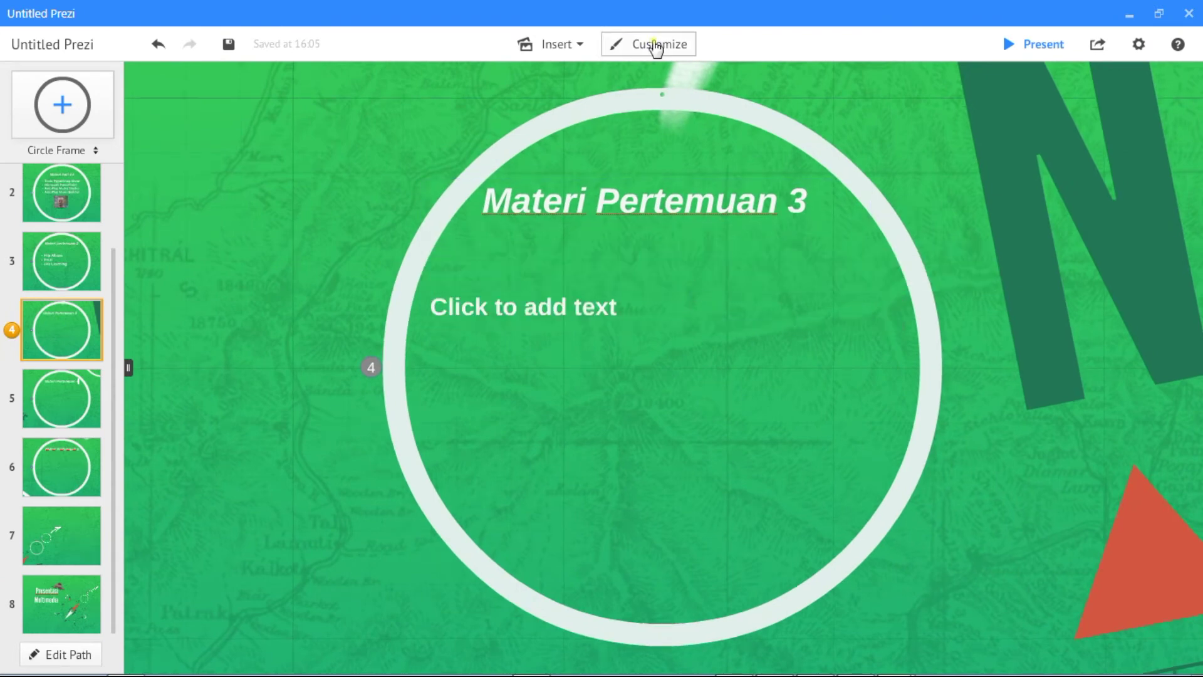
- Insert the long-haired woman in purple from the "For dark prezis" symbols and place it below the fourth frame's title, near the ring's inner edge
{"action": "left_click", "coordinate": [580, 50]}
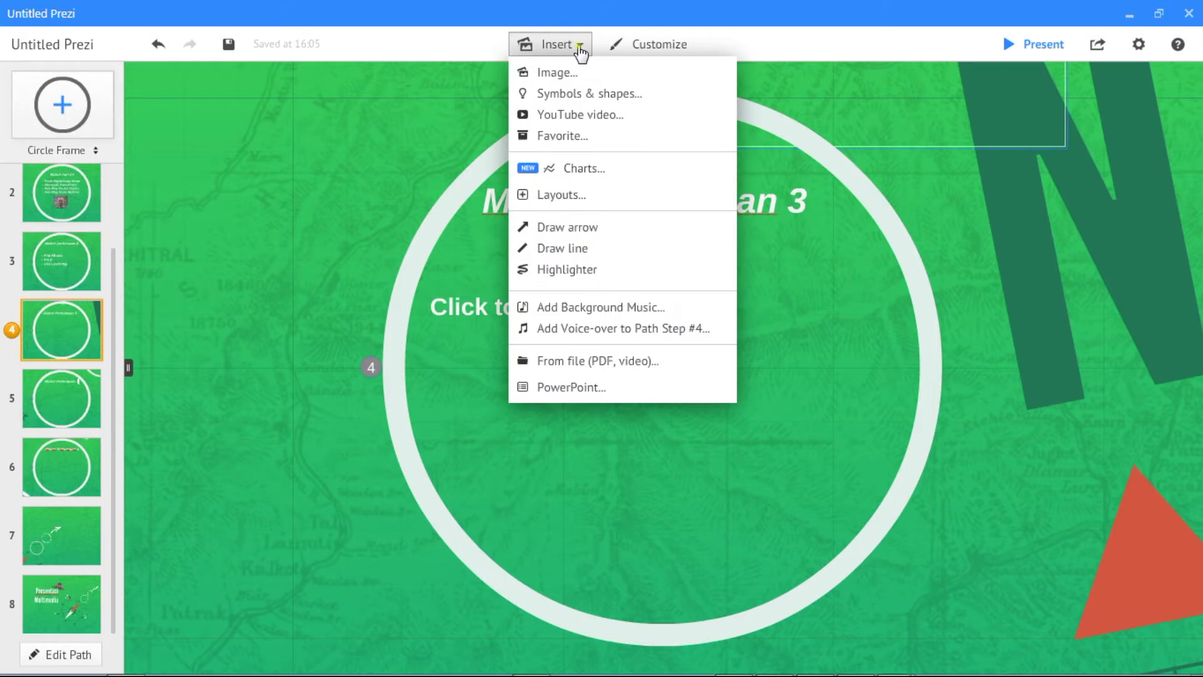
{"action": "left_click", "coordinate": [583, 92]}
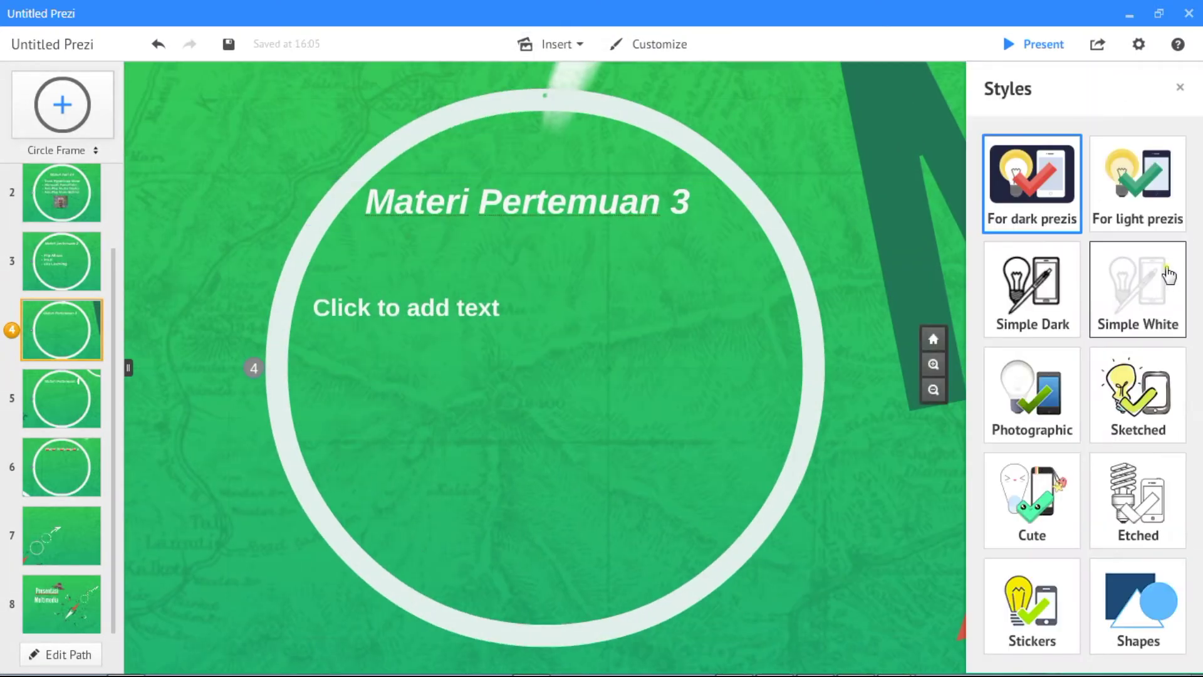
{"action": "left_click", "coordinate": [1038, 189]}
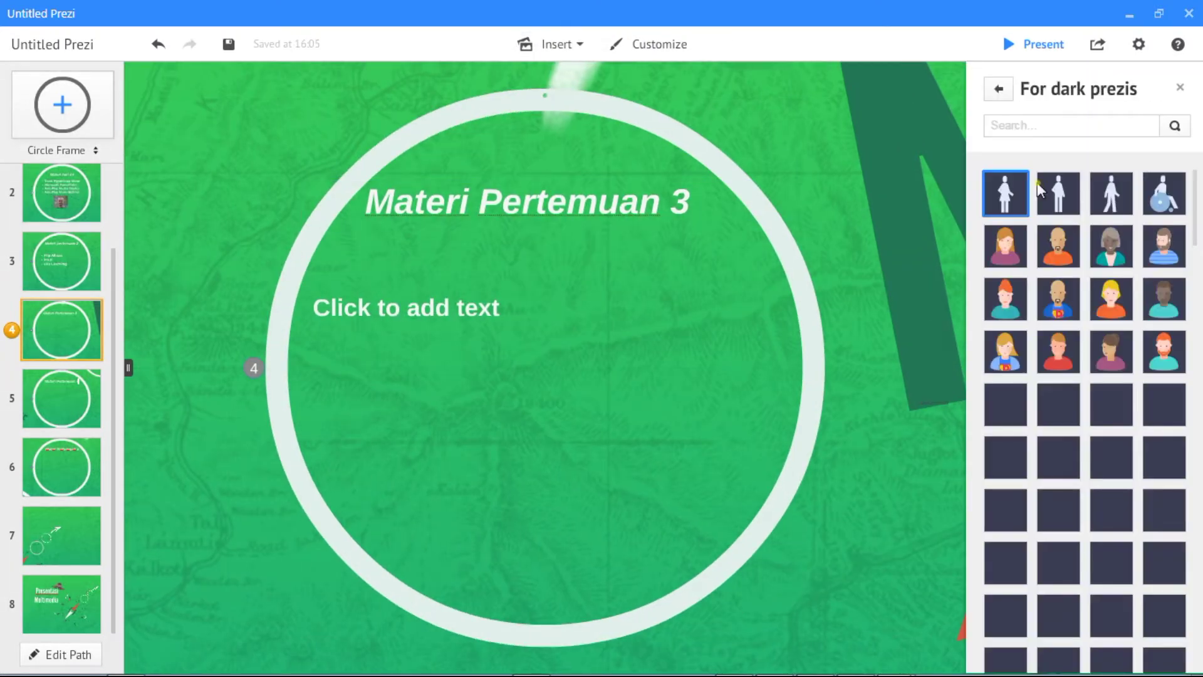
{"action": "scroll", "coordinate": [1197, 202], "scroll_direction": "down", "scroll_amount": 20}
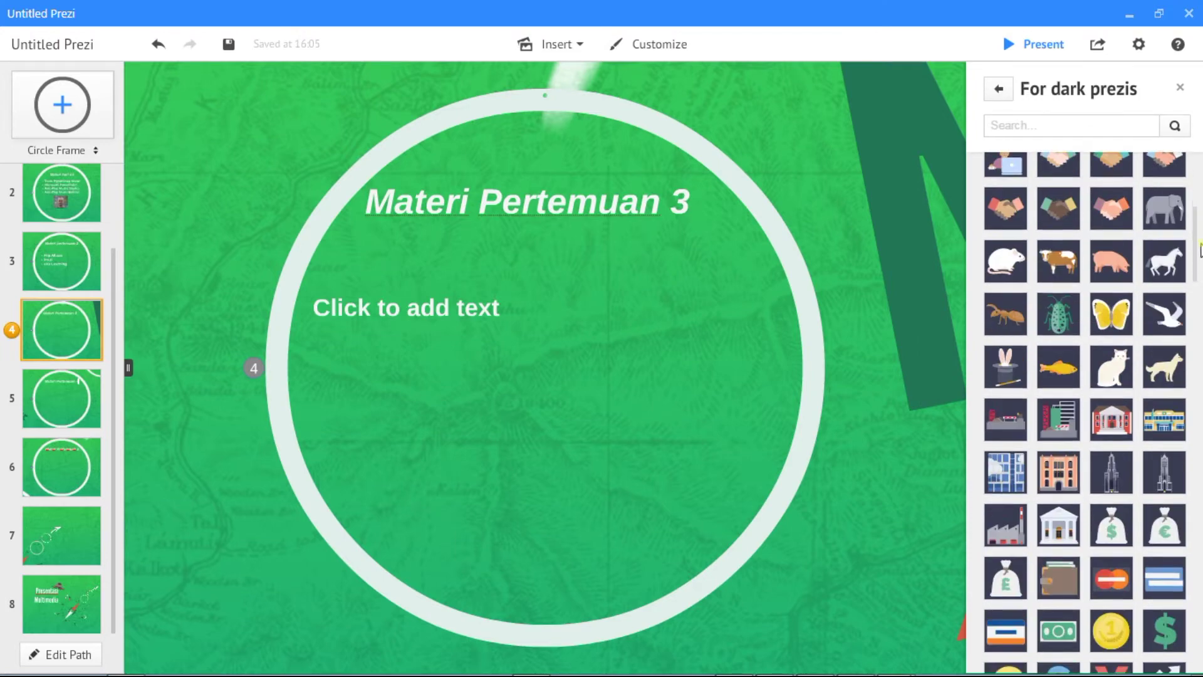
{"action": "scroll", "coordinate": [1090, 412], "scroll_direction": "down", "scroll_amount": 20}
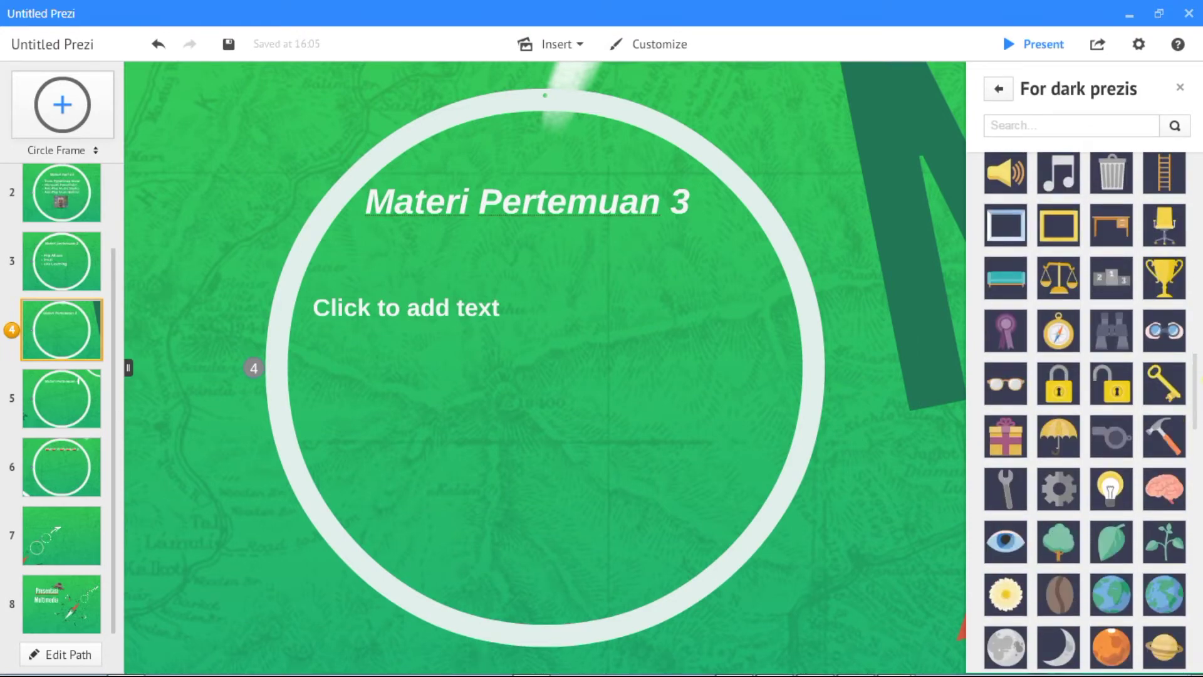
{"action": "left_click_drag", "start_coordinate": [1202, 549], "coordinate": [1185, 134]}
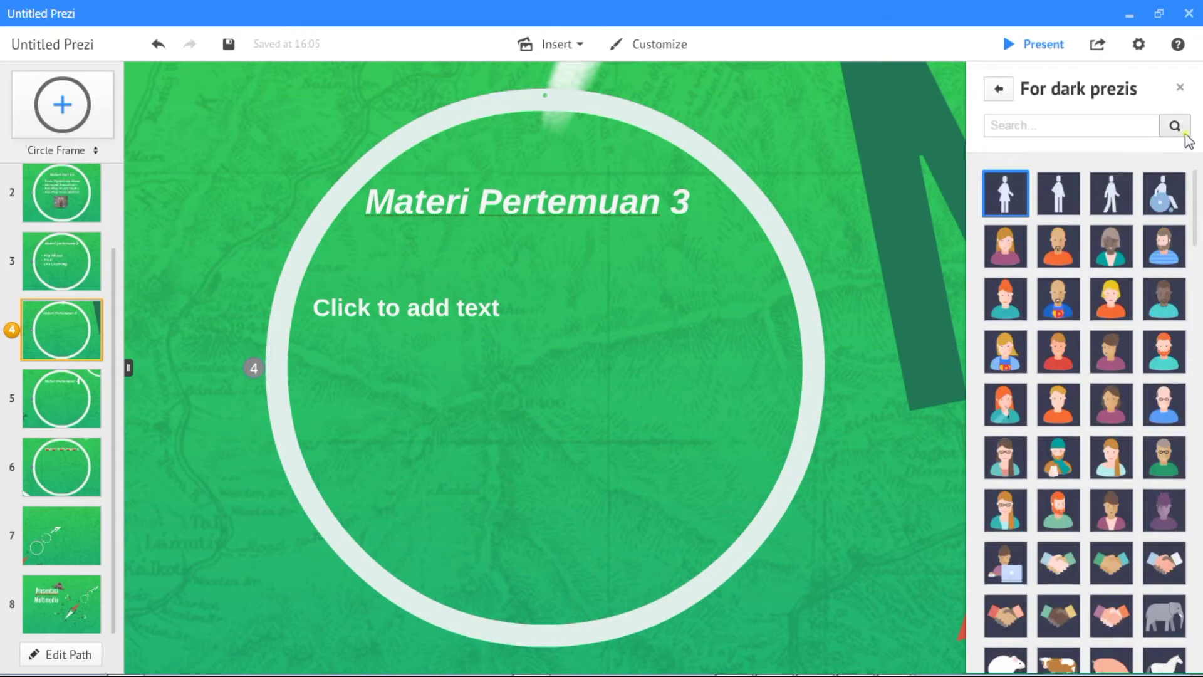
{"action": "left_click", "coordinate": [1015, 263]}
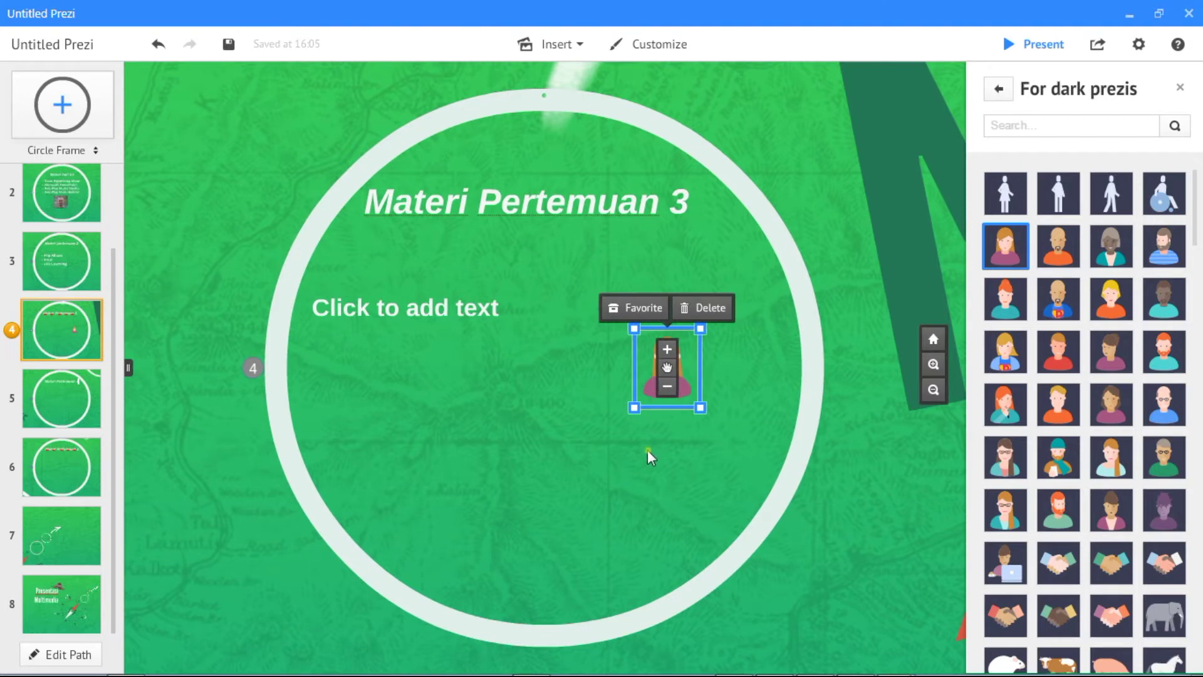
{"action": "left_click_drag", "start_coordinate": [667, 368], "coordinate": [362, 305]}
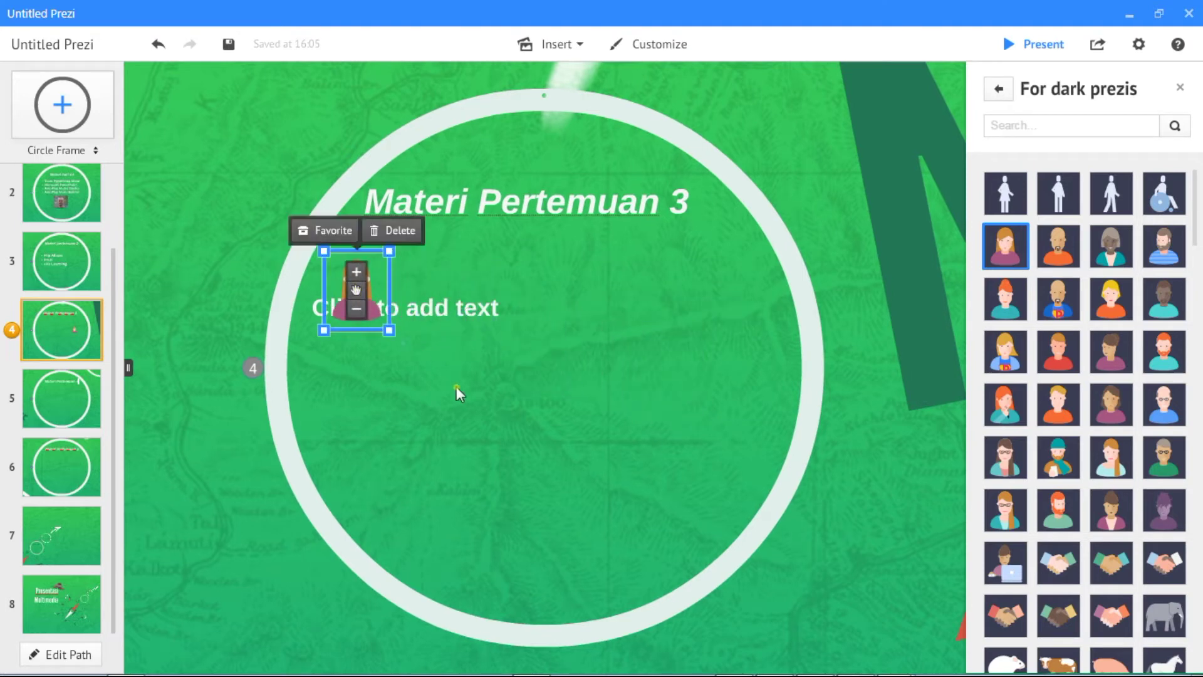
{"action": "left_click", "coordinate": [458, 394]}
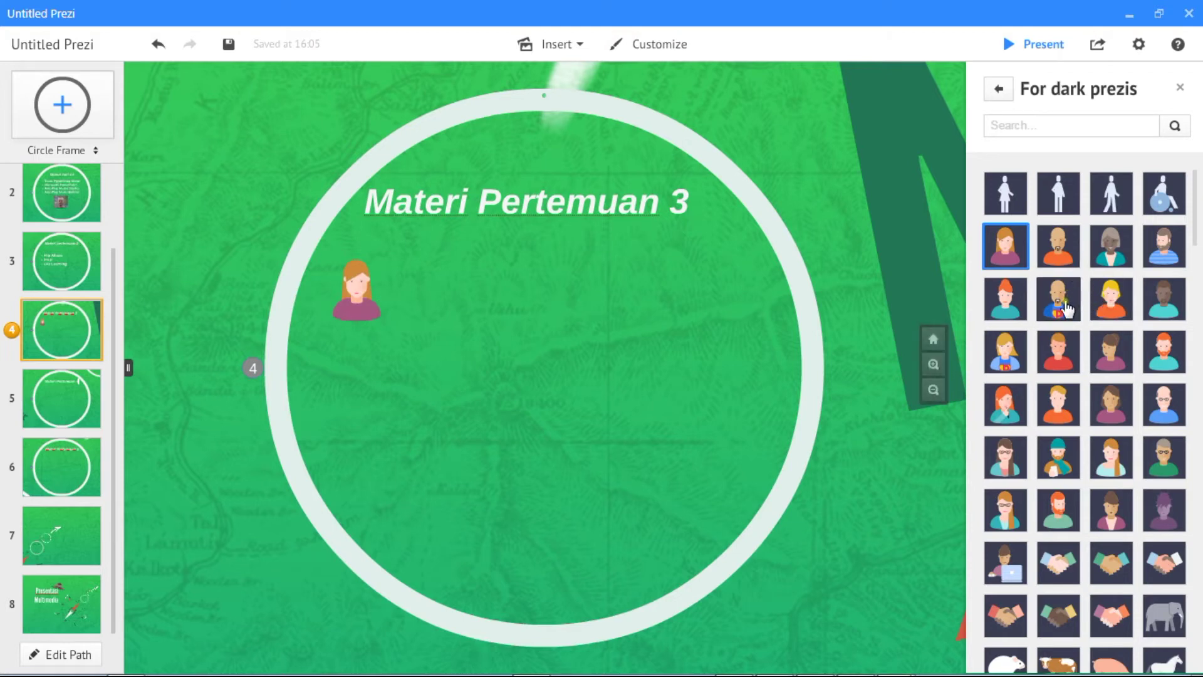
- Add the bald man in the superhero shirt and the woman in the light-blue top, stacked beneath the first figure in the fourth frame
{"action": "left_click_drag", "start_coordinate": [1063, 307], "coordinate": [358, 374]}
{"action": "left_click", "coordinate": [546, 398]}
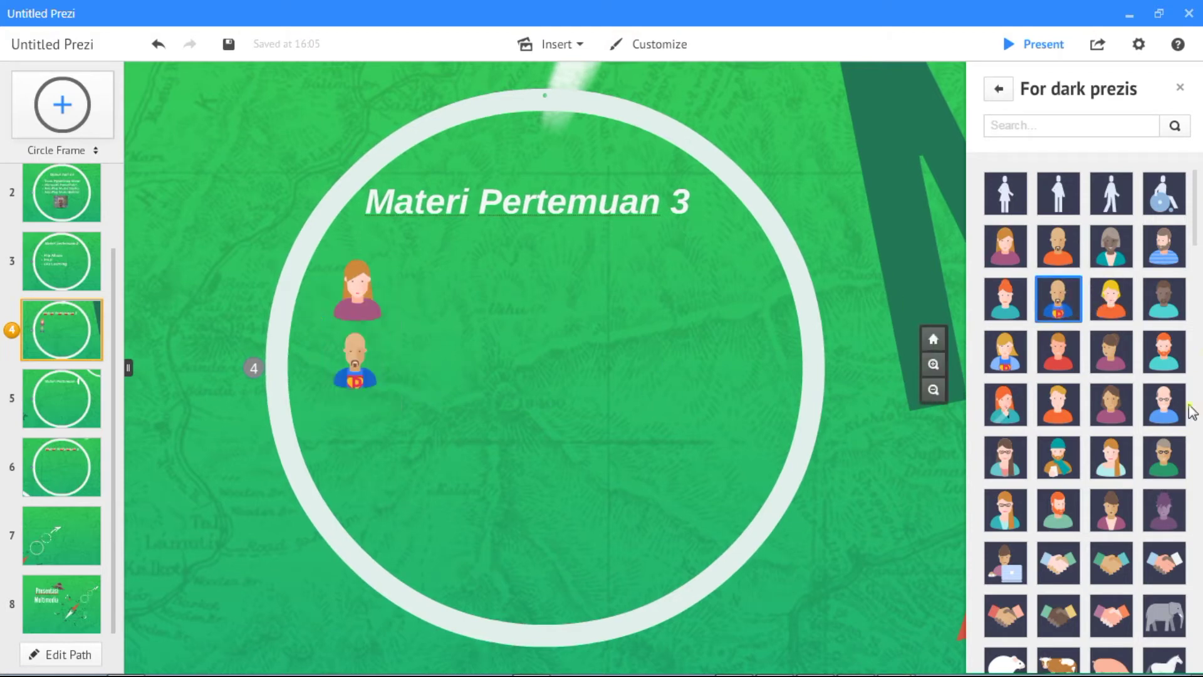
{"action": "left_click_drag", "start_coordinate": [1121, 470], "coordinate": [356, 432]}
{"action": "left_click", "coordinate": [537, 457]}
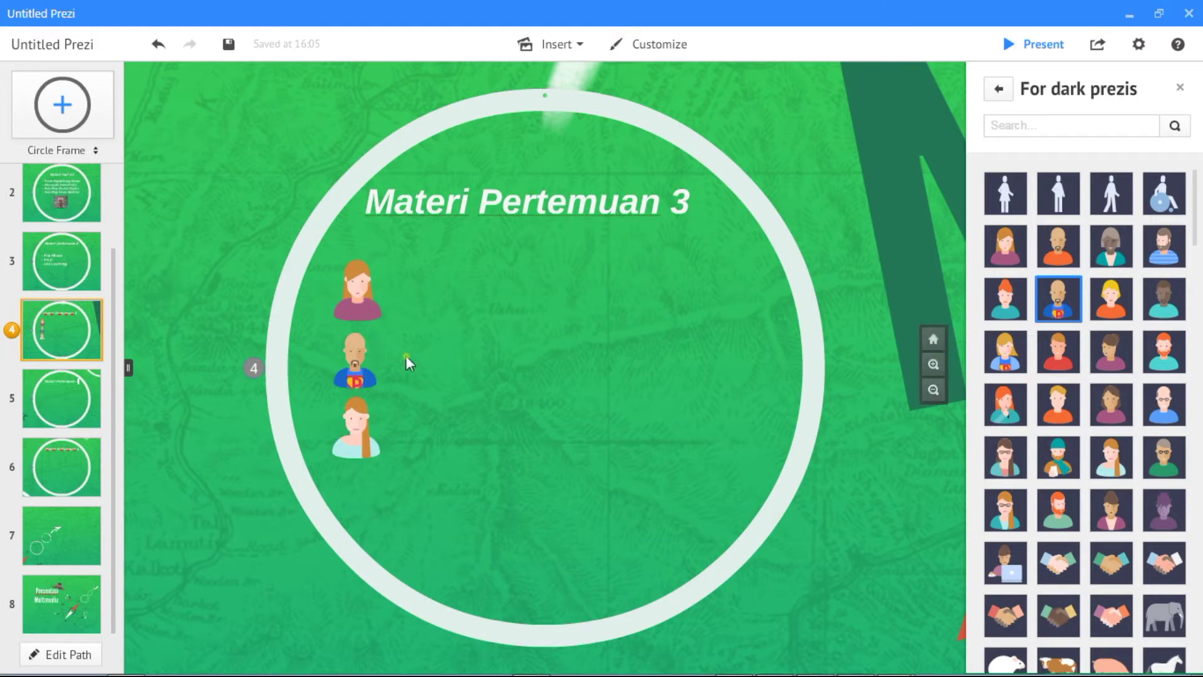
- Arrange the three people symbols in one horizontal row beneath the "Materi Pertemuan 3" title
{"action": "left_click_drag", "start_coordinate": [344, 371], "coordinate": [501, 299]}
{"action": "left_click_drag", "start_coordinate": [351, 452], "coordinate": [719, 327]}
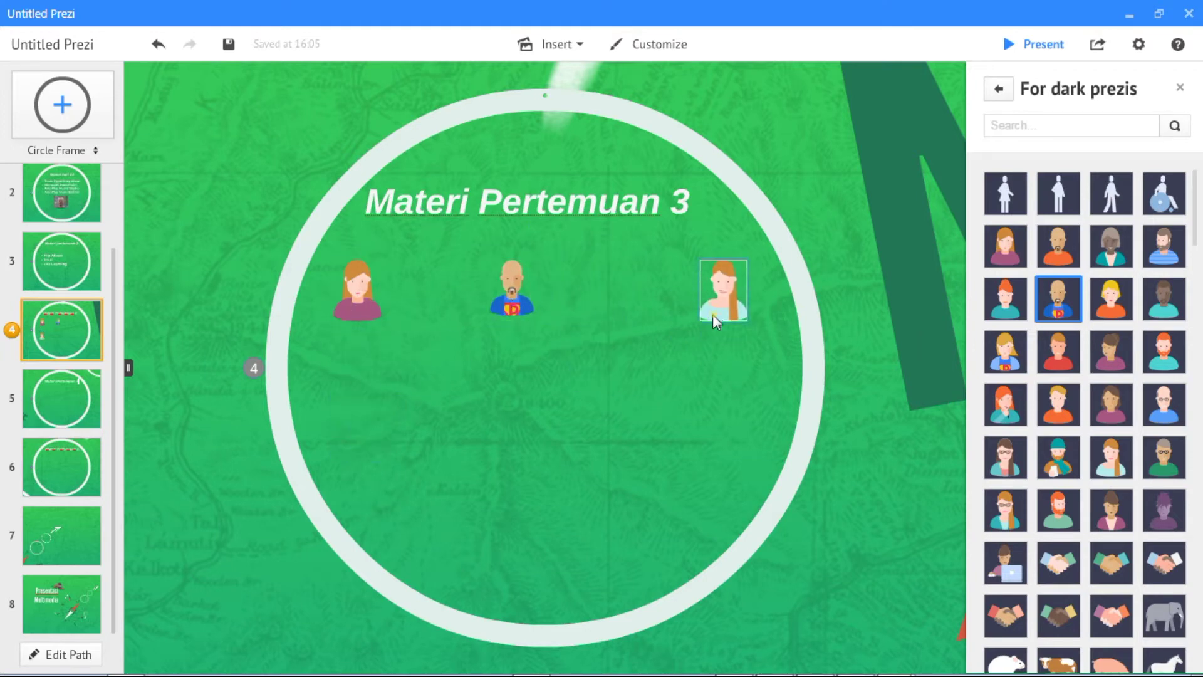
{"action": "left_click", "coordinate": [679, 371]}
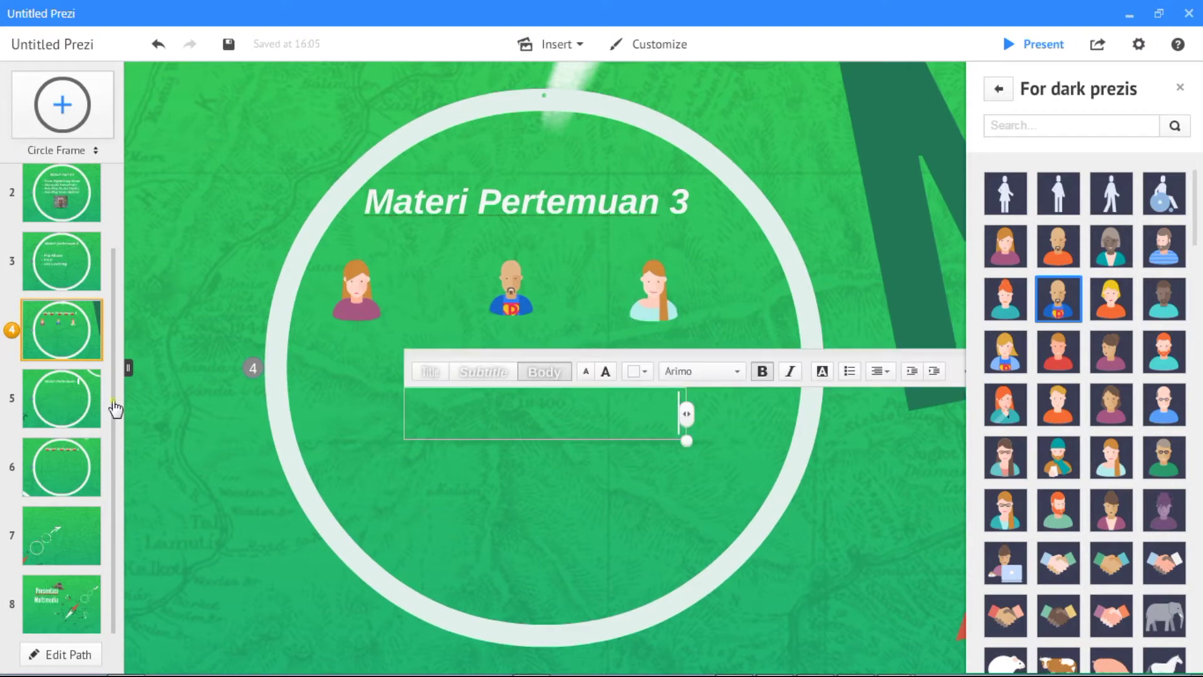
- Go to the fifth path point and place the video camera symbol below the "Materi Pertemuan 4" title
{"action": "left_click", "coordinate": [63, 406]}
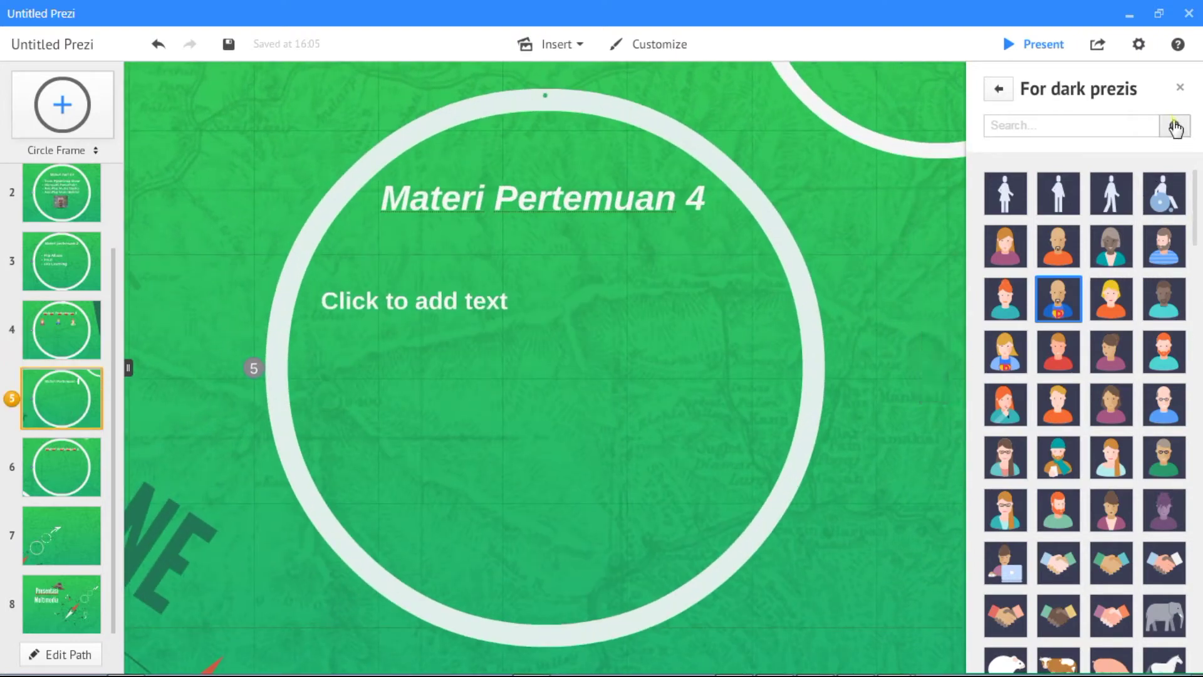
{"action": "left_click_drag", "start_coordinate": [1197, 201], "coordinate": [1198, 343]}
{"action": "scroll", "coordinate": [1084, 376], "scroll_direction": "up", "scroll_amount": 1}
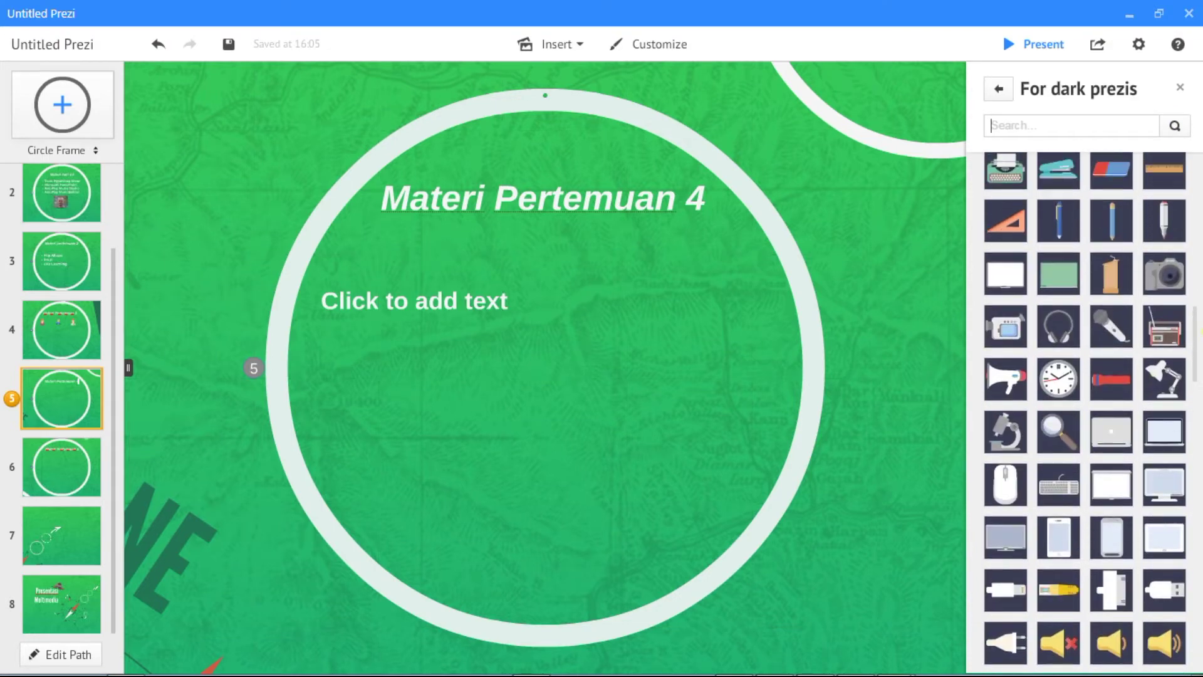
{"action": "left_click_drag", "start_coordinate": [1007, 332], "coordinate": [360, 273]}
{"action": "left_click", "coordinate": [463, 351]}
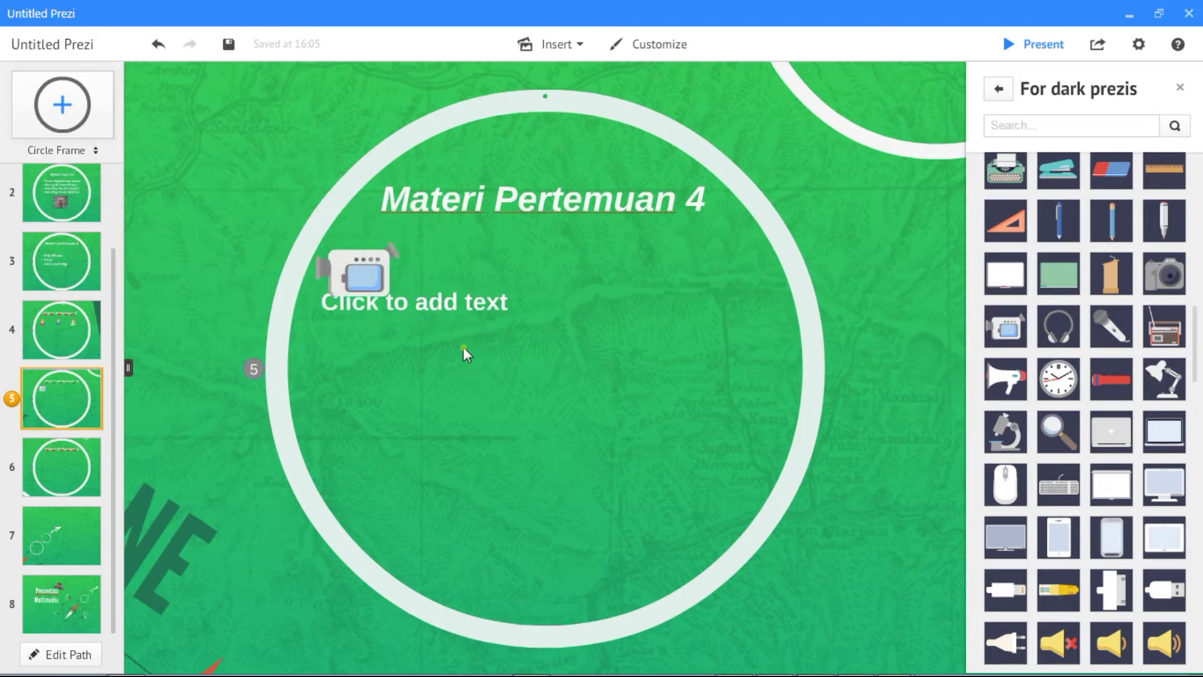
- Shift the video camera symbol slightly inward and cut the "Click to add text" placeholder out of the fifth frame
{"action": "left_click", "coordinate": [473, 303]}
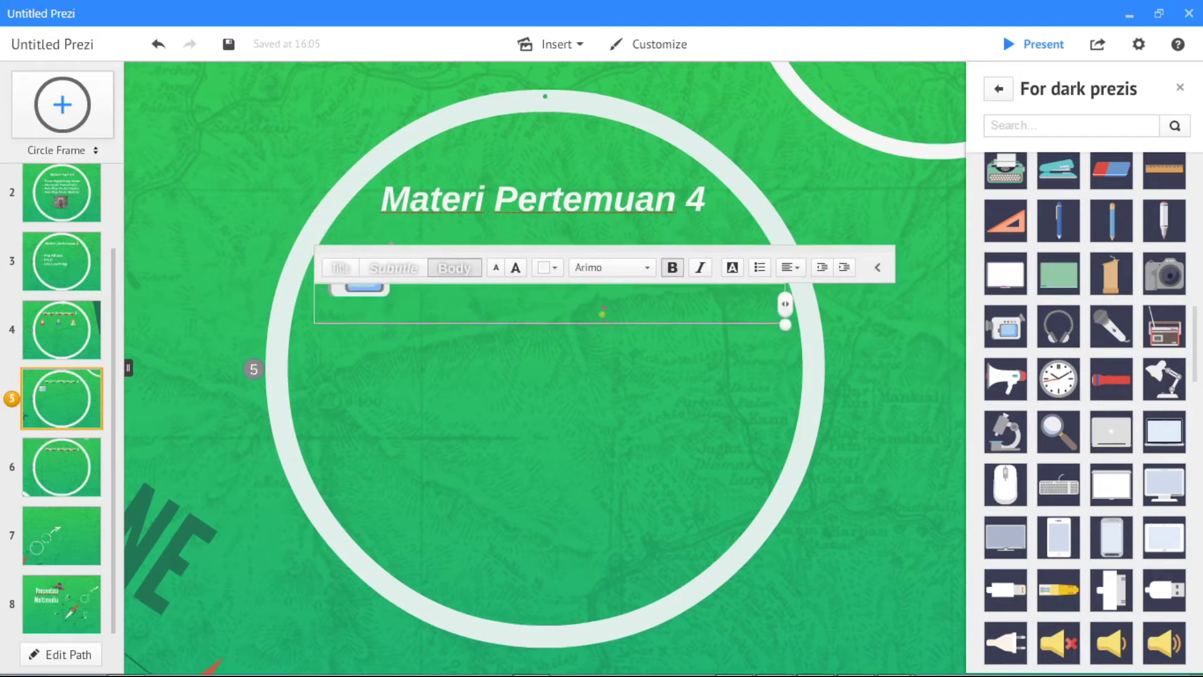
{"action": "left_click", "coordinate": [616, 369]}
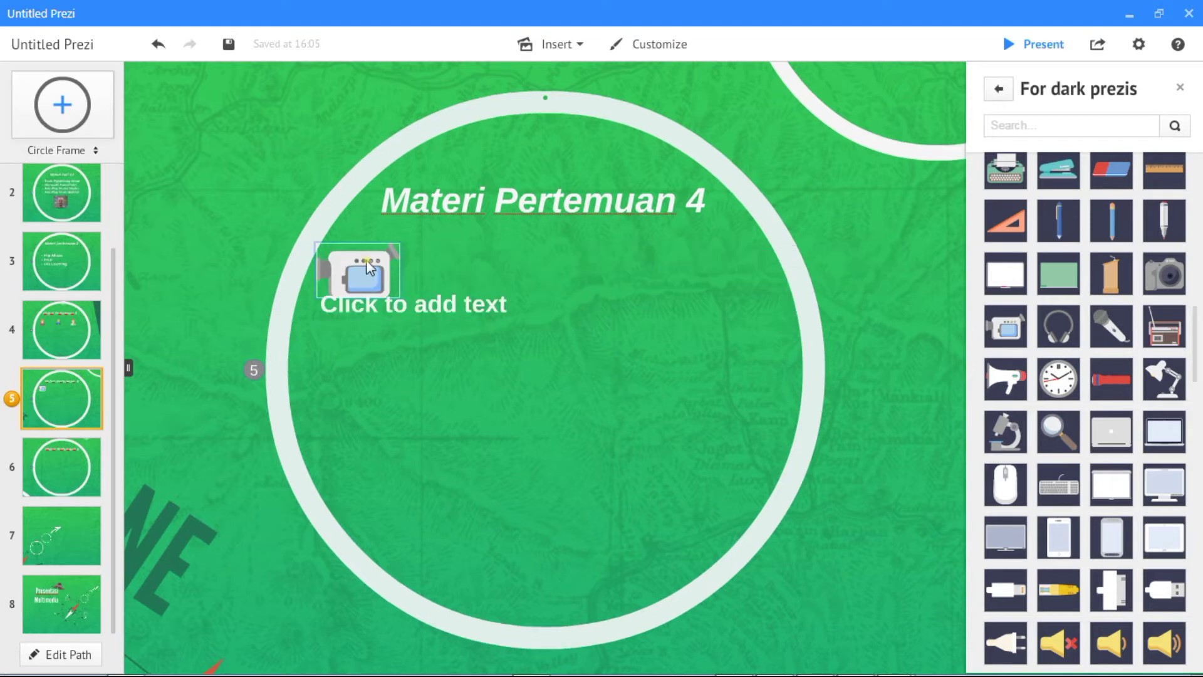
{"action": "left_click", "coordinate": [606, 287]}
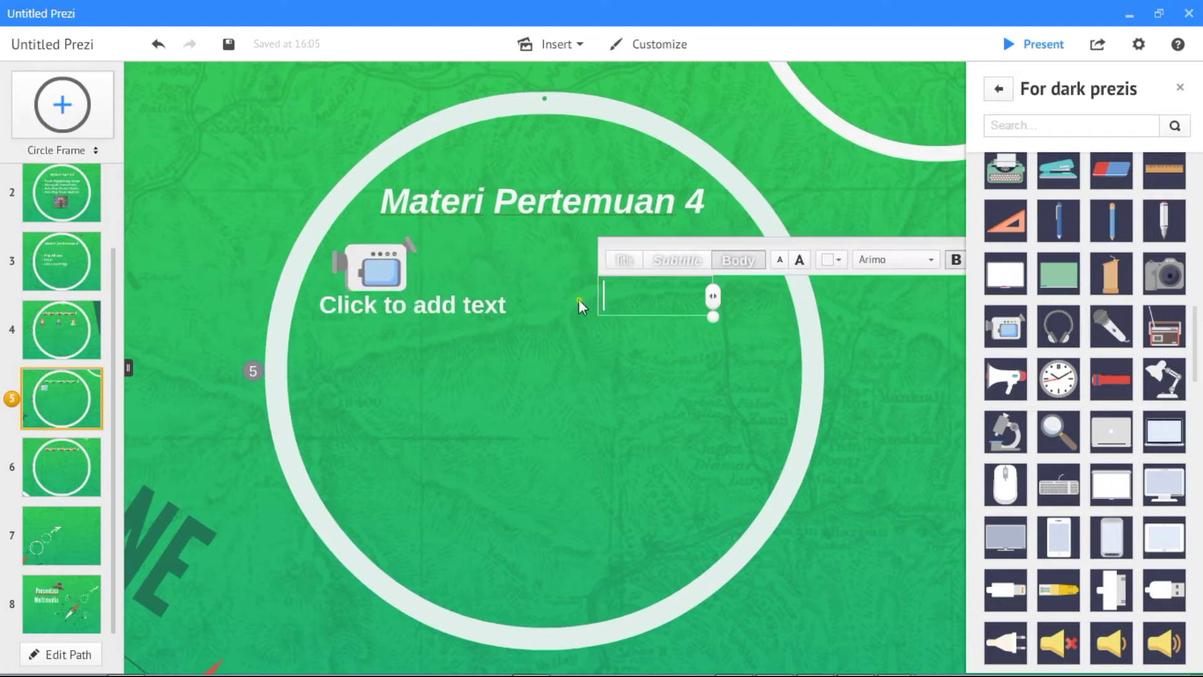
{"action": "left_click", "coordinate": [579, 307]}
{"action": "left_click", "coordinate": [653, 305]}
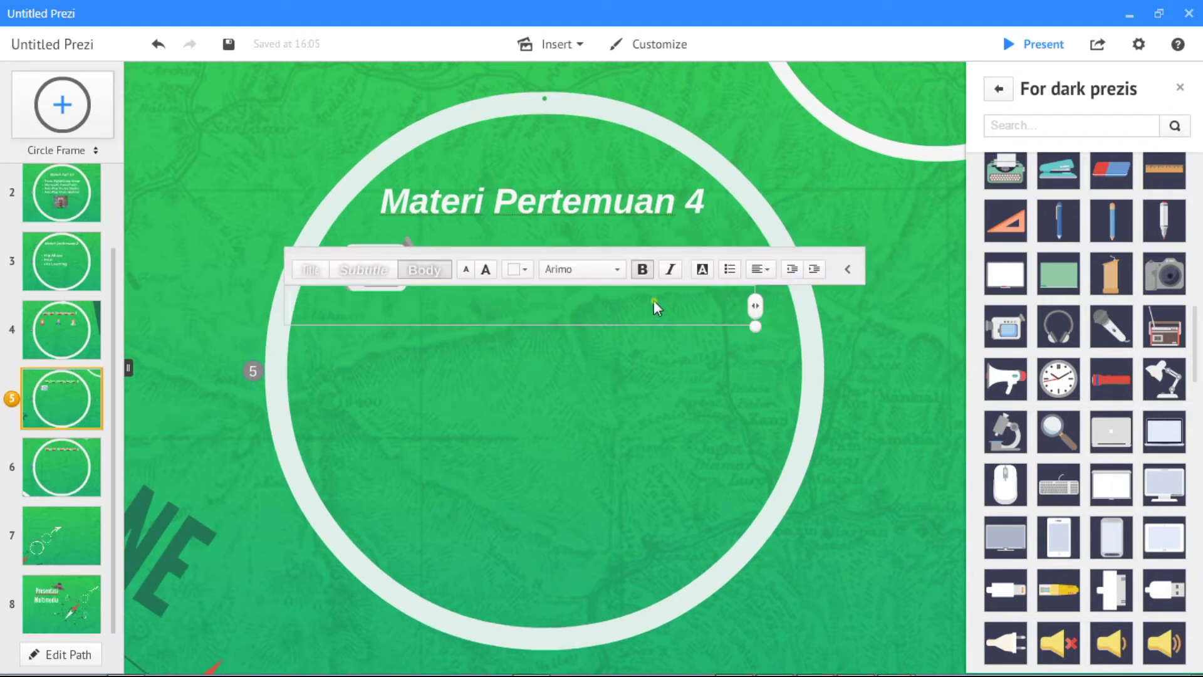
{"action": "right_click", "coordinate": [655, 307]}
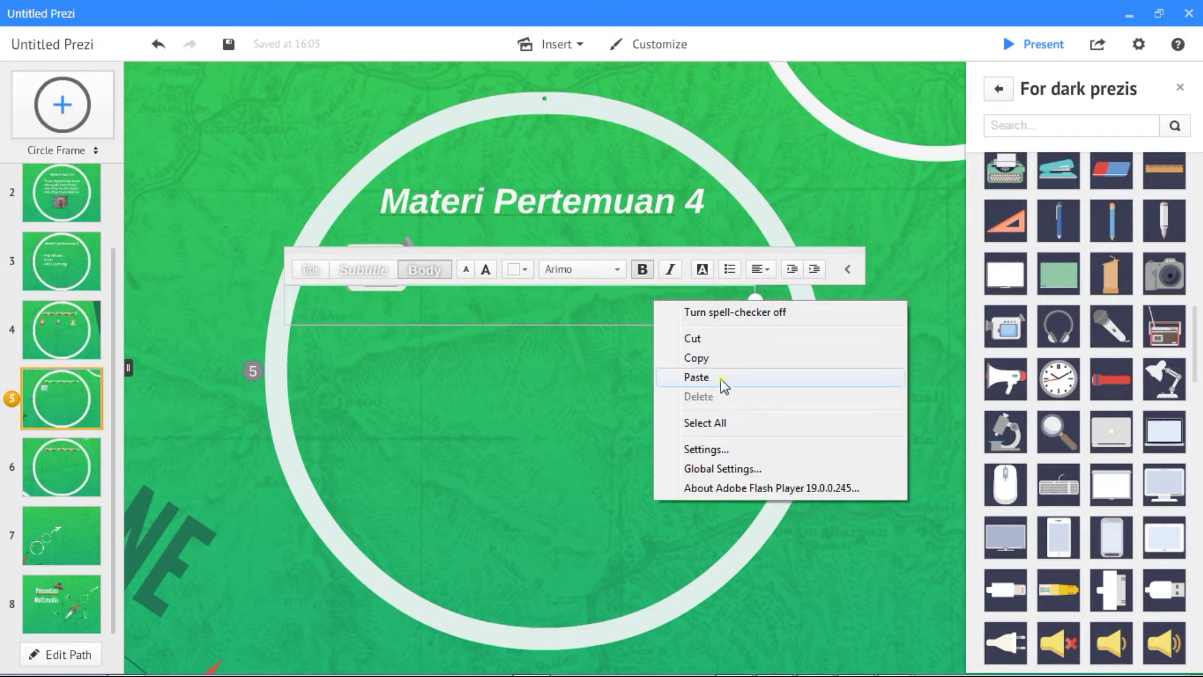
{"action": "left_click", "coordinate": [706, 344]}
{"action": "left_click", "coordinate": [617, 343]}
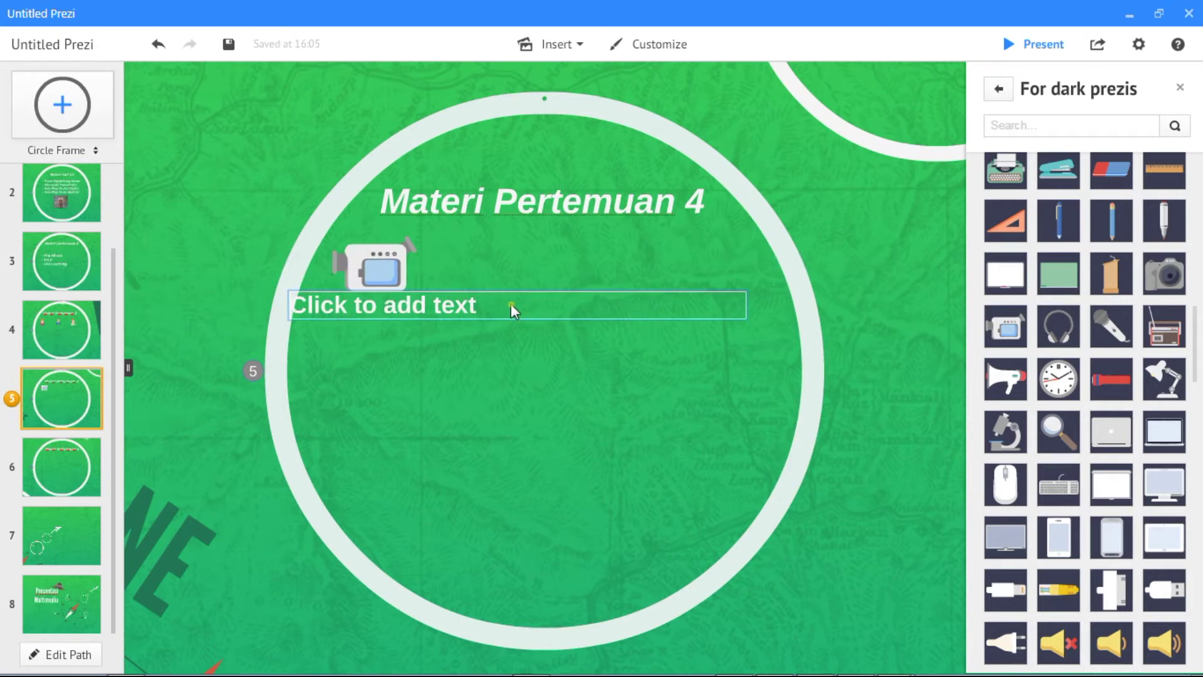
{"action": "left_click_drag", "start_coordinate": [512, 309], "coordinate": [529, 415]}
{"action": "right_click", "coordinate": [528, 418]}
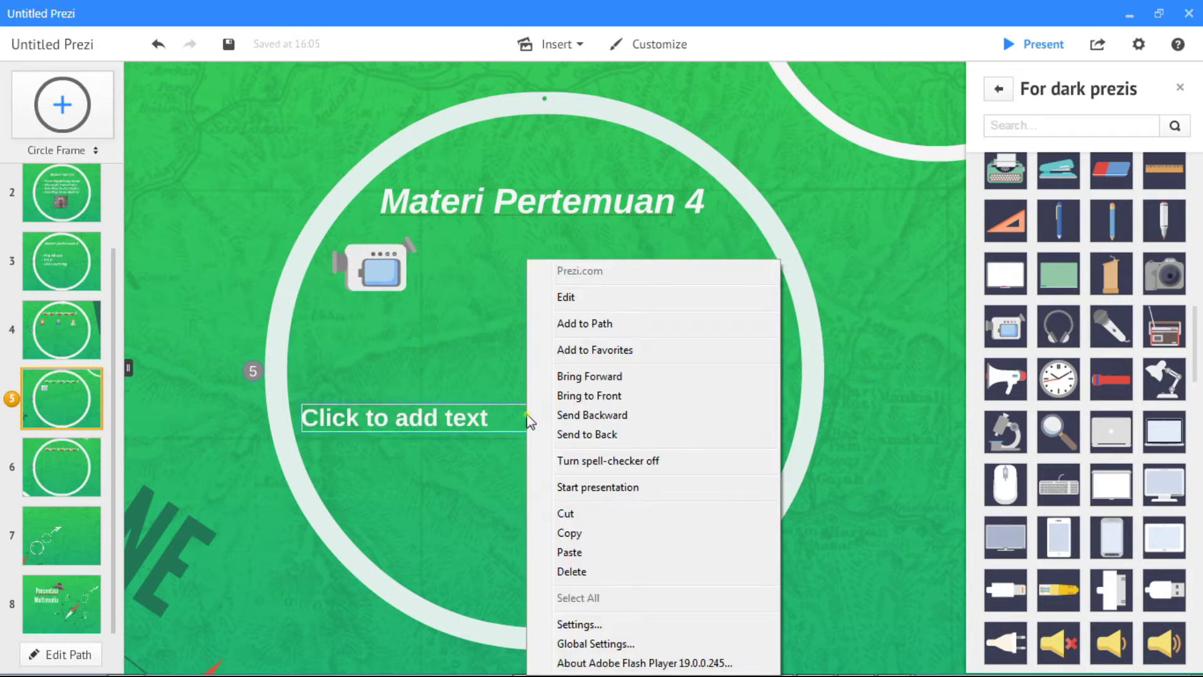
{"action": "left_click", "coordinate": [577, 513]}
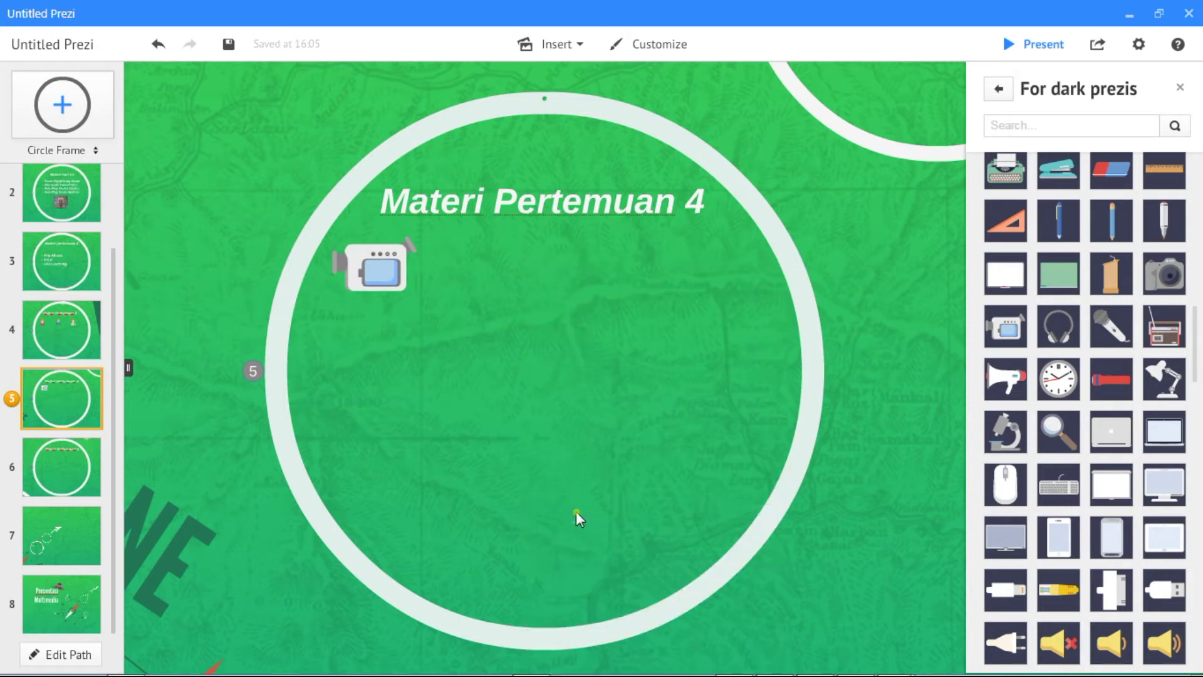
- Add the wall clock and microscope symbols in a row beside the video camera in the fifth frame
{"action": "left_click_drag", "start_coordinate": [1058, 389], "coordinate": [483, 266]}
{"action": "left_click_drag", "start_coordinate": [1005, 441], "coordinate": [605, 263]}
{"action": "left_click", "coordinate": [743, 373]}
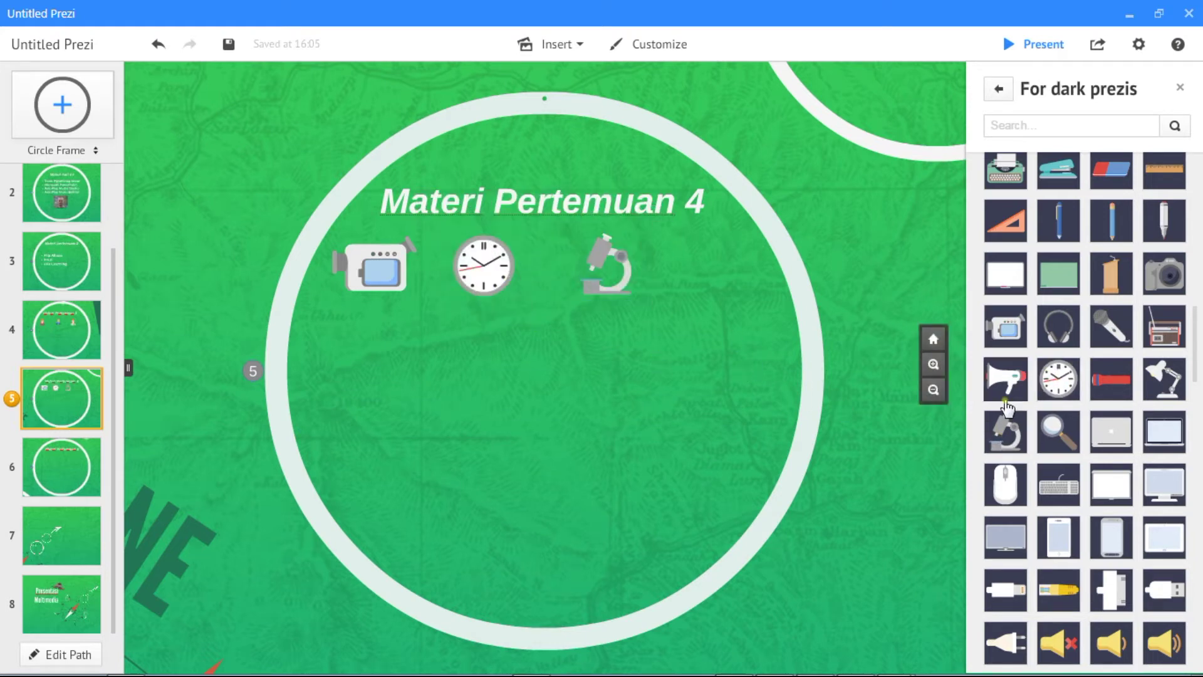
- Add the photo camera, headphones, microphone and radio symbols as a second row in the fifth frame
{"action": "left_click_drag", "start_coordinate": [1171, 282], "coordinate": [387, 349]}
{"action": "left_click", "coordinate": [549, 388]}
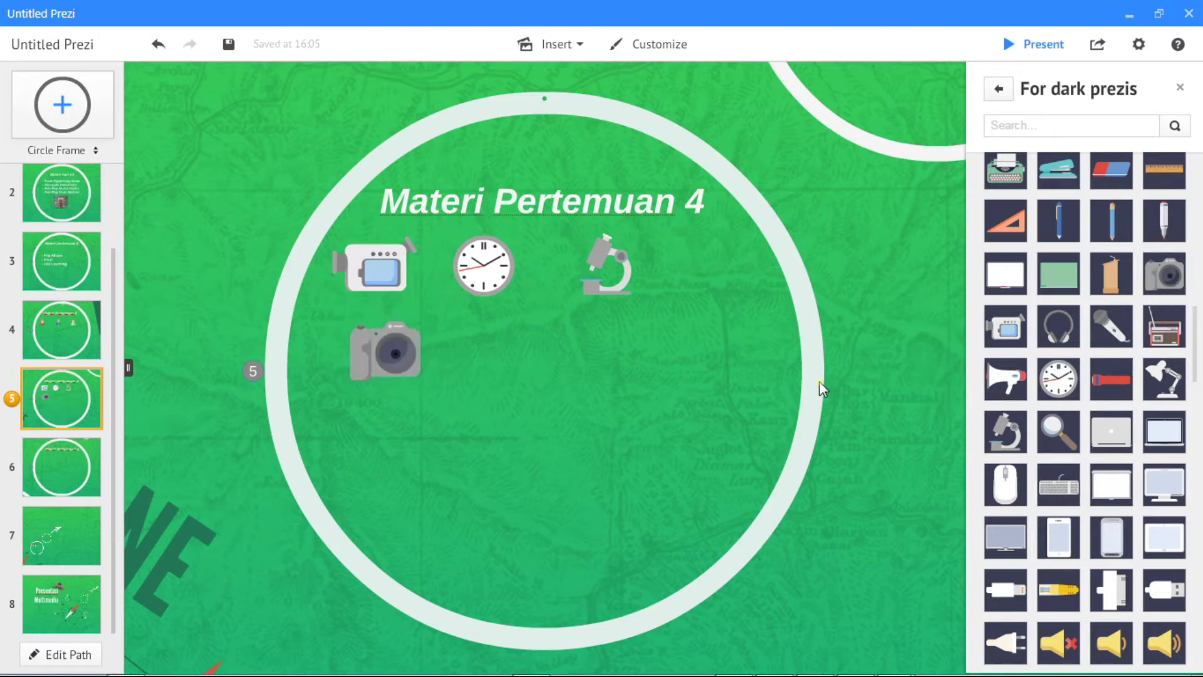
{"action": "left_click_drag", "start_coordinate": [1053, 336], "coordinate": [595, 370]}
{"action": "left_click_drag", "start_coordinate": [493, 351], "coordinate": [493, 351]}
{"action": "left_click", "coordinate": [637, 384]}
{"action": "left_click_drag", "start_coordinate": [1109, 329], "coordinate": [617, 361]}
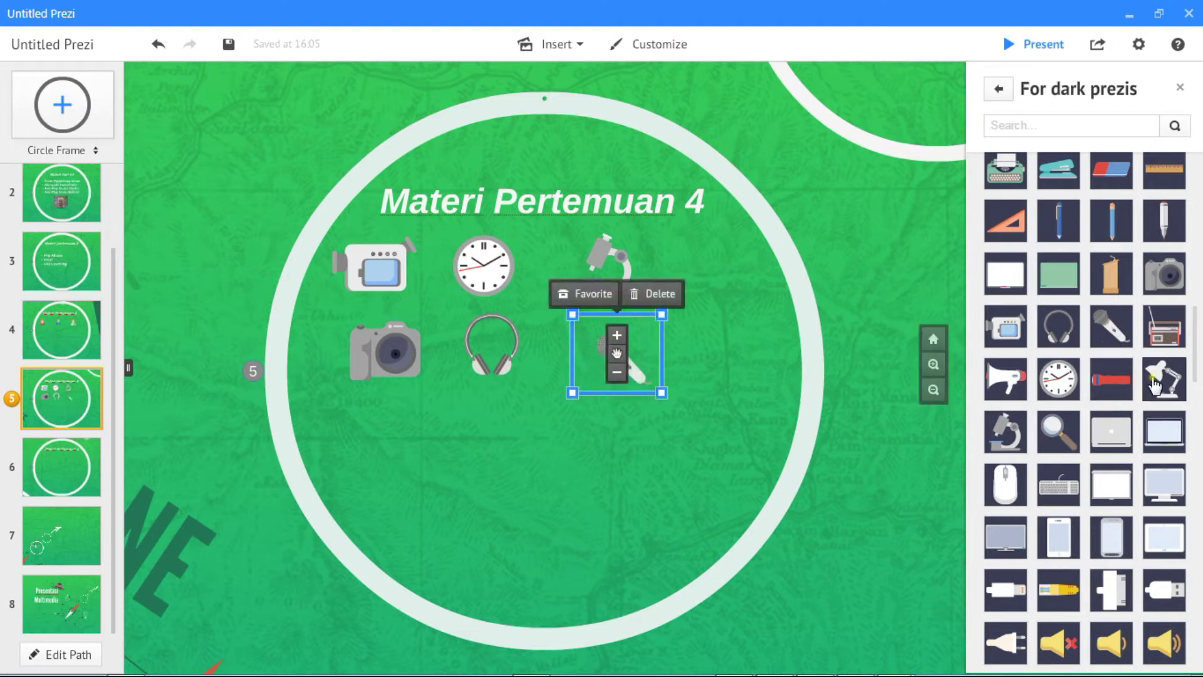
{"action": "left_click_drag", "start_coordinate": [1169, 335], "coordinate": [744, 349]}
{"action": "left_click", "coordinate": [694, 461]}
- Add the projection screen and desktop monitor symbols as a third row in the fifth frame
{"action": "left_click_drag", "start_coordinate": [1110, 484], "coordinate": [449, 455]}
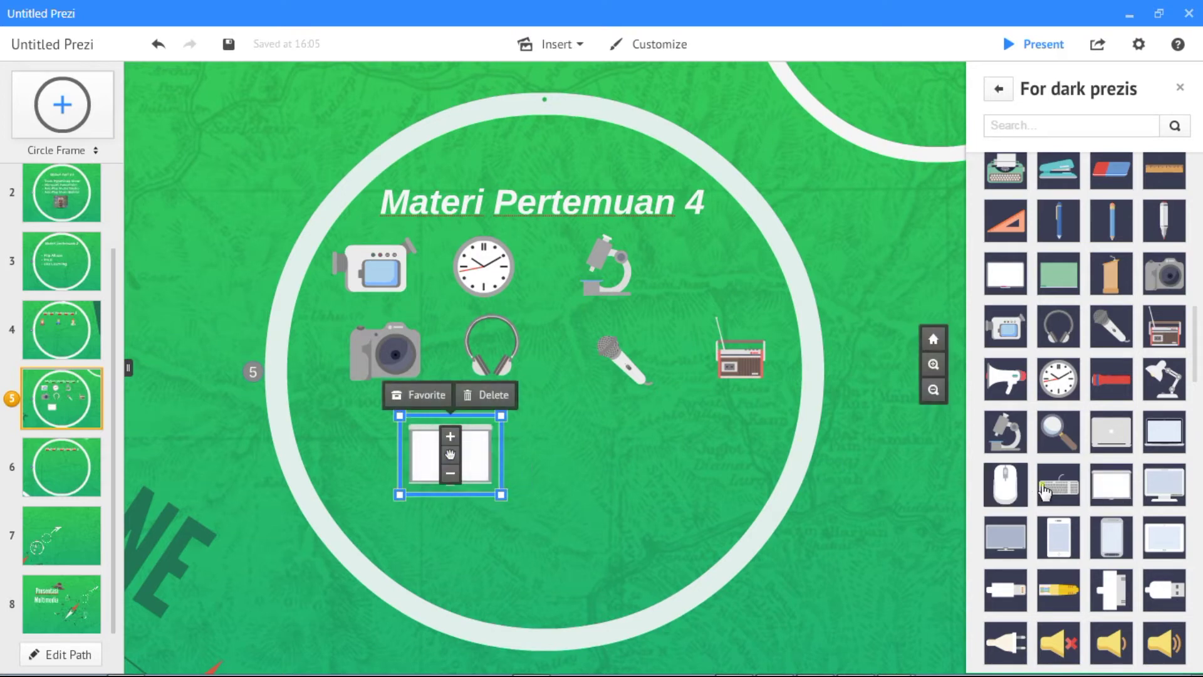
{"action": "left_click_drag", "start_coordinate": [1167, 489], "coordinate": [593, 456]}
{"action": "left_click", "coordinate": [674, 517]}
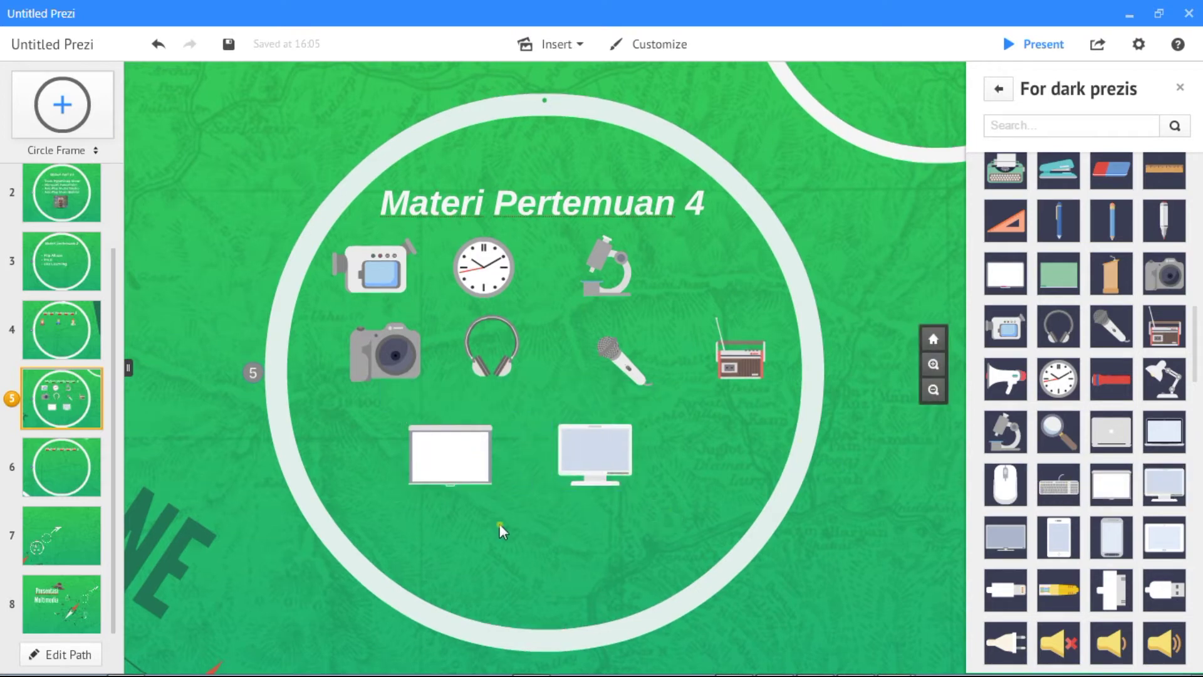
- Replace the projection screen symbol in the third row with the laptop symbol
{"action": "left_click", "coordinate": [446, 450]}
{"action": "left_click", "coordinate": [486, 394]}
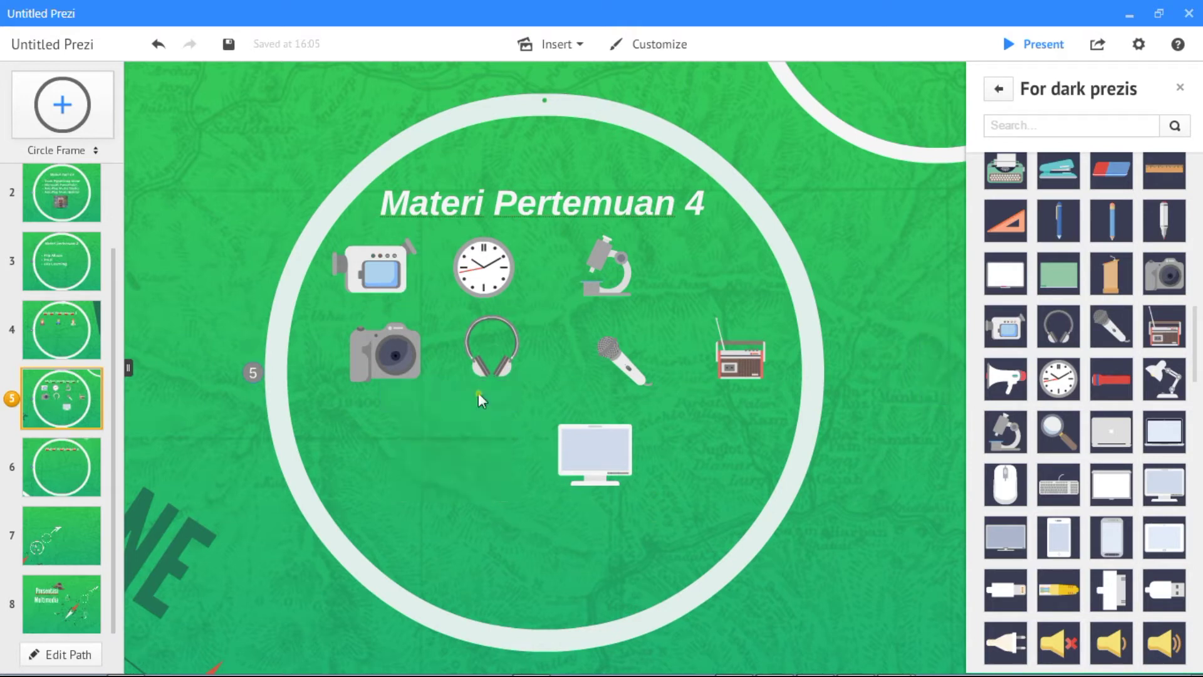
{"action": "left_click_drag", "start_coordinate": [1153, 444], "coordinate": [416, 438]}
- Delete the clock and microscope symbols from the fifth frame and place the white smartphone symbol beside the video camera
{"action": "left_click", "coordinate": [492, 266]}
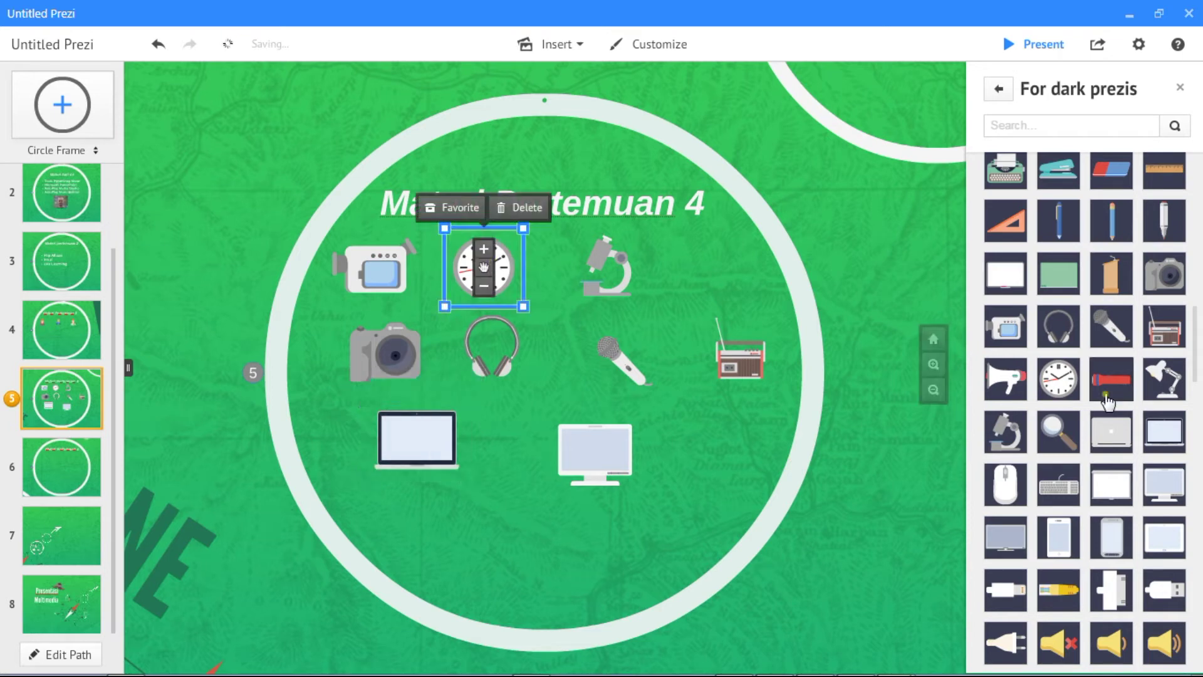
{"action": "left_click", "coordinate": [526, 207]}
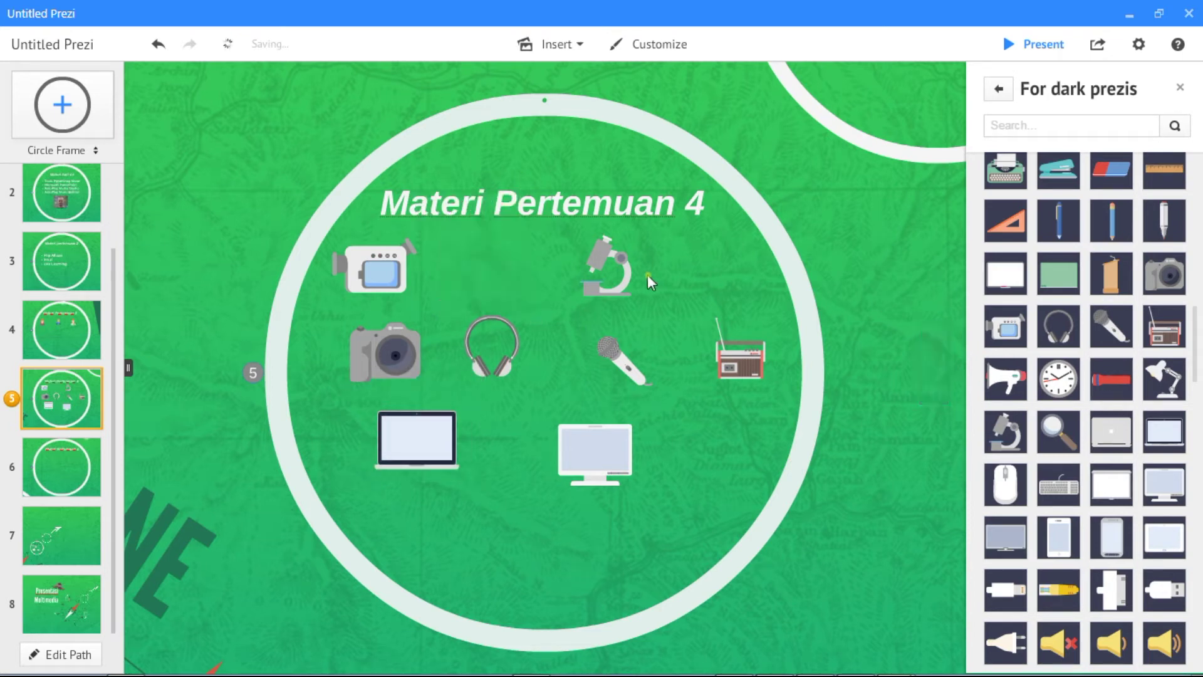
{"action": "left_click", "coordinate": [605, 268]}
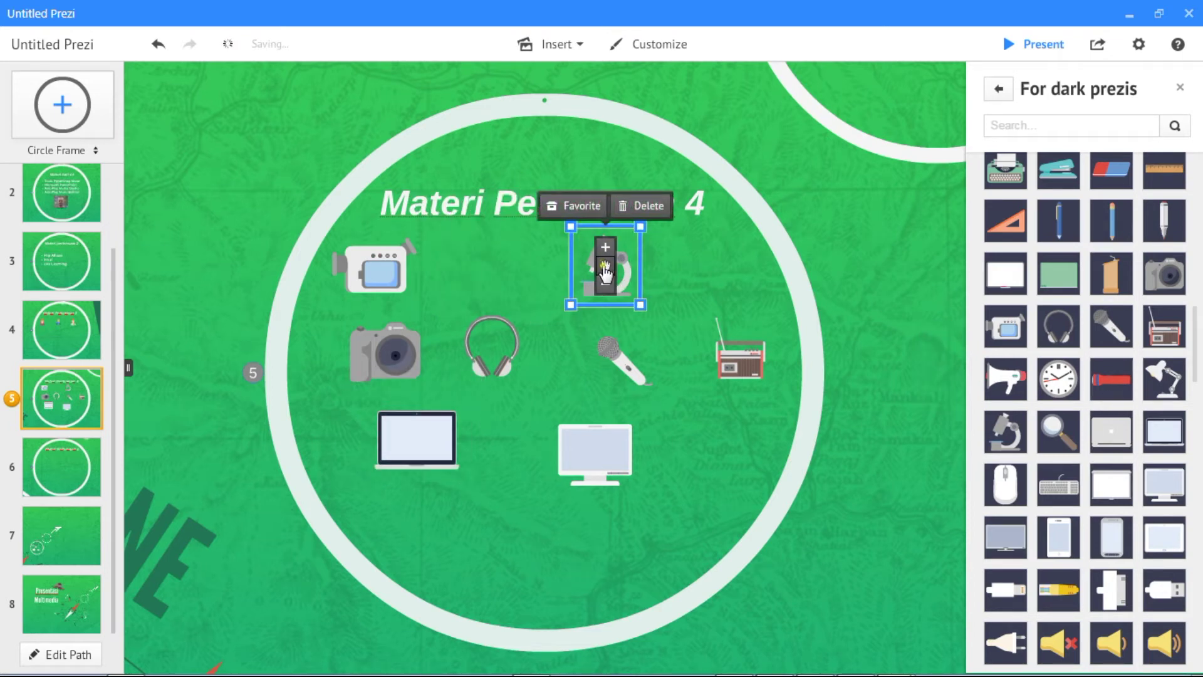
{"action": "left_click", "coordinate": [646, 205]}
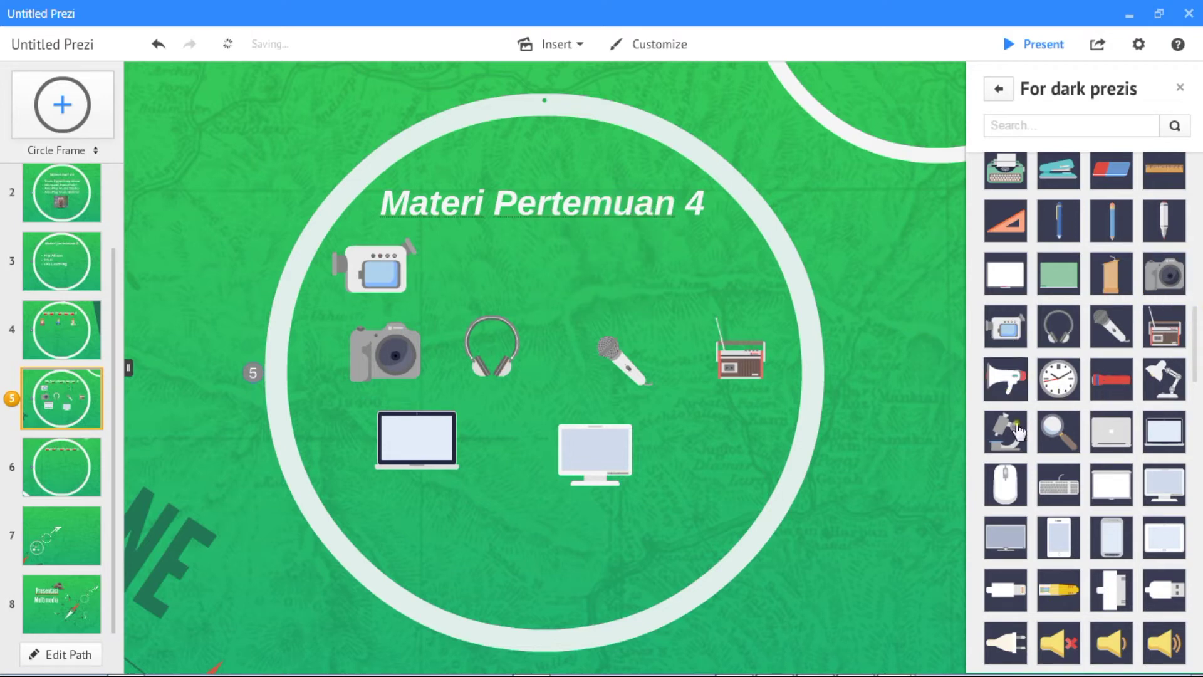
{"action": "left_click_drag", "start_coordinate": [1065, 551], "coordinate": [494, 260]}
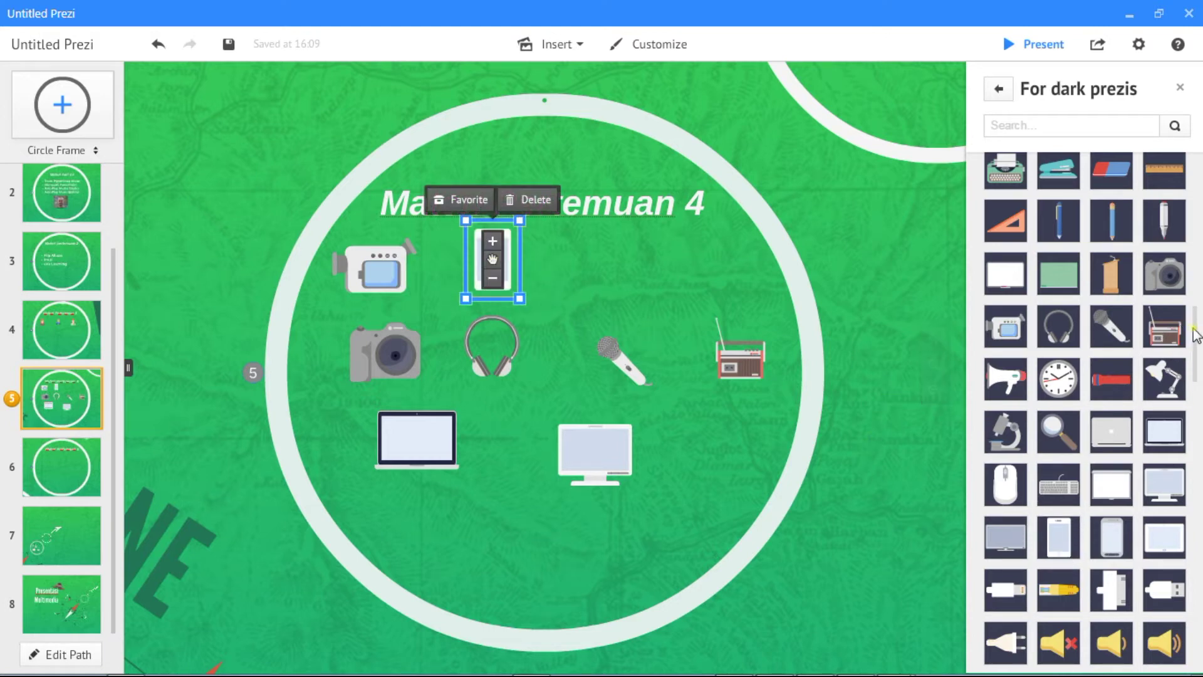
- Move the smartphone symbol in the fifth frame so it sits above the microphone
{"action": "key", "text": "Escape"}
{"action": "left_click_drag", "start_coordinate": [1198, 366], "coordinate": [1198, 394]}
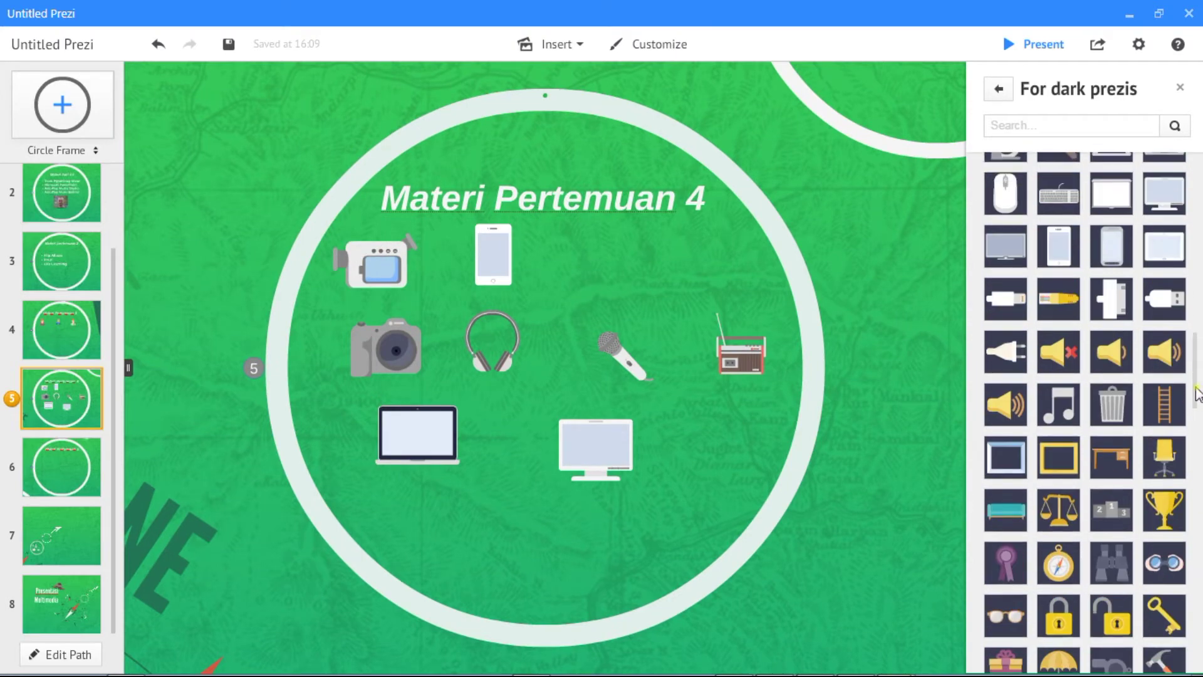
{"action": "left_click_drag", "start_coordinate": [497, 267], "coordinate": [596, 284]}
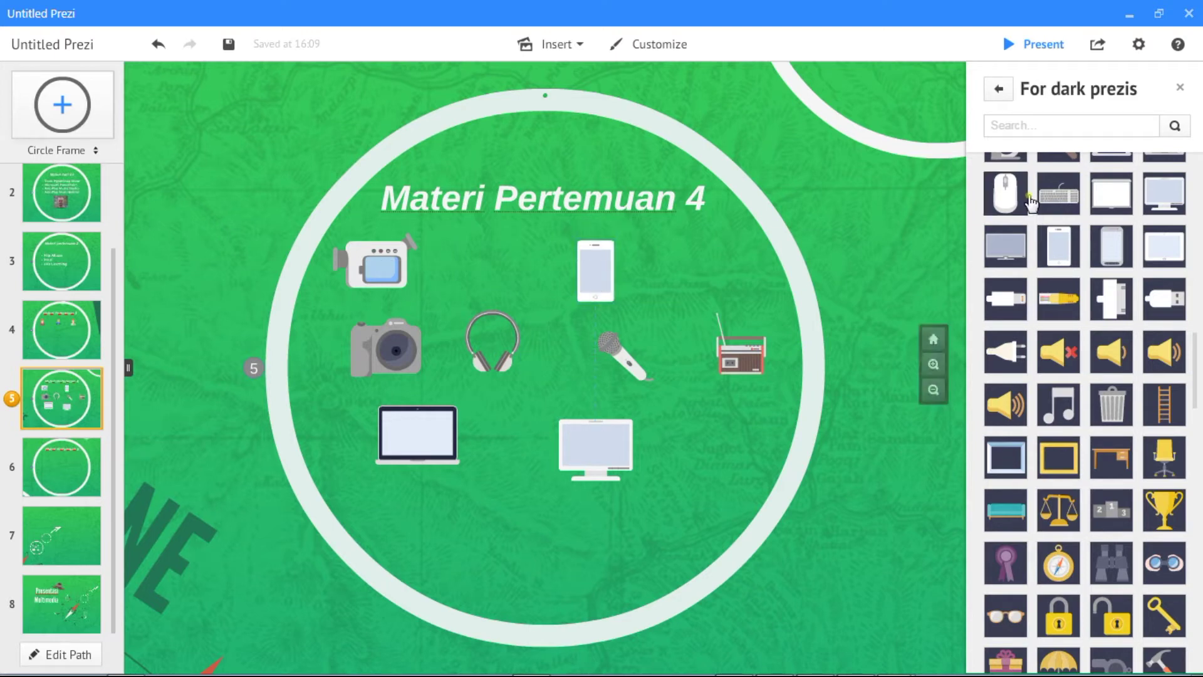
- Go to the sixth frame, Materi Pertemuan 5
{"action": "left_click", "coordinate": [580, 47]}
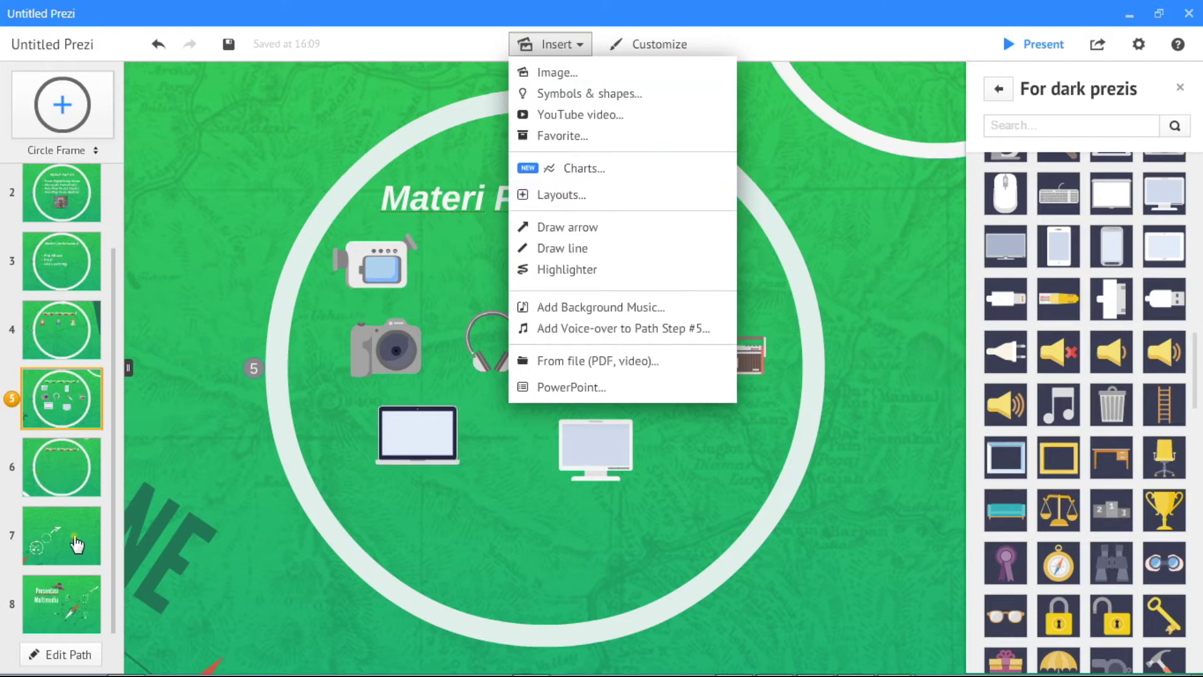
{"action": "left_click", "coordinate": [54, 531]}
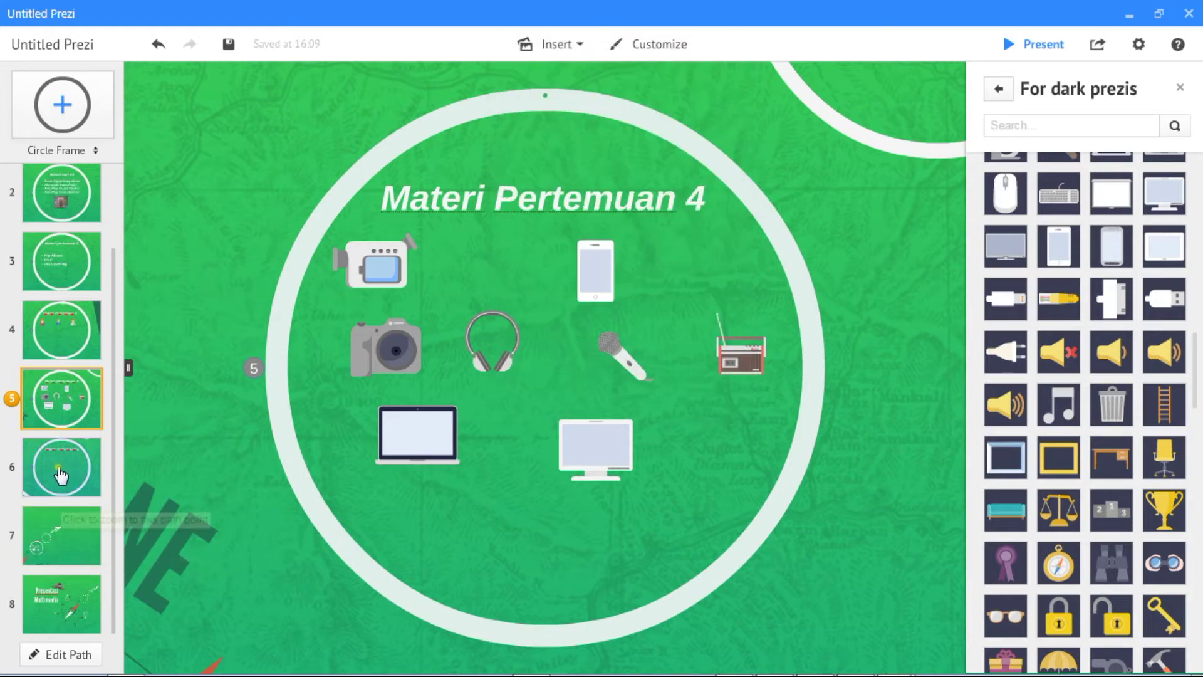
{"action": "left_click", "coordinate": [61, 474]}
- Start inserting a YouTube video in the sixth frame and switch to the browser, showing the channel's video list in YouTube Studio
{"action": "left_click", "coordinate": [483, 315]}
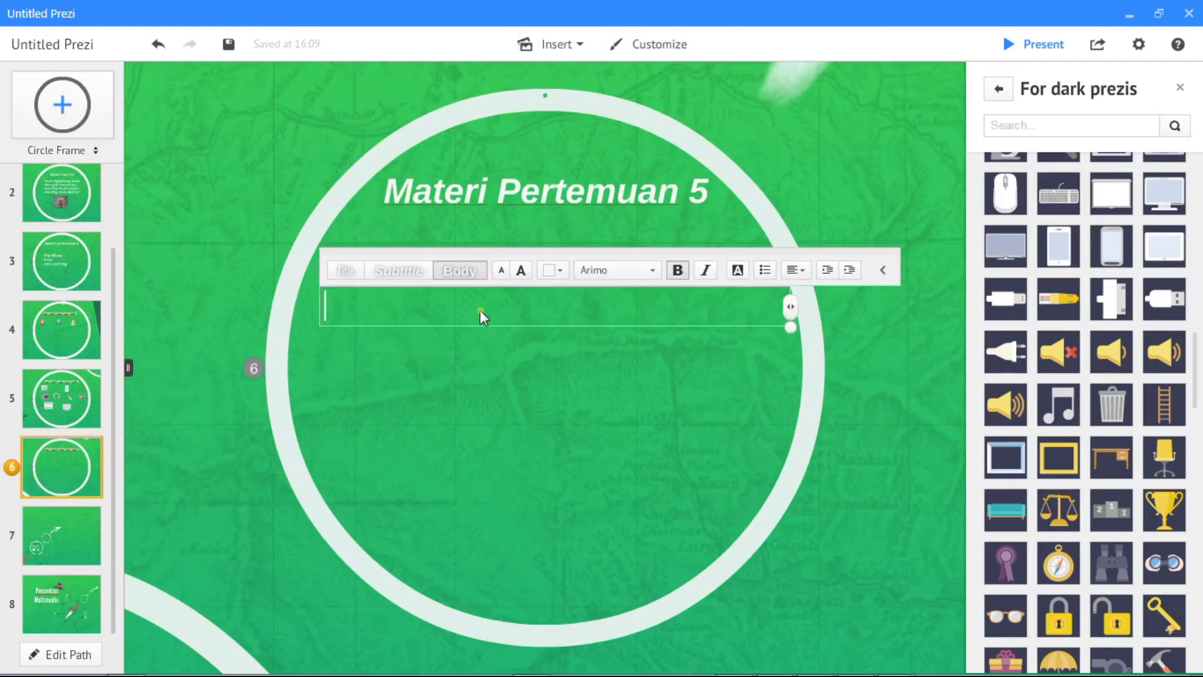
{"action": "left_click", "coordinate": [587, 47]}
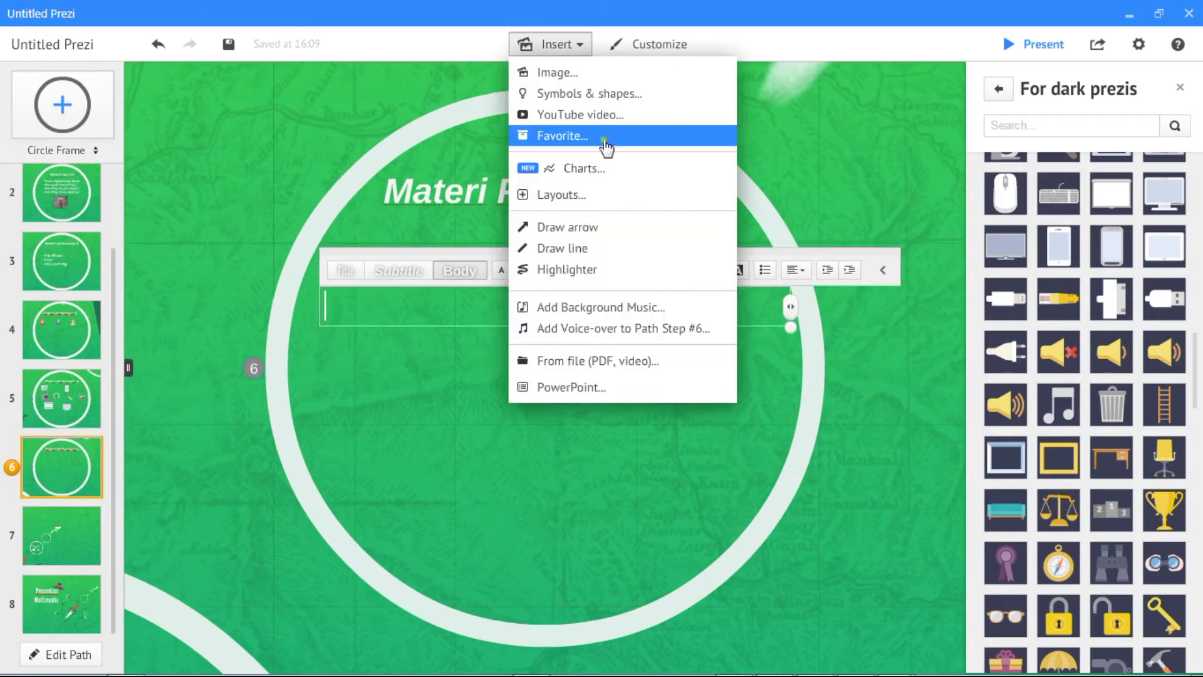
{"action": "left_click", "coordinate": [603, 116]}
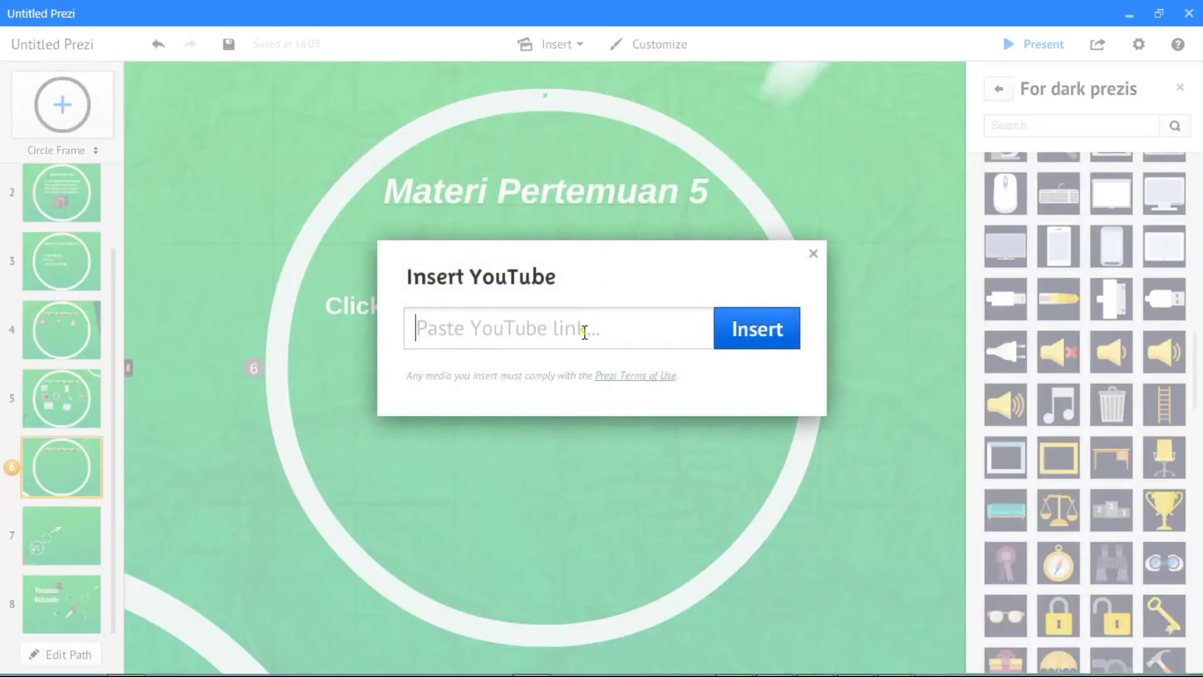
{"action": "mouse_move", "coordinate": [656, 651]}
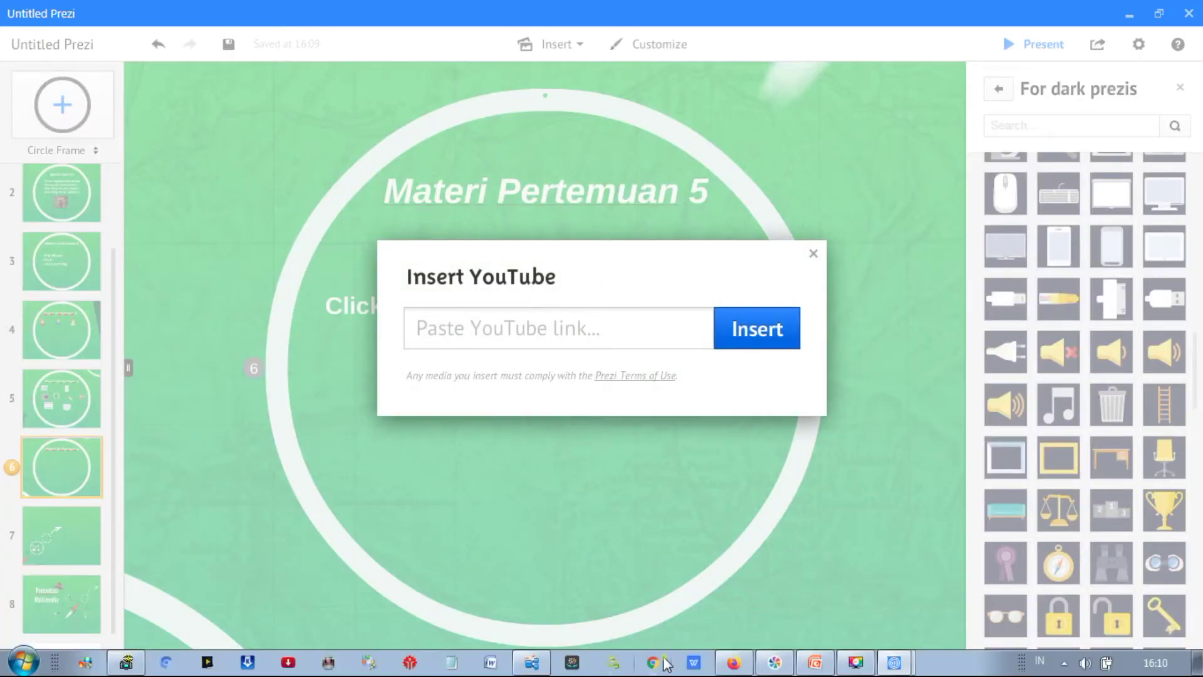
{"action": "left_click", "coordinate": [734, 664]}
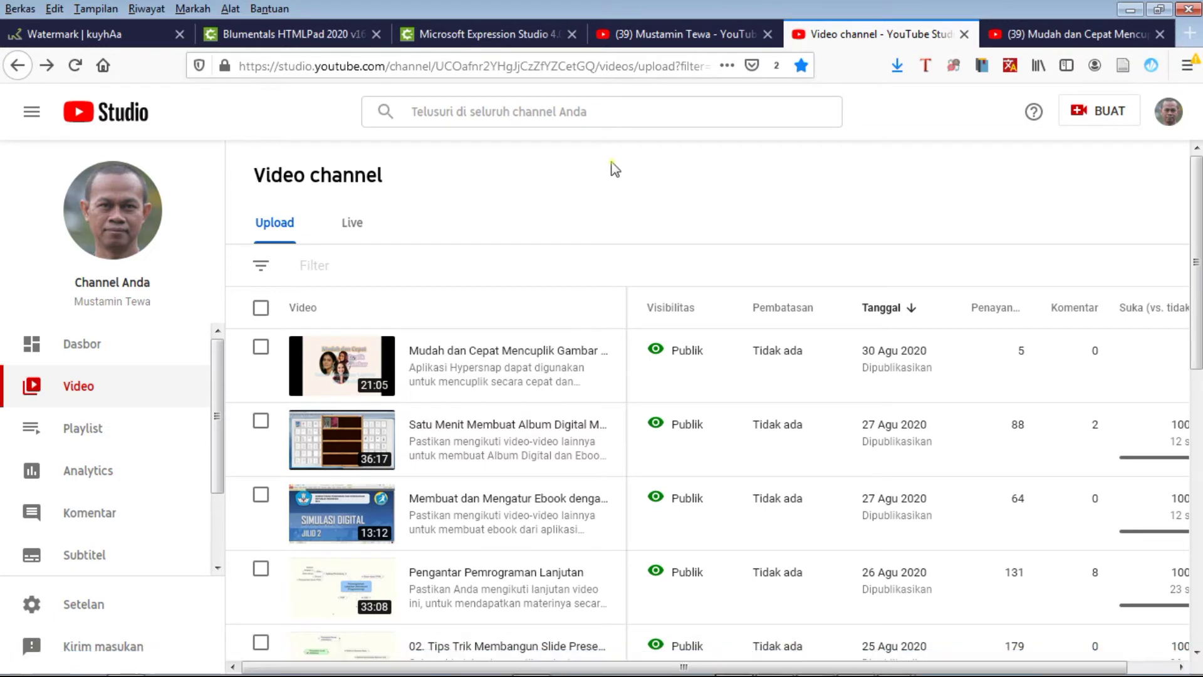
{"action": "left_click", "coordinate": [649, 36]}
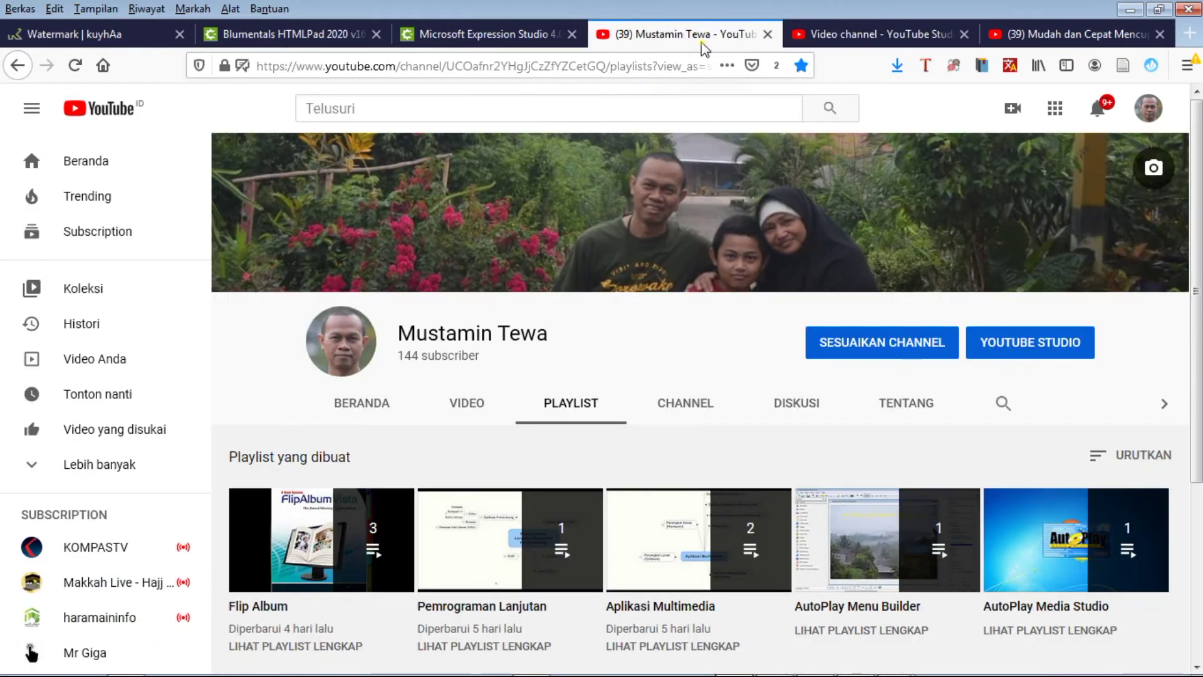
{"action": "left_click", "coordinate": [898, 35]}
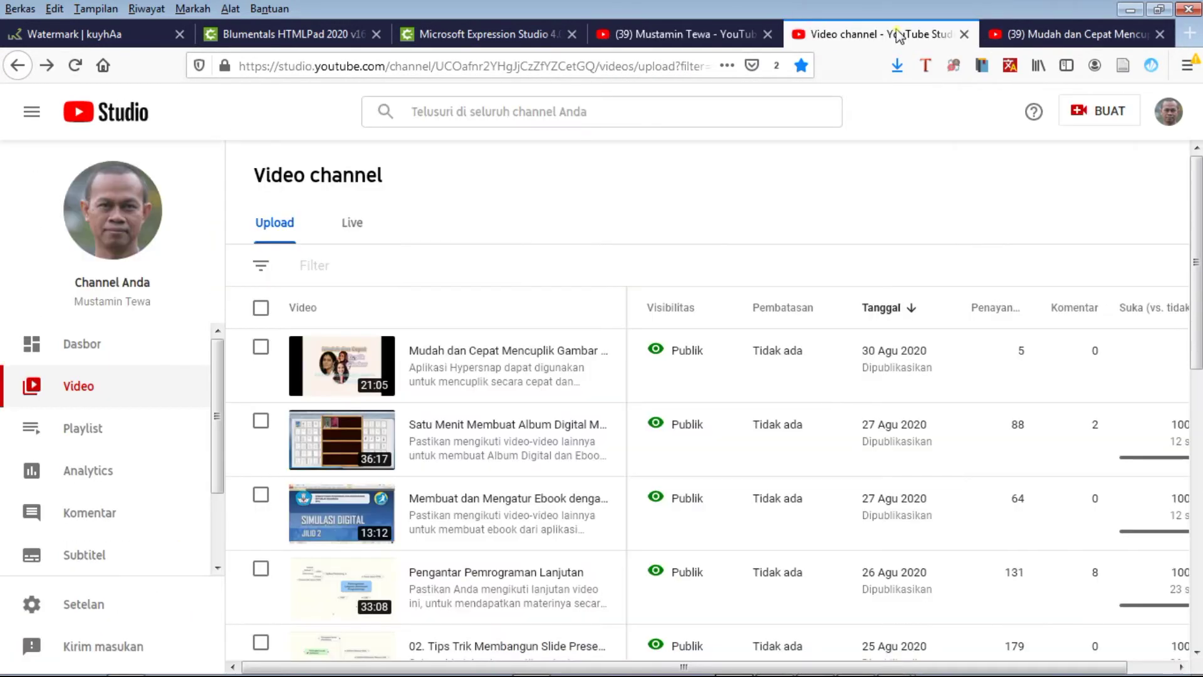
- Open the Flip Album Vista digital album video, 36:17 long, on YouTube and copy its link
{"action": "mouse_move", "coordinate": [514, 439]}
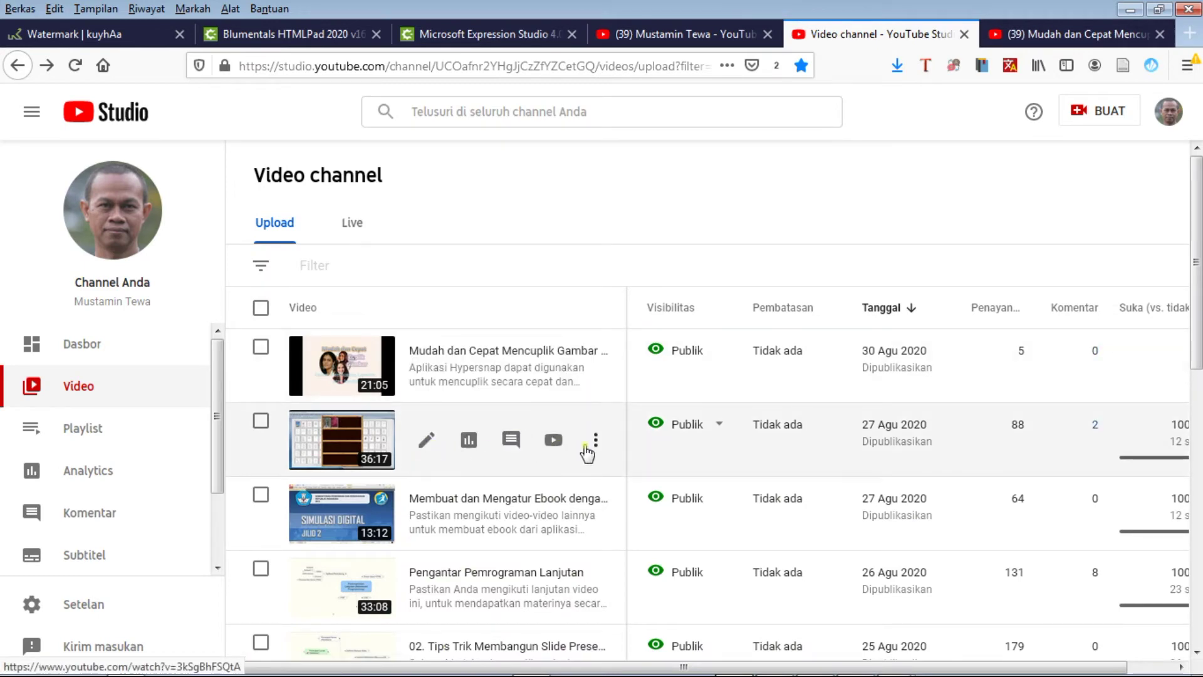
{"action": "left_click", "coordinate": [555, 448]}
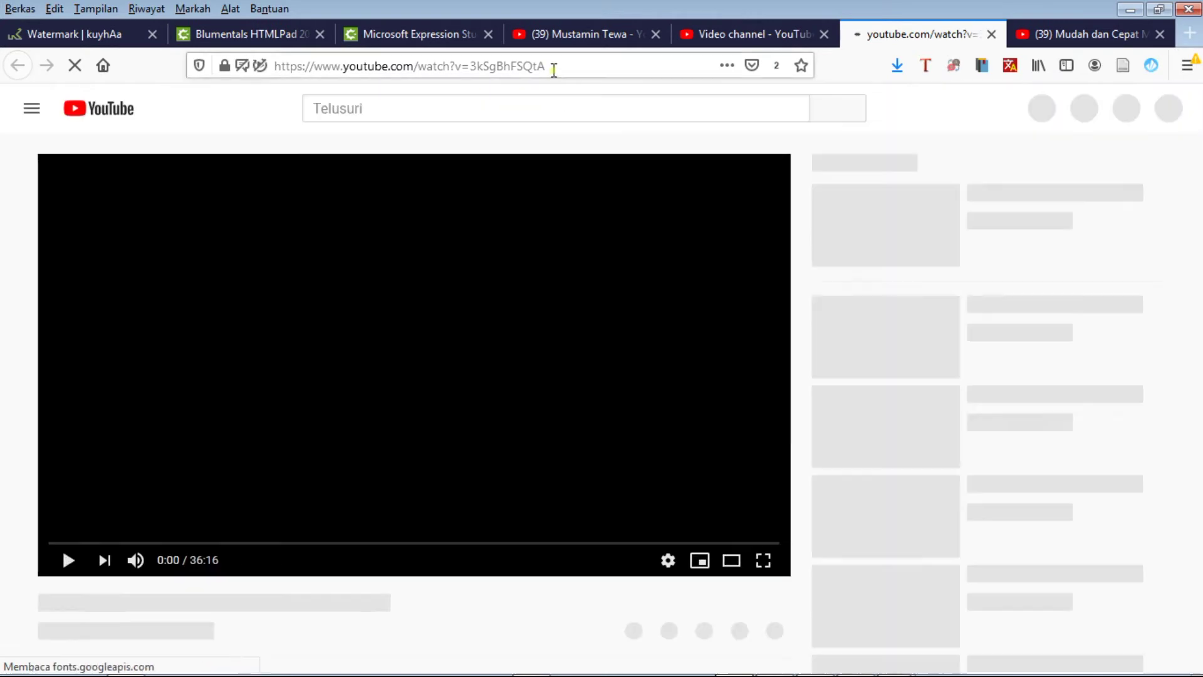
{"action": "left_click", "coordinate": [553, 66]}
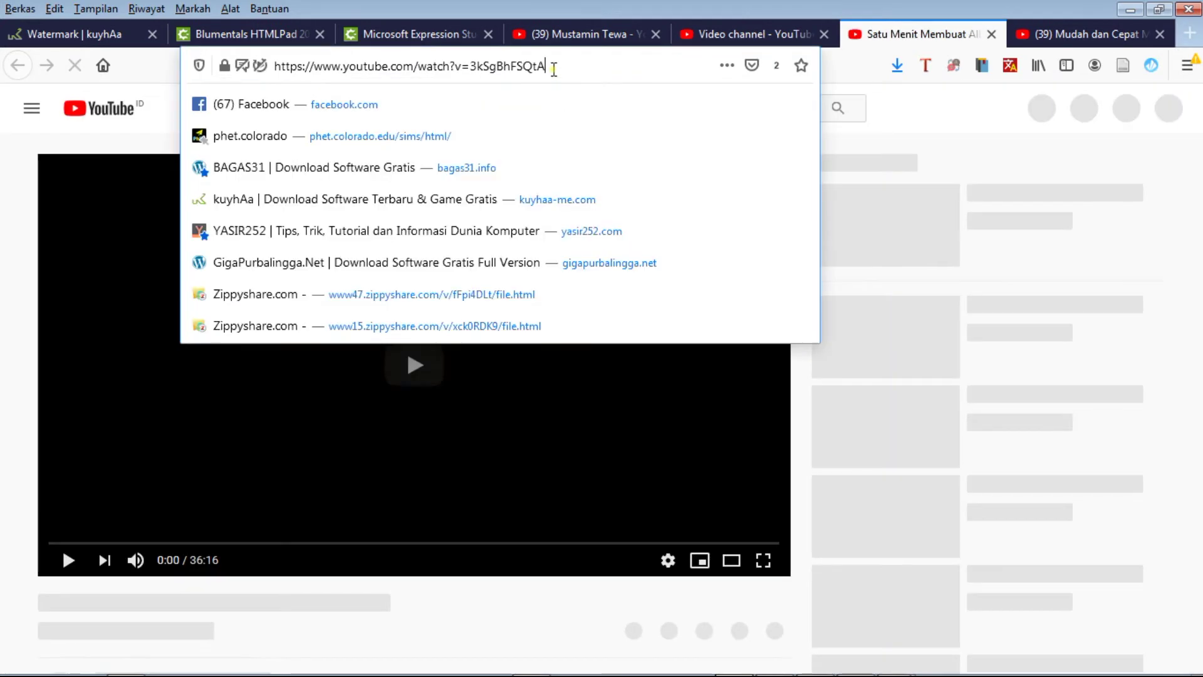
{"action": "right_click", "coordinate": [490, 67]}
{"action": "left_click", "coordinate": [531, 123]}
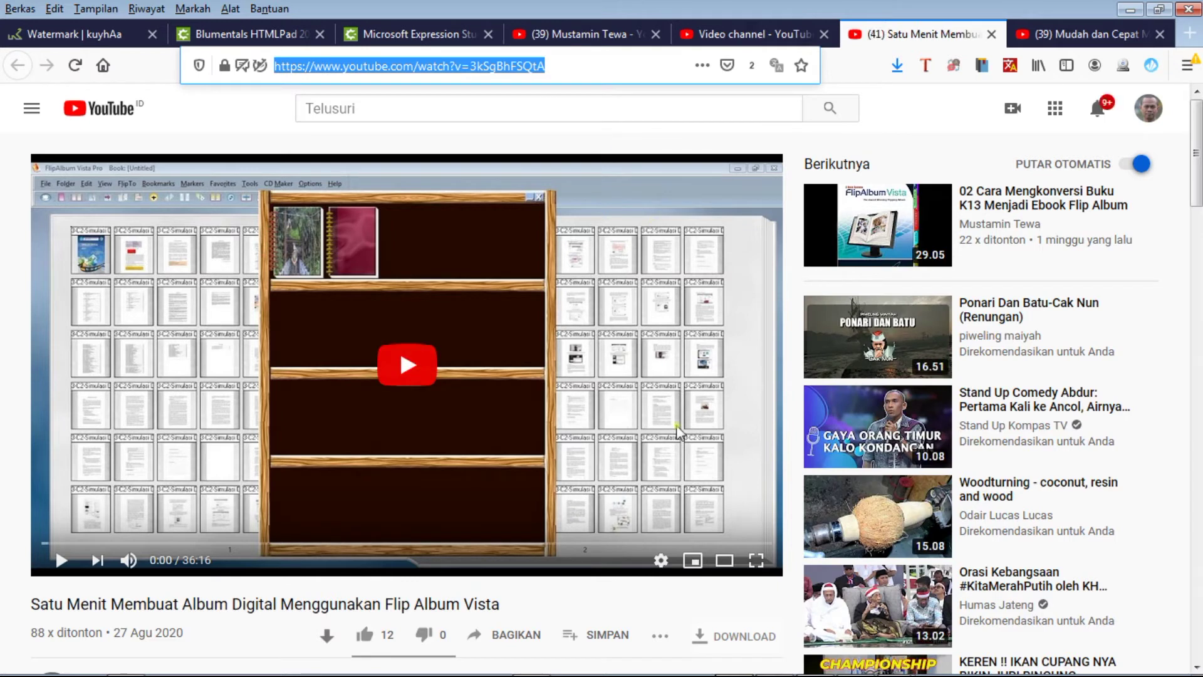
- Switch back to the Untitled Prezi window and try to insert the YouTube video from the copied link
{"action": "left_click", "coordinate": [894, 663]}
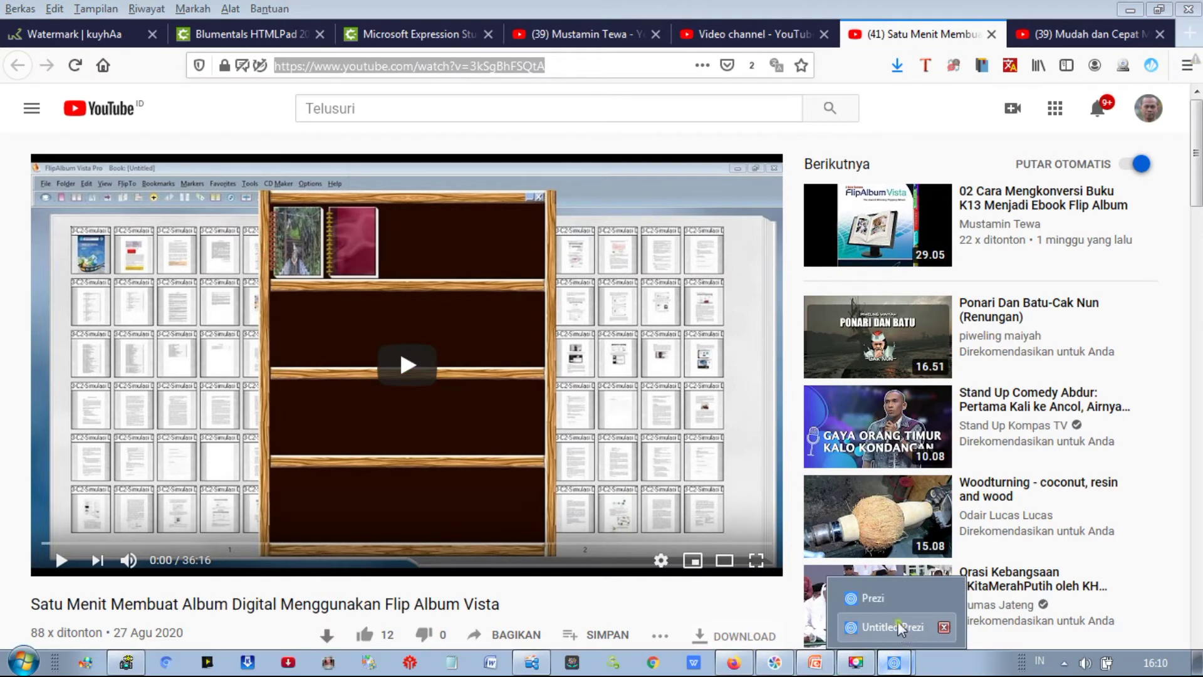
{"action": "left_click", "coordinate": [889, 600]}
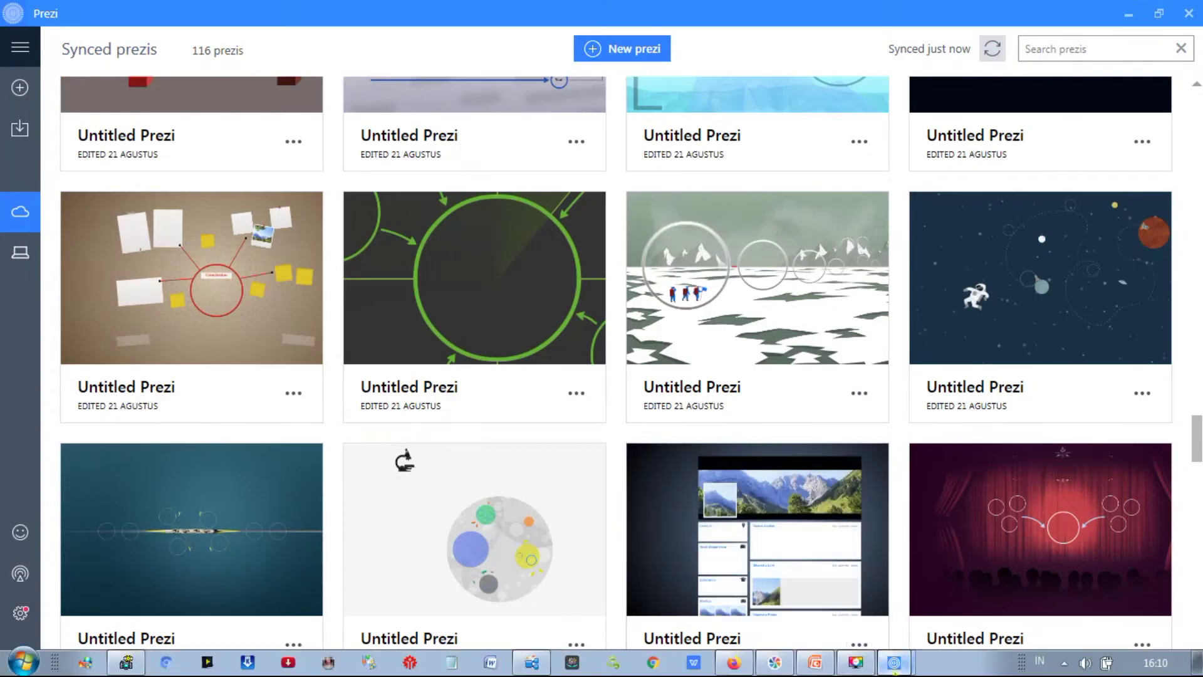
{"action": "left_click", "coordinate": [894, 662]}
{"action": "left_click", "coordinate": [902, 627]}
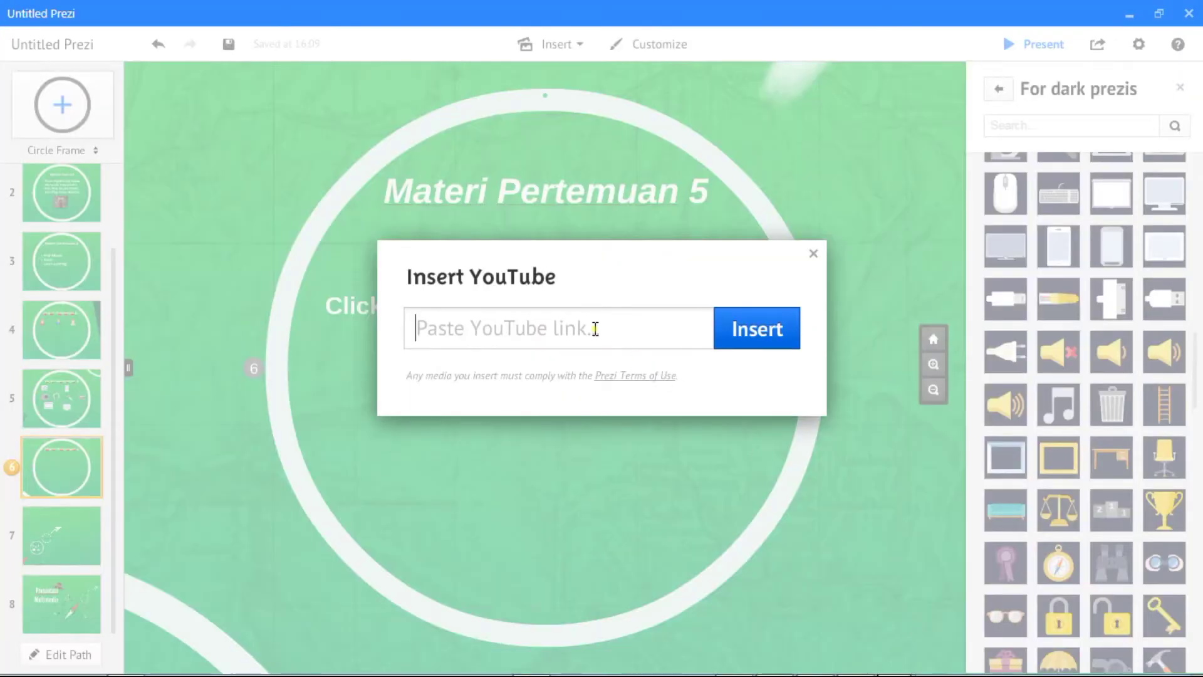
{"action": "right_click", "coordinate": [595, 328]}
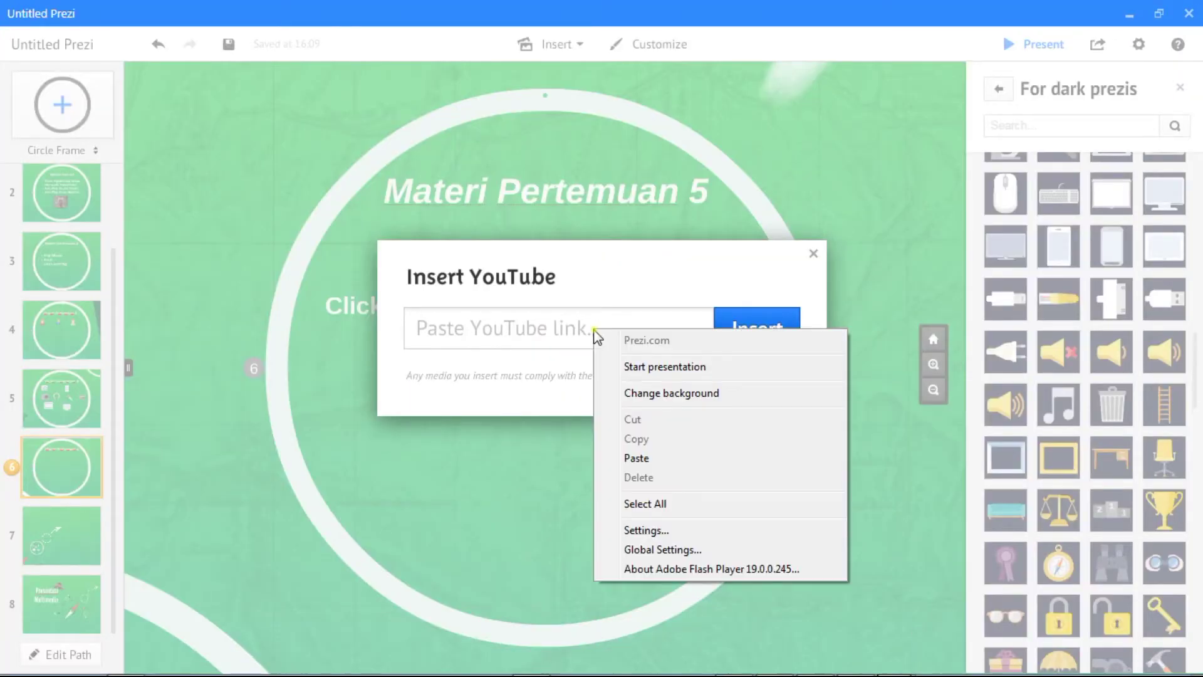
{"action": "left_click", "coordinate": [644, 456]}
{"action": "left_click", "coordinate": [755, 331]}
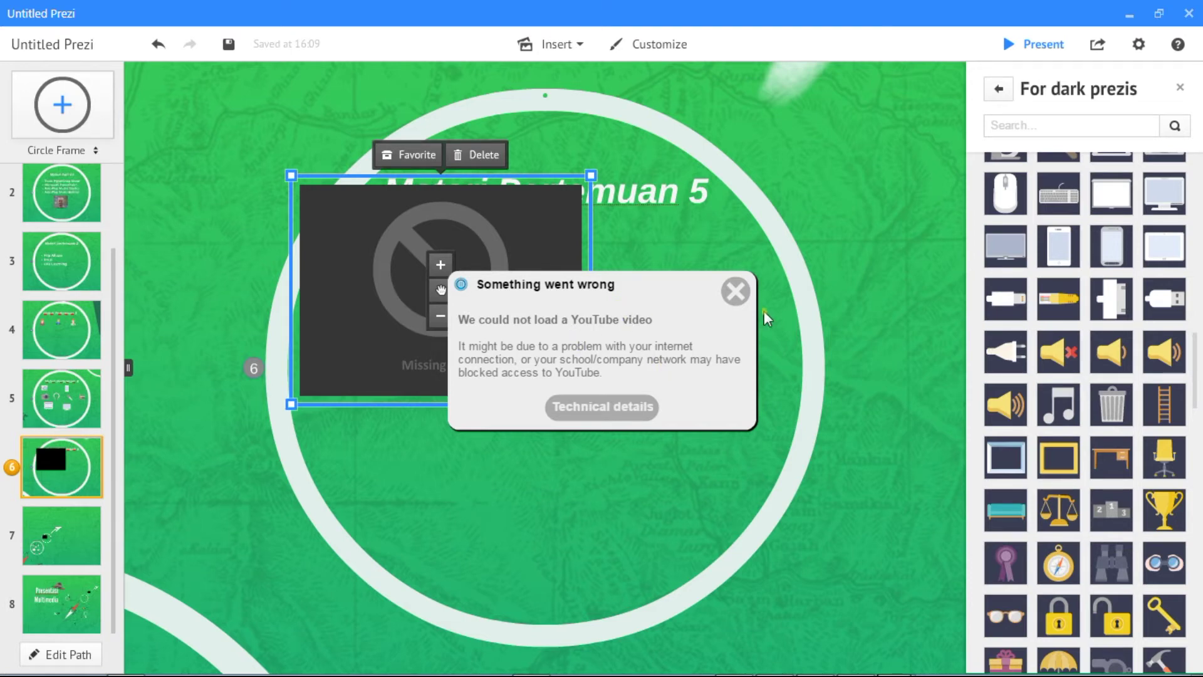
- Dismiss the error message, then enlarge the video placeholder and center it below the sixth frame's title
{"action": "left_click", "coordinate": [735, 290]}
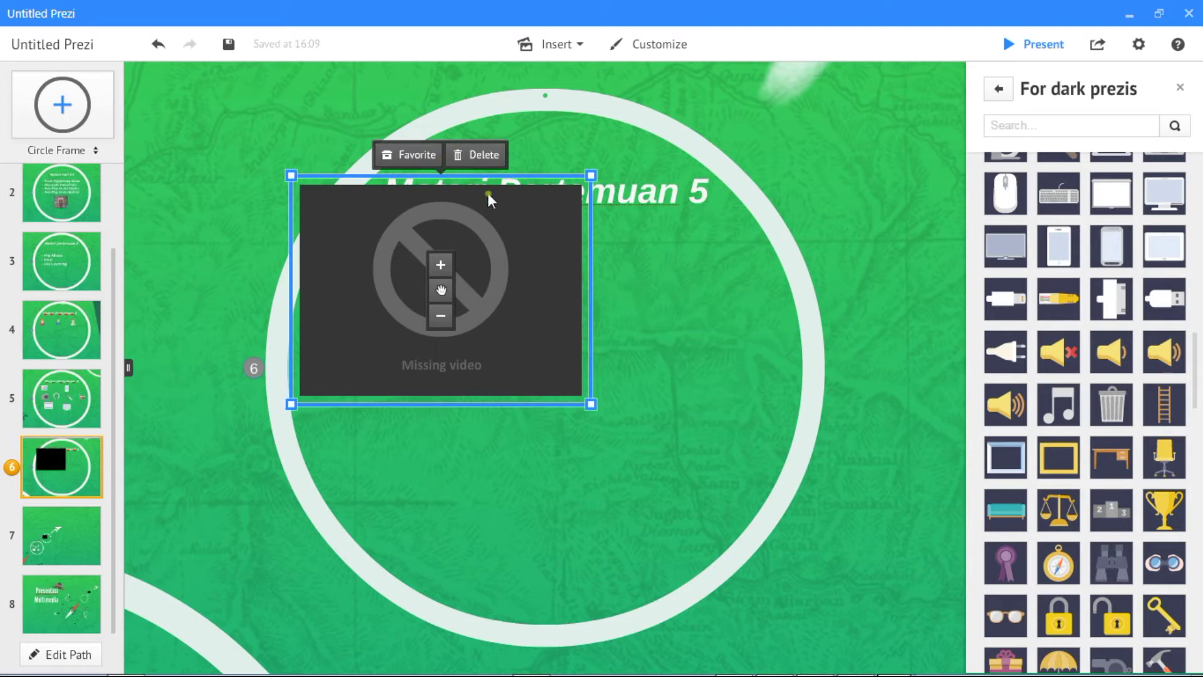
{"action": "left_click_drag", "start_coordinate": [475, 212], "coordinate": [578, 303]}
{"action": "left_click", "coordinate": [605, 516]}
{"action": "left_click", "coordinate": [531, 430]}
{"action": "left_click_drag", "start_coordinate": [693, 470], "coordinate": [723, 494]}
{"action": "left_click", "coordinate": [755, 423]}
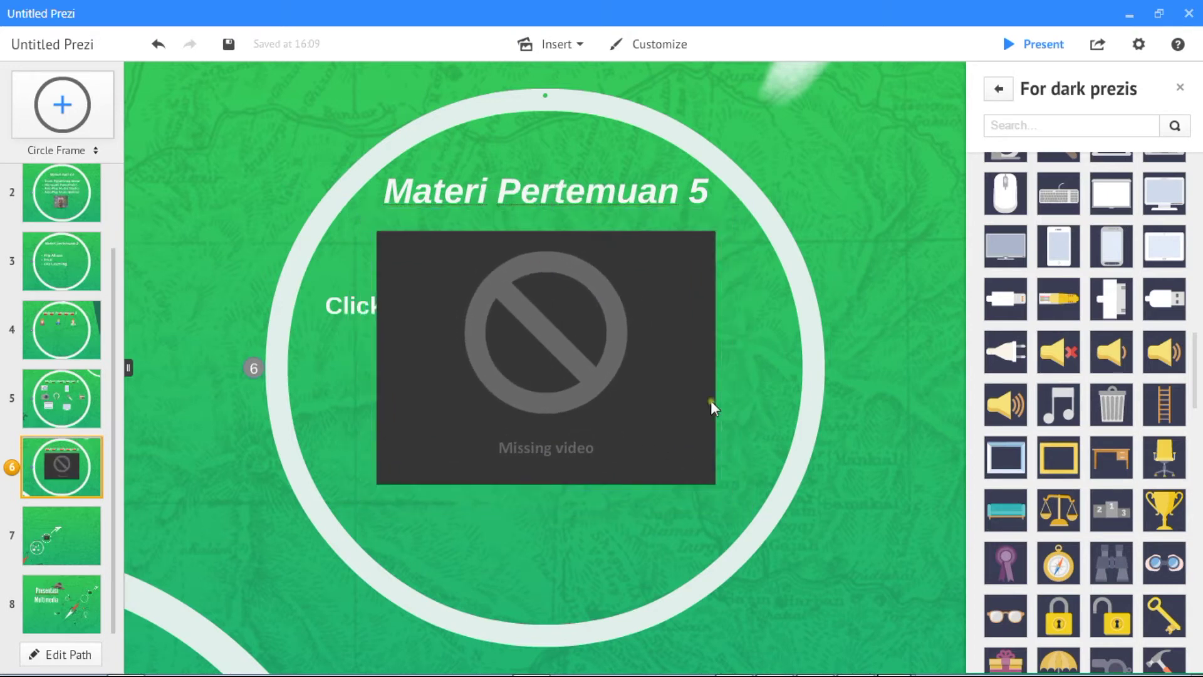
- Delete the missing-video placeholder from the sixth frame
{"action": "left_click", "coordinate": [665, 401]}
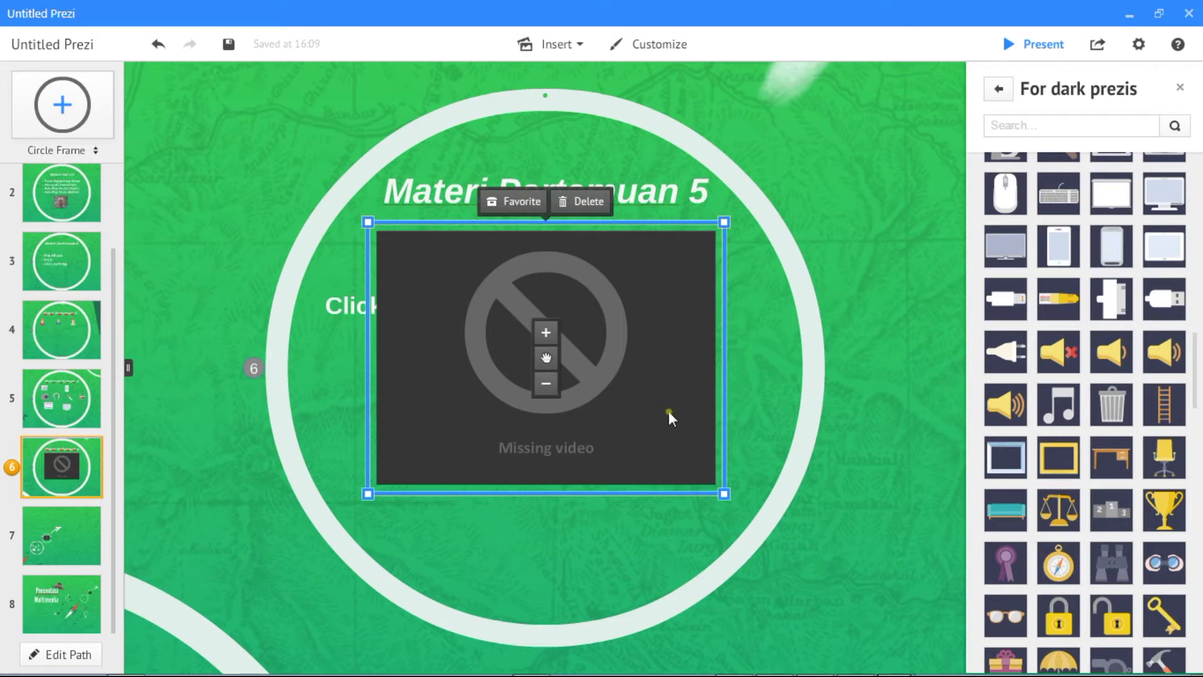
{"action": "left_click", "coordinate": [730, 390]}
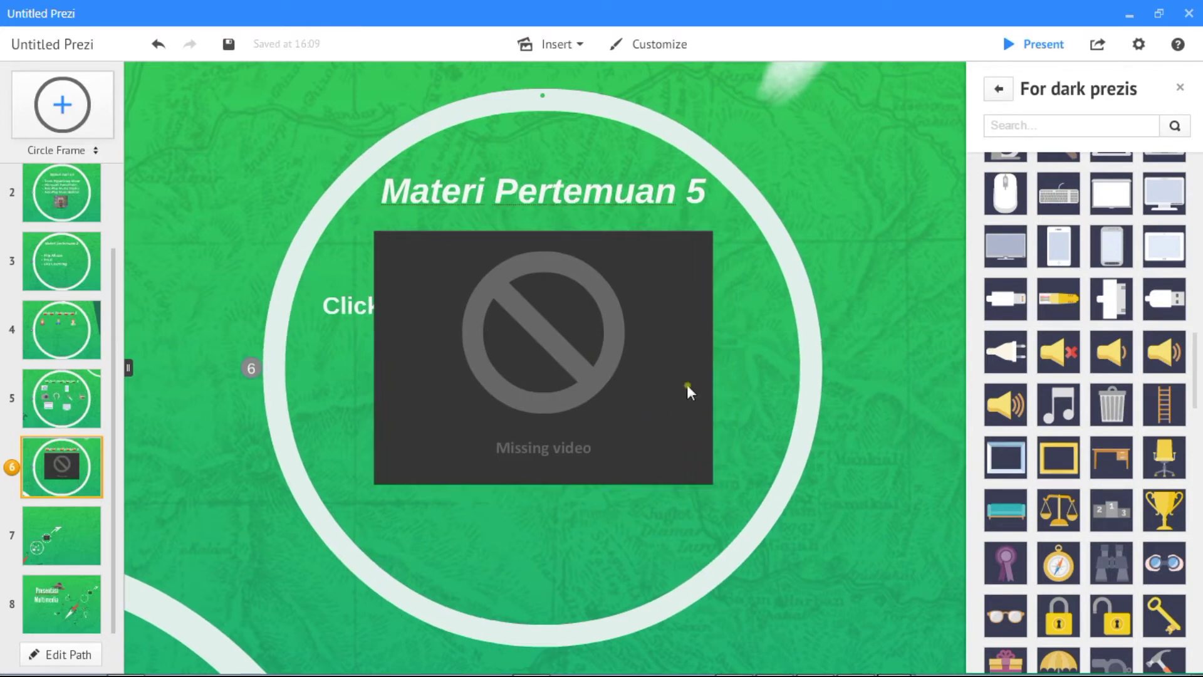
{"action": "left_click", "coordinate": [663, 379]}
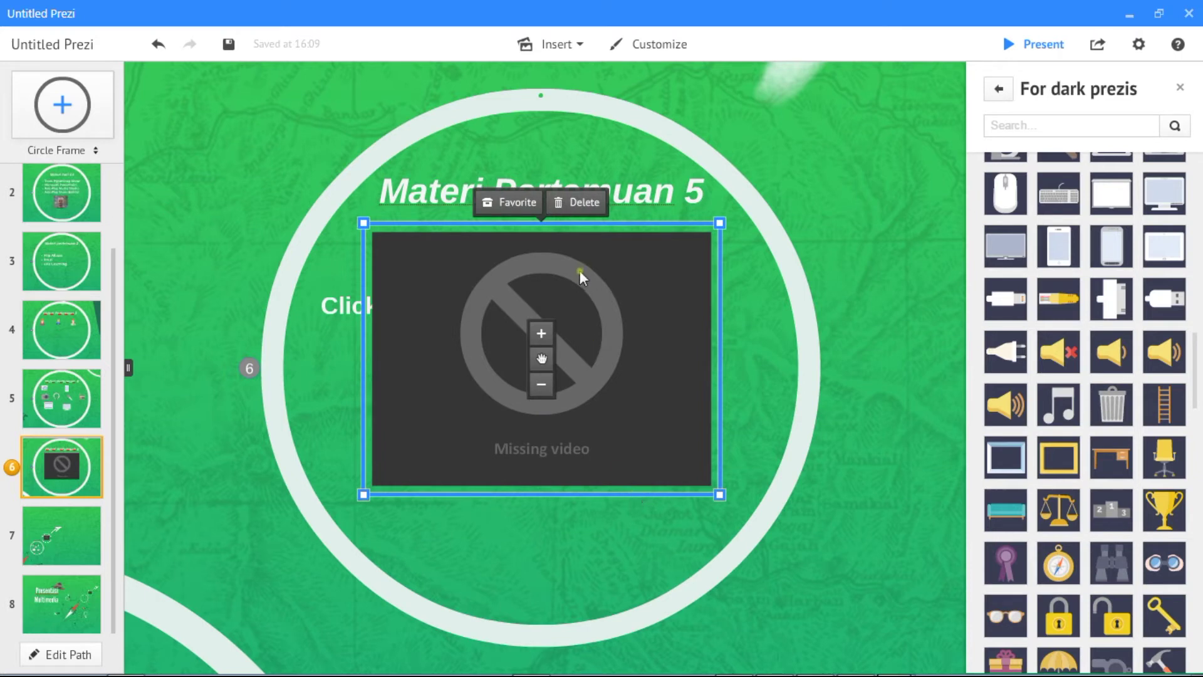
{"action": "left_click", "coordinate": [578, 202]}
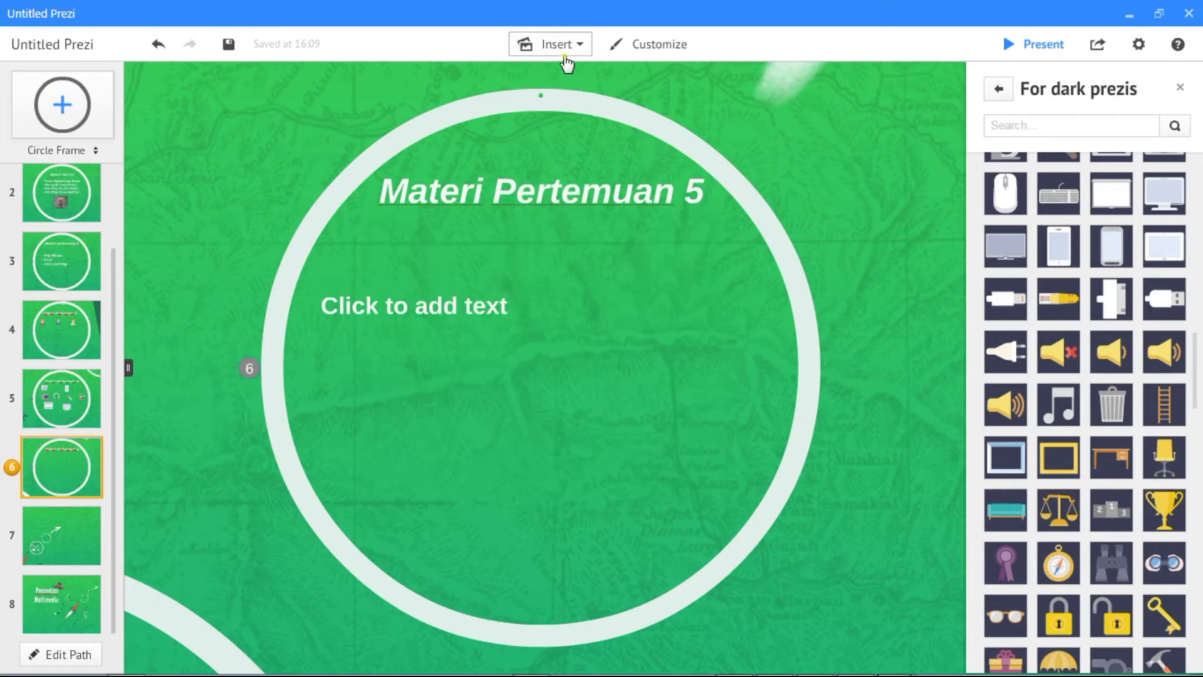
- Open the collection of favorite content to see what can be inserted from it
{"action": "left_click", "coordinate": [568, 47]}
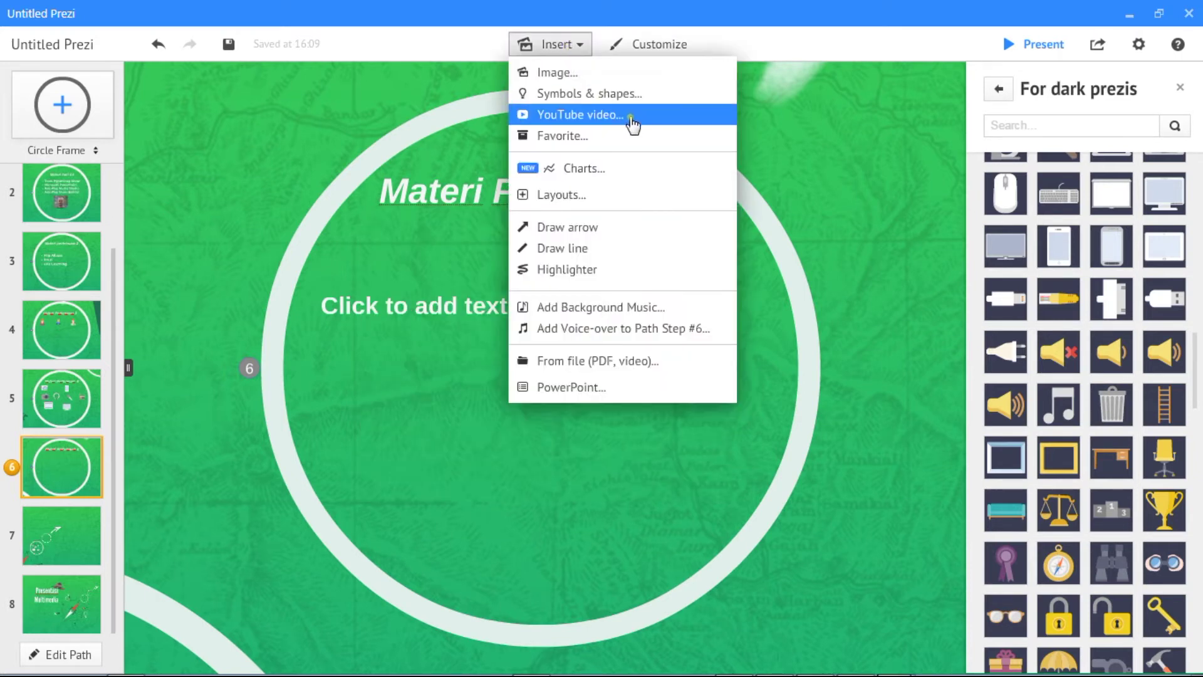
{"action": "left_click", "coordinate": [587, 146]}
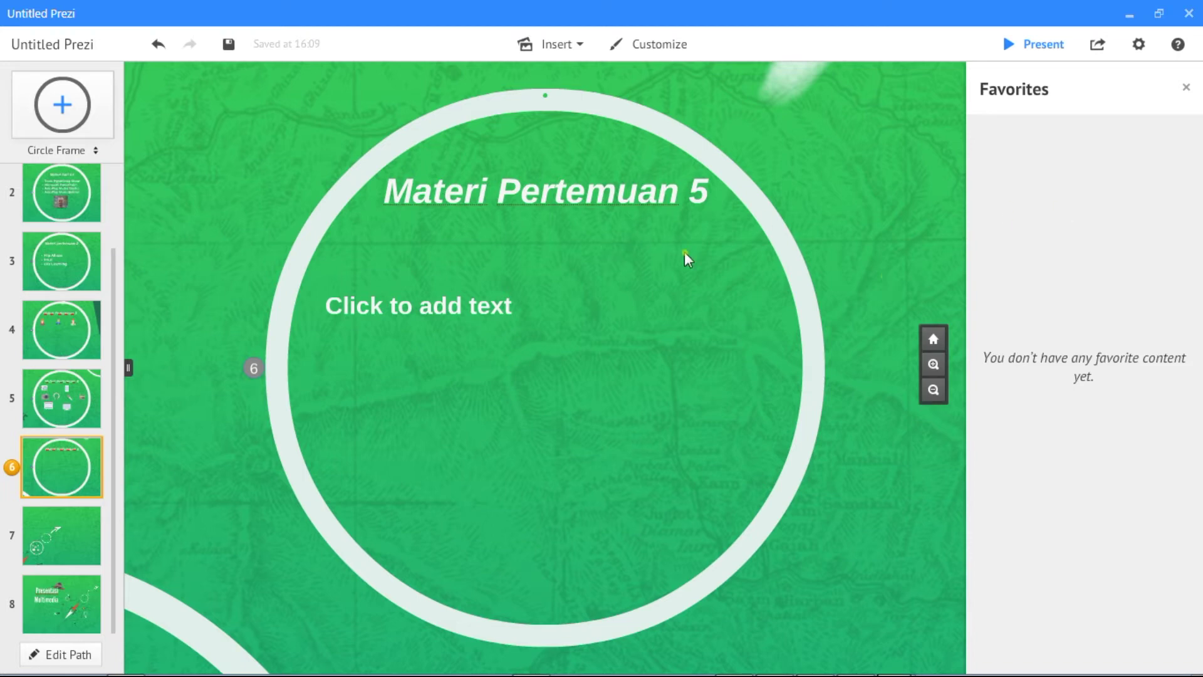
{"action": "left_click", "coordinate": [886, 192]}
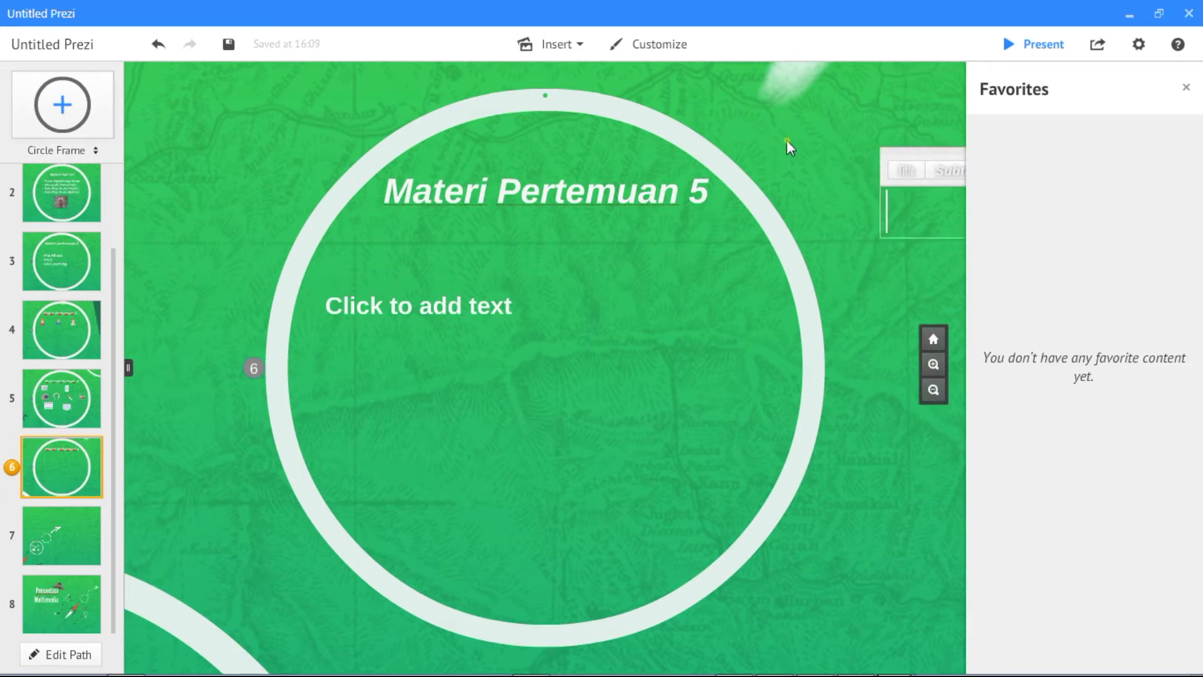
- Draw a short arrow pointing right below the sixth frame's text placeholder and color it bright blue
{"action": "left_click", "coordinate": [577, 47]}
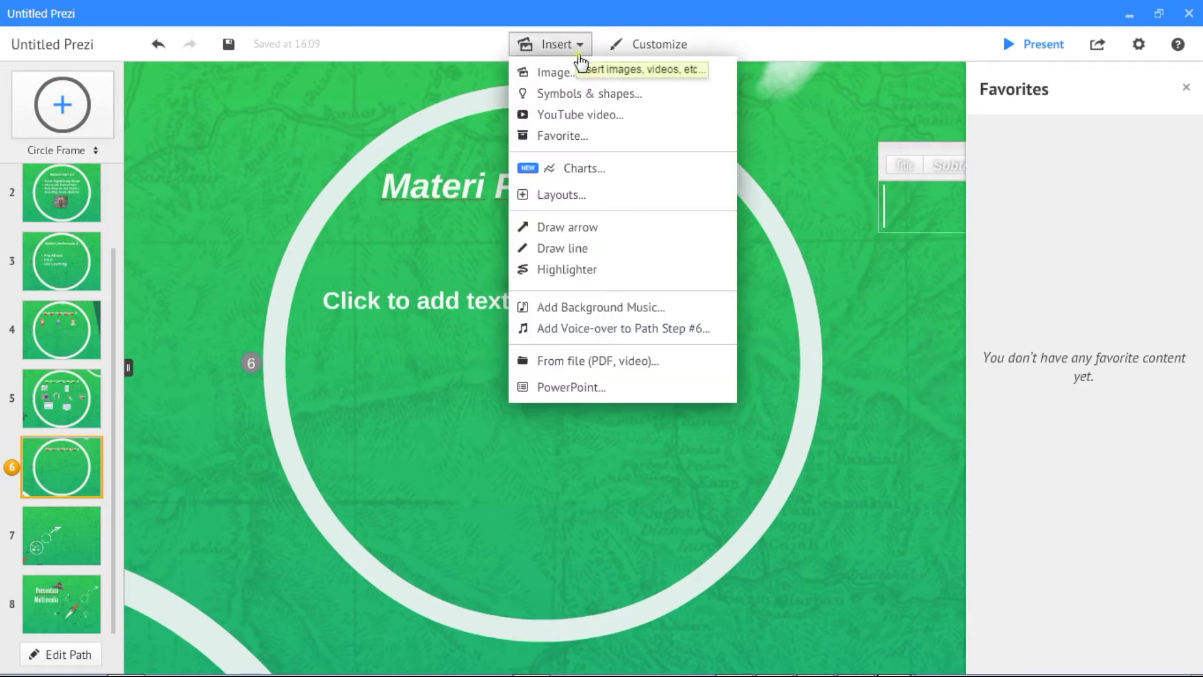
{"action": "left_click", "coordinate": [599, 228]}
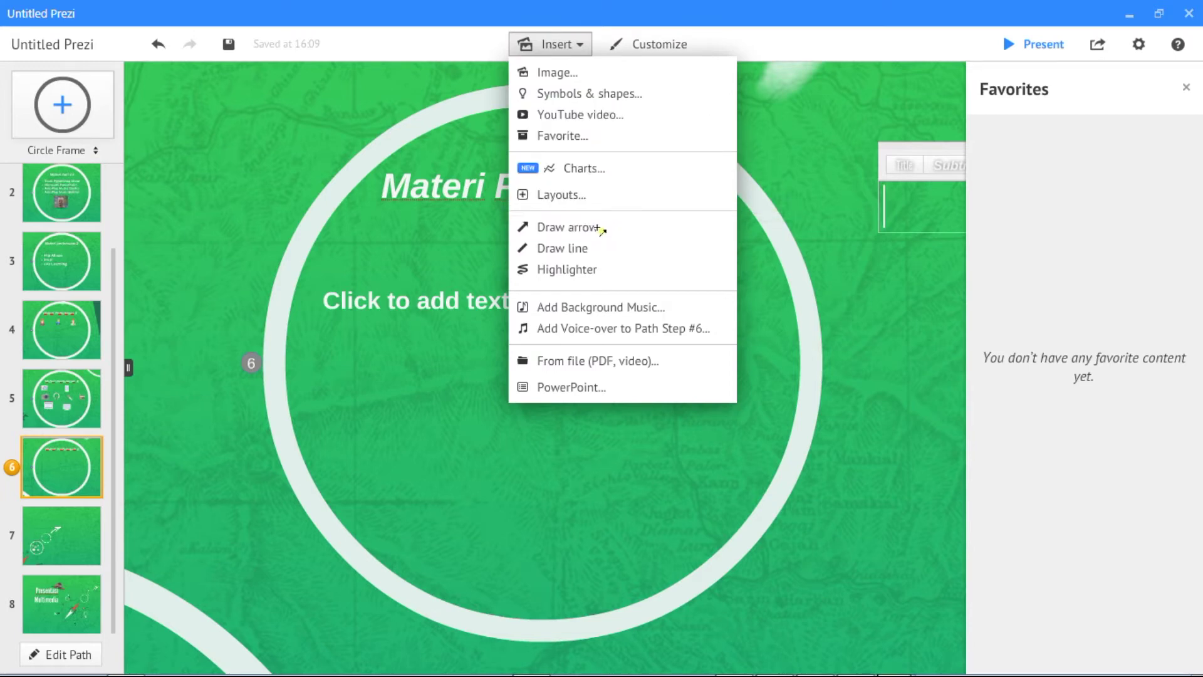
{"action": "mouse_move", "coordinate": [371, 399]}
{"action": "left_mouse_down"}
{"action": "mouse_move", "coordinate": [478, 376]}
{"action": "mouse_move", "coordinate": [500, 407]}
{"action": "left_mouse_up"}
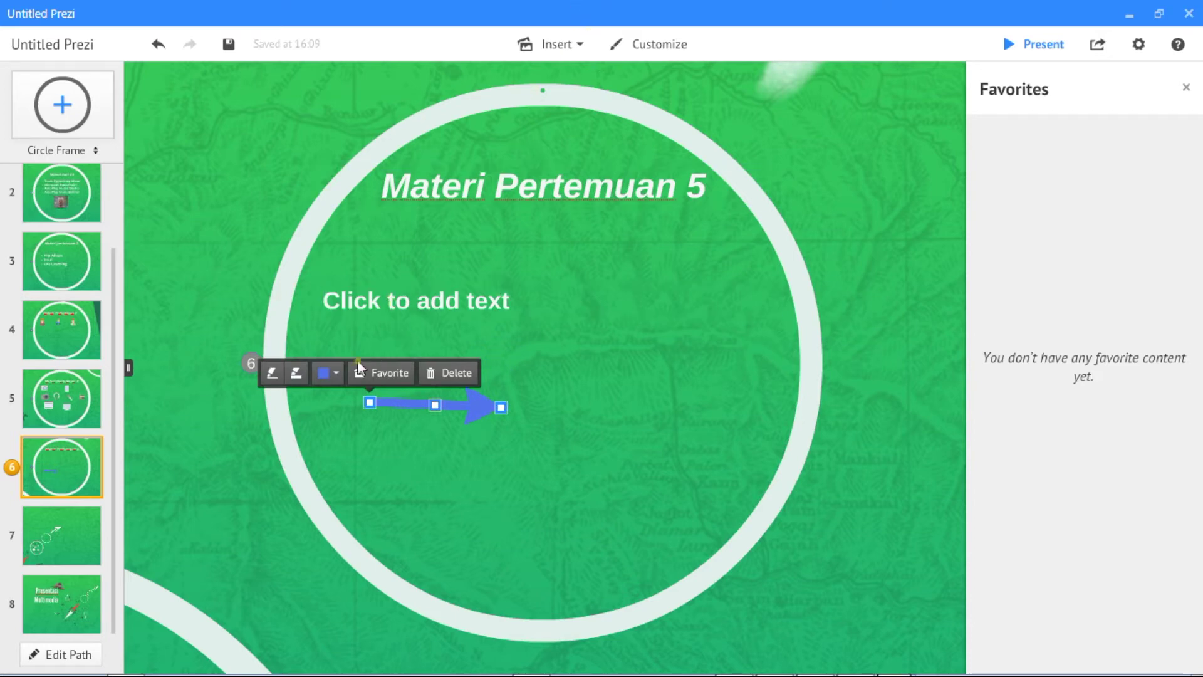
{"action": "left_click", "coordinate": [339, 375]}
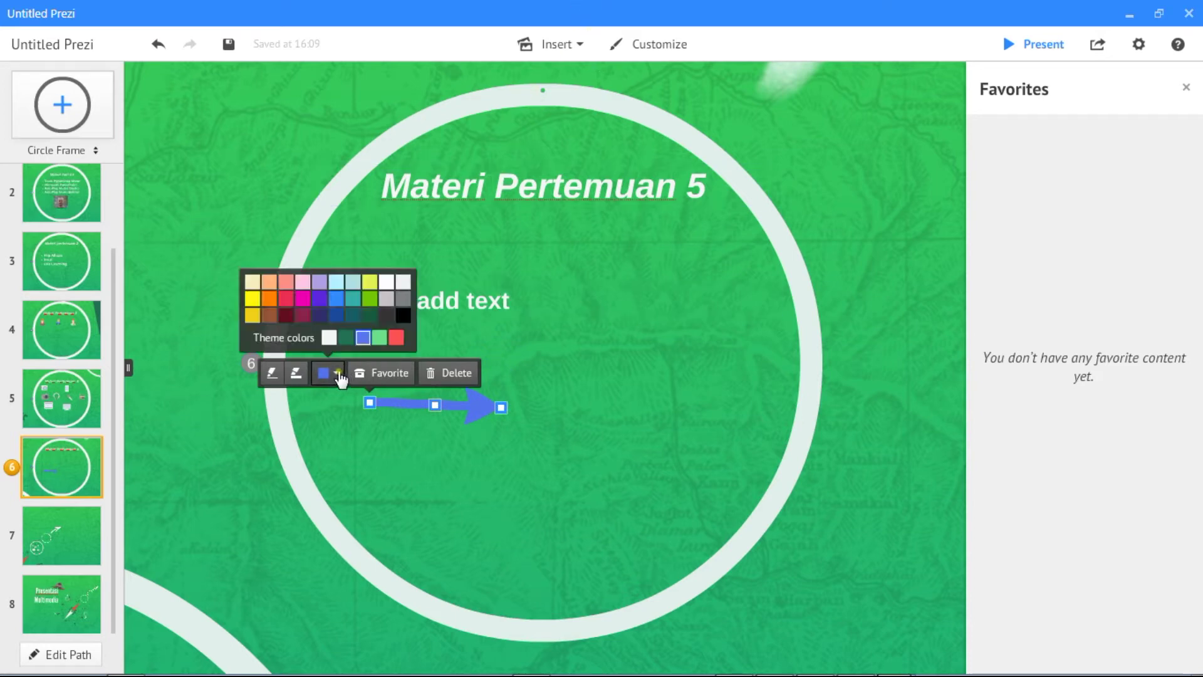
{"action": "left_click", "coordinate": [337, 299]}
- Draw a straight horizontal line below the blue arrow in the sixth frame
{"action": "left_click", "coordinate": [585, 45]}
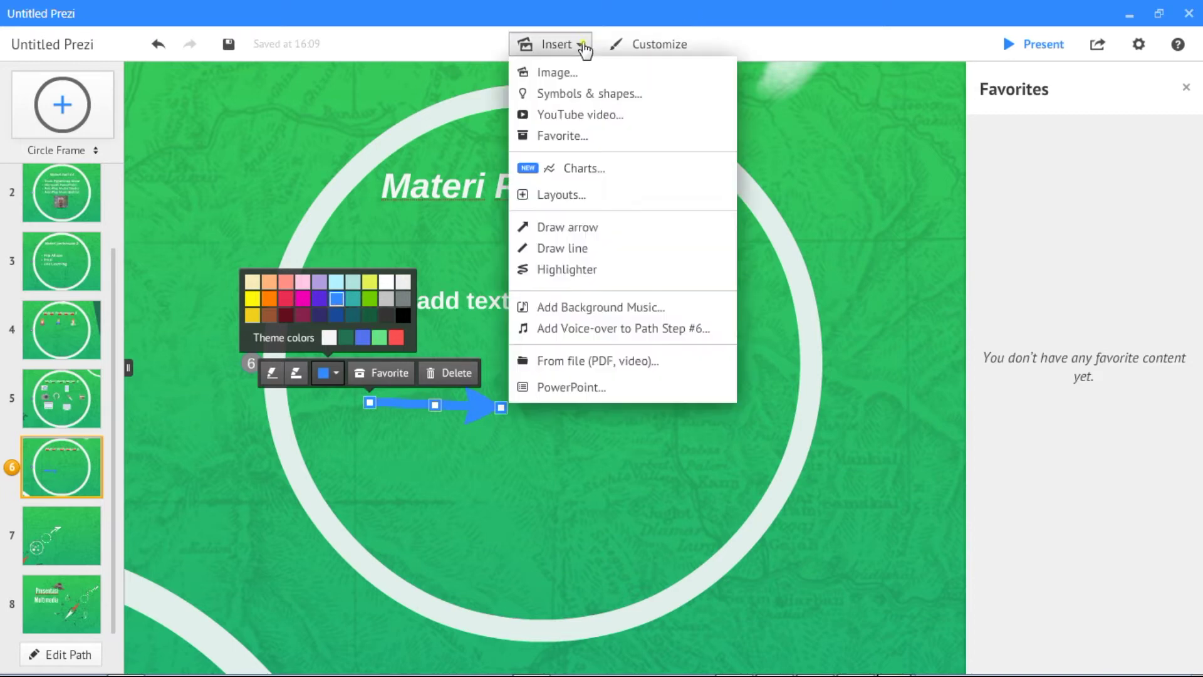
{"action": "left_click", "coordinate": [613, 255]}
{"action": "left_click_drag", "start_coordinate": [597, 458], "coordinate": [621, 457]}
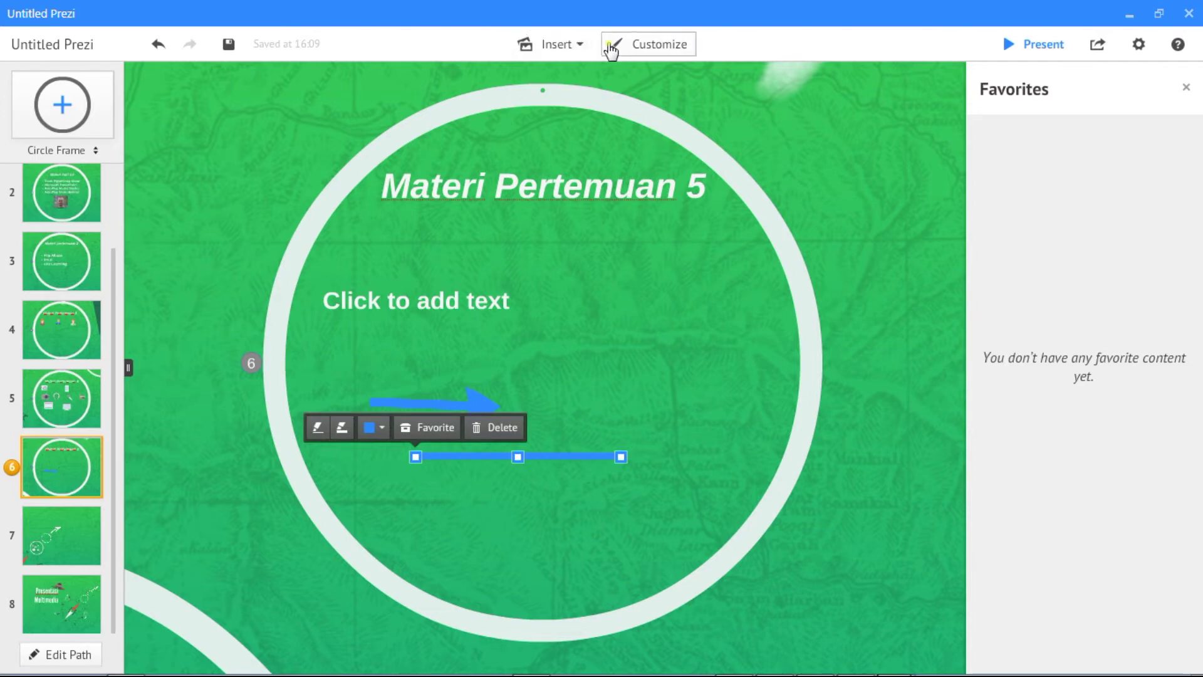
- Draw a winding purple highlighter stroke beside the text placeholder in the sixth frame, ending near the blue line
{"action": "left_click", "coordinate": [564, 46]}
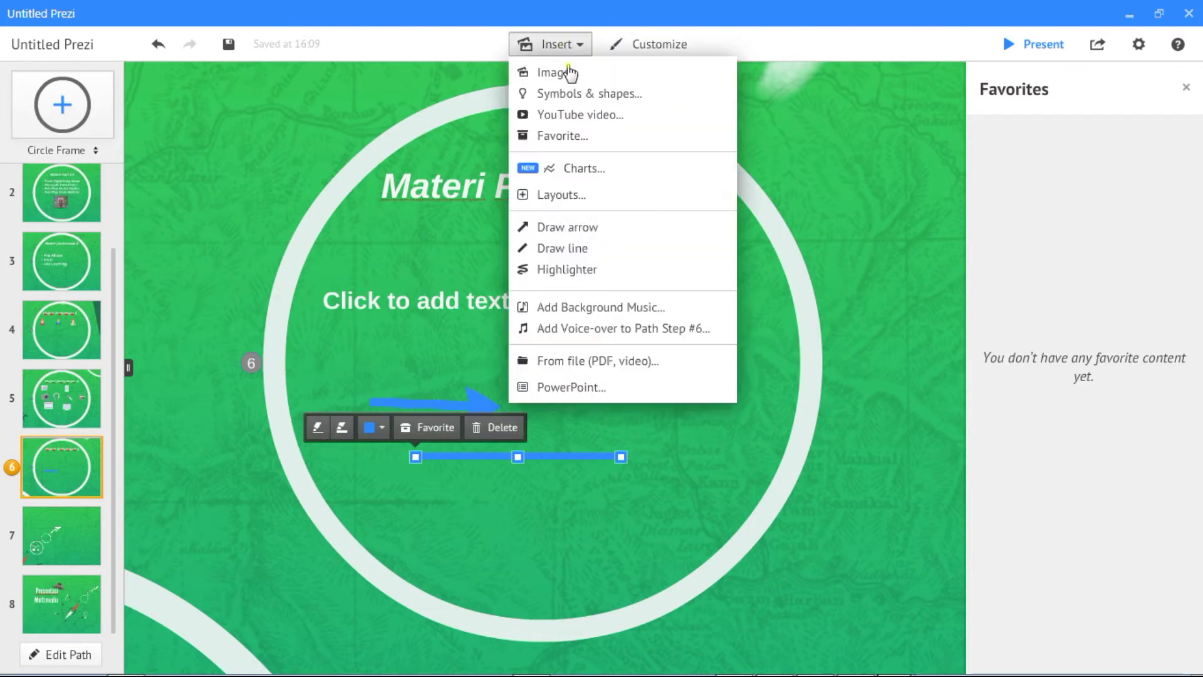
{"action": "left_click", "coordinate": [567, 270]}
{"action": "mouse_move", "coordinate": [533, 269]}
{"action": "left_mouse_down"}
{"action": "mouse_move", "coordinate": [551, 260]}
{"action": "mouse_move", "coordinate": [595, 315]}
{"action": "mouse_move", "coordinate": [648, 321]}
{"action": "mouse_move", "coordinate": [661, 264]}
{"action": "mouse_move", "coordinate": [739, 269]}
{"action": "mouse_move", "coordinate": [715, 362]}
{"action": "mouse_move", "coordinate": [572, 399]}
{"action": "mouse_move", "coordinate": [686, 436]}
{"action": "left_mouse_up"}
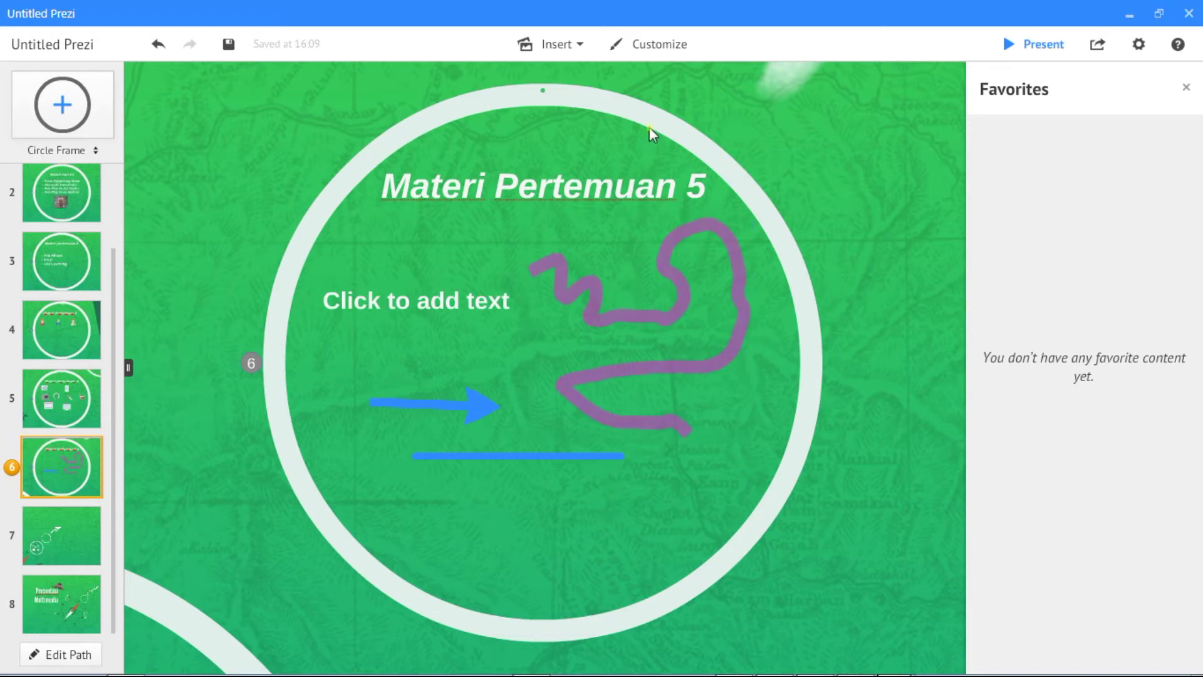
- View the seventh and eighth path steps of the prezi
{"action": "left_click", "coordinate": [582, 45]}
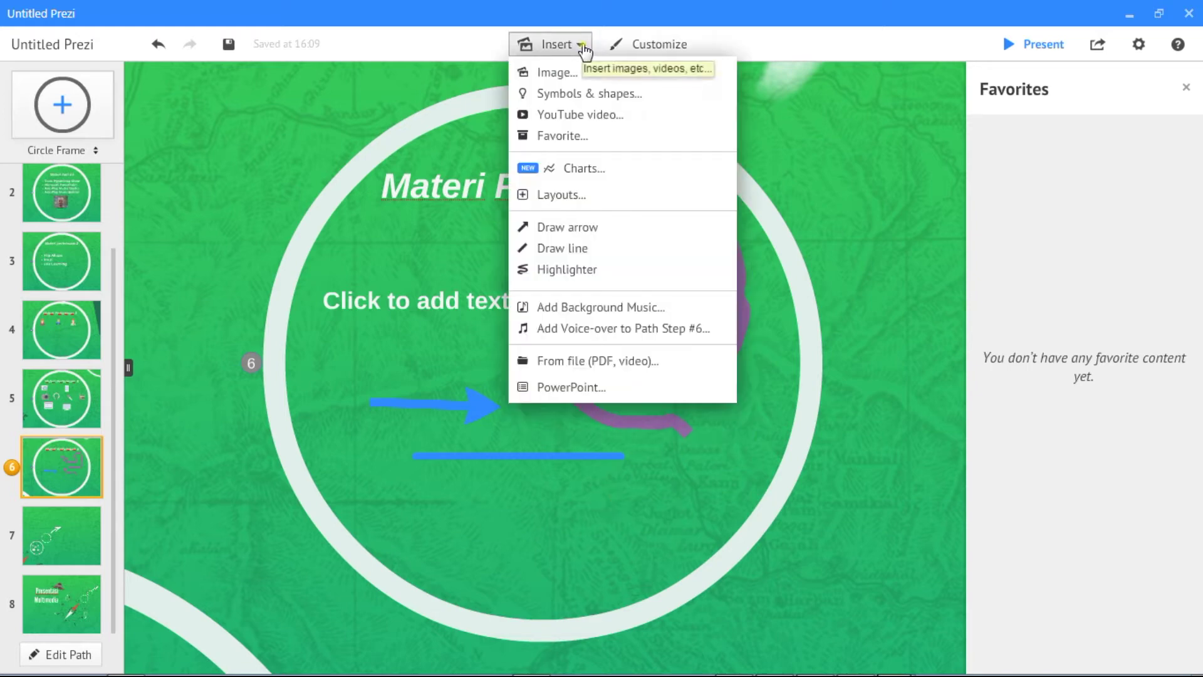
{"action": "left_click", "coordinate": [72, 540]}
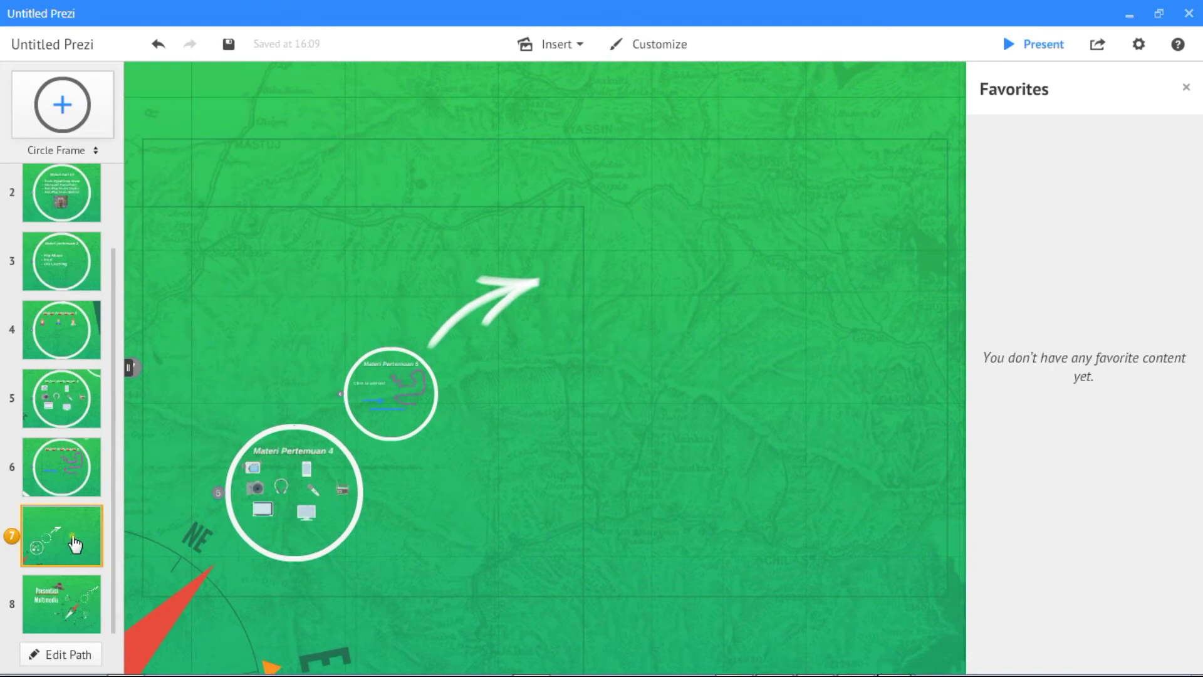
{"action": "left_click", "coordinate": [63, 604]}
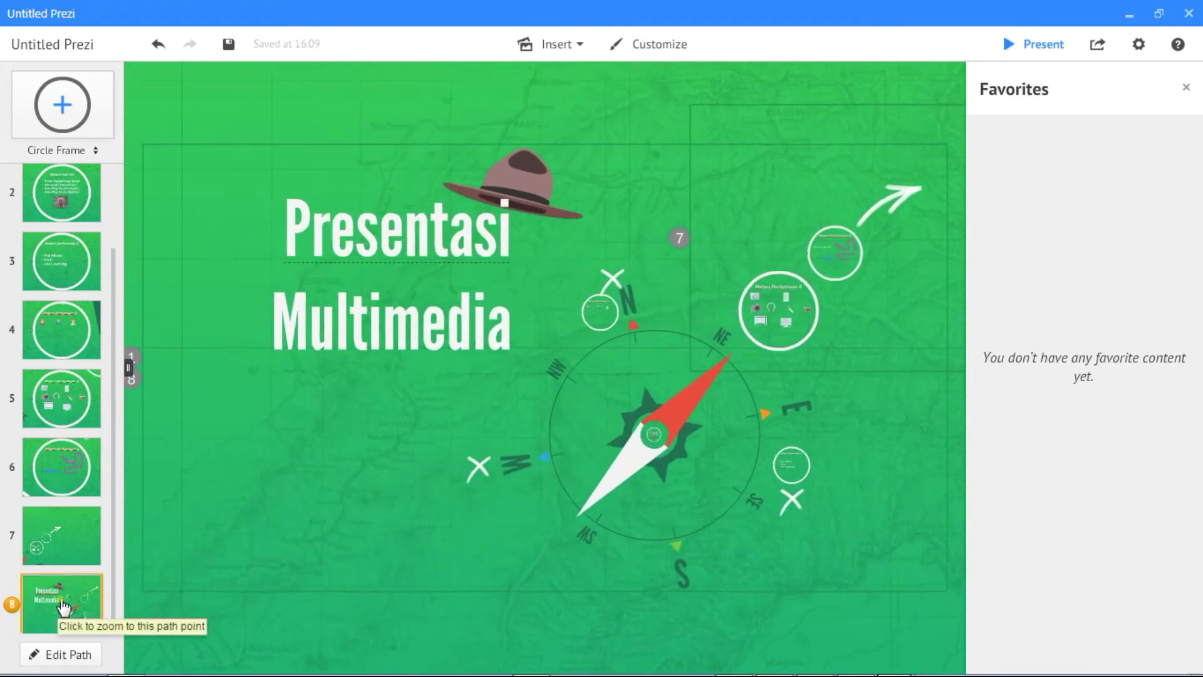
- Go to the third frame and browse for background music with the file filter set to All Files, then close without adding any
{"action": "left_click", "coordinate": [62, 271]}
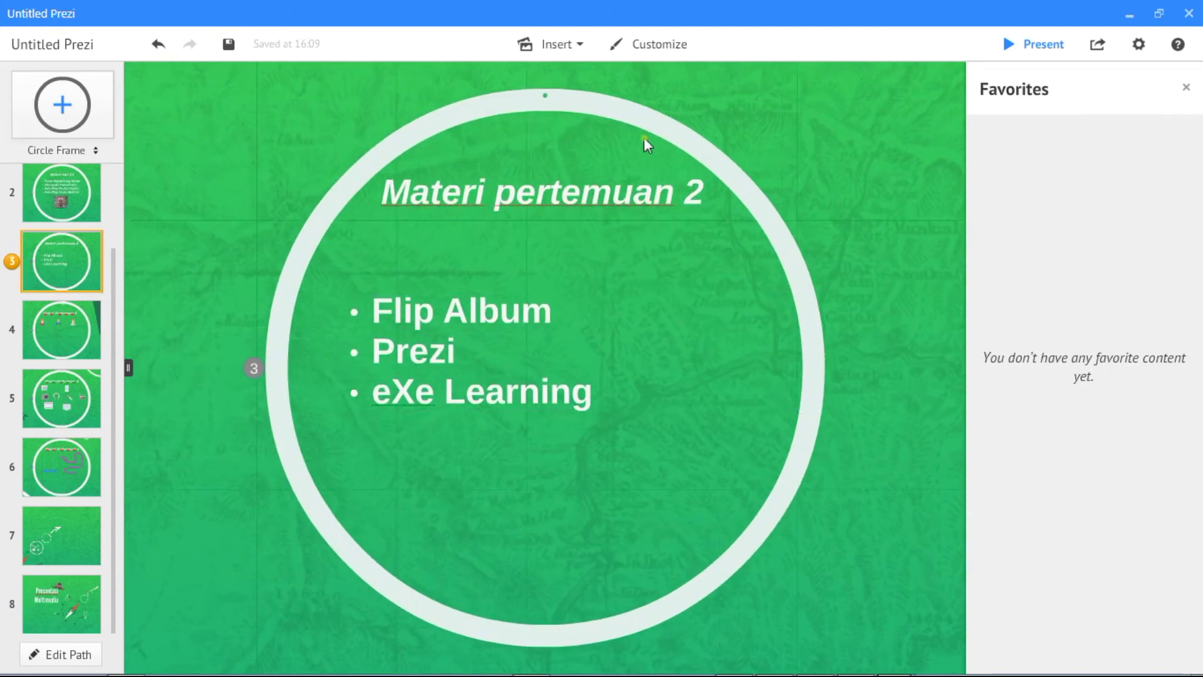
{"action": "left_click", "coordinate": [577, 45]}
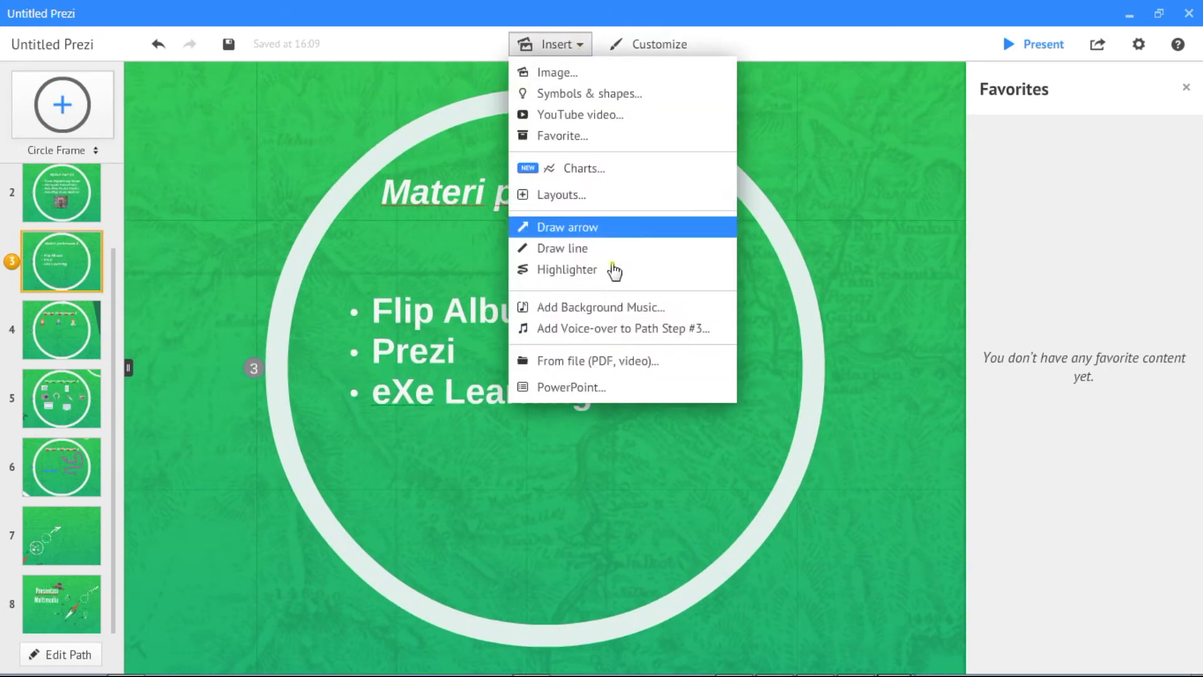
{"action": "left_click", "coordinate": [606, 307]}
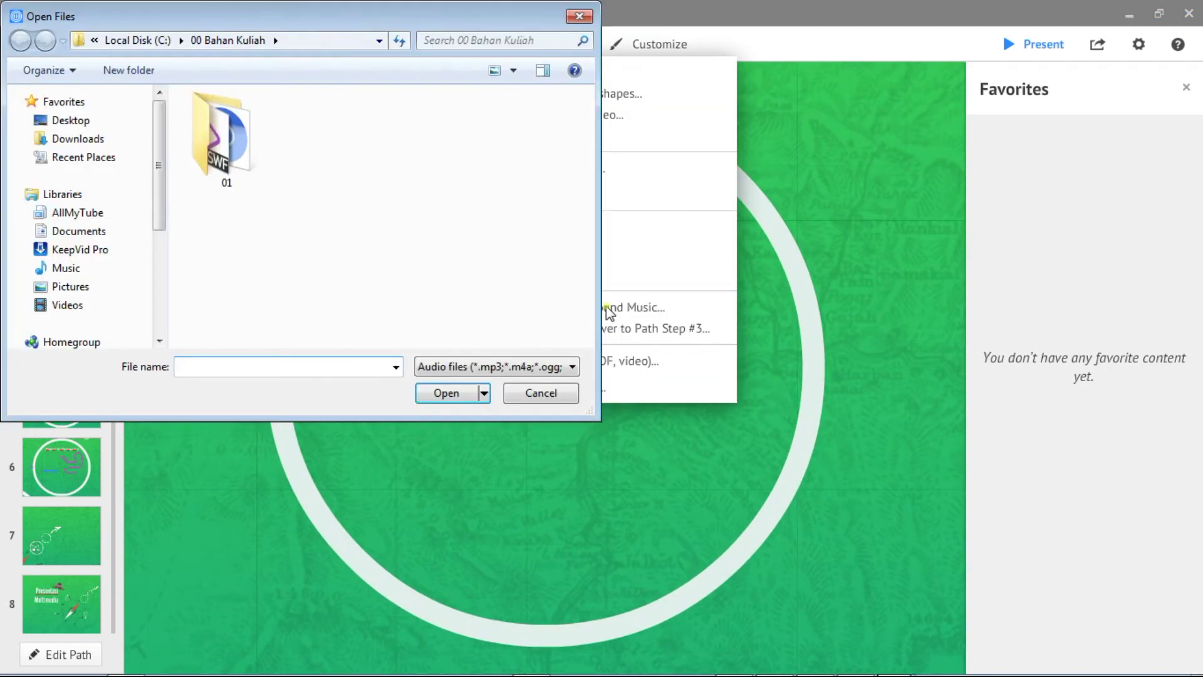
{"action": "left_click", "coordinate": [569, 368]}
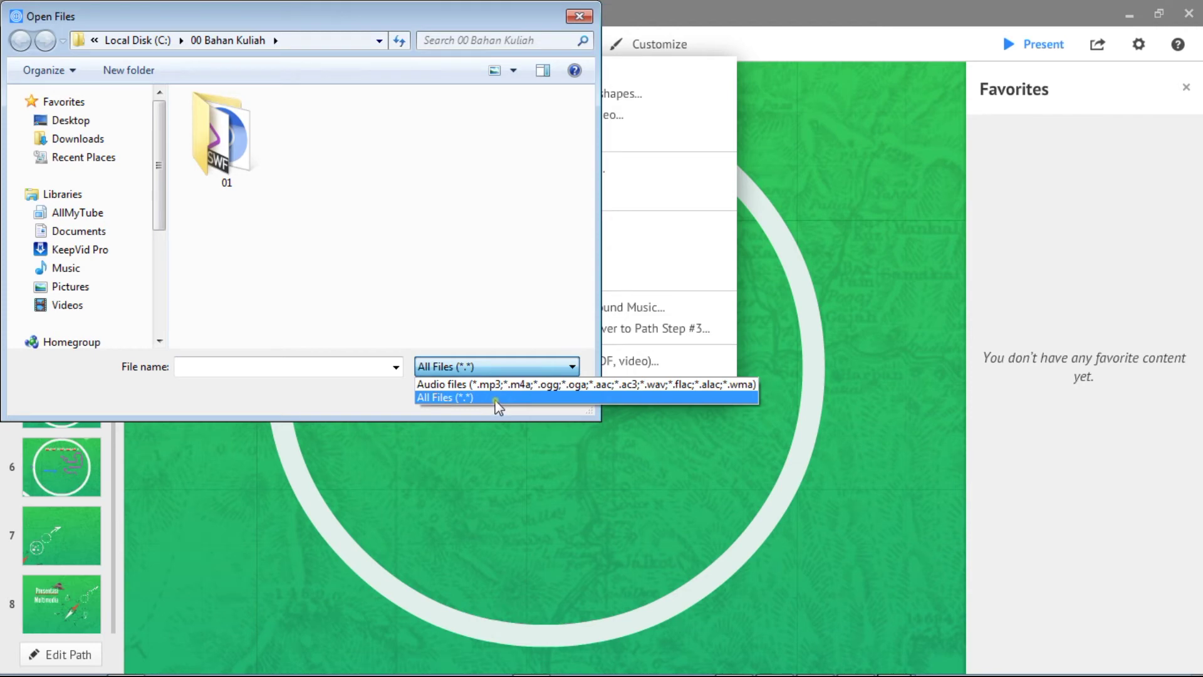
{"action": "left_click", "coordinate": [443, 397]}
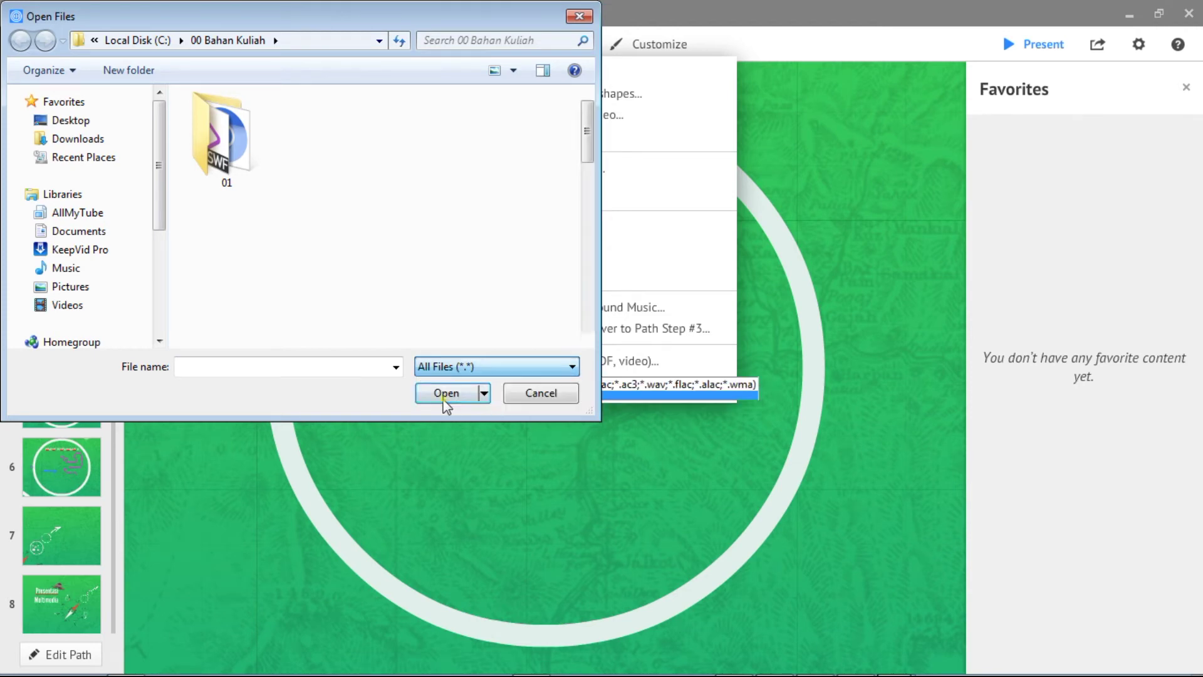
{"action": "left_click", "coordinate": [538, 394]}
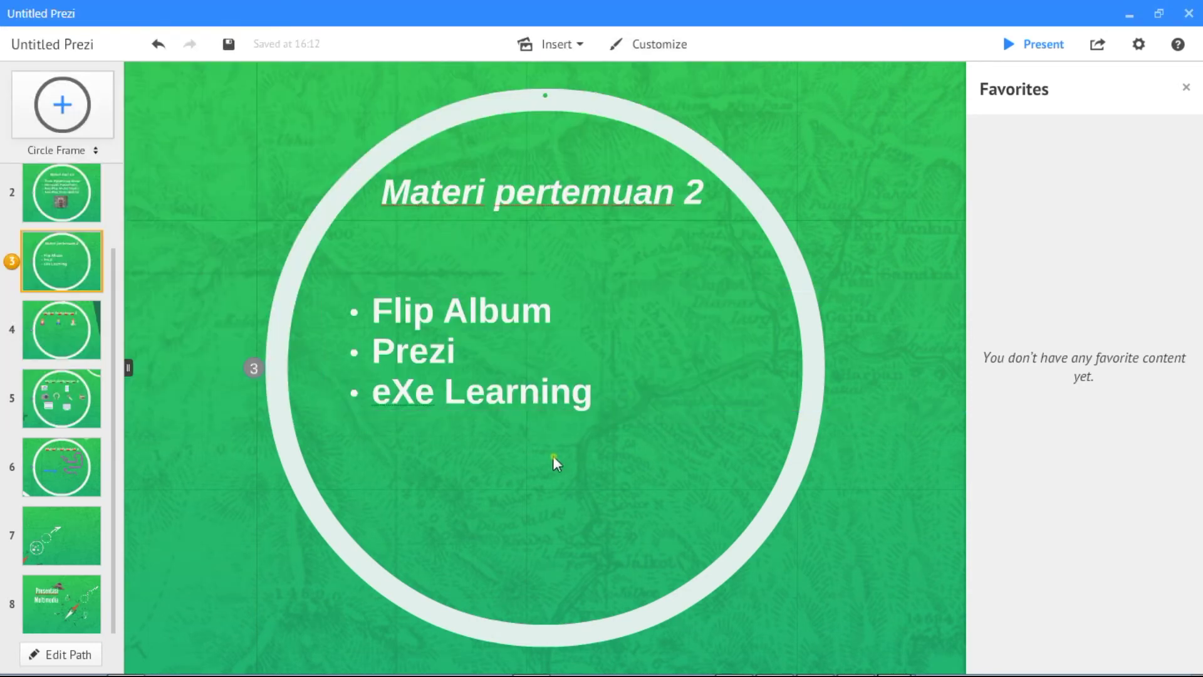
- Check the file chooser for adding a voice-over to path step 3, and close it without choosing a file
{"action": "left_click", "coordinate": [580, 47]}
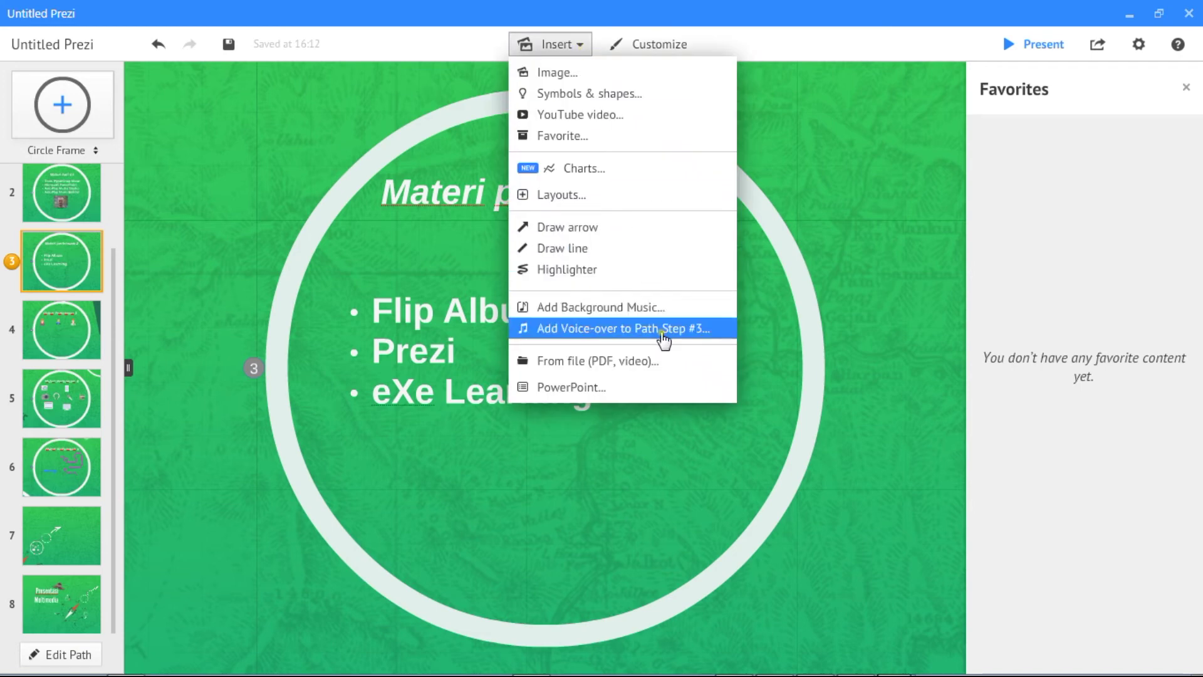
{"action": "left_click", "coordinate": [627, 332]}
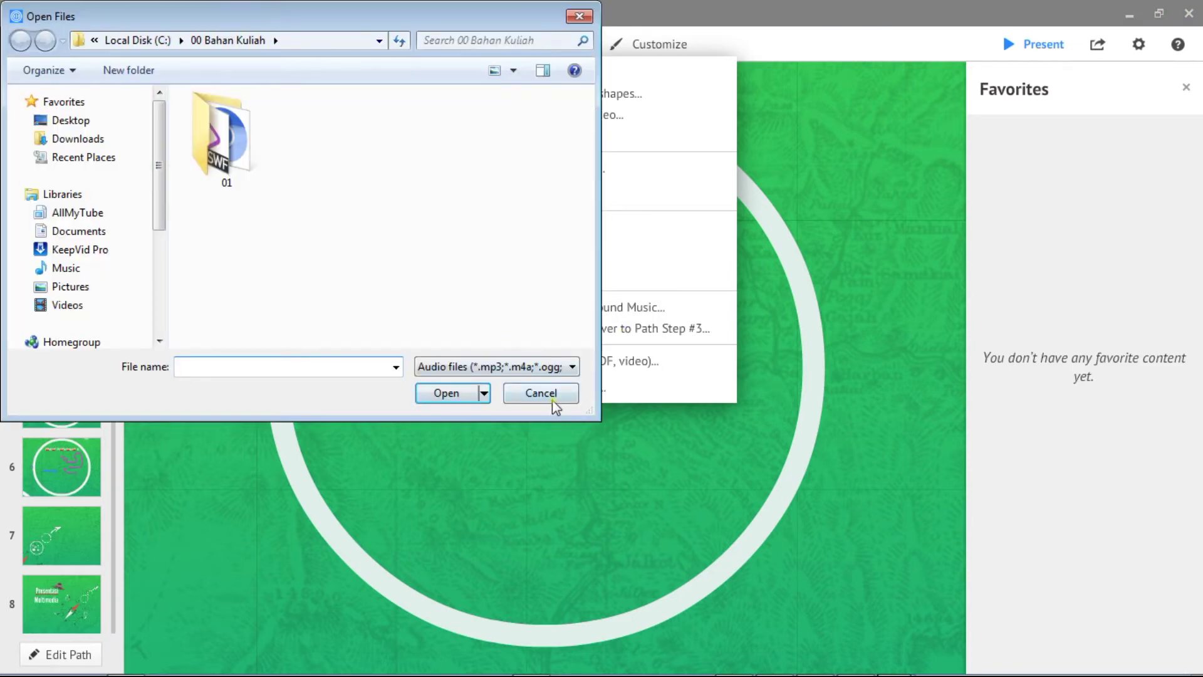
{"action": "left_click", "coordinate": [550, 391]}
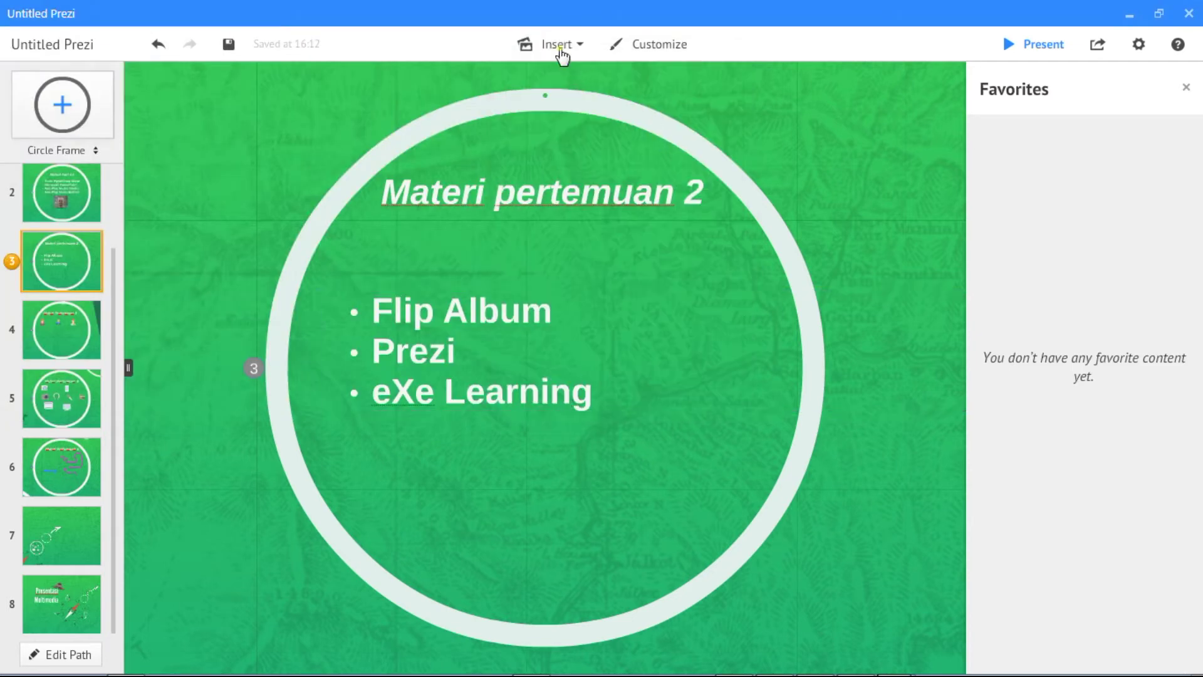
- Review the audio formats accepted for background music, then dismiss the file chooser
{"action": "left_click", "coordinate": [562, 54]}
{"action": "left_click", "coordinate": [633, 308]}
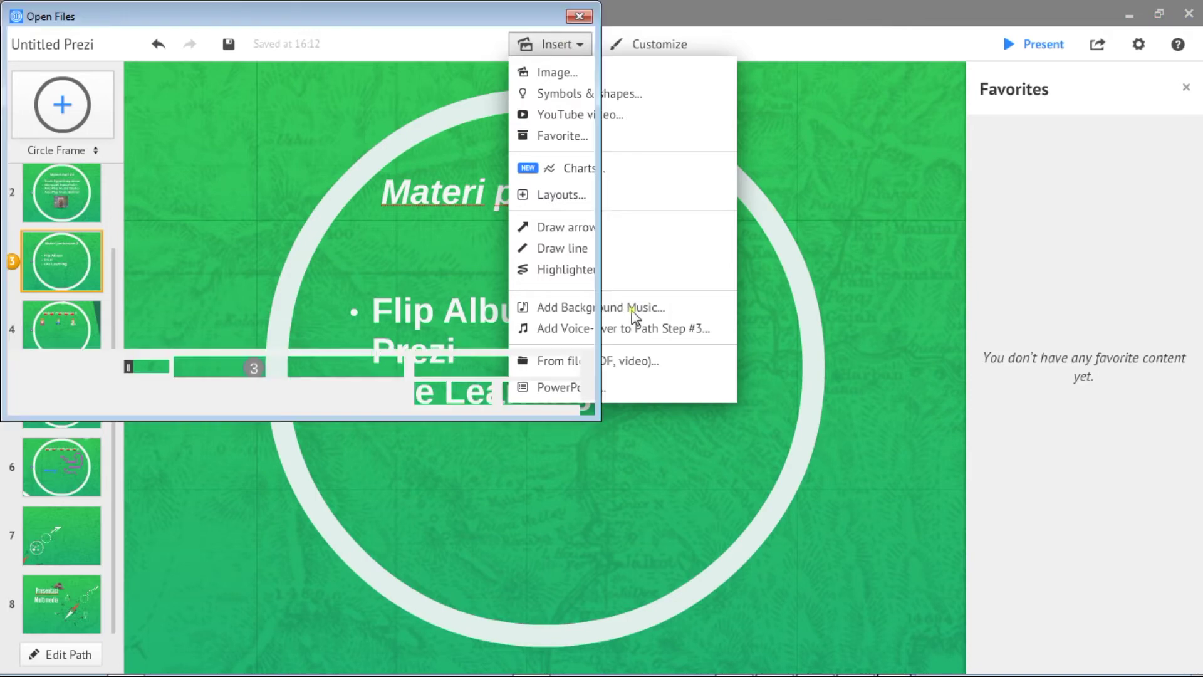
{"action": "left_click", "coordinate": [569, 366]}
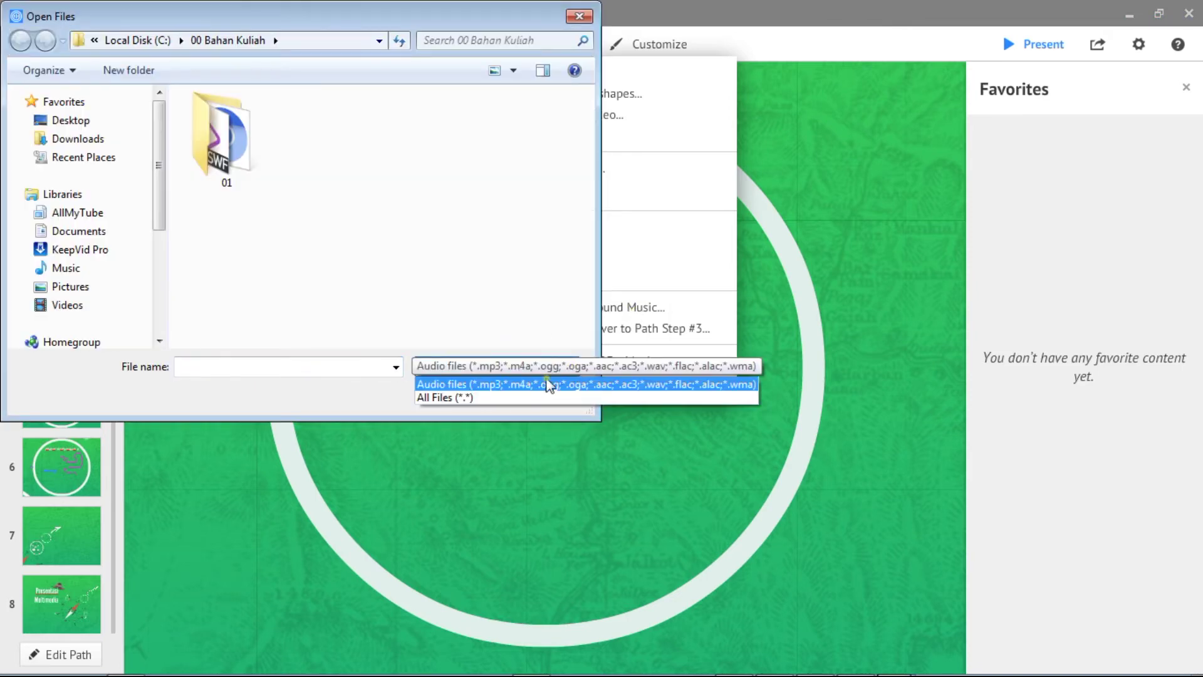
{"action": "left_click", "coordinate": [534, 429]}
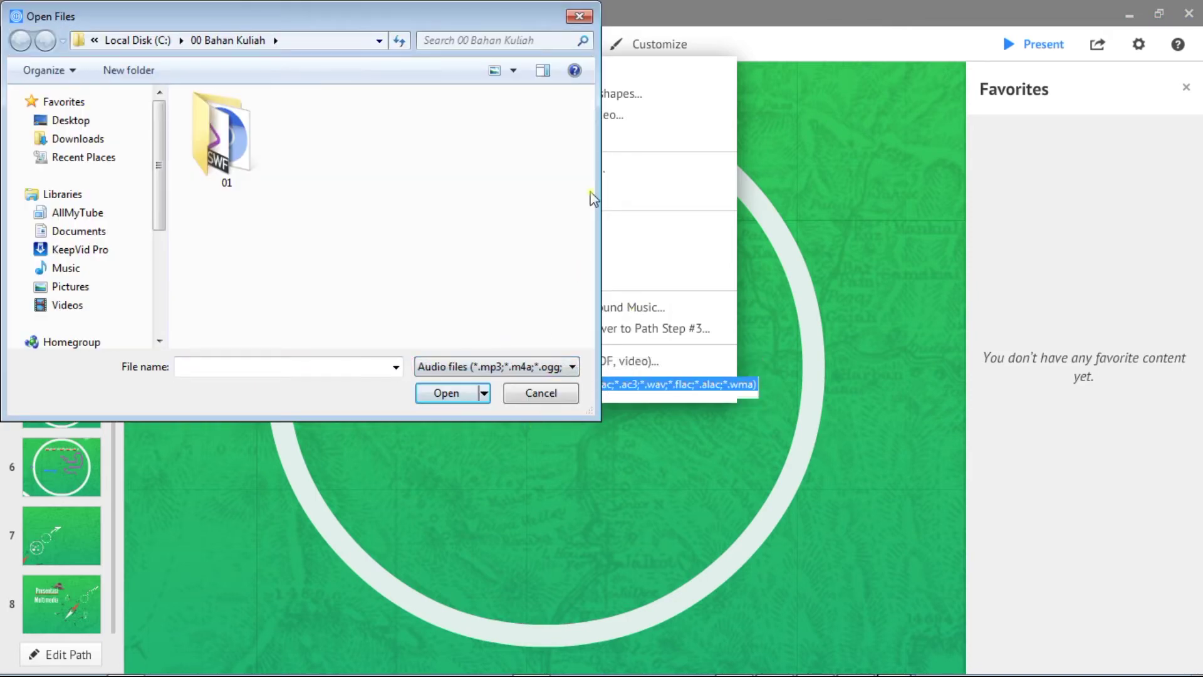
{"action": "left_click", "coordinate": [525, 392]}
- Review the audio formats accepted for the path step 3 voice-over, show All Files, and dismiss the chooser
{"action": "left_click", "coordinate": [567, 45]}
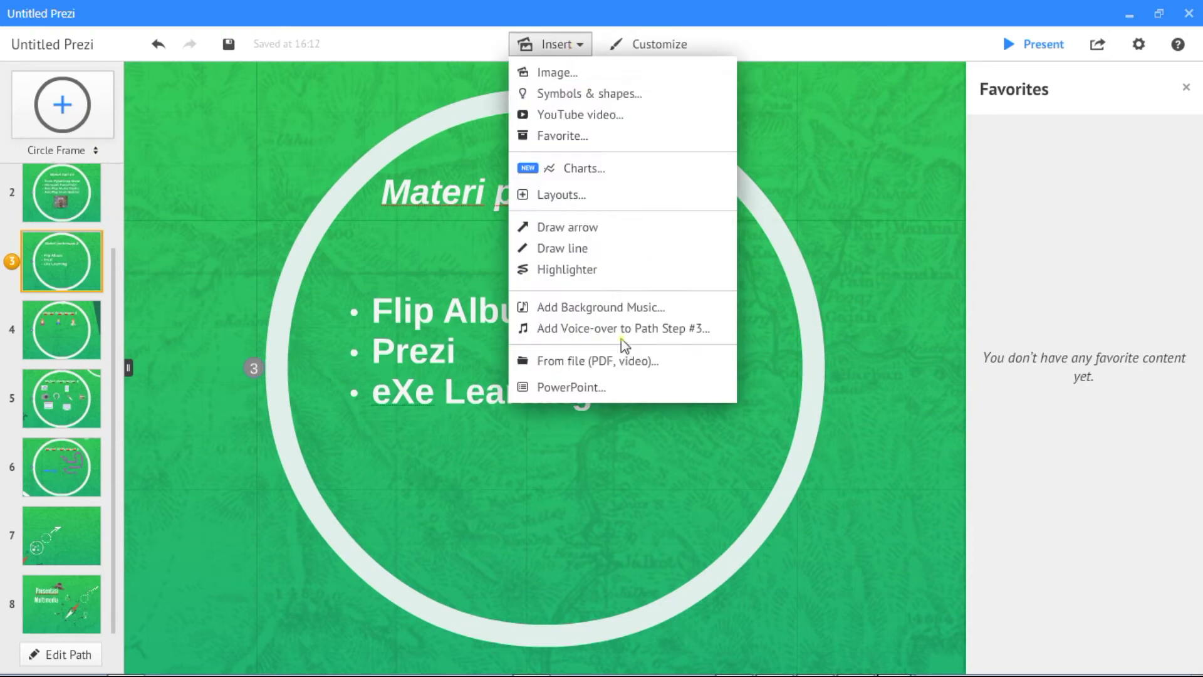
{"action": "left_click", "coordinate": [606, 332]}
{"action": "left_click", "coordinate": [570, 367]}
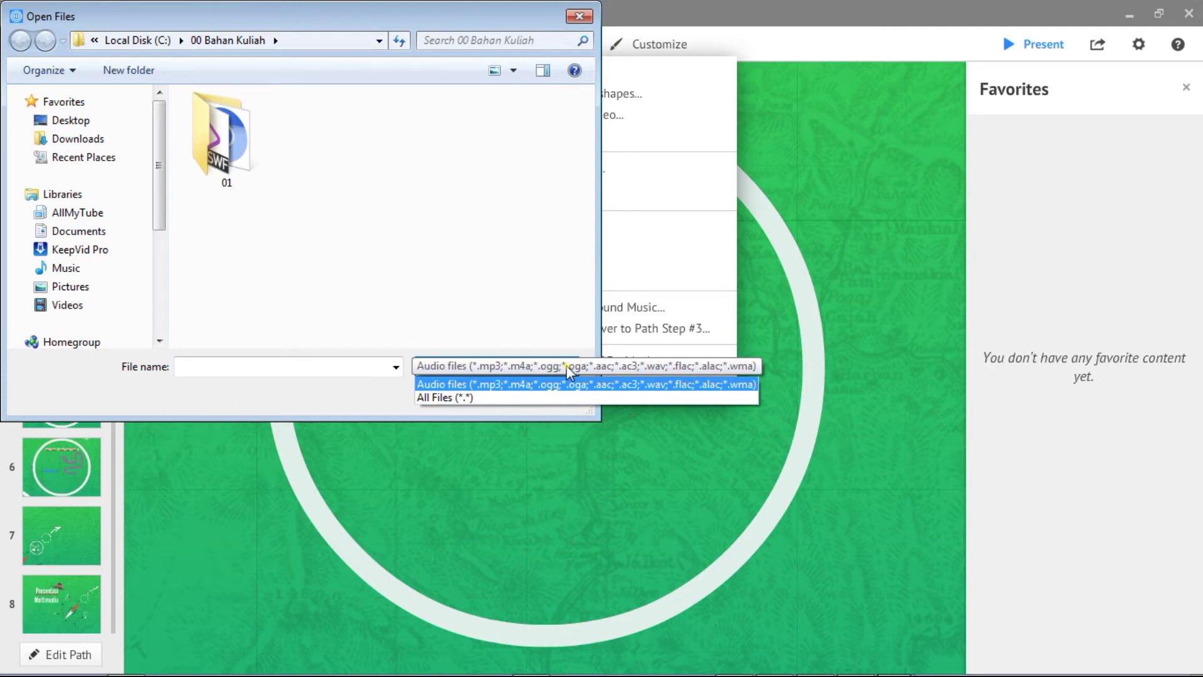
{"action": "left_click", "coordinate": [545, 397]}
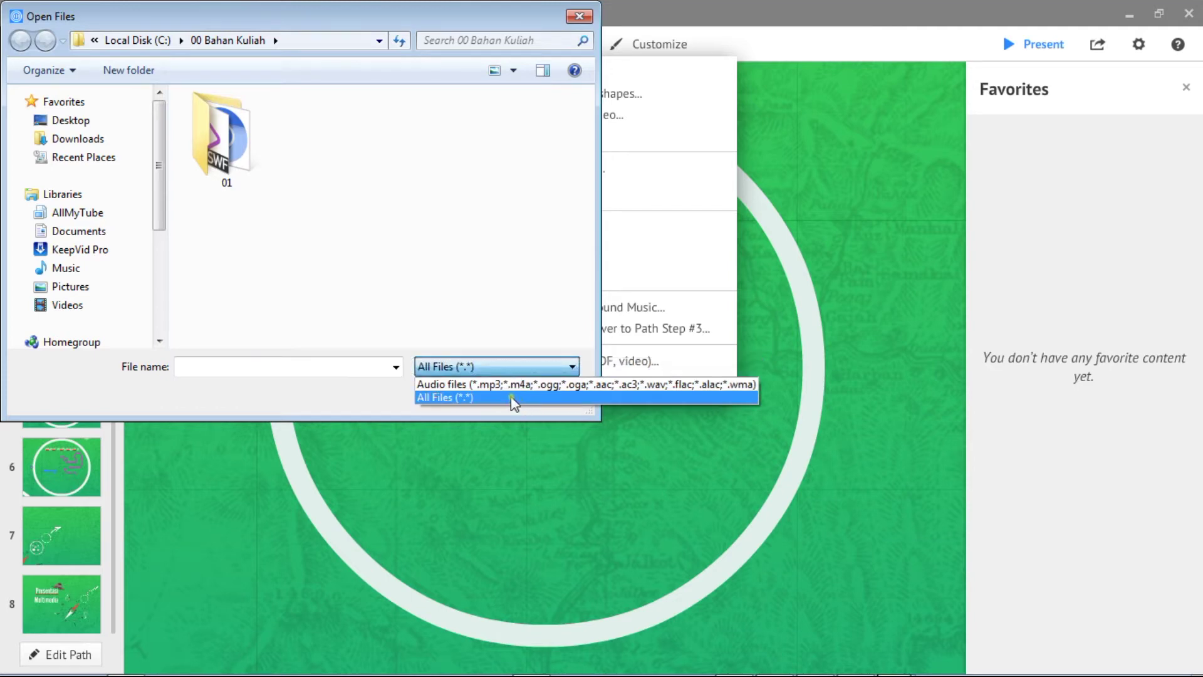
{"action": "left_click", "coordinate": [479, 397]}
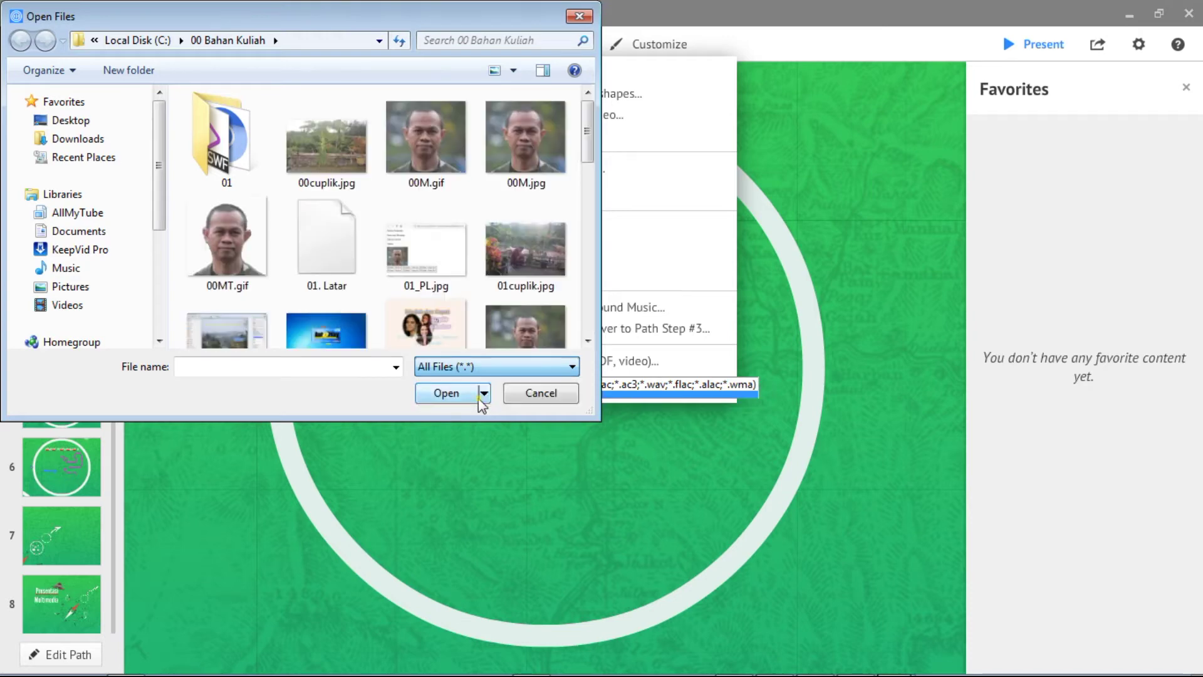
{"action": "left_click", "coordinate": [546, 394]}
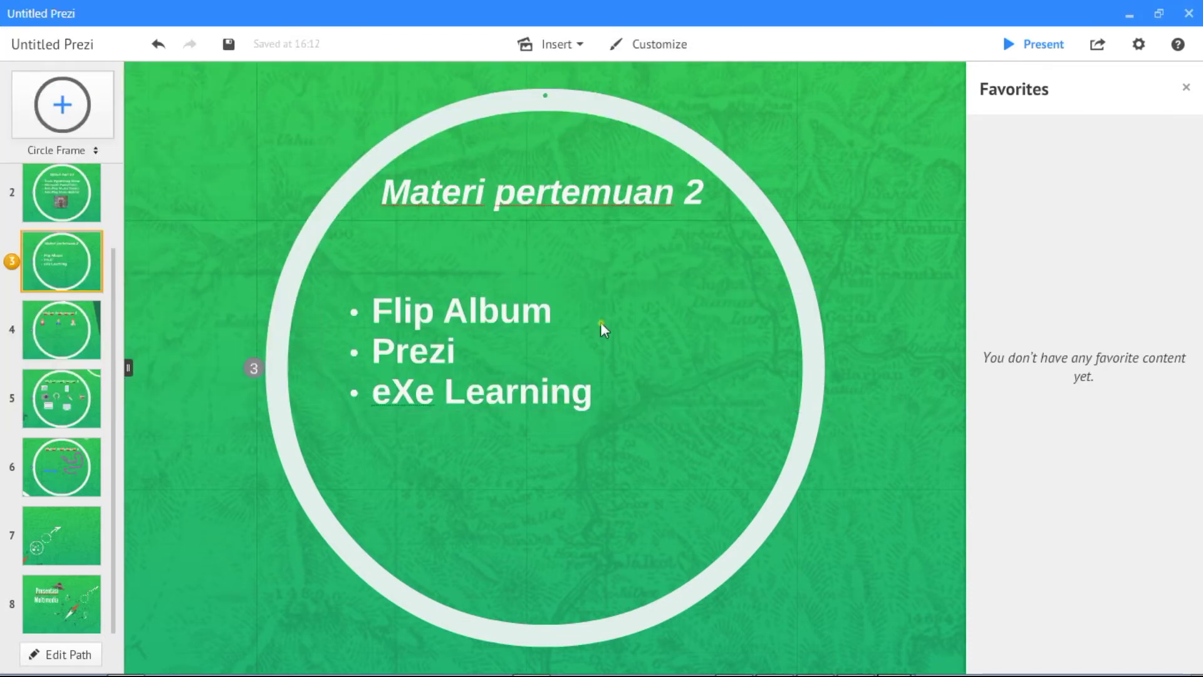
- Look at the file chooser for inserting a PDF or video from file, and close it without a selection
{"action": "left_click", "coordinate": [574, 45]}
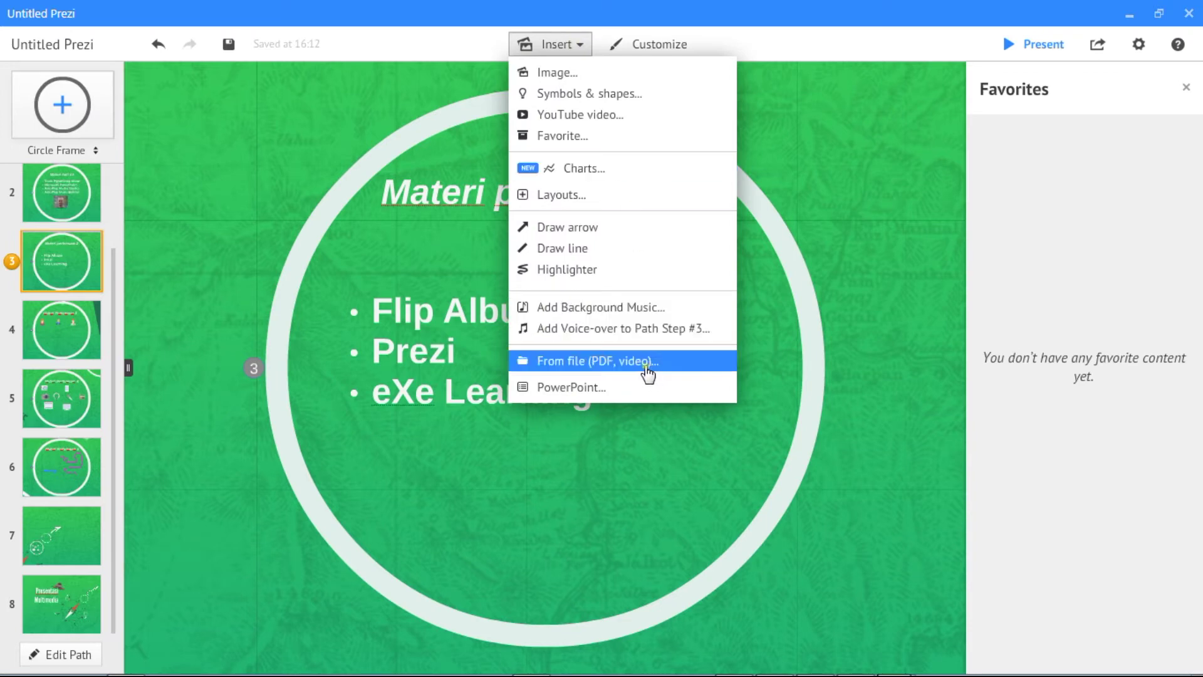
{"action": "left_click", "coordinate": [588, 369]}
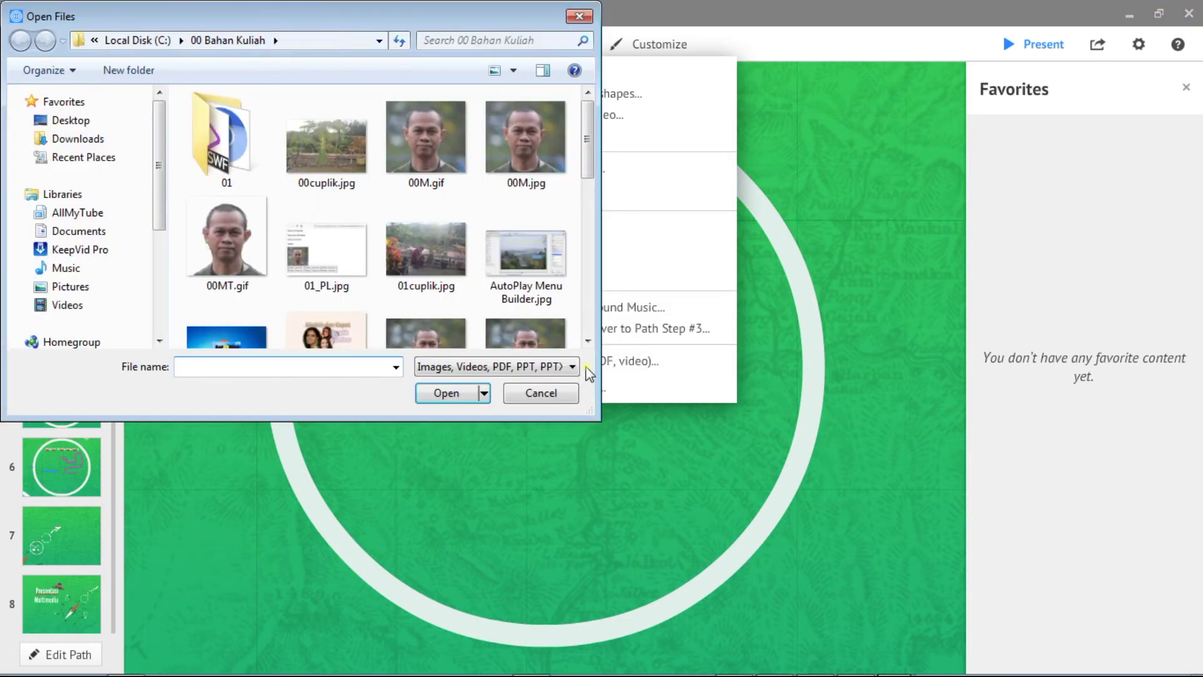
{"action": "left_click", "coordinate": [530, 388]}
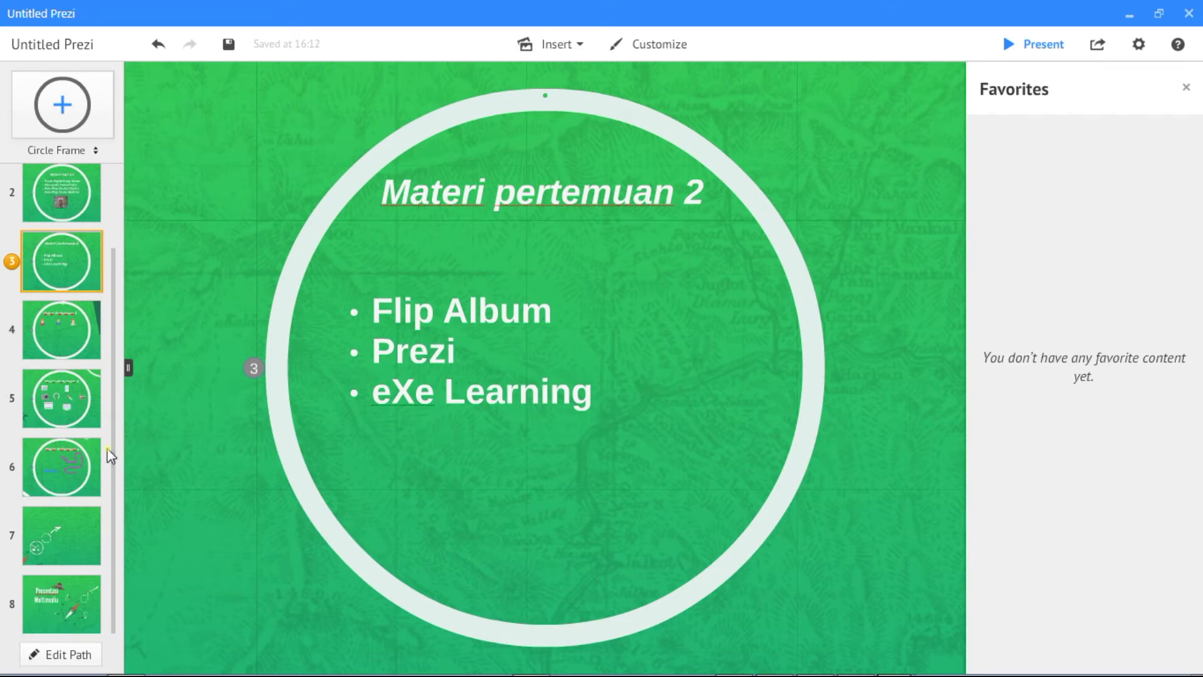
- Move the three character symbols in the fourth frame up to just below the title Materi Pertemuan 3
{"action": "scroll", "coordinate": [105, 389], "scroll_direction": "up", "scroll_amount": 2}
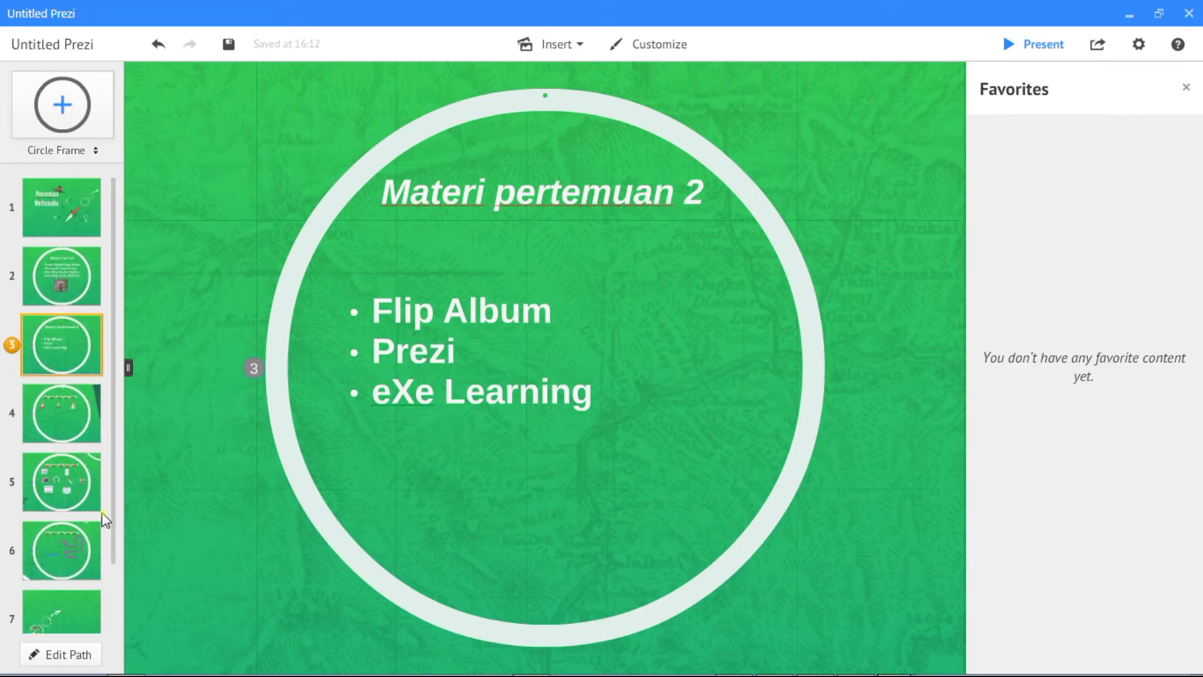
{"action": "left_click", "coordinate": [82, 426]}
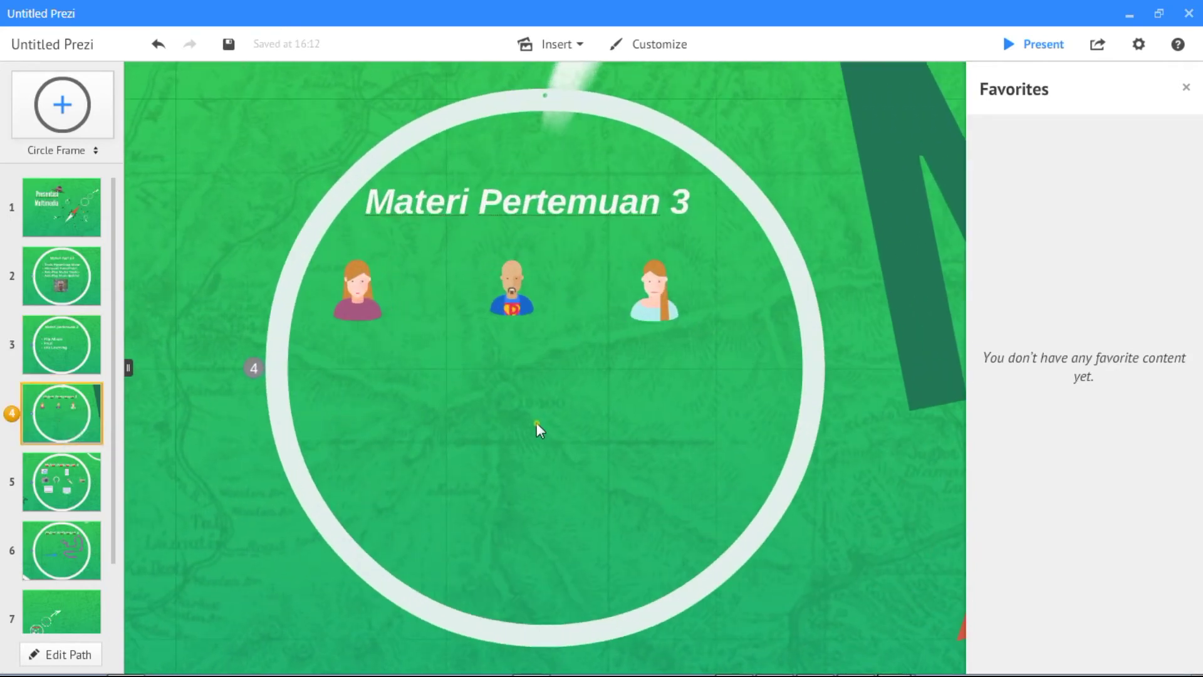
{"action": "left_click", "coordinate": [375, 304]}
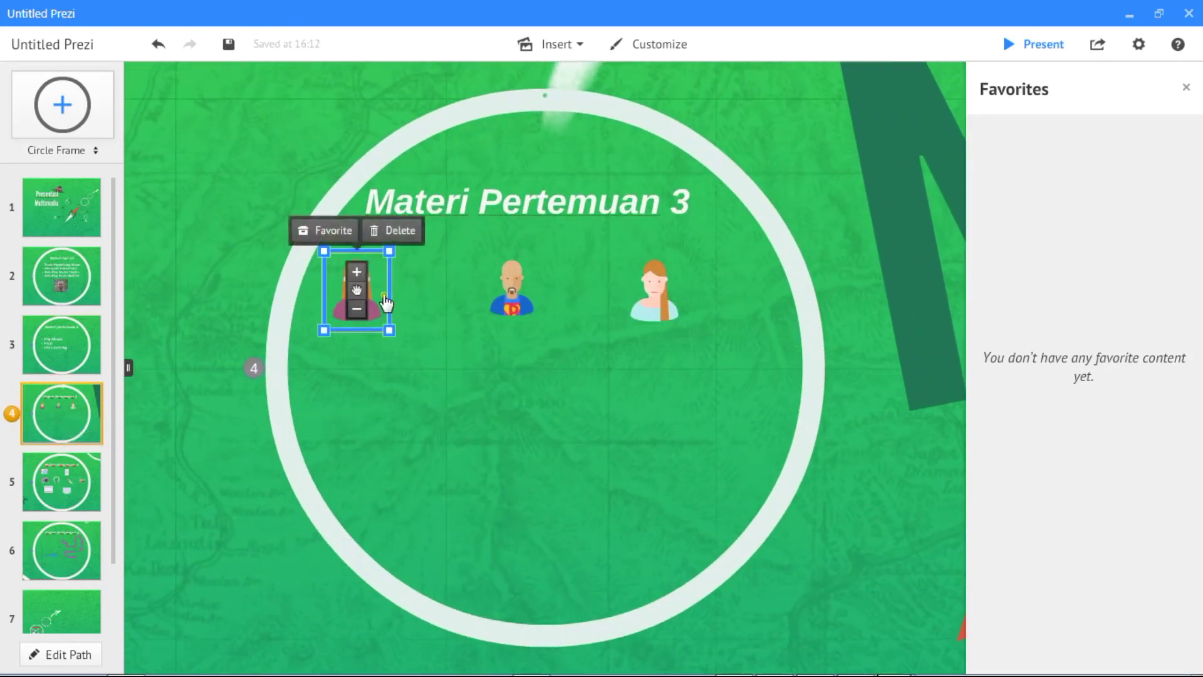
{"action": "left_click_drag", "start_coordinate": [356, 290], "coordinate": [387, 259]}
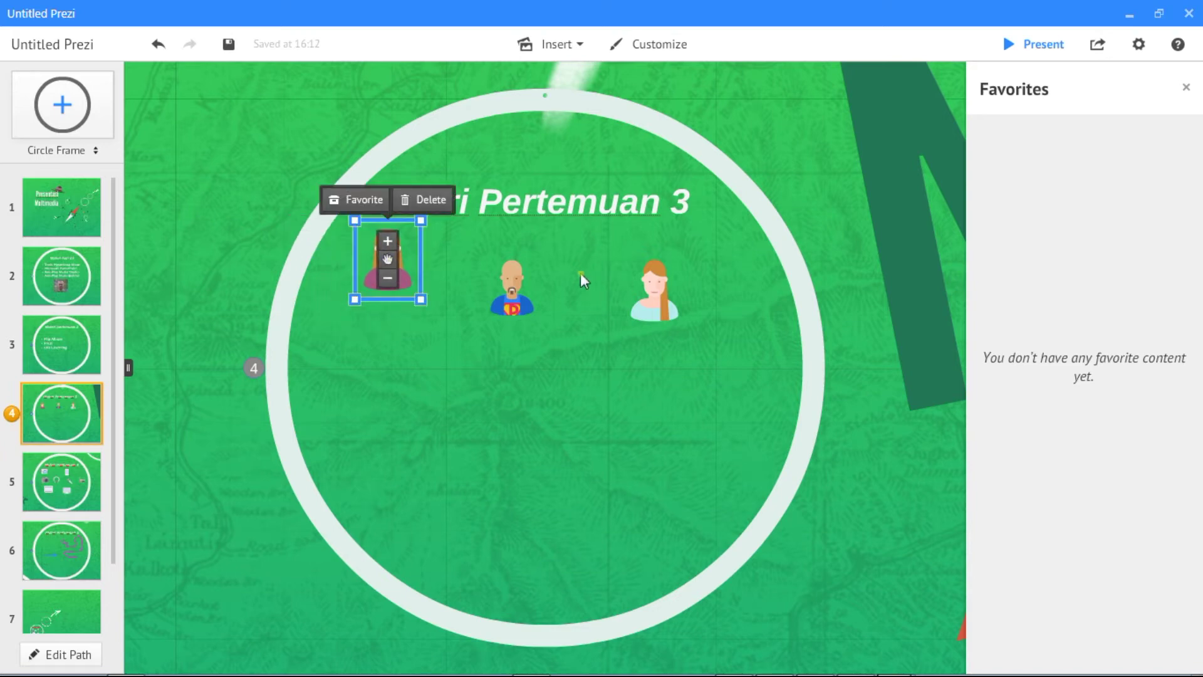
{"action": "left_click", "coordinate": [511, 296]}
{"action": "left_click_drag", "start_coordinate": [511, 296], "coordinate": [504, 267]}
{"action": "left_click", "coordinate": [656, 292]}
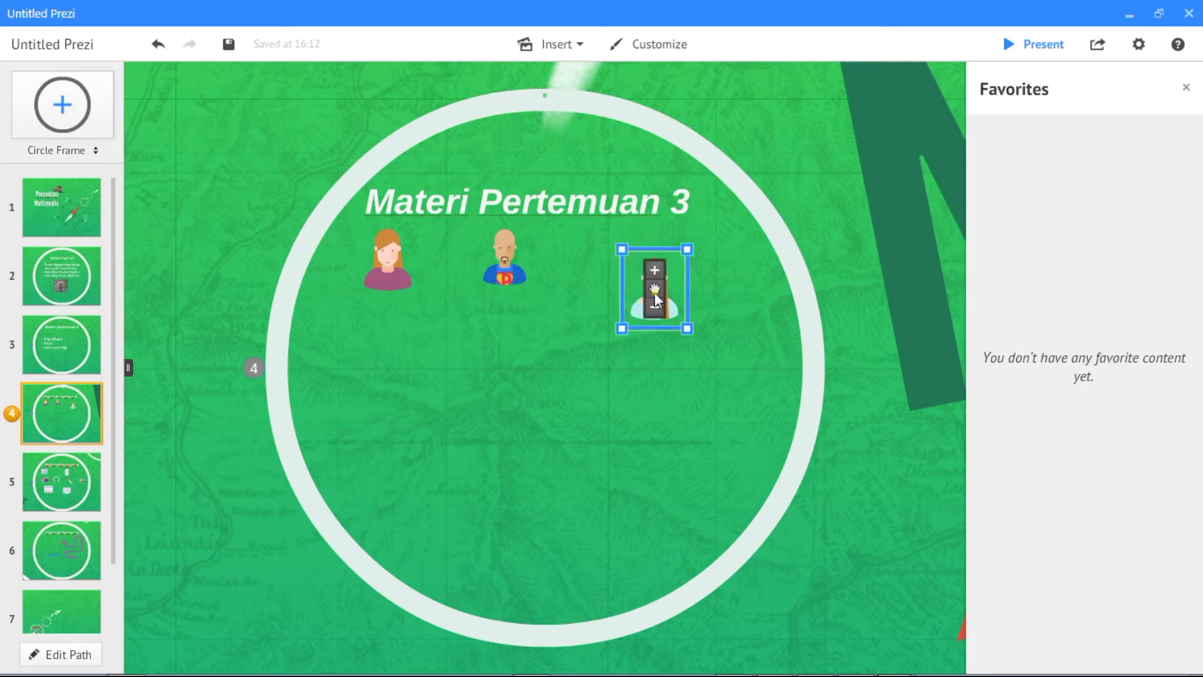
{"action": "left_click_drag", "start_coordinate": [655, 292], "coordinate": [651, 262]}
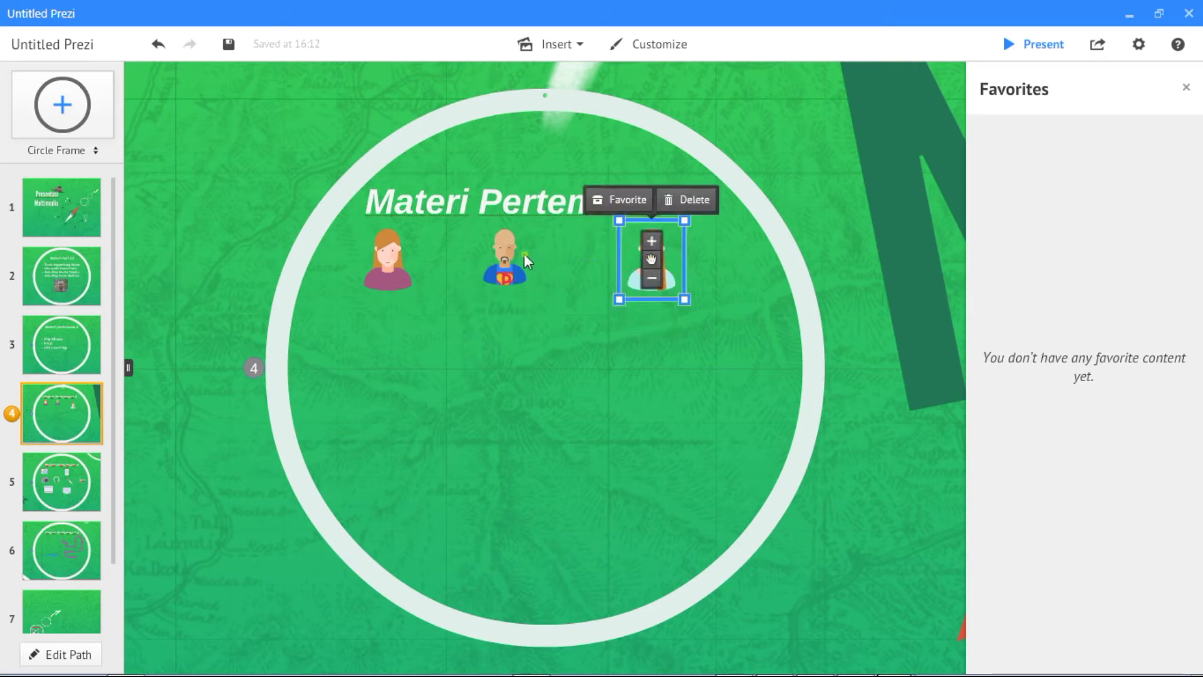
- Shift the bearded man symbol right to sit midway between the two women, and deselect it
{"action": "left_click", "coordinate": [513, 253]}
{"action": "left_click_drag", "start_coordinate": [514, 253], "coordinate": [536, 252]}
{"action": "left_click", "coordinate": [577, 348]}
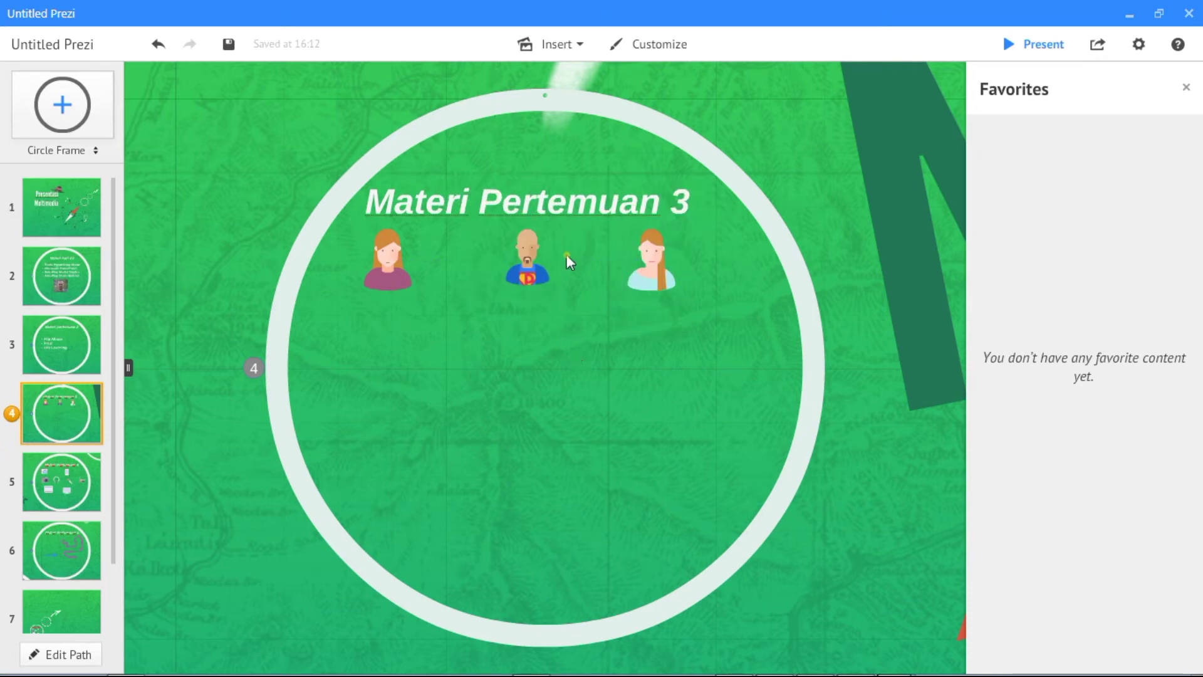
- Review the file types accepted for inserting a PDF or video from file, and dismiss the chooser without a selection
{"action": "left_click", "coordinate": [573, 48]}
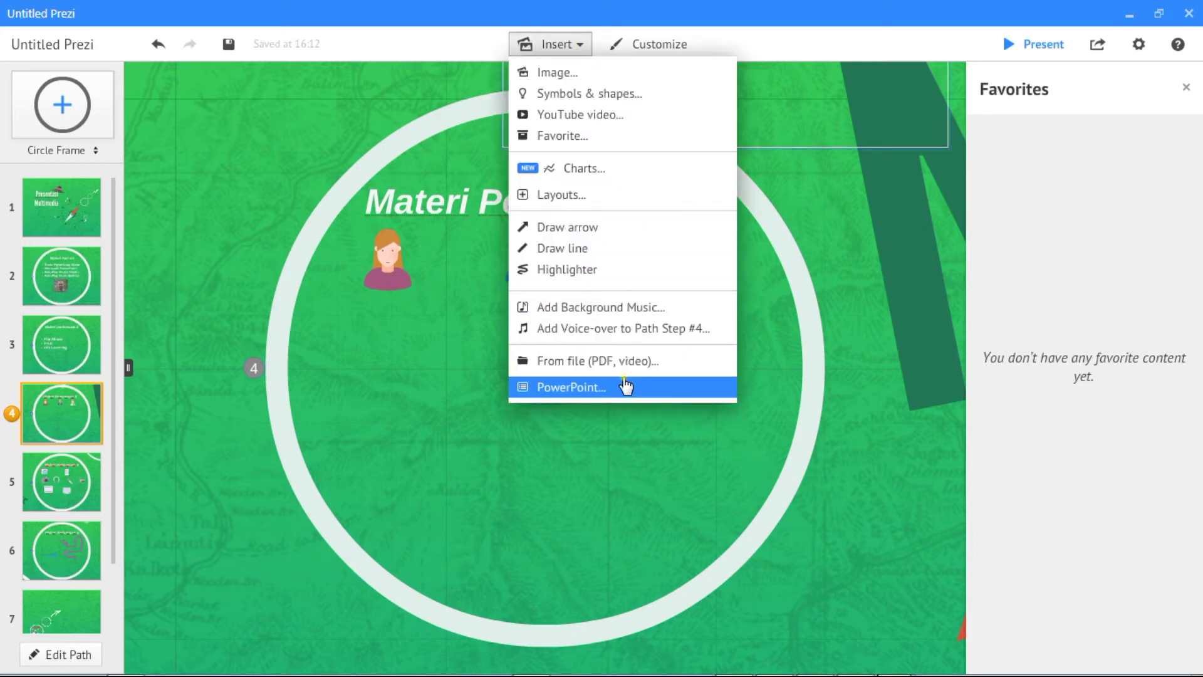
{"action": "left_click", "coordinate": [597, 369]}
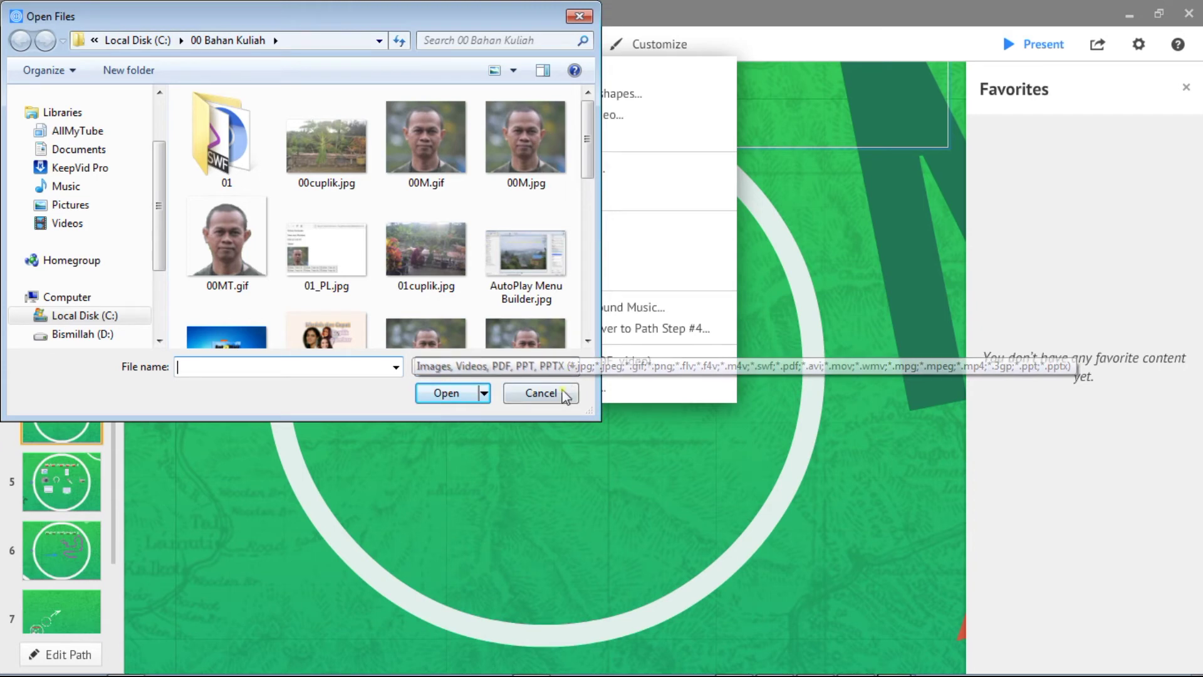
{"action": "left_click", "coordinate": [573, 373]}
{"action": "key", "text": "Down"}
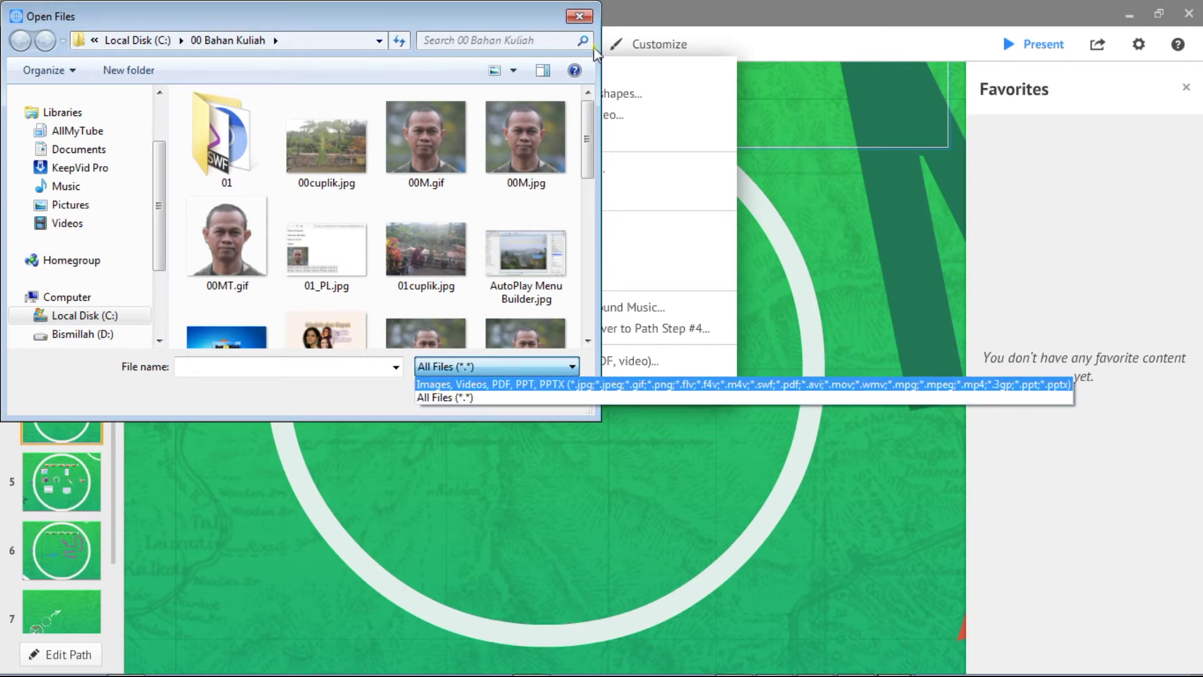
{"action": "left_click", "coordinate": [579, 18]}
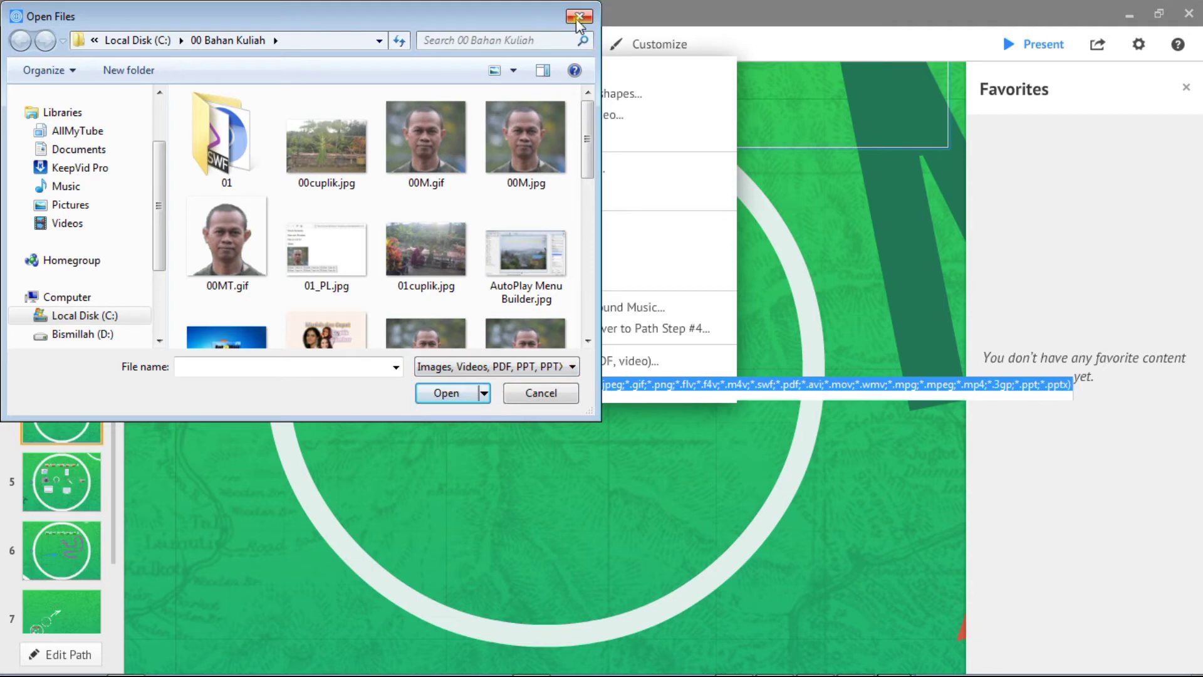
{"action": "left_click", "coordinate": [539, 394]}
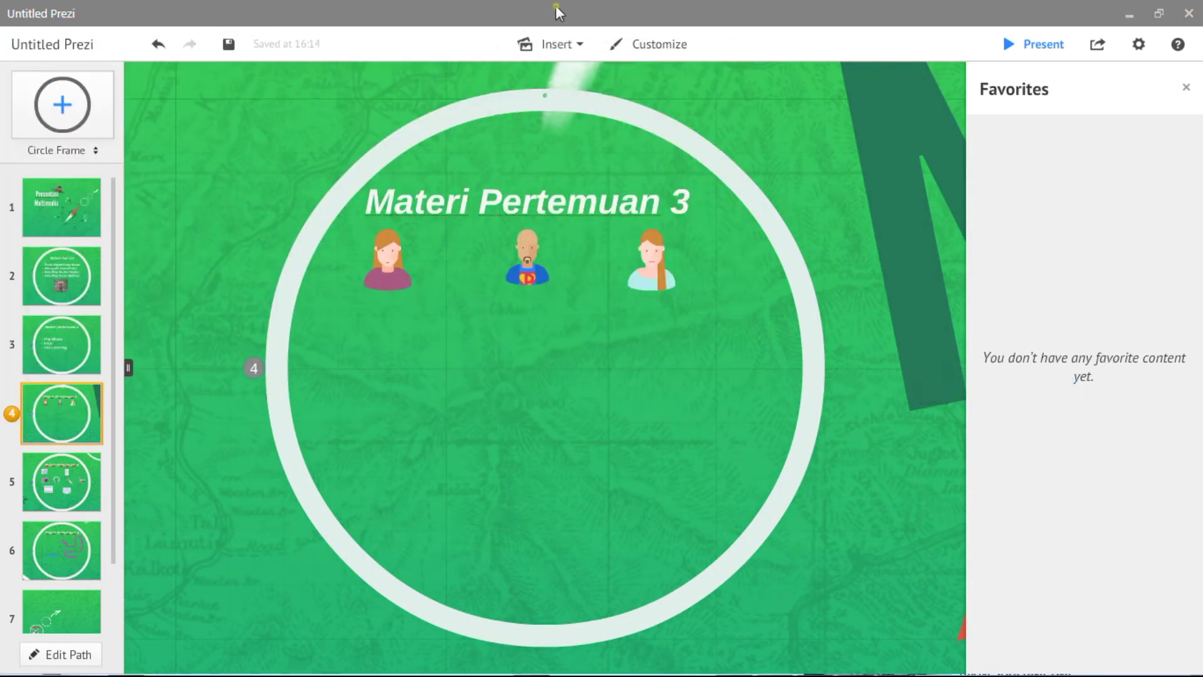
- Insert 1-C2-Perakitan Komputer-X-1.pdf from Buku K13 > Kejuruan Kur-13 TKJ on Local Disk (I:) into the fourth frame
{"action": "left_click", "coordinate": [570, 49]}
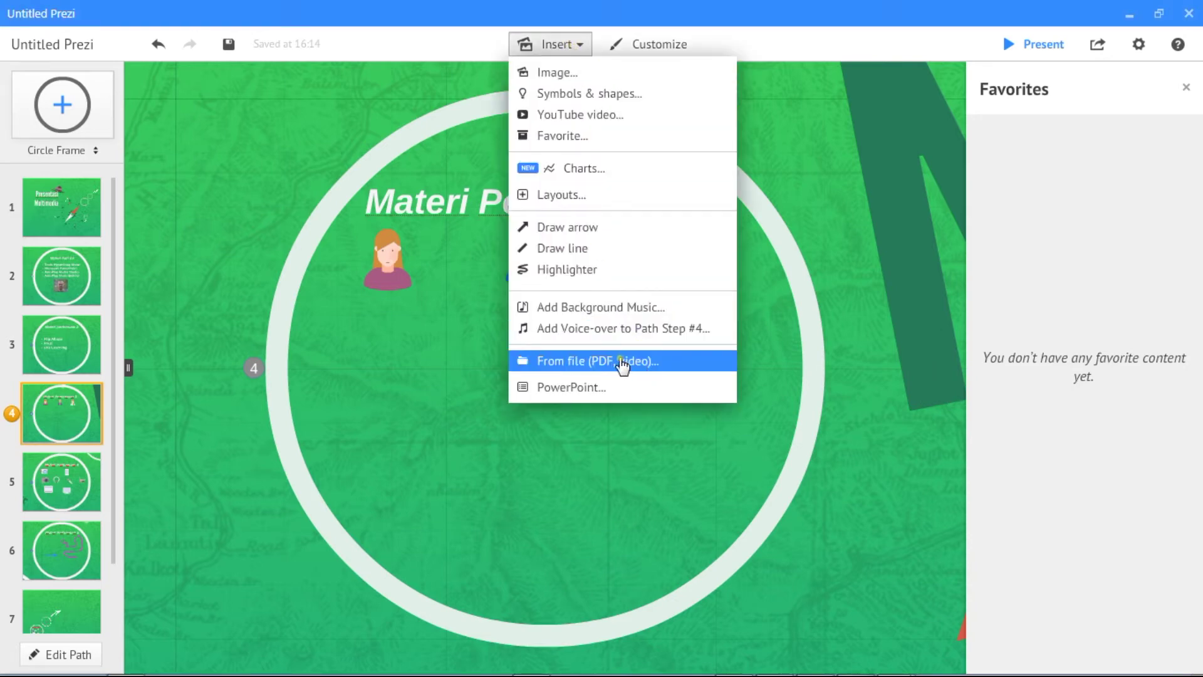
{"action": "left_click", "coordinate": [600, 369]}
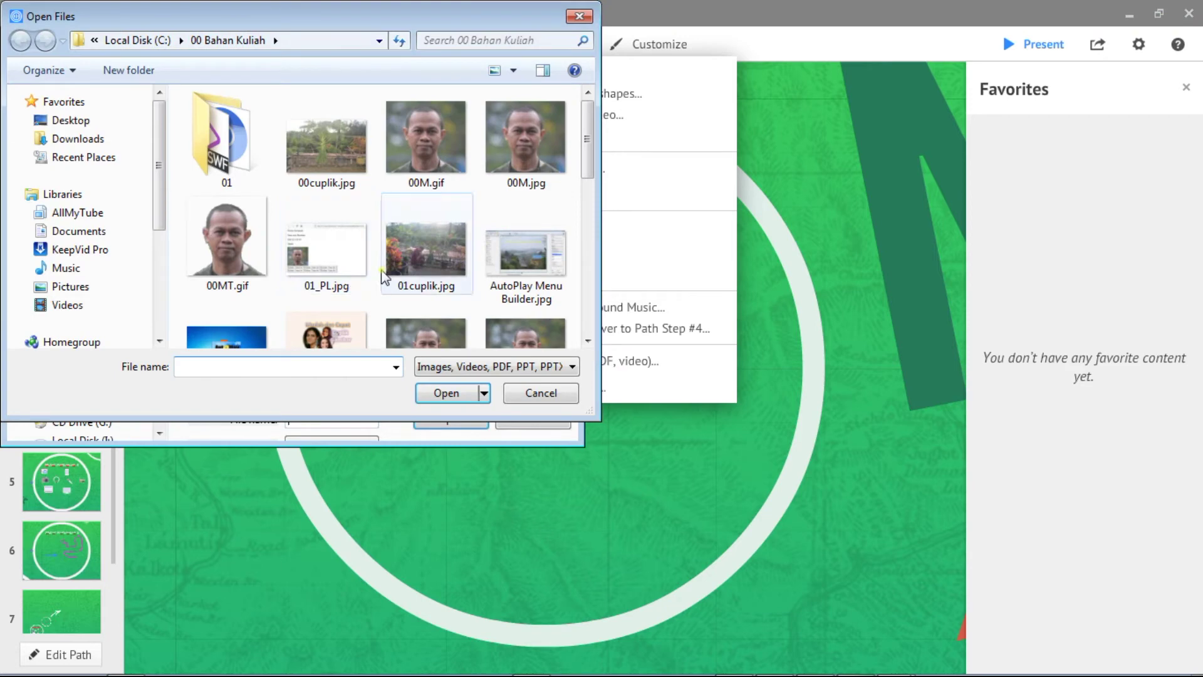
{"action": "left_click_drag", "start_coordinate": [160, 200], "coordinate": [160, 270]}
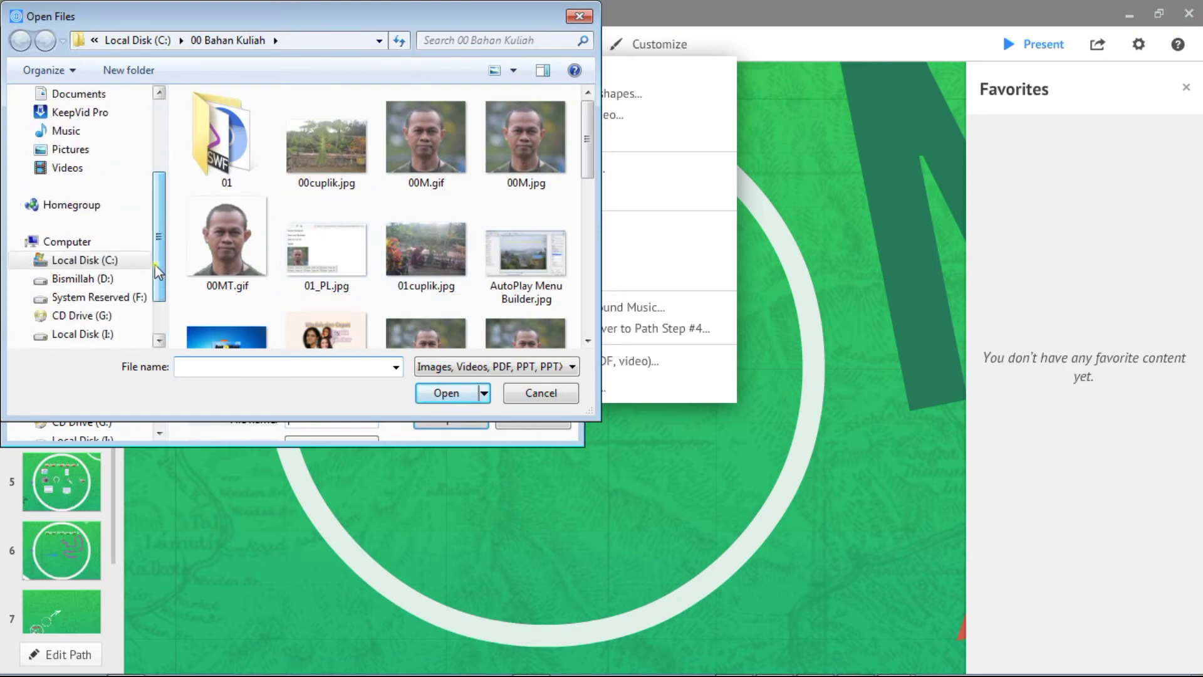
{"action": "left_click", "coordinate": [103, 338]}
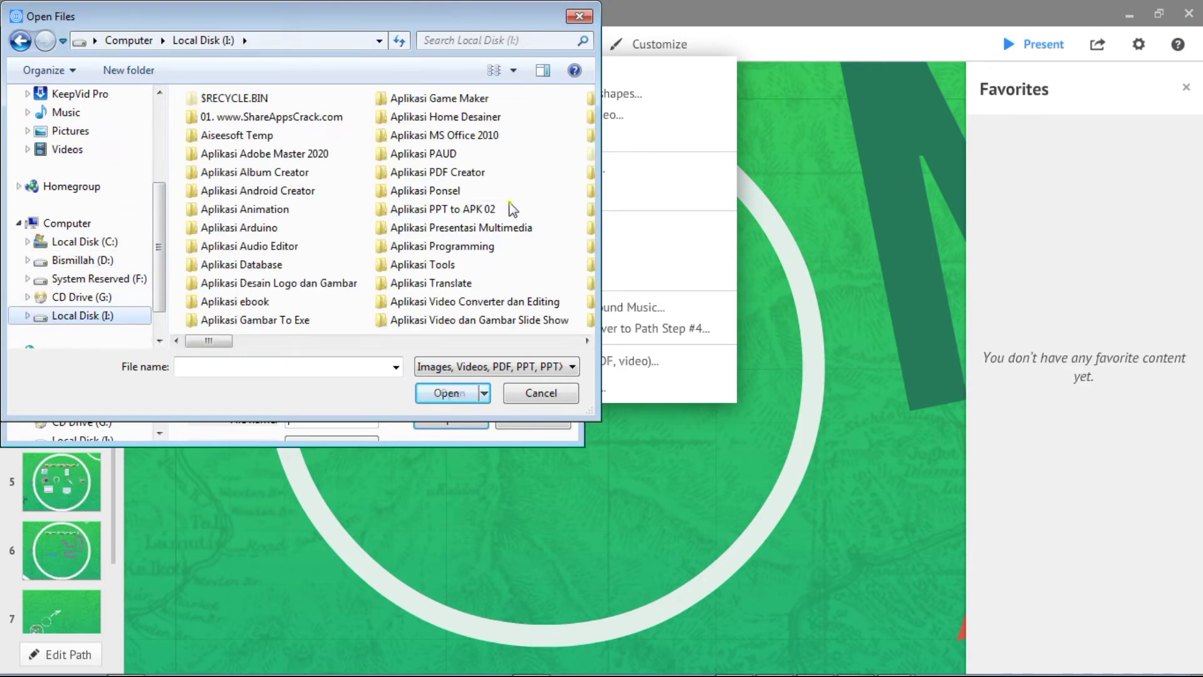
{"action": "left_click_drag", "start_coordinate": [206, 342], "coordinate": [300, 344]}
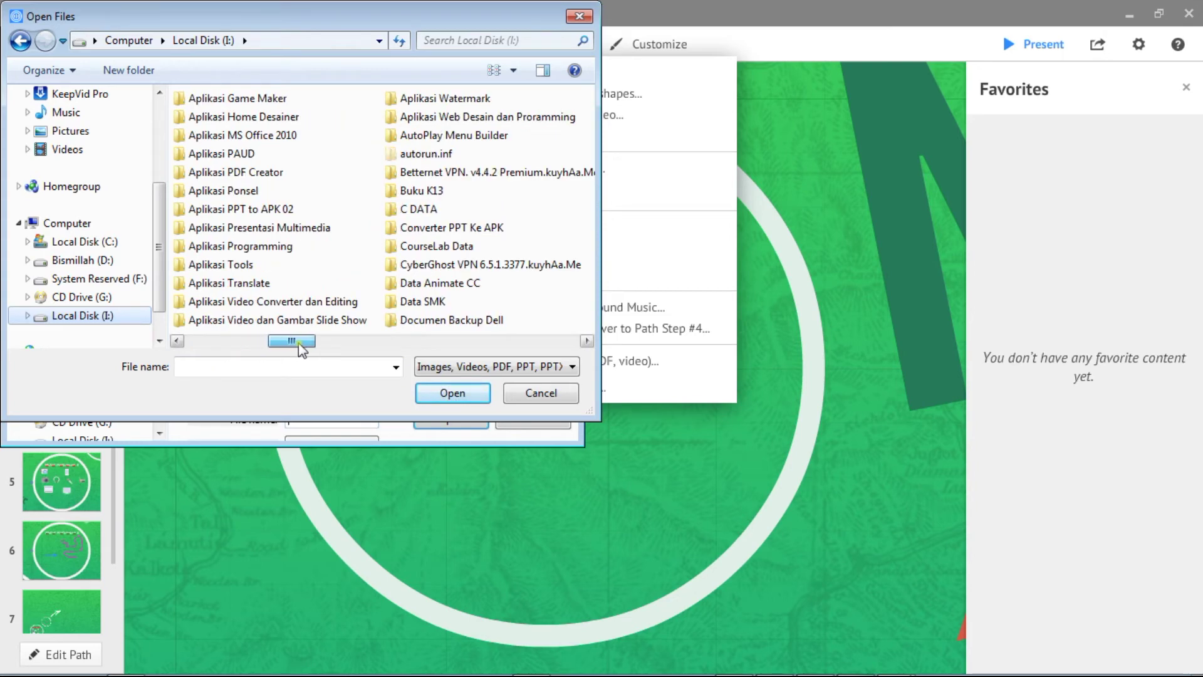
{"action": "left_click", "coordinate": [415, 191]}
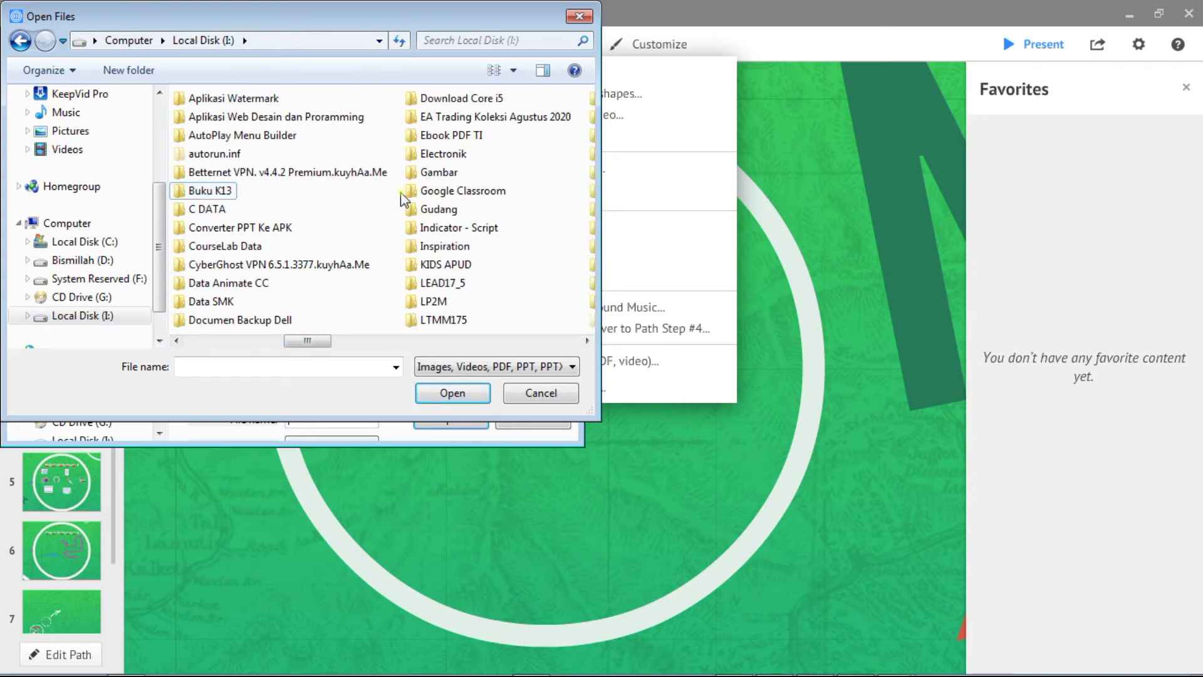
{"action": "double_click", "coordinate": [213, 193]}
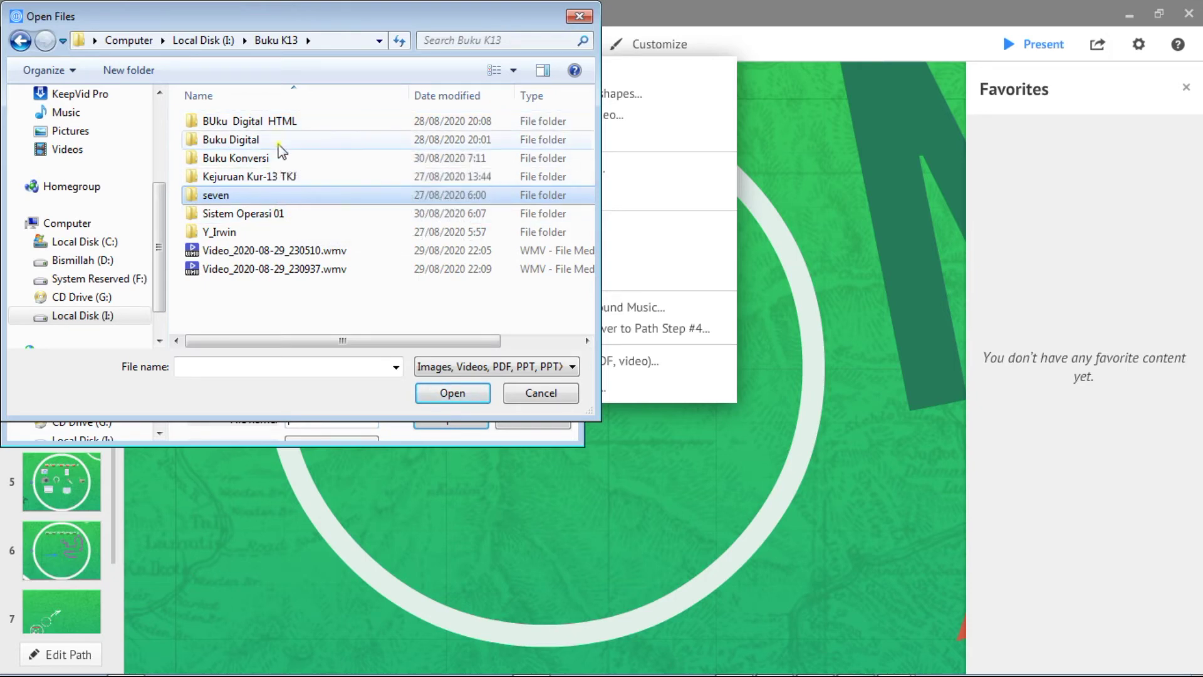
{"action": "double_click", "coordinate": [267, 177]}
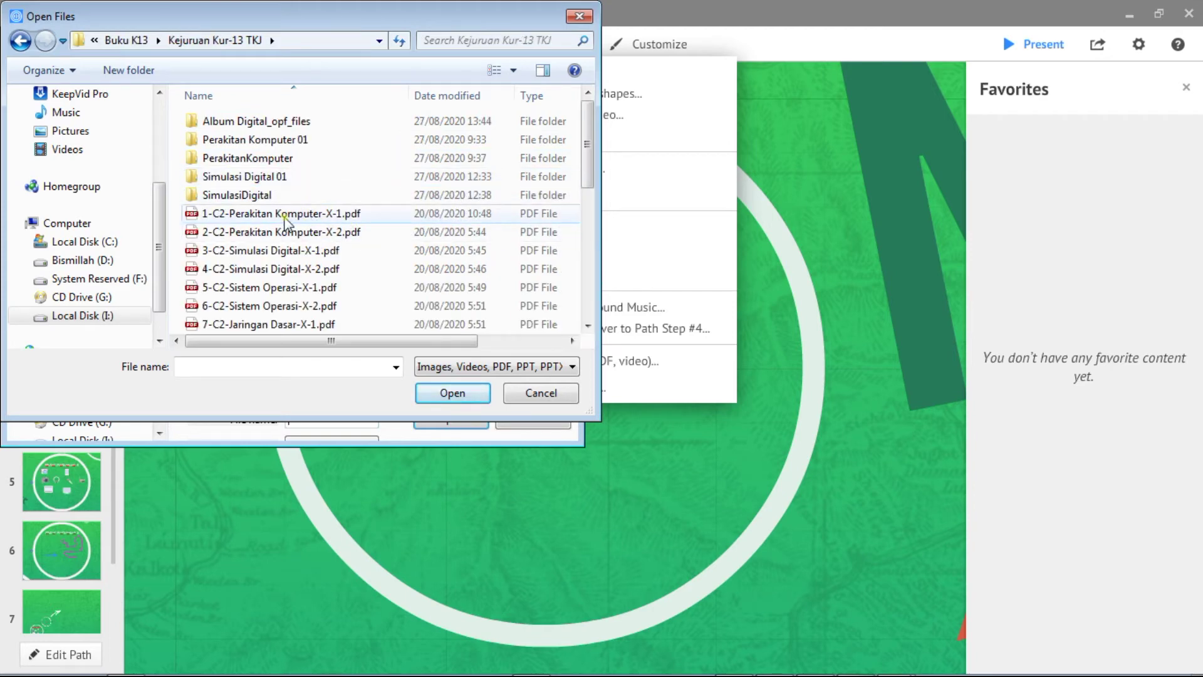
{"action": "left_click", "coordinate": [291, 216]}
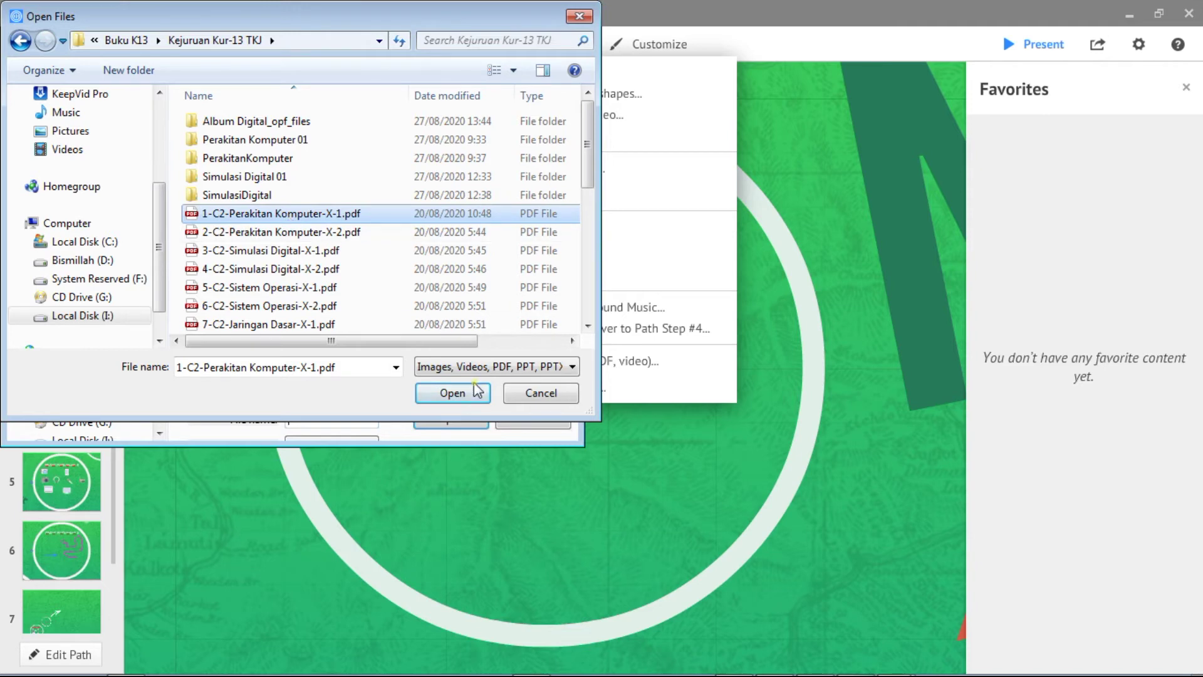
{"action": "left_click", "coordinate": [464, 395]}
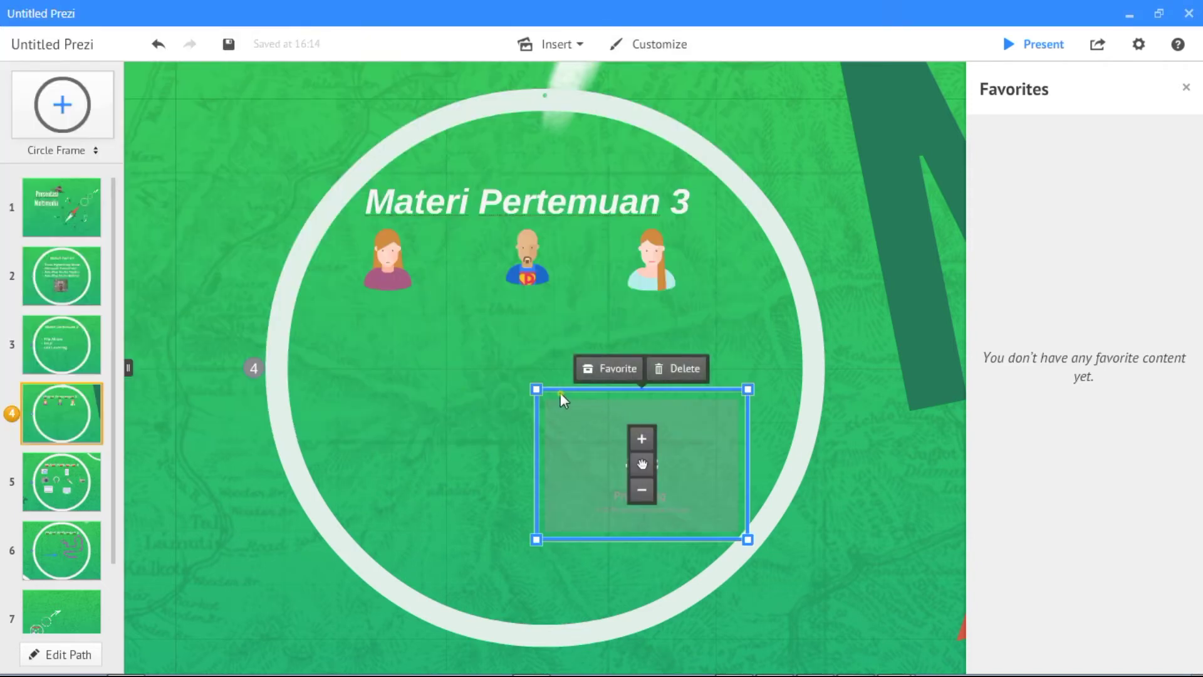
- Enlarge the inserted PDF's placeholder, center it in the circle below the three character symbols, and deselect it
{"action": "left_click_drag", "start_coordinate": [532, 379], "coordinate": [406, 357]}
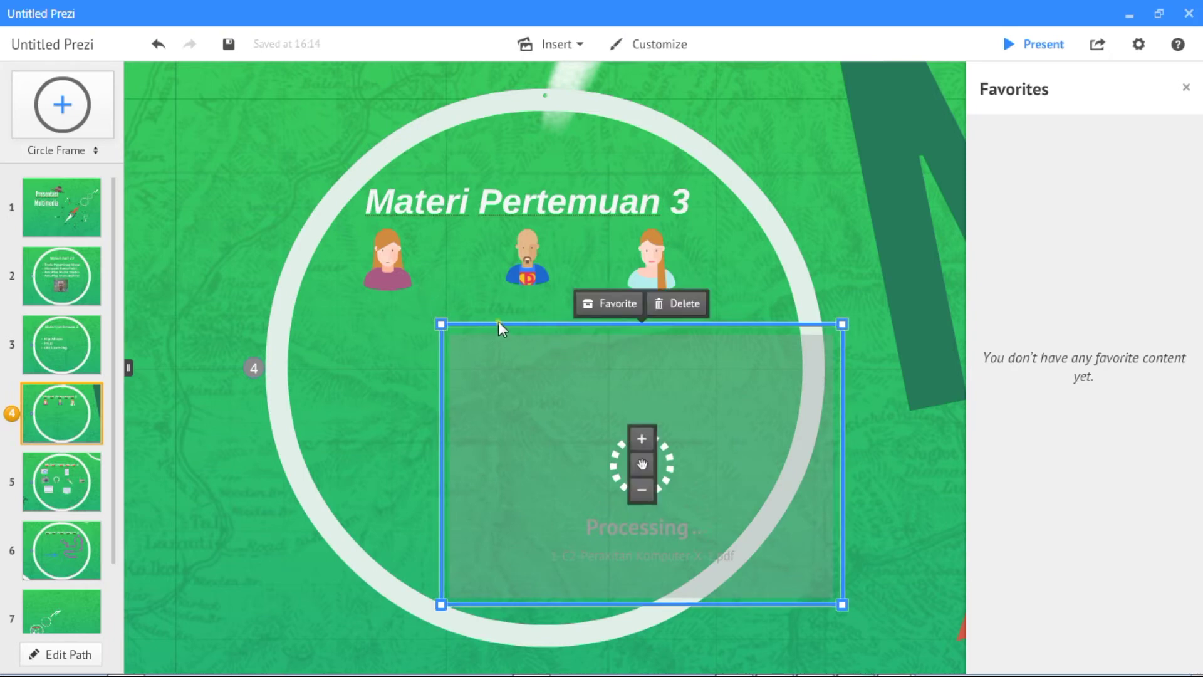
{"action": "left_click_drag", "start_coordinate": [643, 464], "coordinate": [528, 444]}
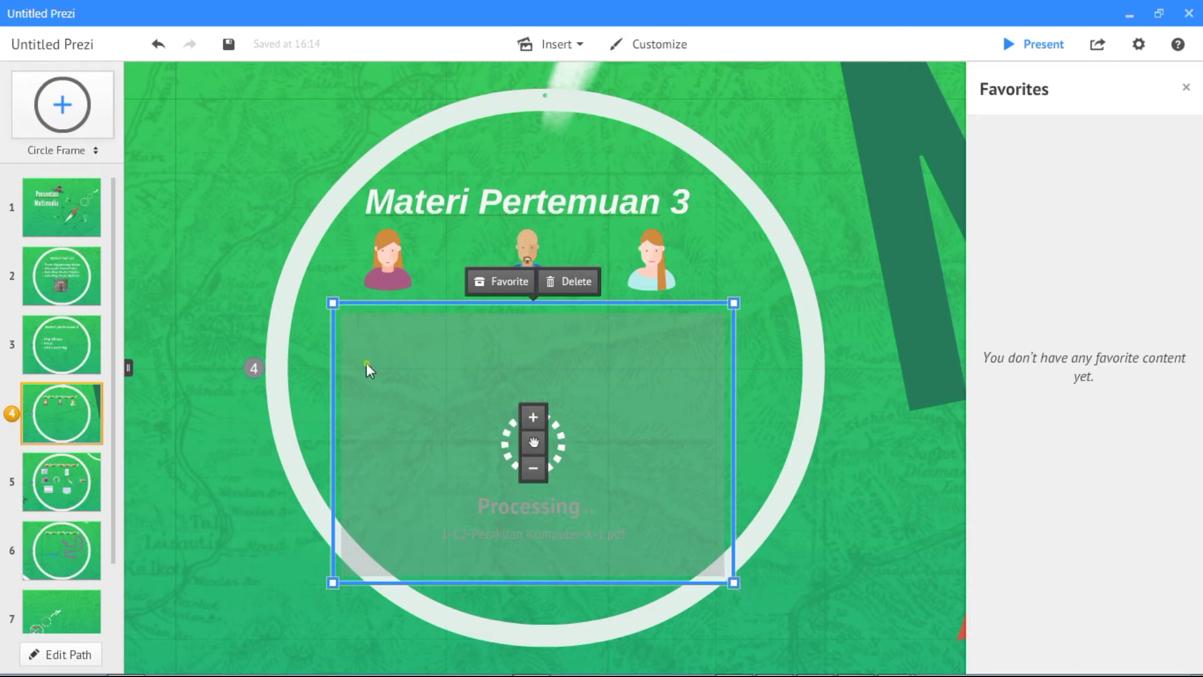
{"action": "left_click_drag", "start_coordinate": [331, 302], "coordinate": [315, 330]}
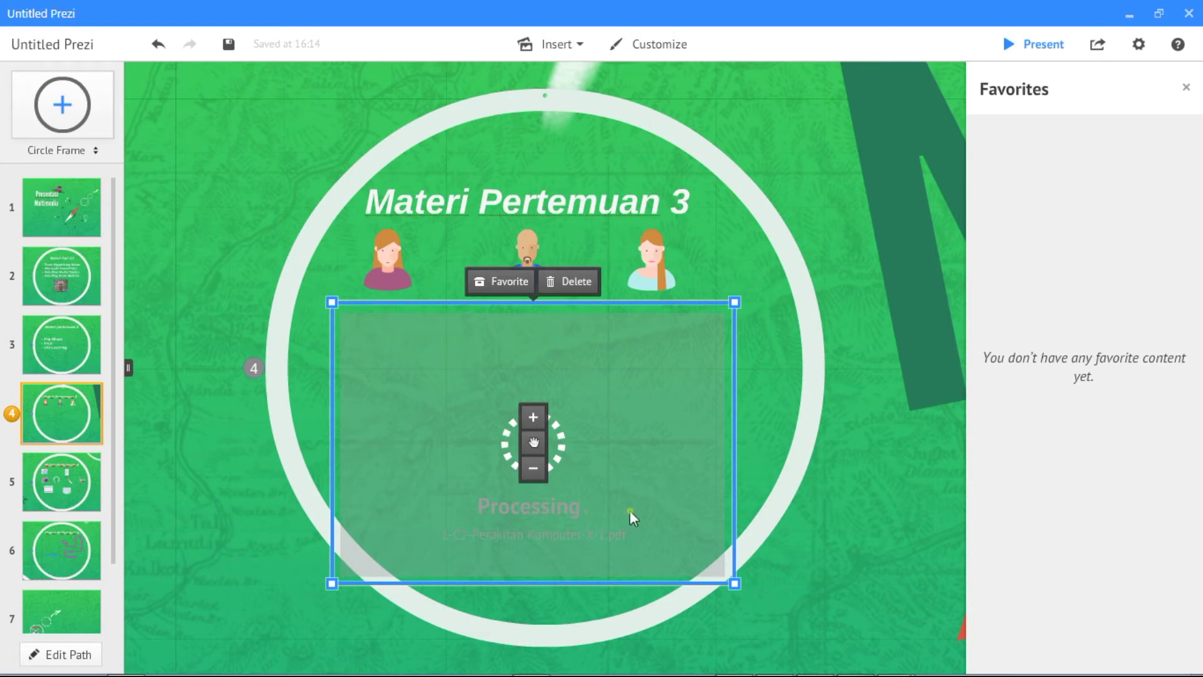
{"action": "left_click", "coordinate": [772, 450]}
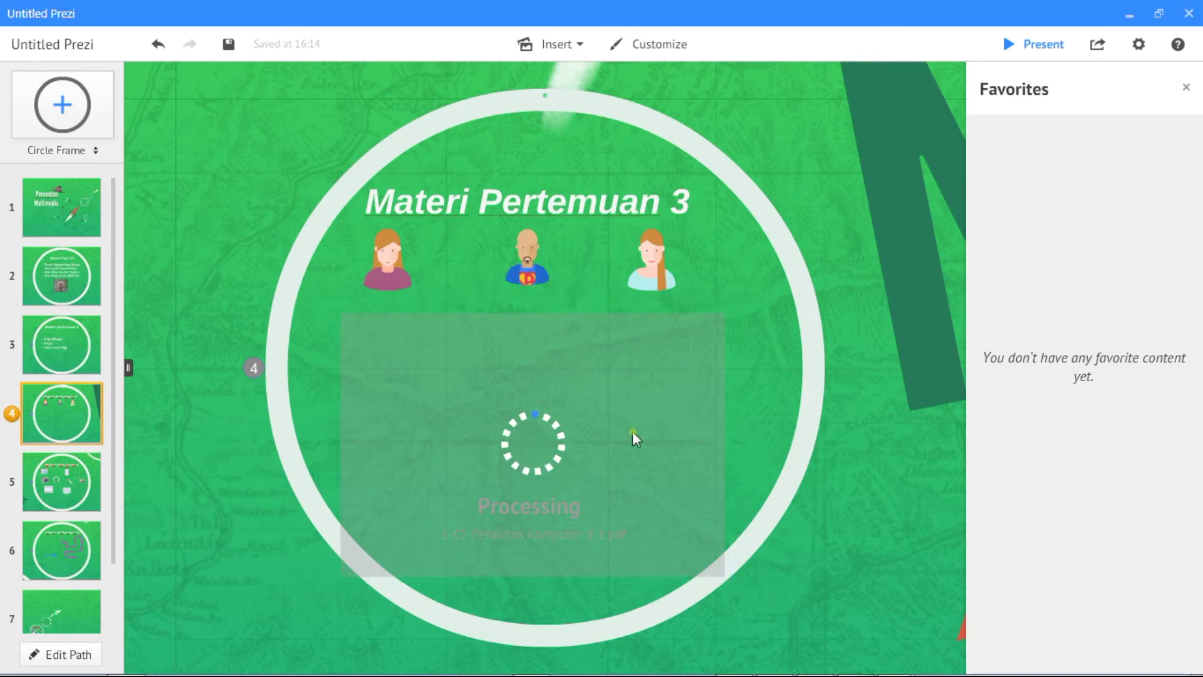
- Delete the PDF placeholder from the fourth frame
{"action": "left_click", "coordinate": [580, 467]}
{"action": "left_click", "coordinate": [580, 284]}
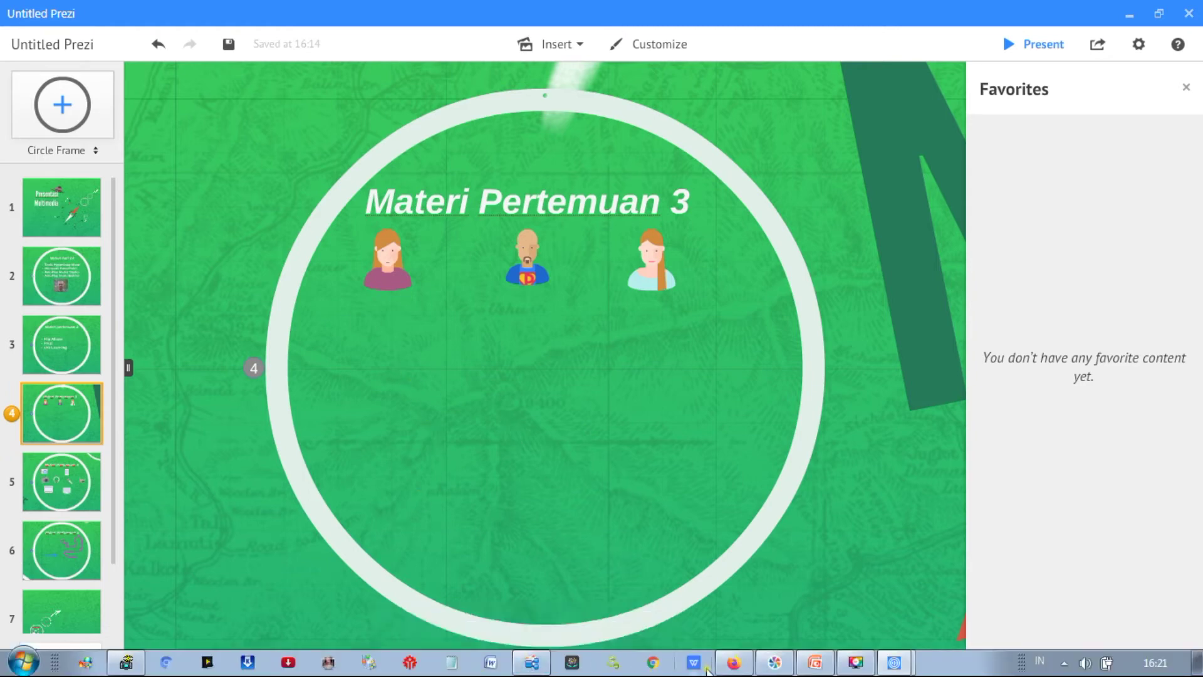
- Switch to Windows Explorer and open the Buku K13 folder on Local Disk (I:)
{"action": "mouse_move", "coordinate": [732, 669]}
{"action": "right_click", "coordinate": [19, 659]}
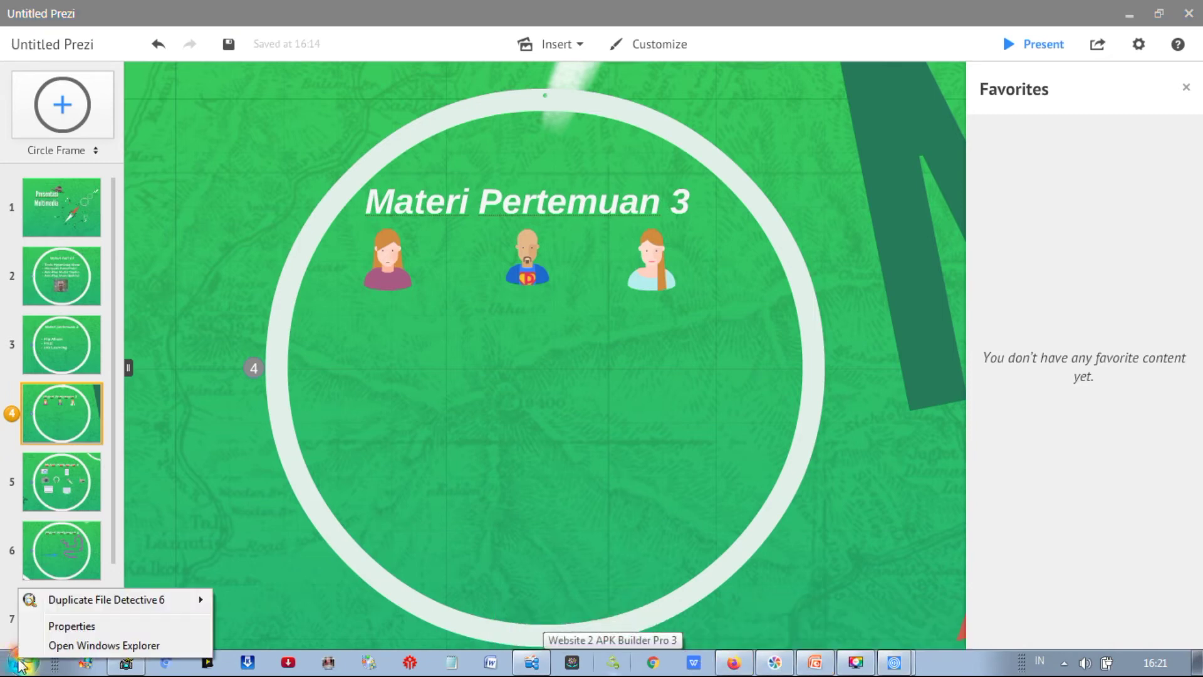
{"action": "left_click", "coordinate": [81, 644]}
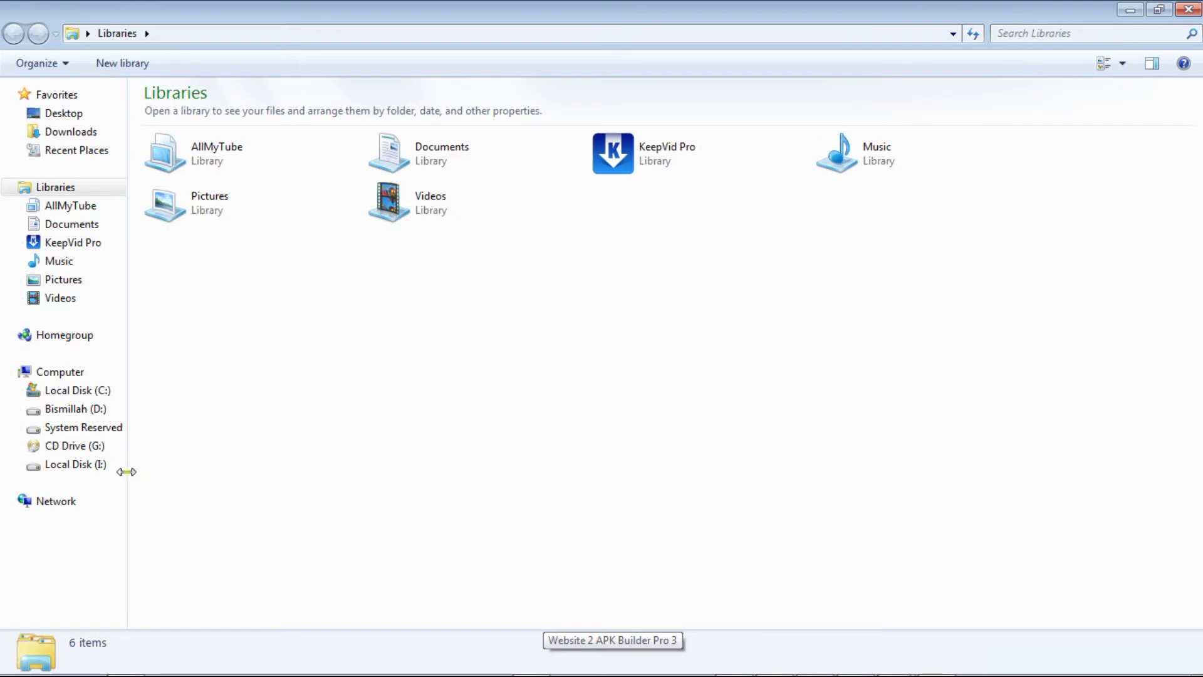
{"action": "left_click", "coordinate": [101, 466]}
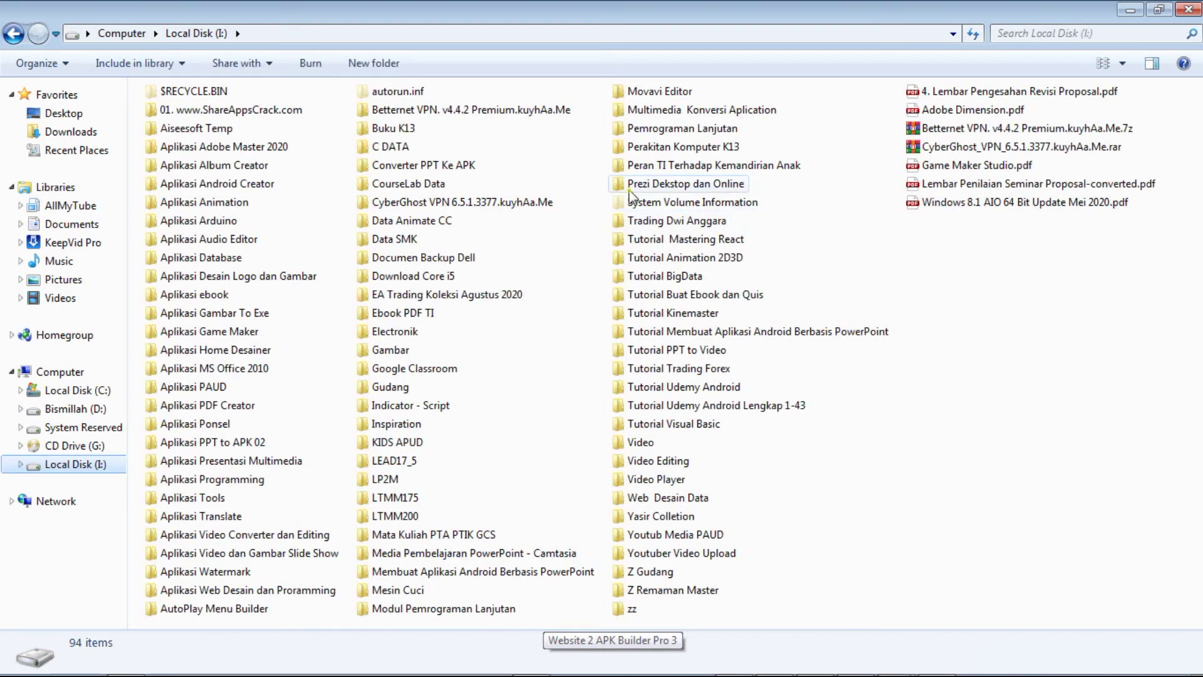
{"action": "double_click", "coordinate": [395, 128]}
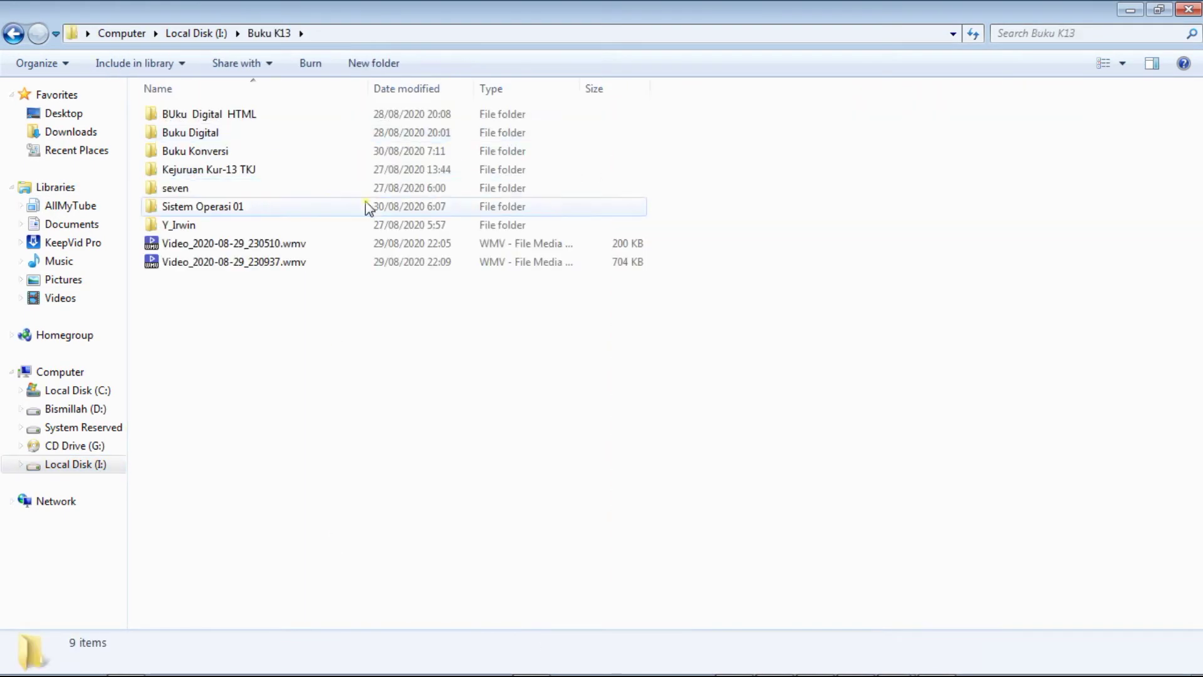
- Look through the Kejuruan Kur-13 TKJ folder and its PerakitanKomputer subfolder, and return to Buku K13
{"action": "double_click", "coordinate": [220, 170]}
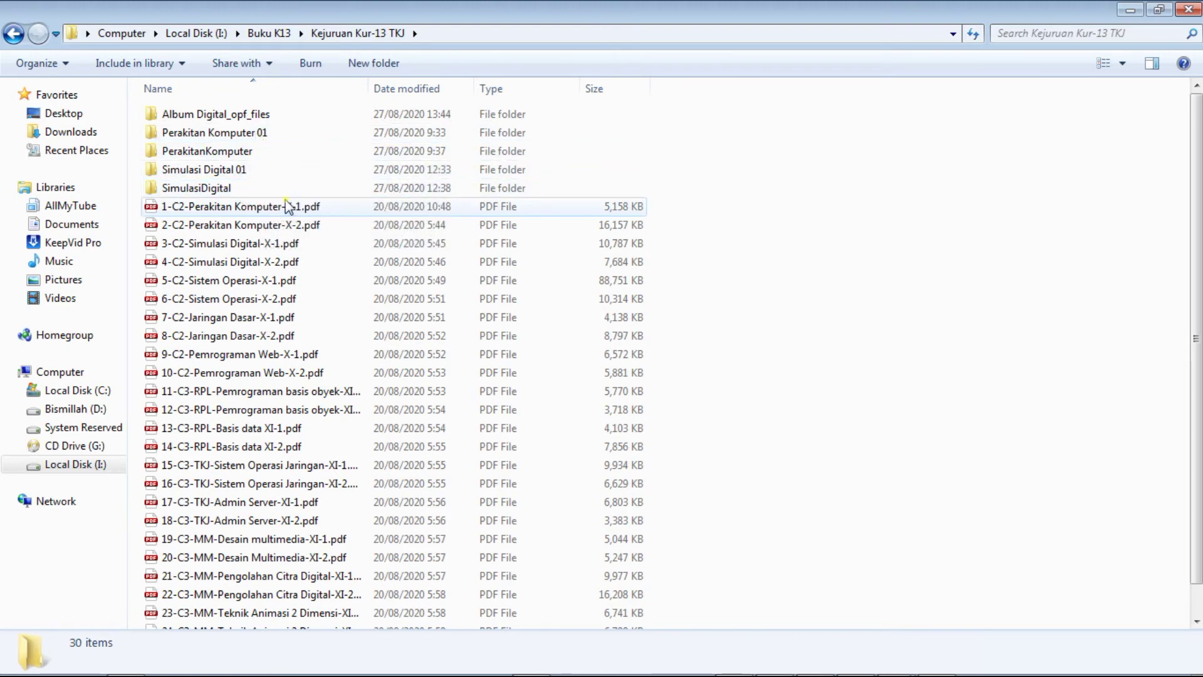
{"action": "double_click", "coordinate": [221, 157]}
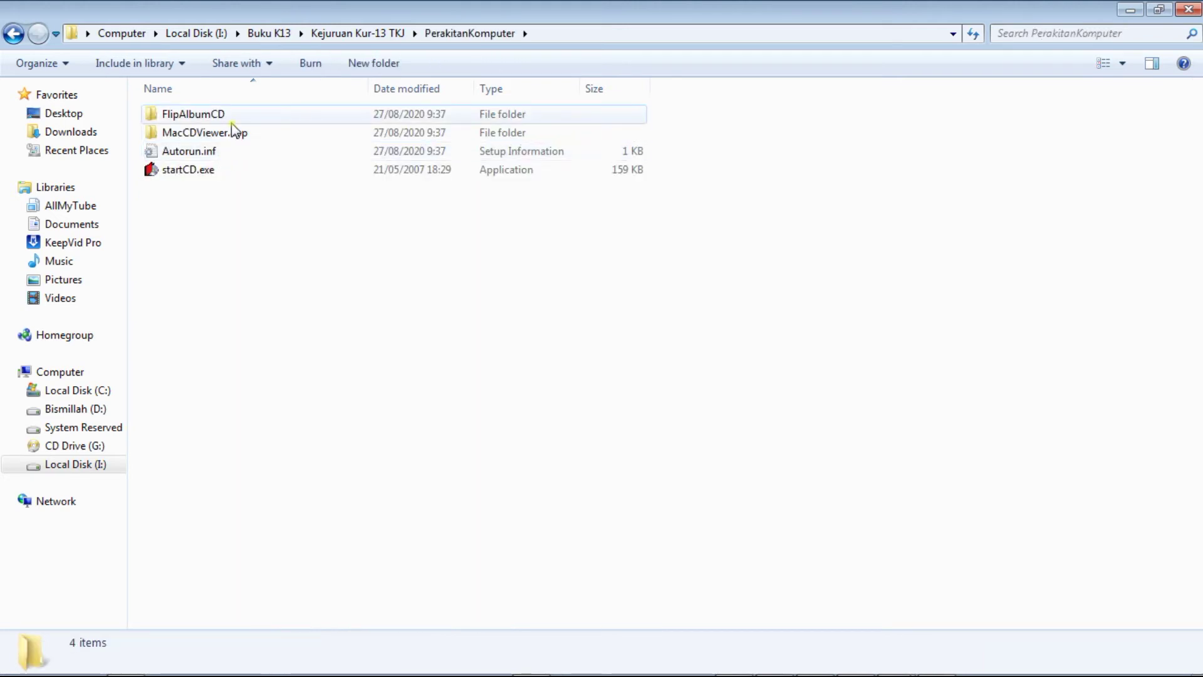
{"action": "left_click", "coordinate": [376, 36]}
{"action": "left_click", "coordinate": [269, 33]}
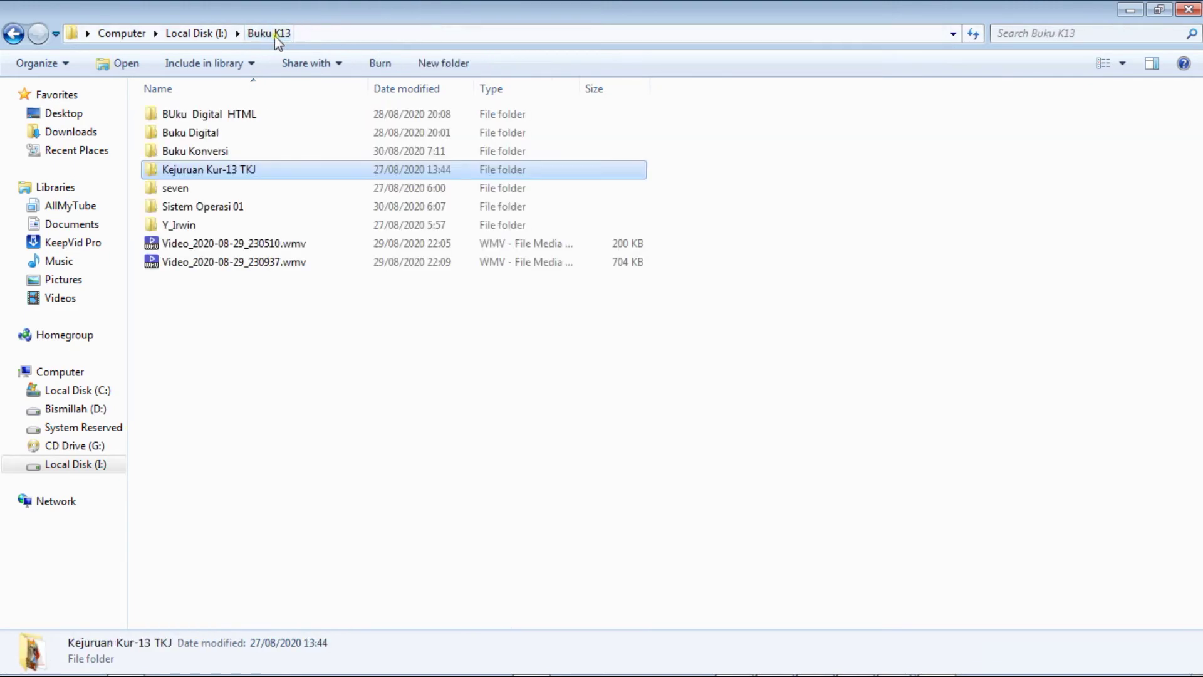
- Open page_000022.png from Buku Konversi > 7-C2-Jaringan Dasar-X-1_pages in the Konversi Gambar ke PDF tool
{"action": "double_click", "coordinate": [213, 152]}
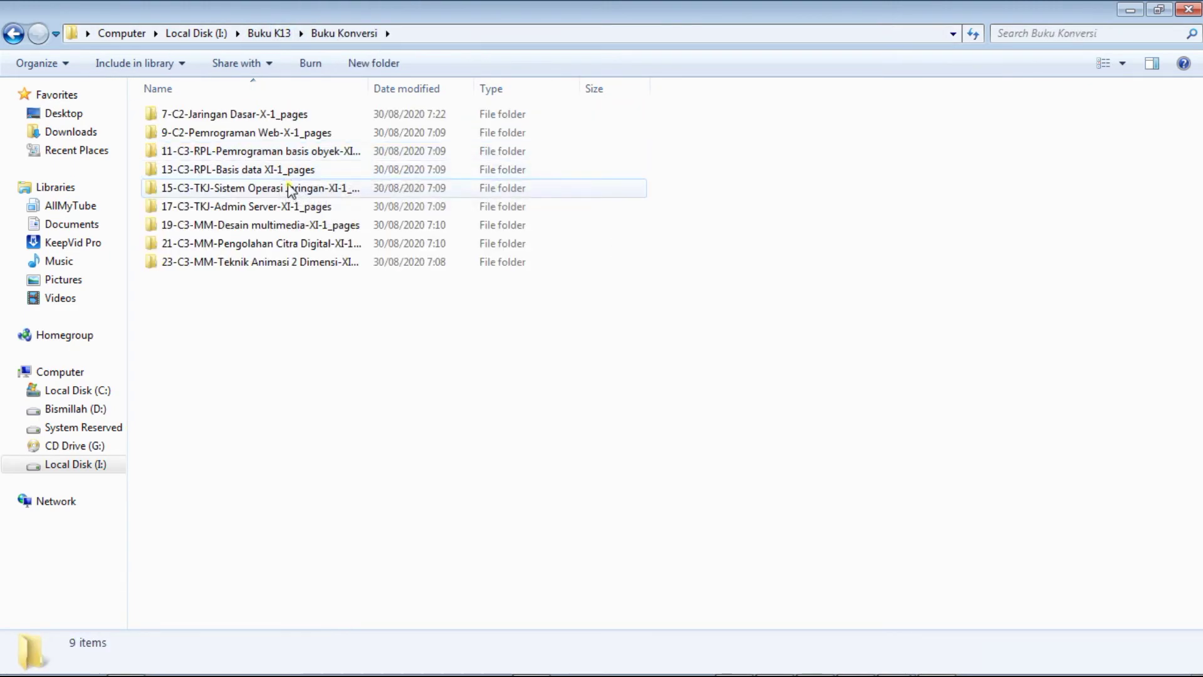
{"action": "double_click", "coordinate": [235, 118]}
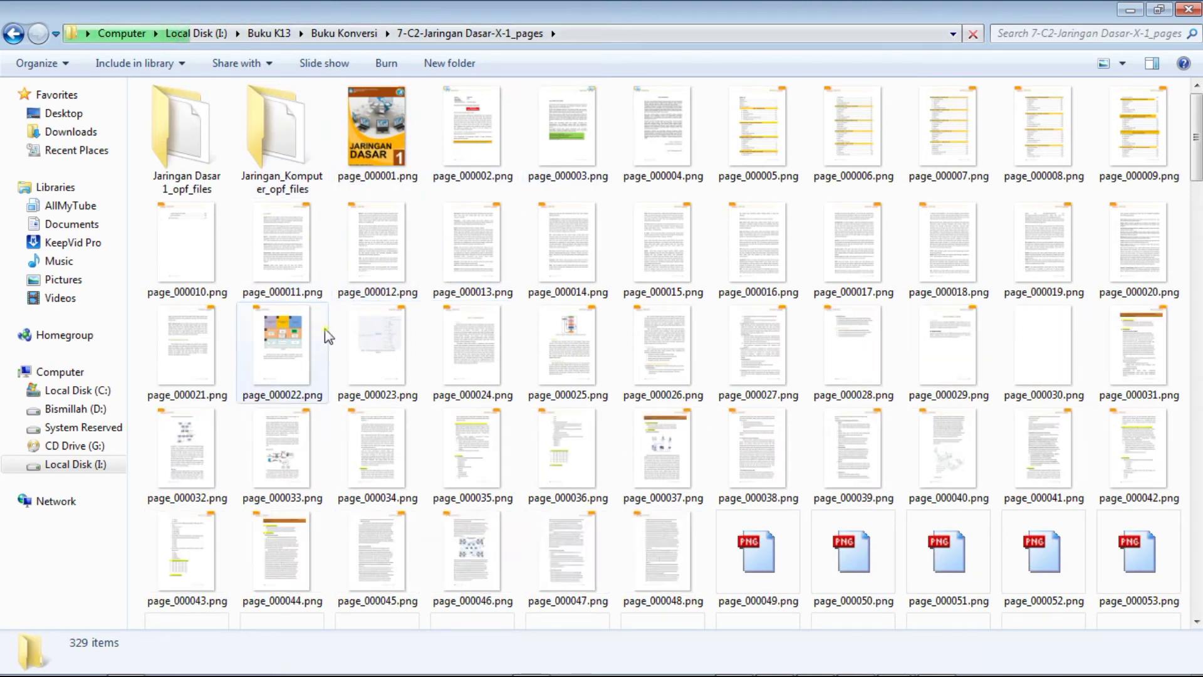
{"action": "right_click", "coordinate": [288, 337]}
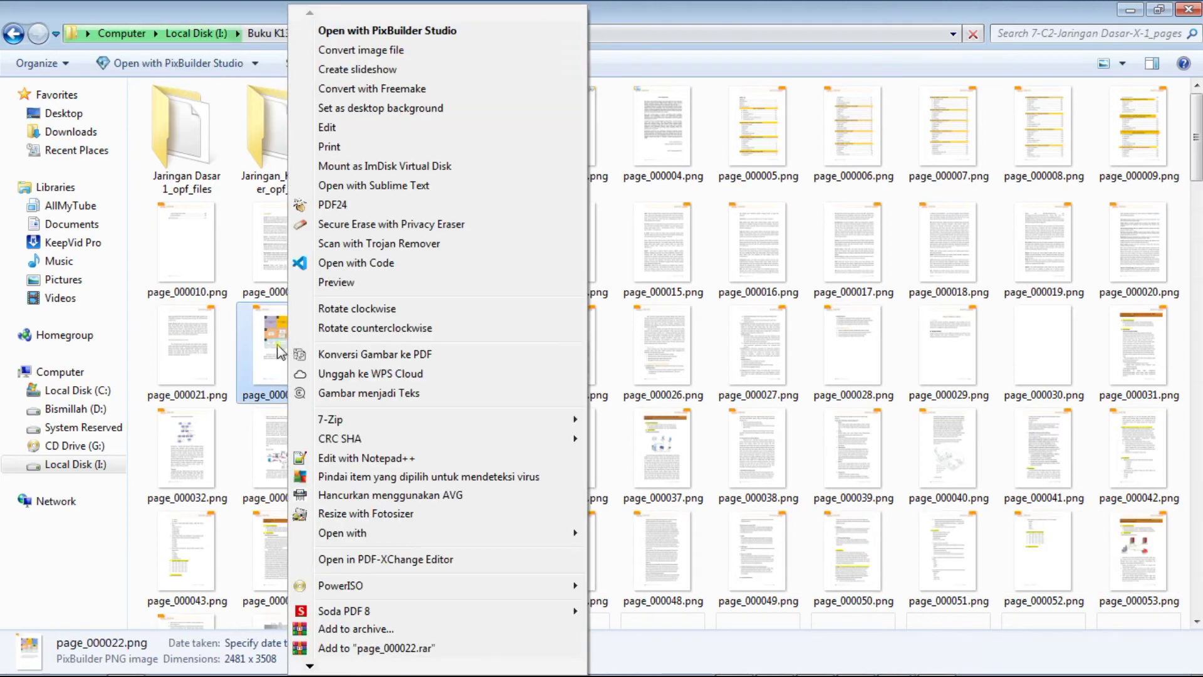
{"action": "left_click", "coordinate": [285, 341]}
{"action": "right_click", "coordinate": [279, 347]}
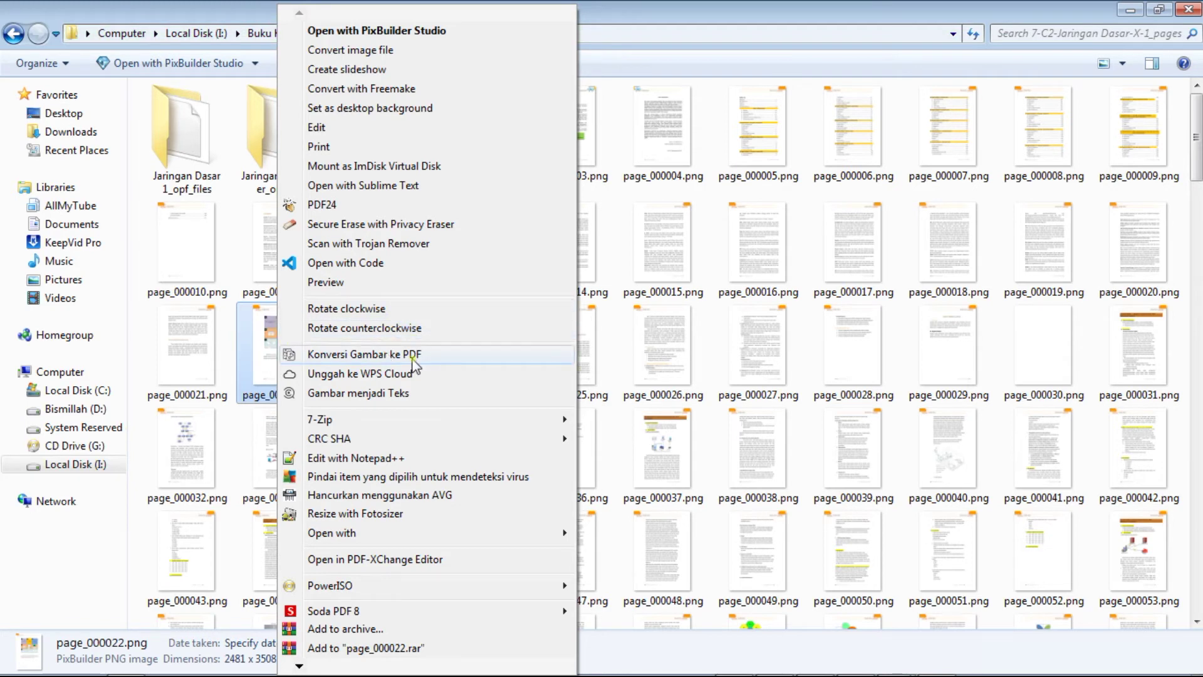
{"action": "left_click", "coordinate": [389, 358]}
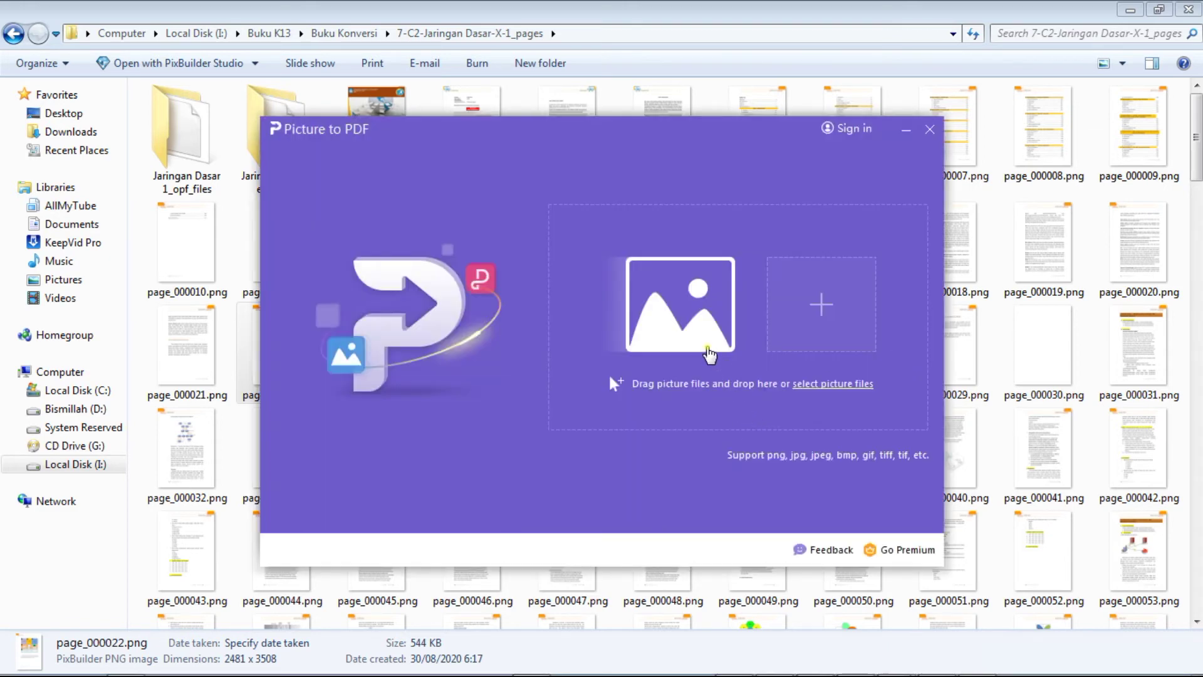
- Start converting page_000022.png to PDF and set the output folder to Buku K13 on Local Disk (I:)
{"action": "left_click_drag", "start_coordinate": [818, 354], "coordinate": [835, 365]}
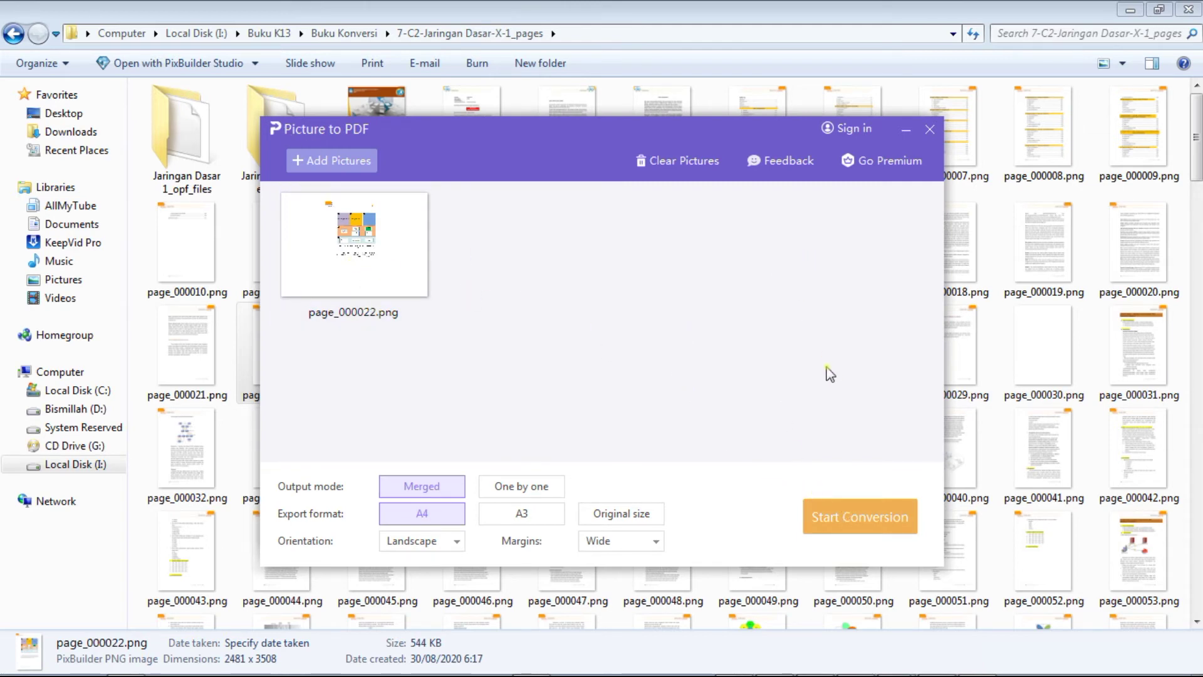
{"action": "left_click", "coordinate": [861, 525]}
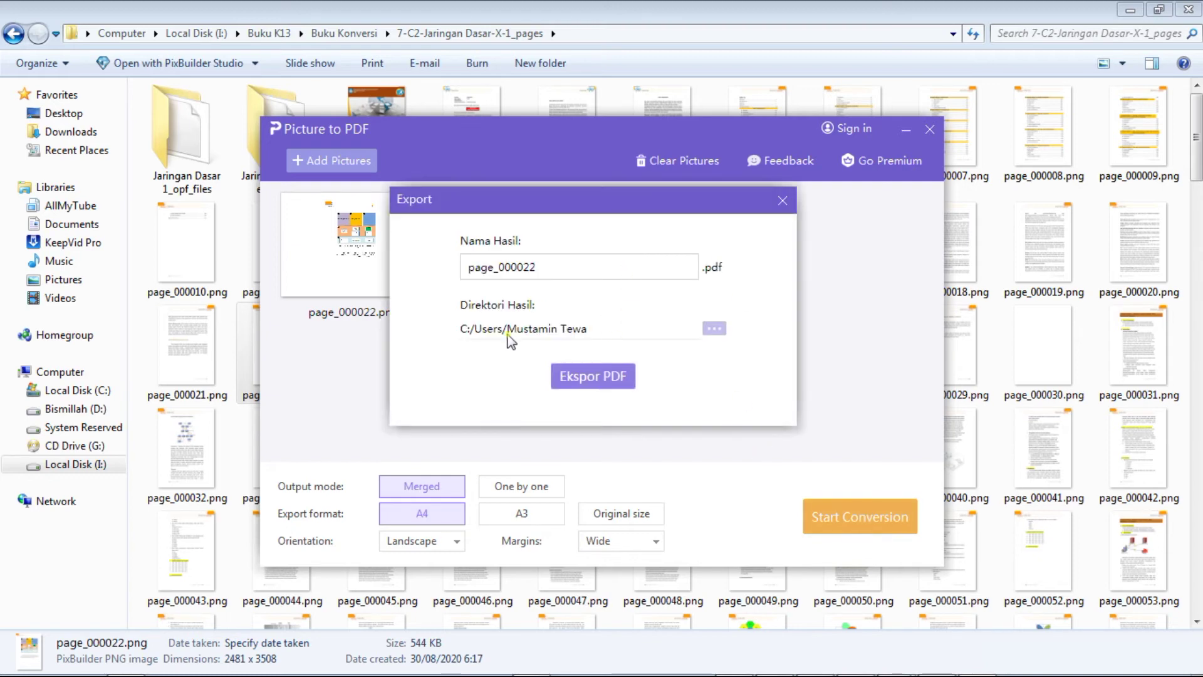
{"action": "left_click", "coordinate": [714, 328]}
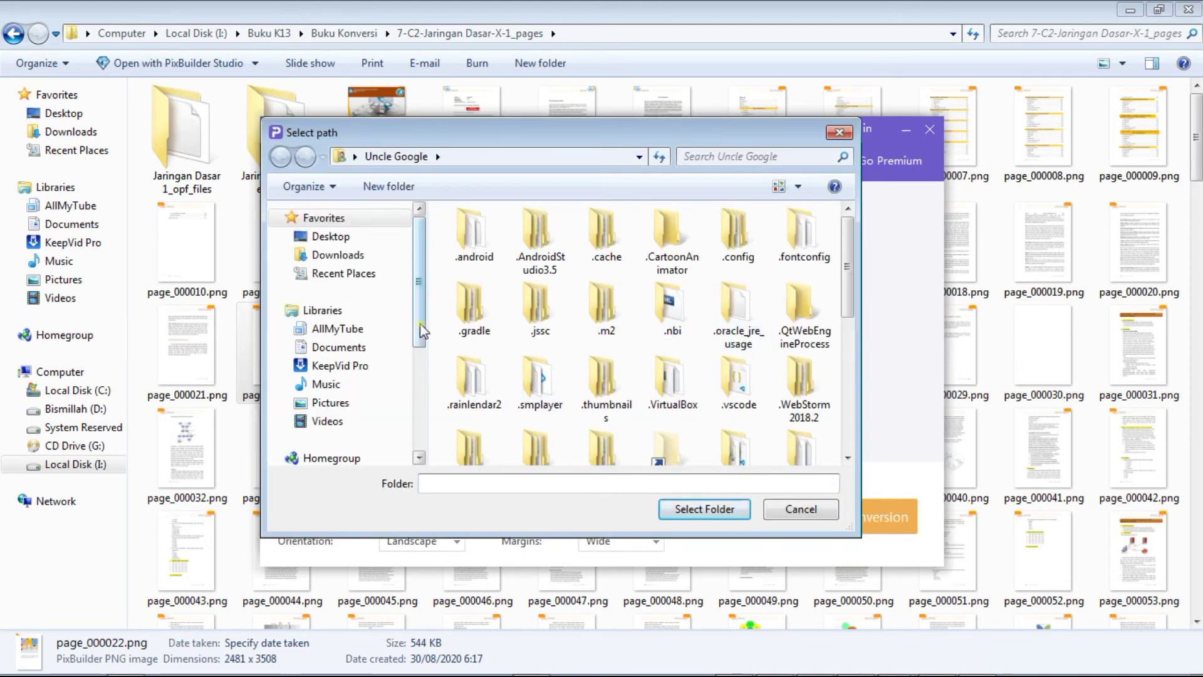
{"action": "left_click_drag", "start_coordinate": [418, 325], "coordinate": [418, 429]}
{"action": "left_click", "coordinate": [351, 395]}
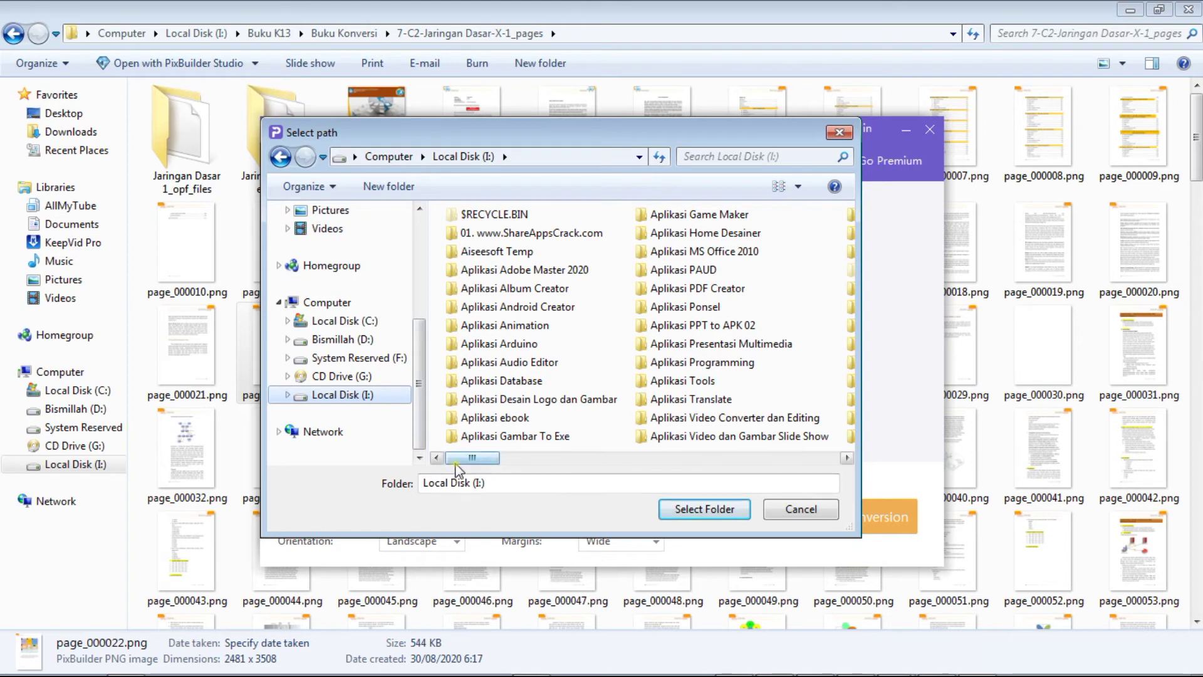
{"action": "left_click_drag", "start_coordinate": [467, 459], "coordinate": [576, 467]}
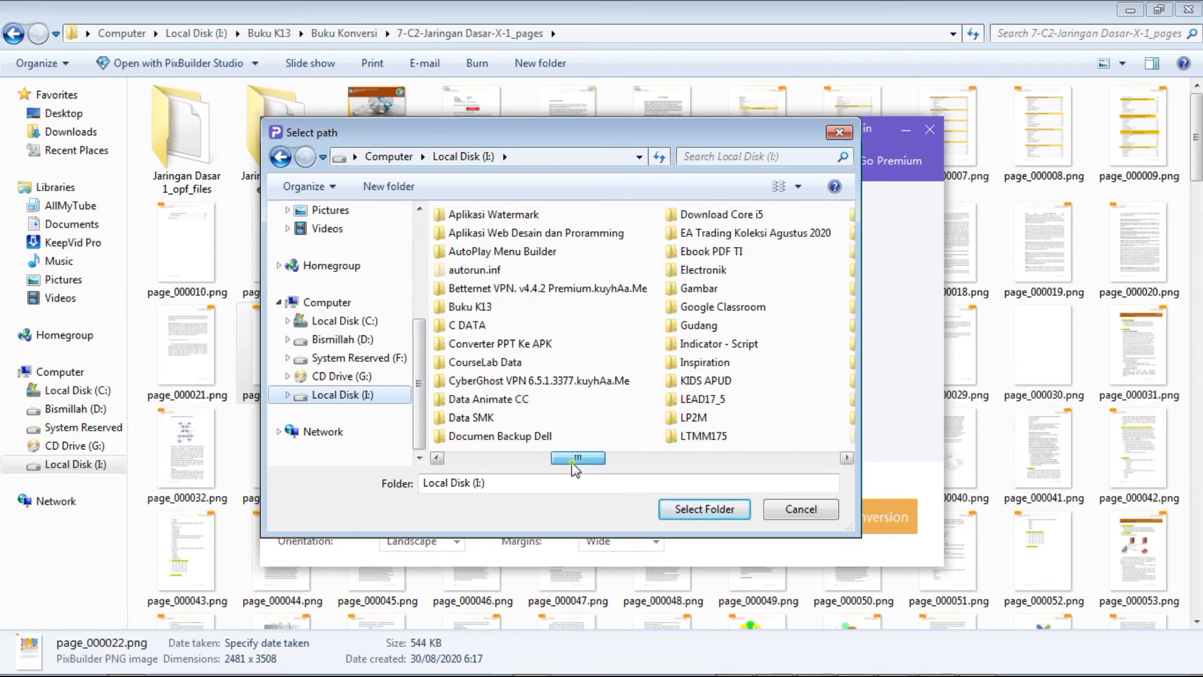
{"action": "double_click", "coordinate": [470, 306]}
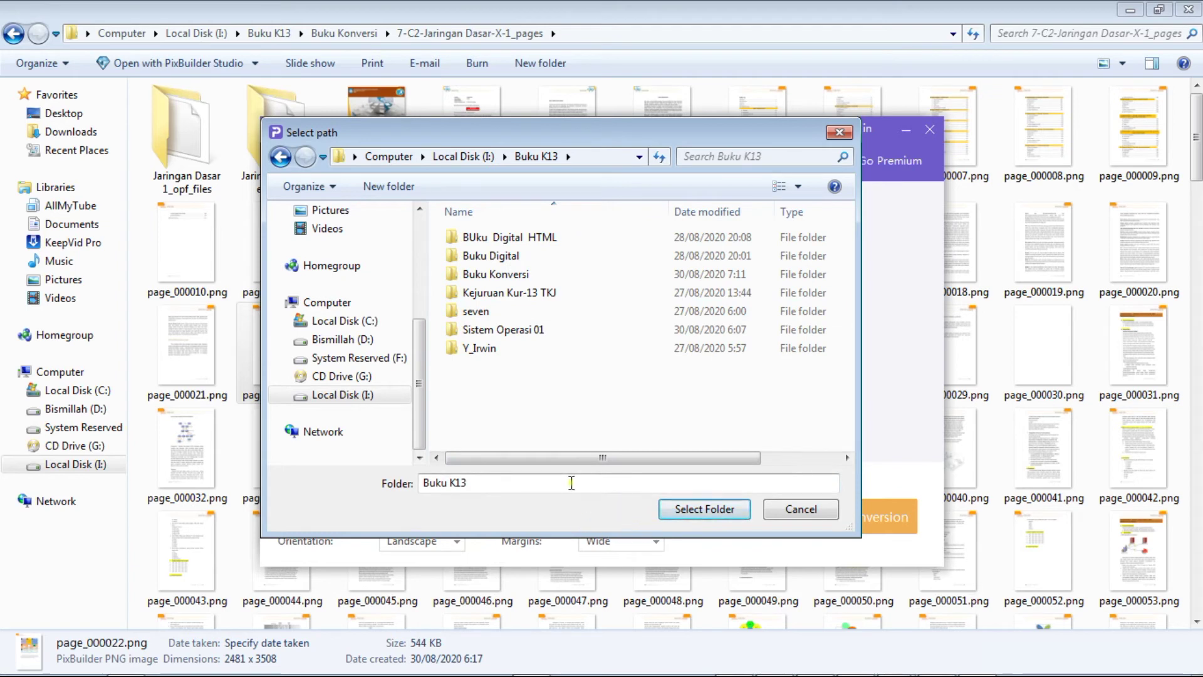
{"action": "left_click", "coordinate": [689, 509]}
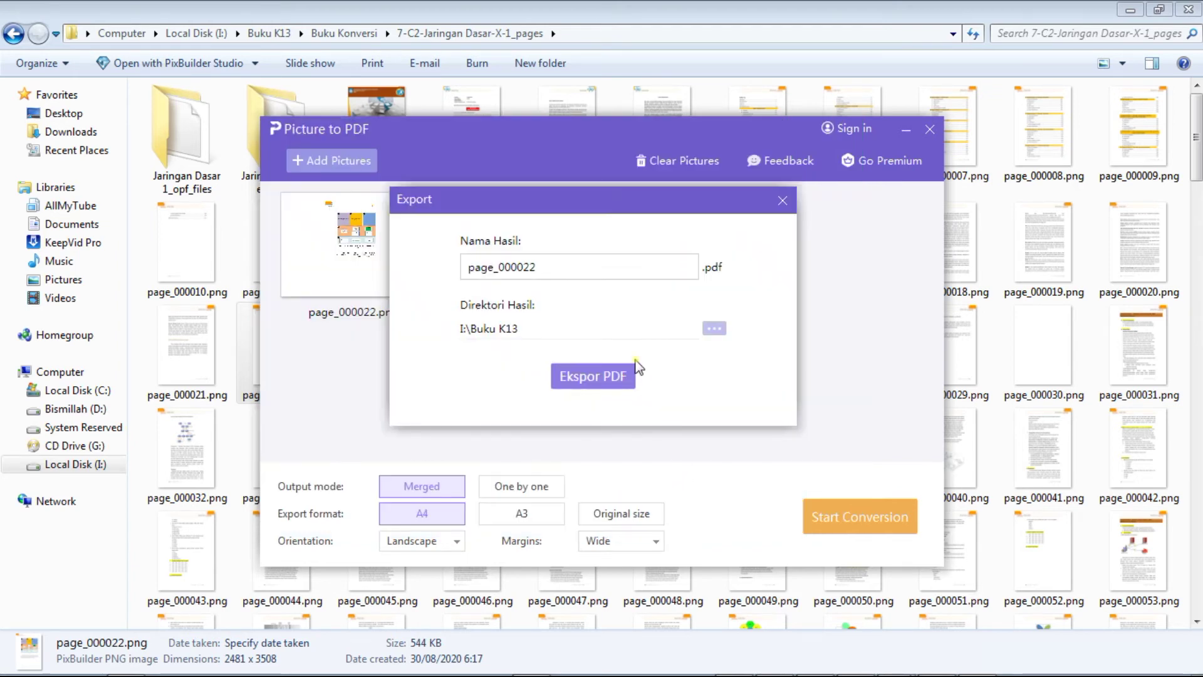
- Name the output file 01, export the PDF and show it in its folder
{"action": "left_click", "coordinate": [541, 263]}
{"action": "double_click", "coordinate": [540, 265]}
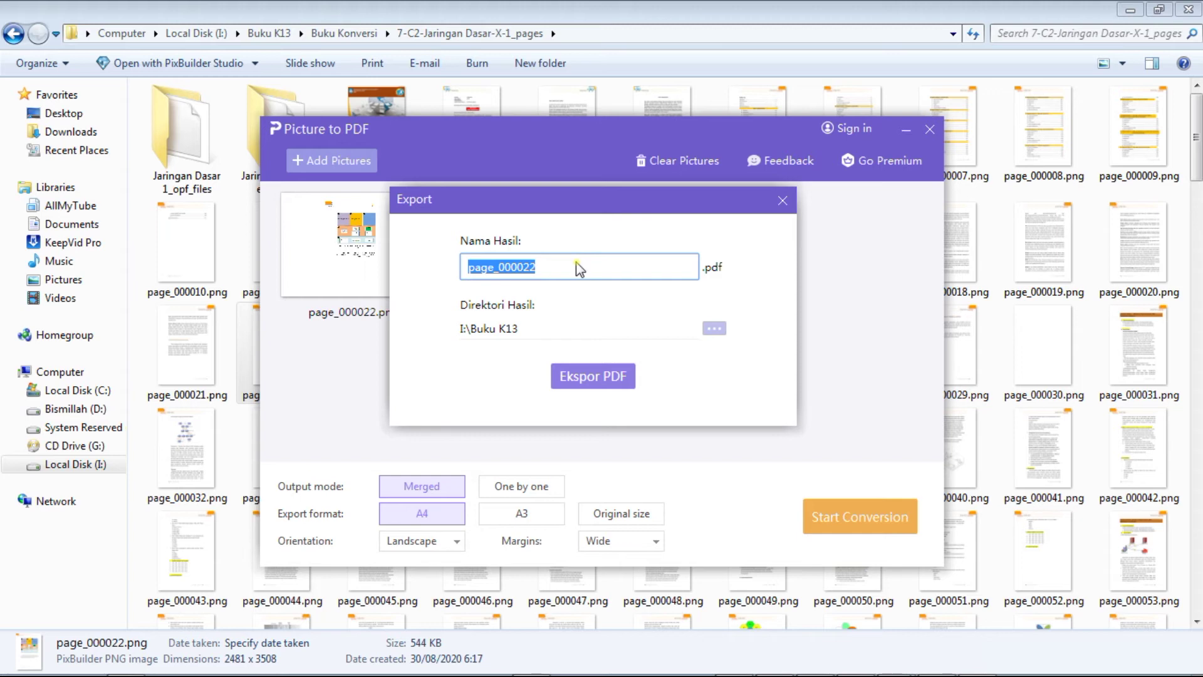
{"action": "type", "text": "01"}
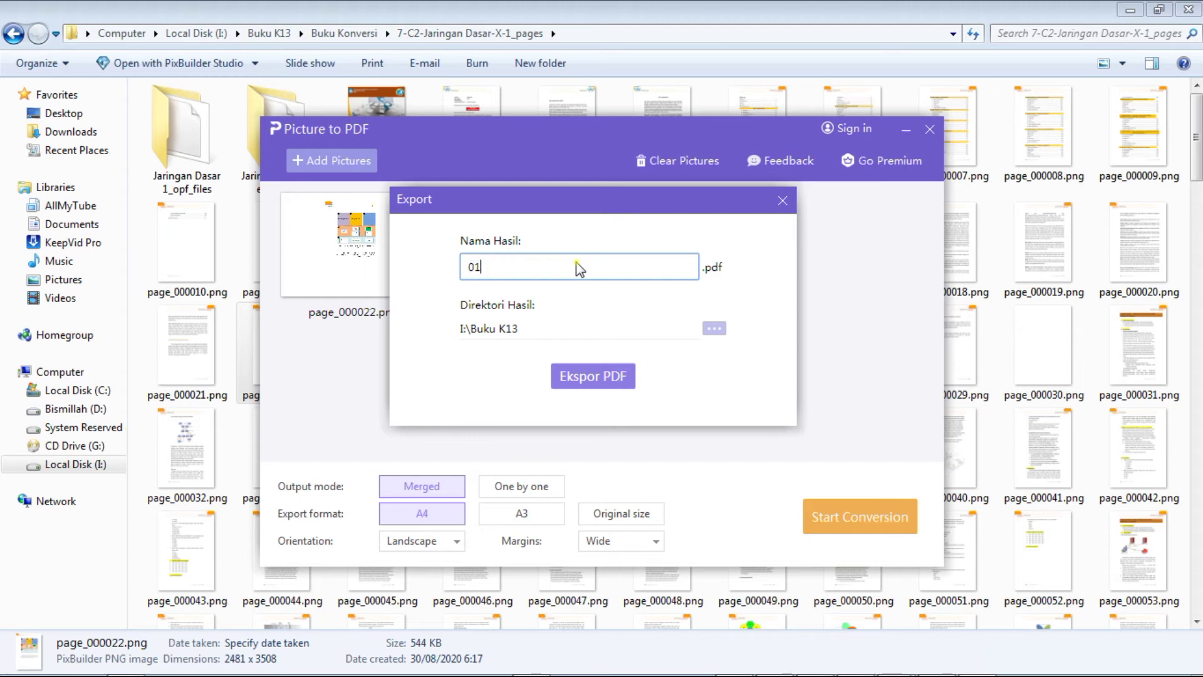
{"action": "left_click", "coordinate": [602, 378]}
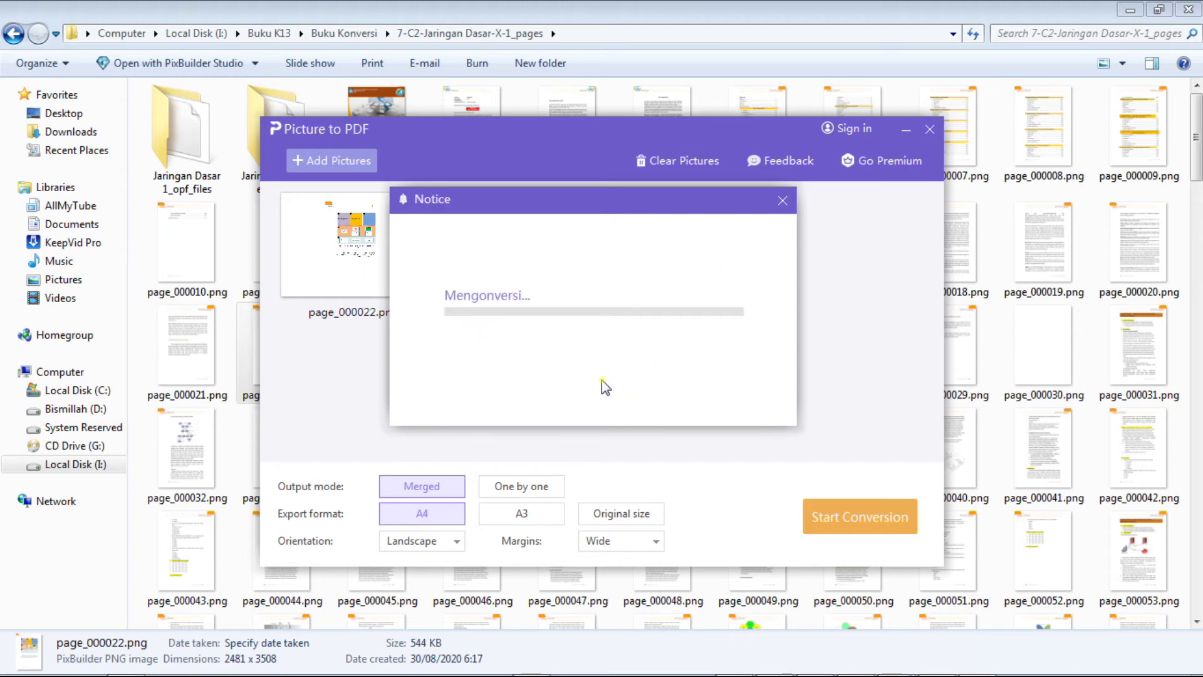
{"action": "left_click", "coordinate": [566, 351]}
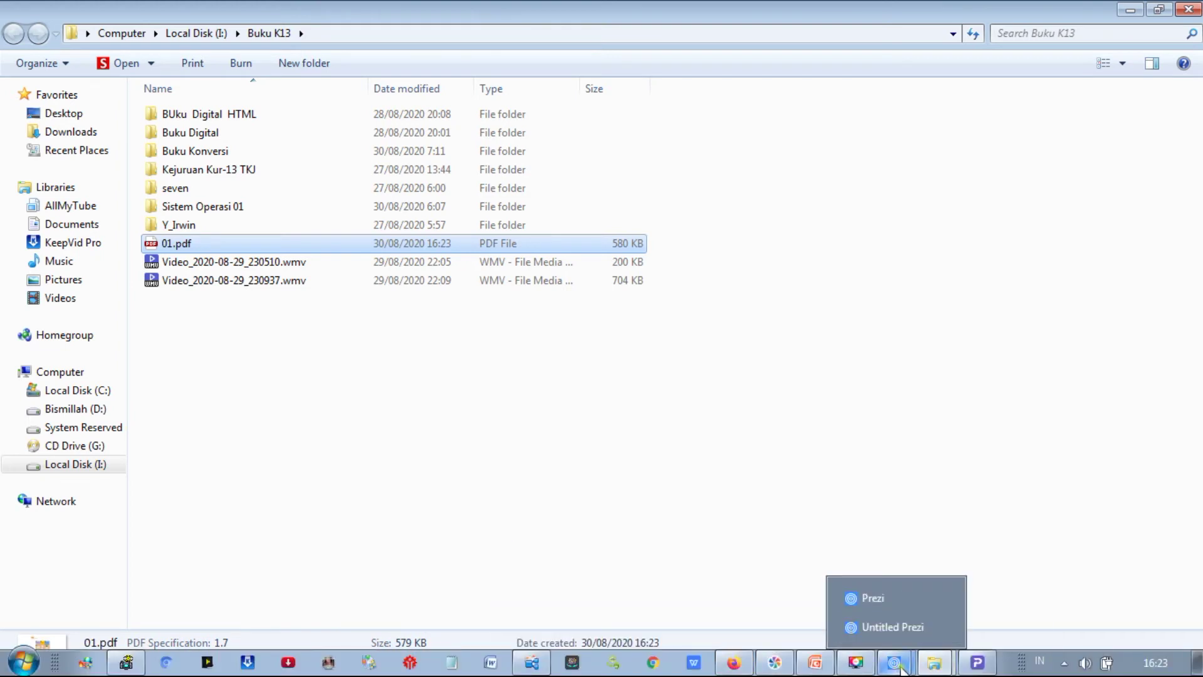
- Switch to the Untitled Prezi window in Prezi
{"action": "left_click", "coordinate": [900, 668]}
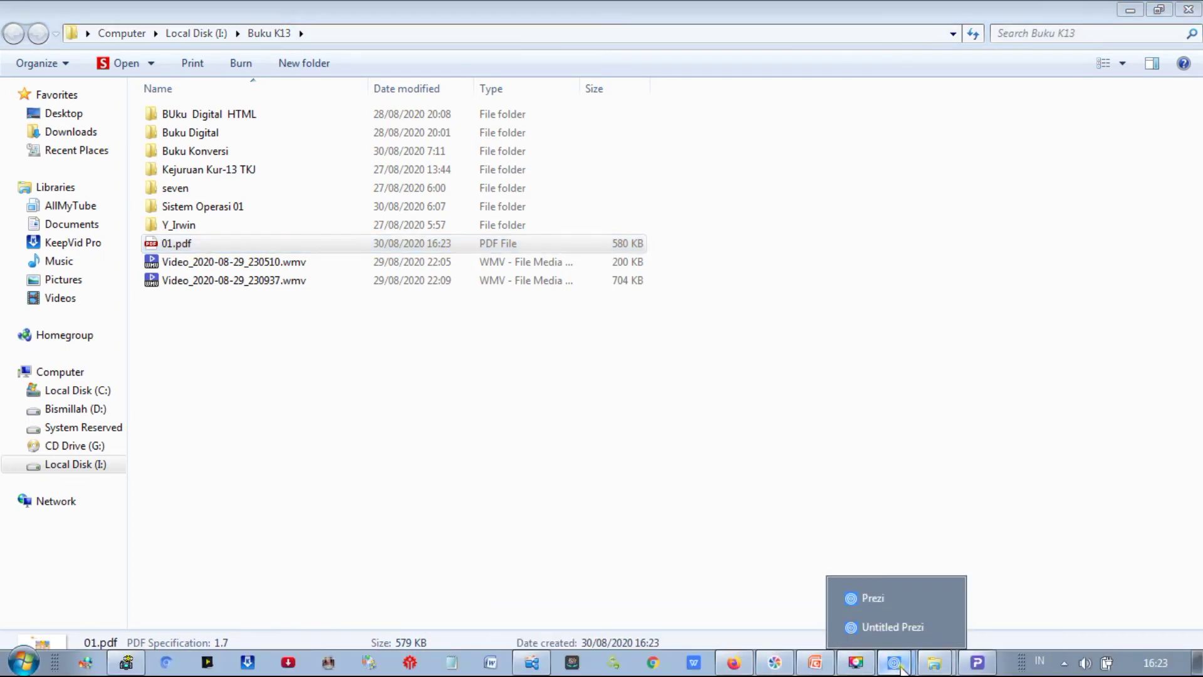
{"action": "left_click", "coordinate": [889, 604]}
{"action": "mouse_move", "coordinate": [894, 663]}
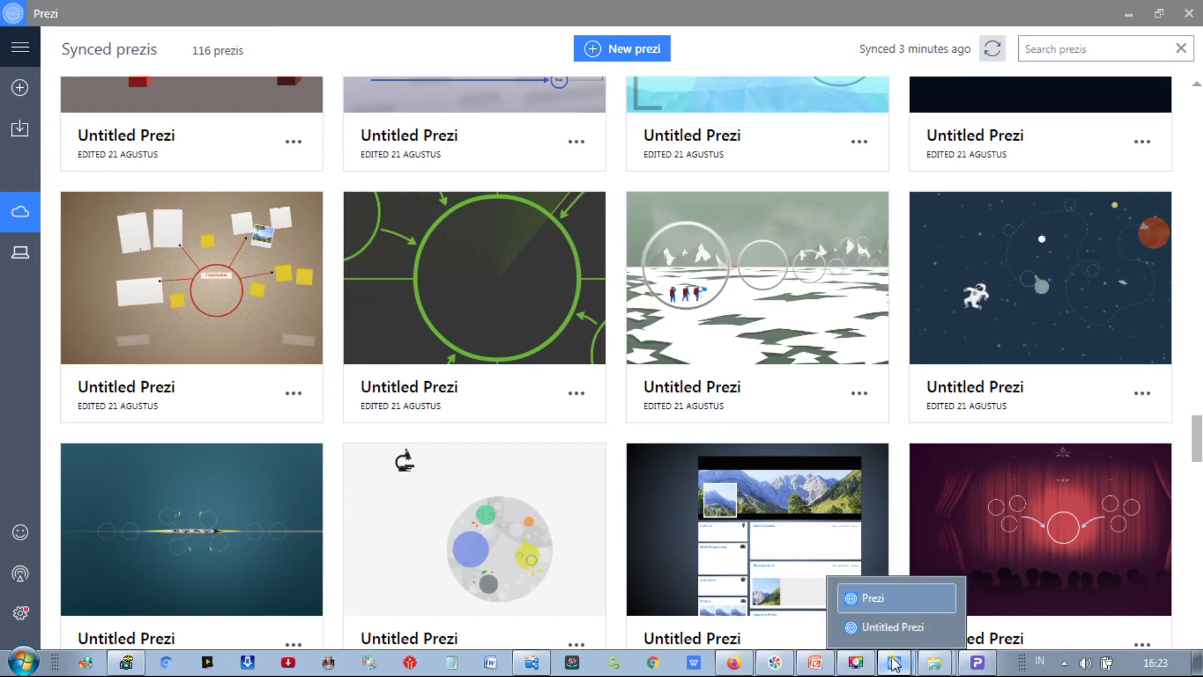
{"action": "left_click", "coordinate": [909, 627]}
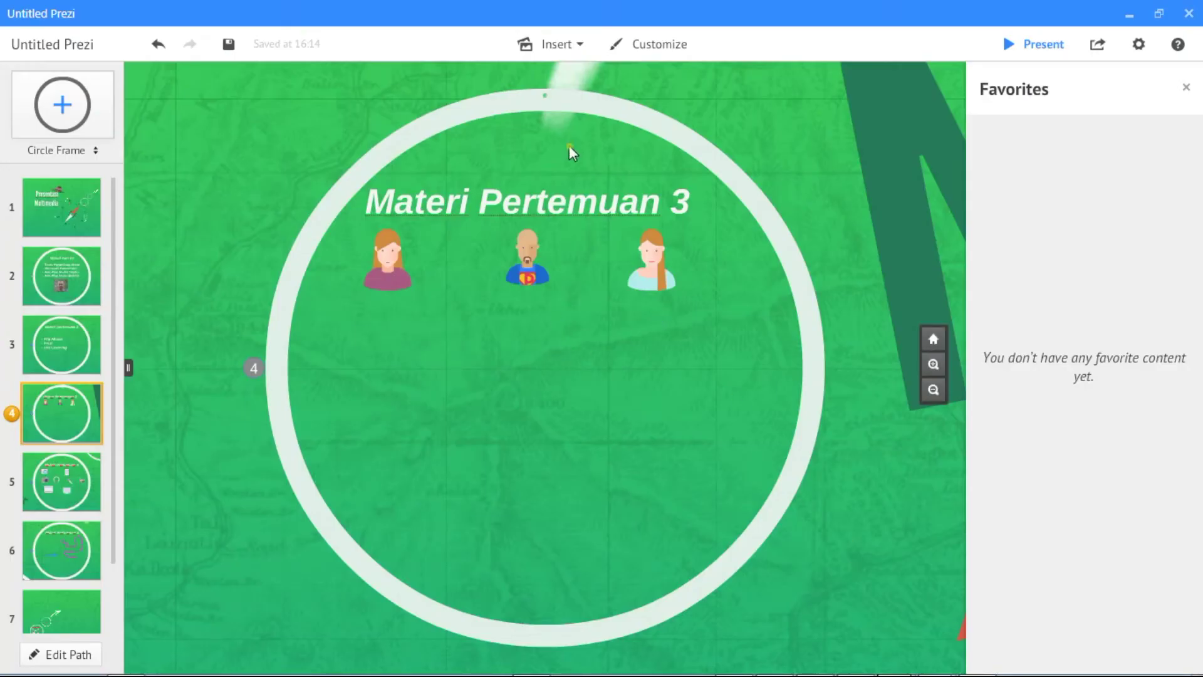
- Insert the file 01.pdf from the Buku K13 folder into the fourth frame
{"action": "left_click", "coordinate": [582, 47]}
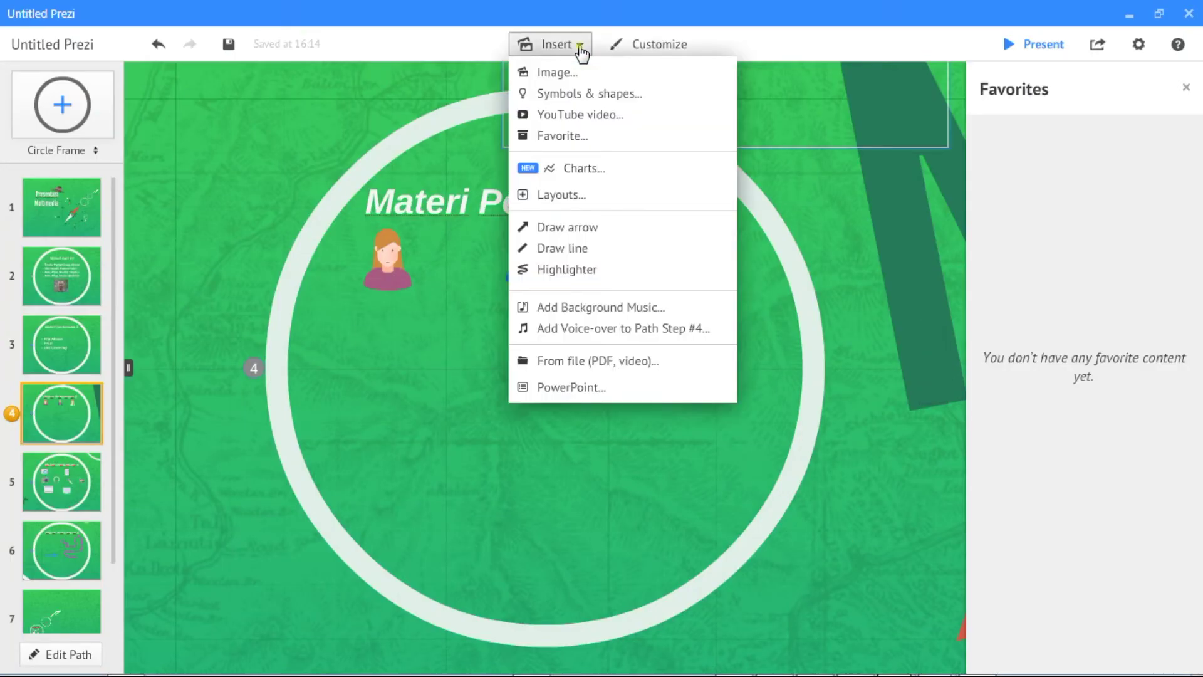
{"action": "left_click", "coordinate": [628, 362]}
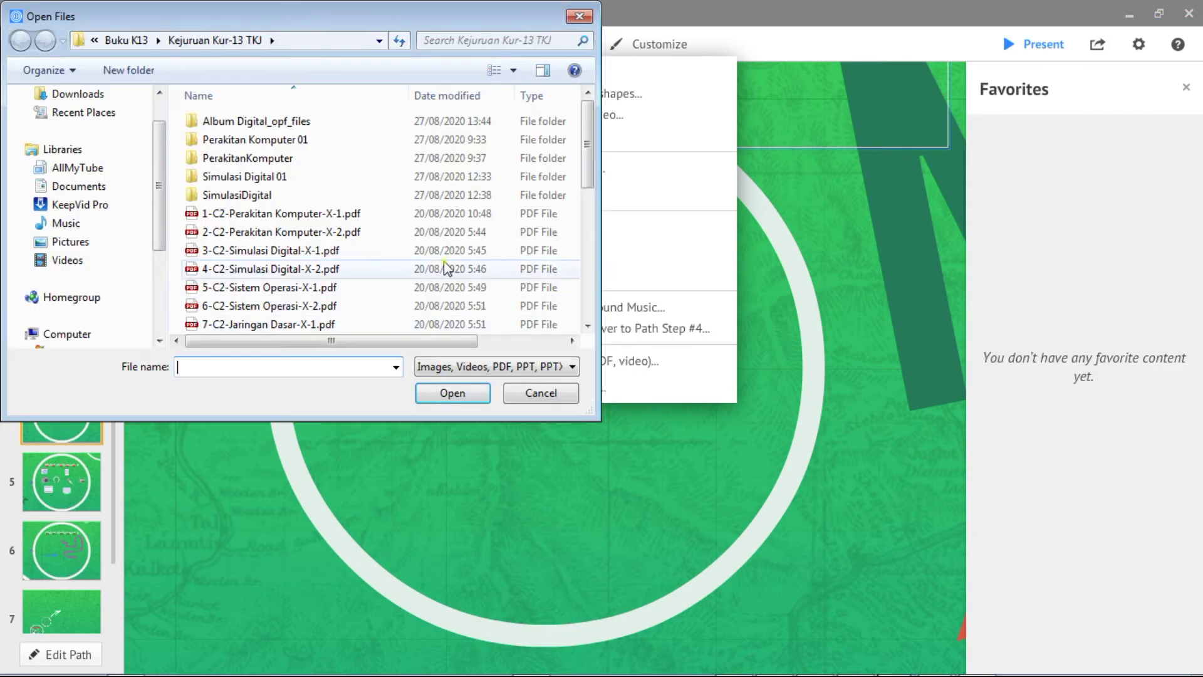
{"action": "left_click", "coordinate": [139, 41]}
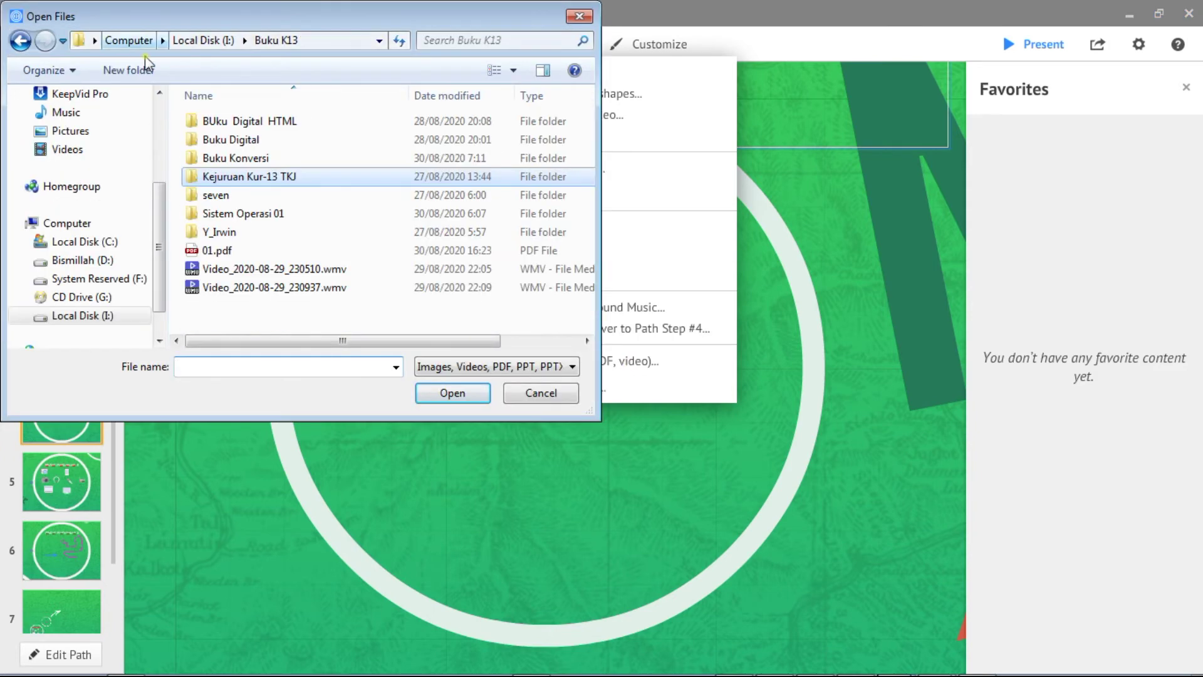
{"action": "double_click", "coordinate": [229, 250]}
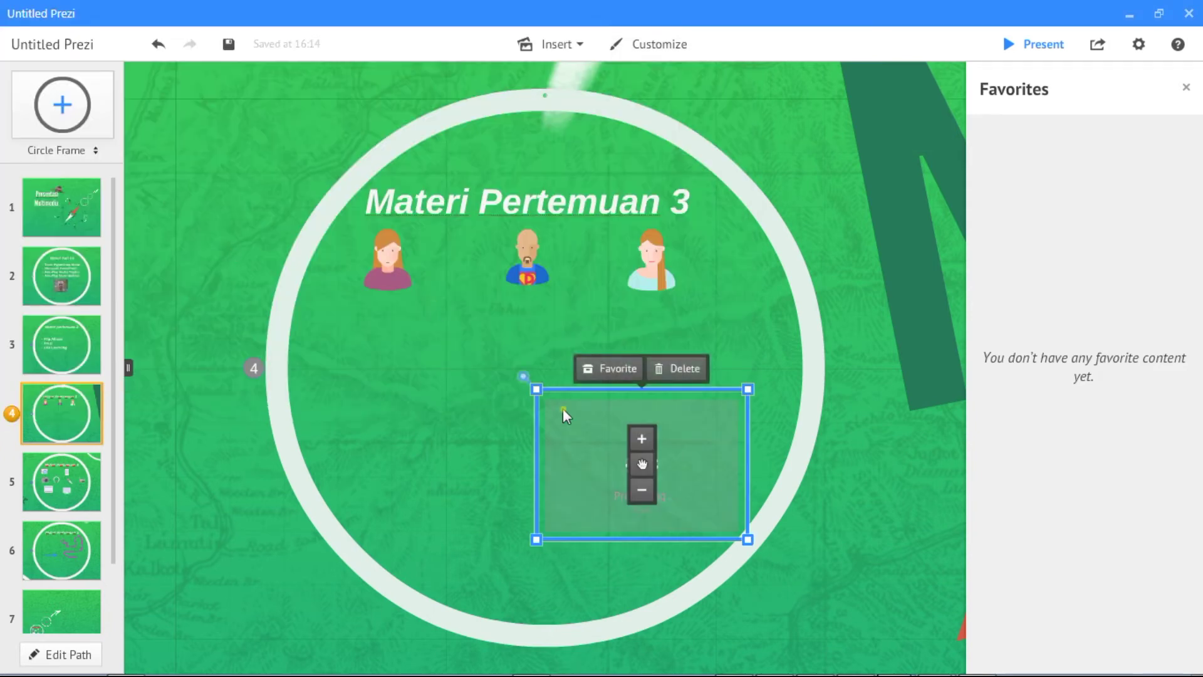
- Enlarge the 01.pdf placeholder and move it to the middle of the frame, below the three people symbols
{"action": "left_click_drag", "start_coordinate": [535, 386], "coordinate": [367, 351]}
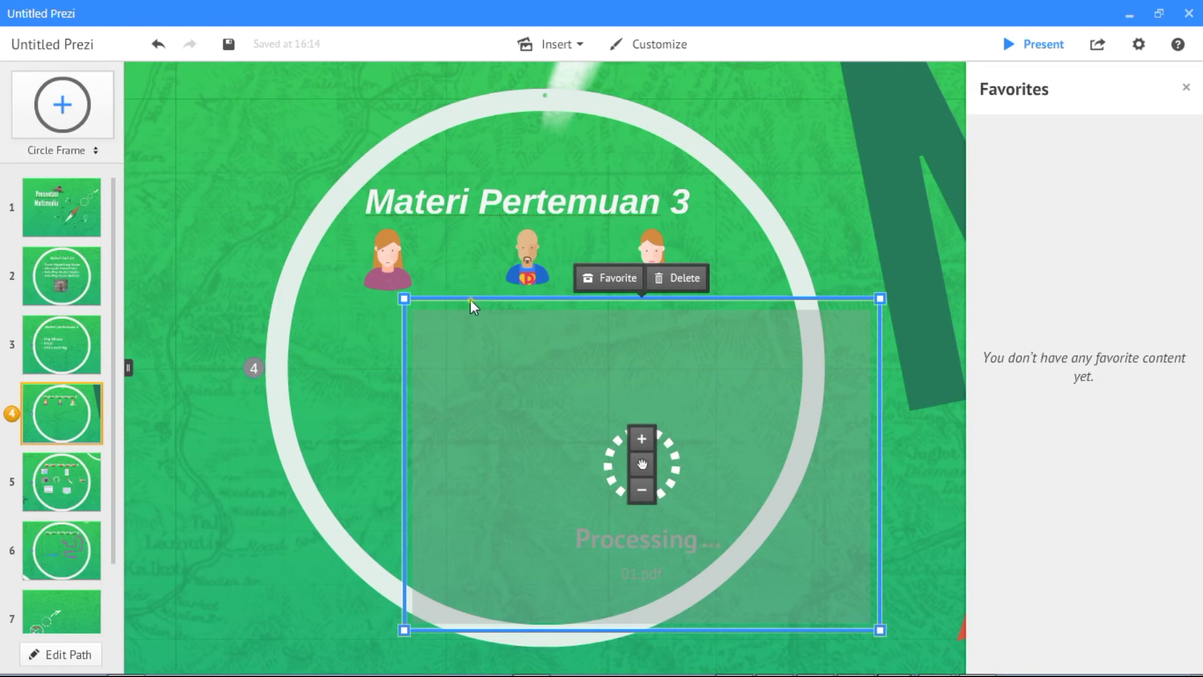
{"action": "left_click_drag", "start_coordinate": [644, 467], "coordinate": [548, 468]}
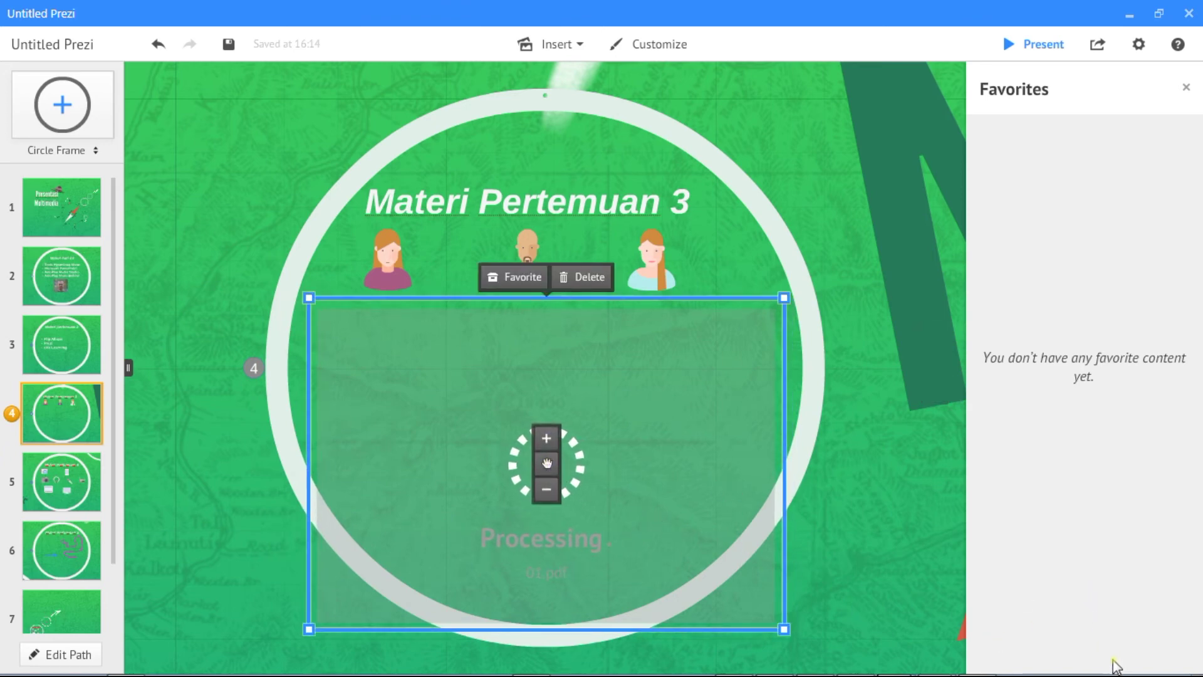
{"action": "left_click", "coordinate": [766, 509]}
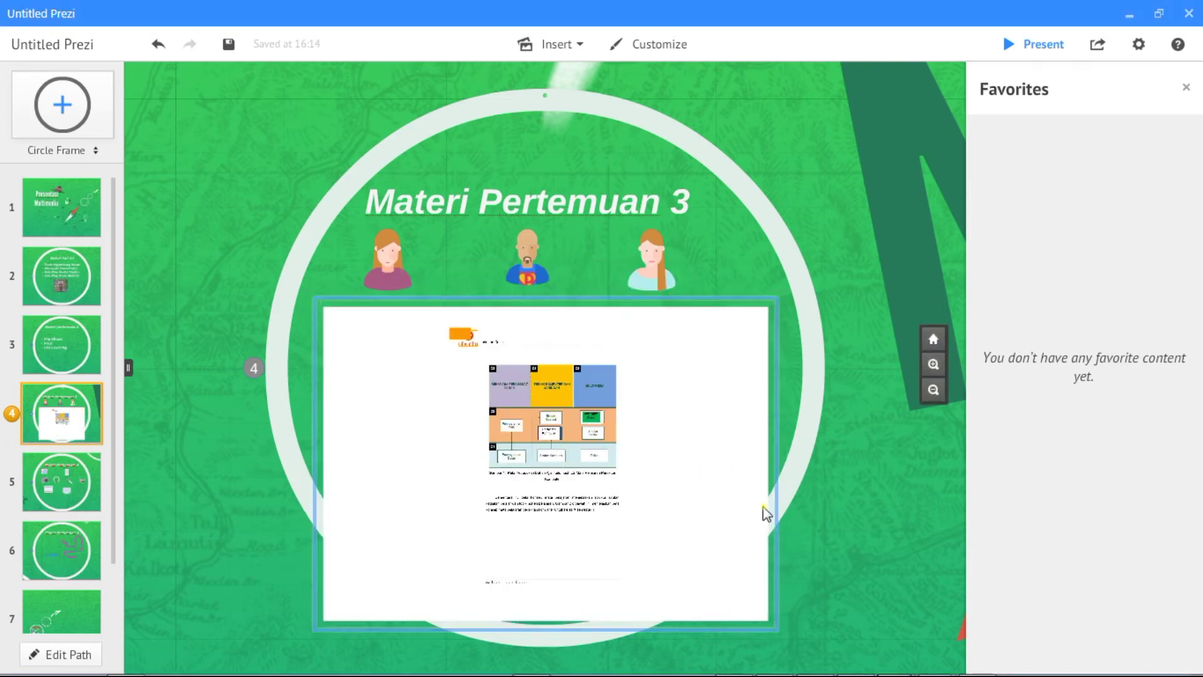
- Enlarge the inserted PDF page until it covers most of the circle frame and move it upward
{"action": "left_click", "coordinate": [756, 567]}
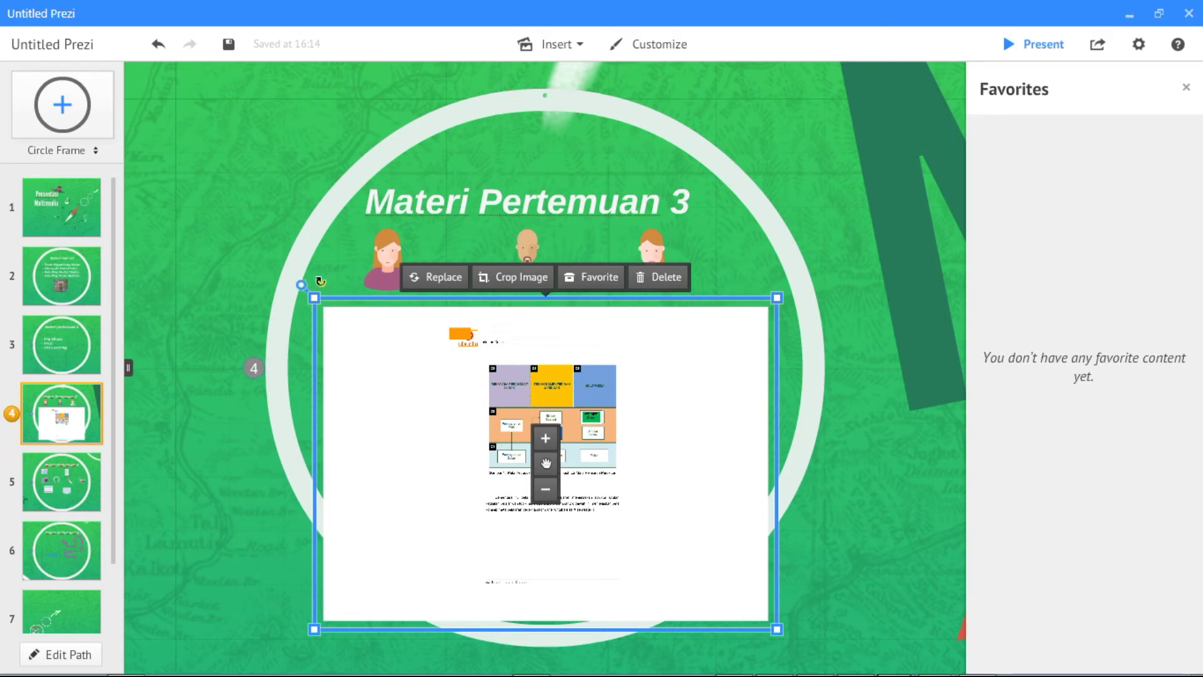
{"action": "left_click_drag", "start_coordinate": [315, 298], "coordinate": [68, 204]}
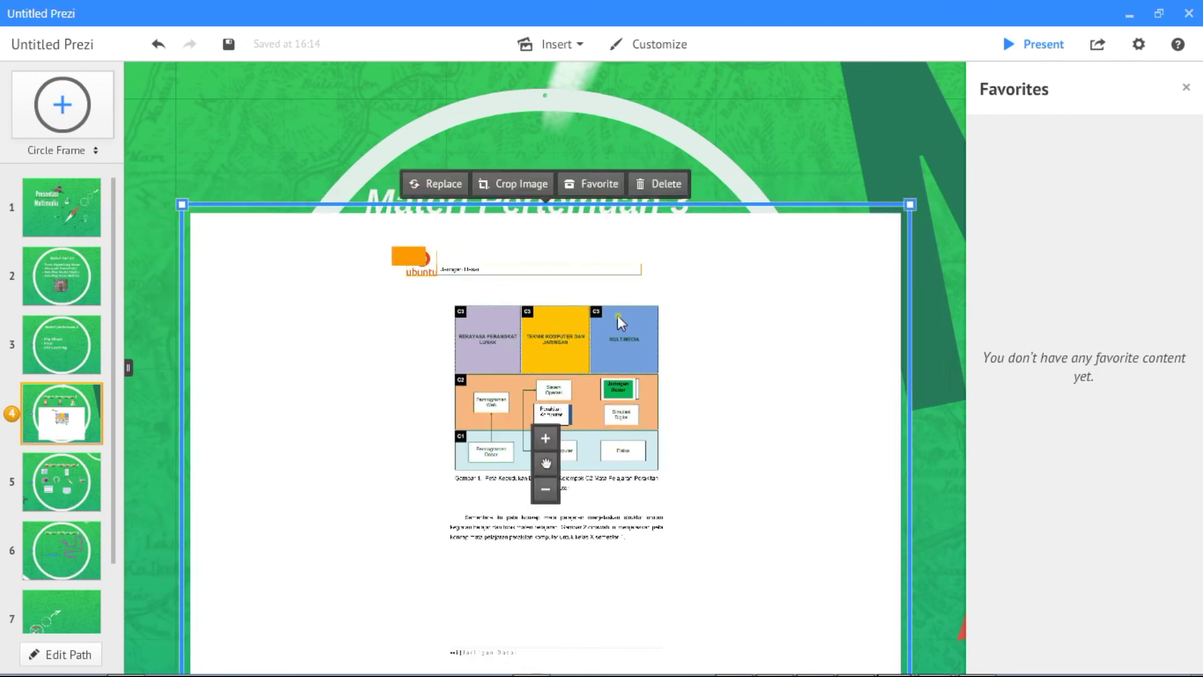
{"action": "left_click_drag", "start_coordinate": [765, 279], "coordinate": [777, 201]}
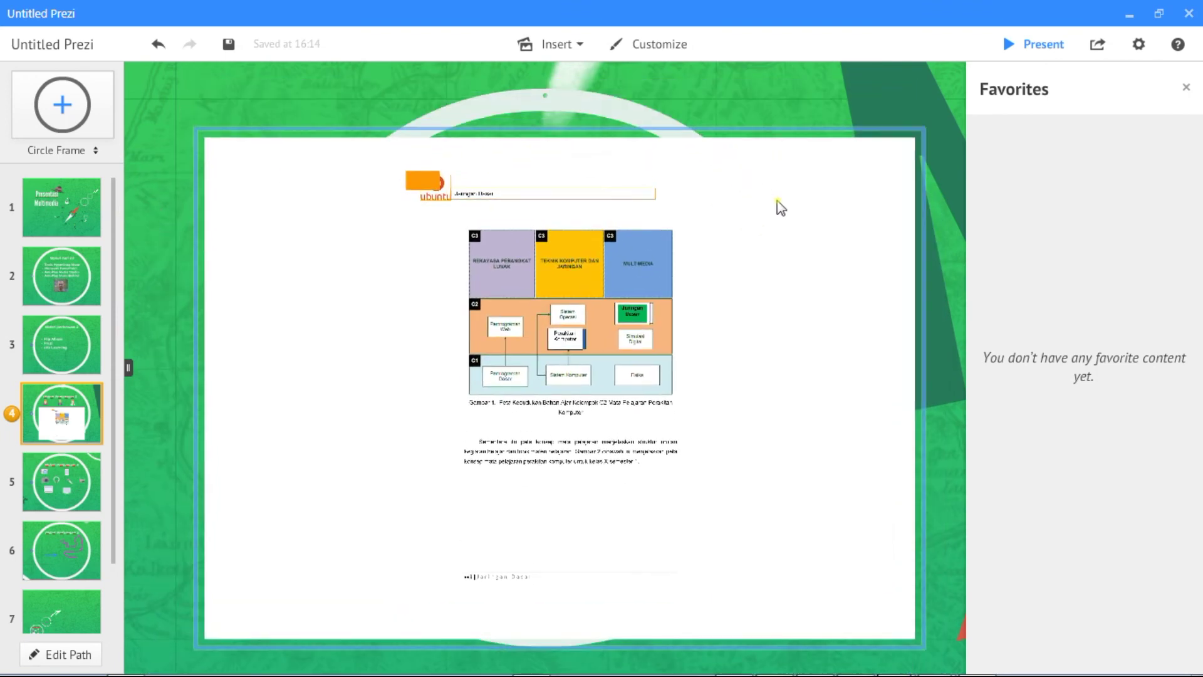
- Delete the inserted PDF page from the fourth frame
{"action": "left_click", "coordinate": [768, 448]}
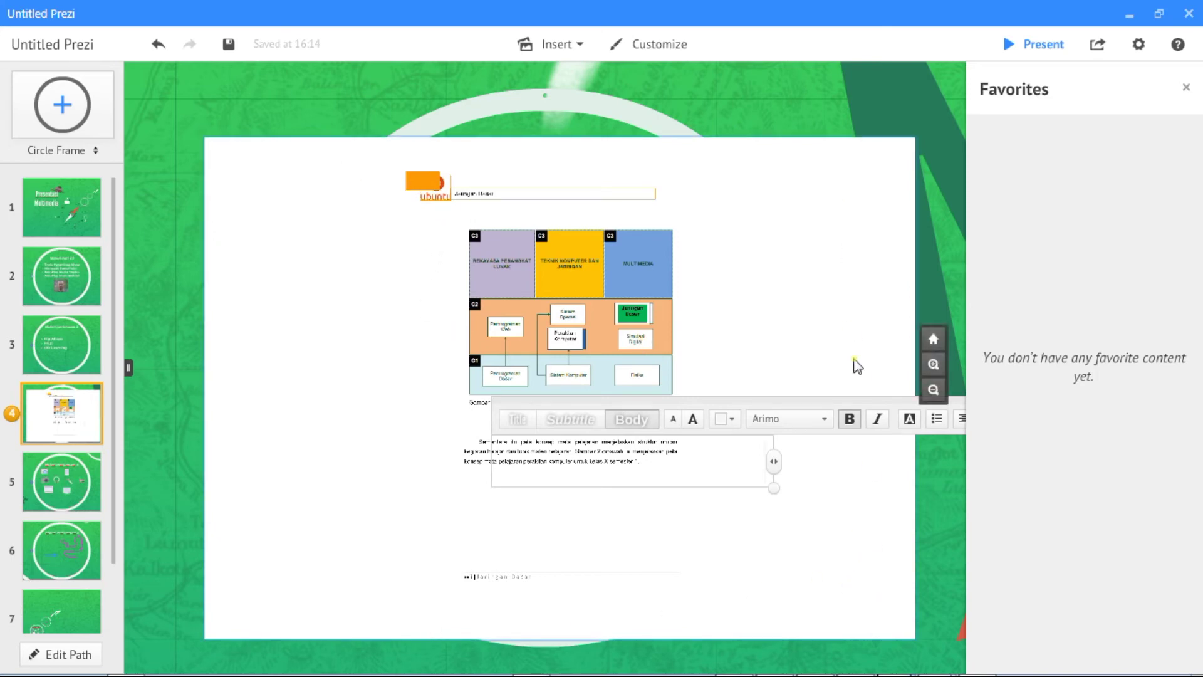
{"action": "left_click", "coordinate": [855, 265]}
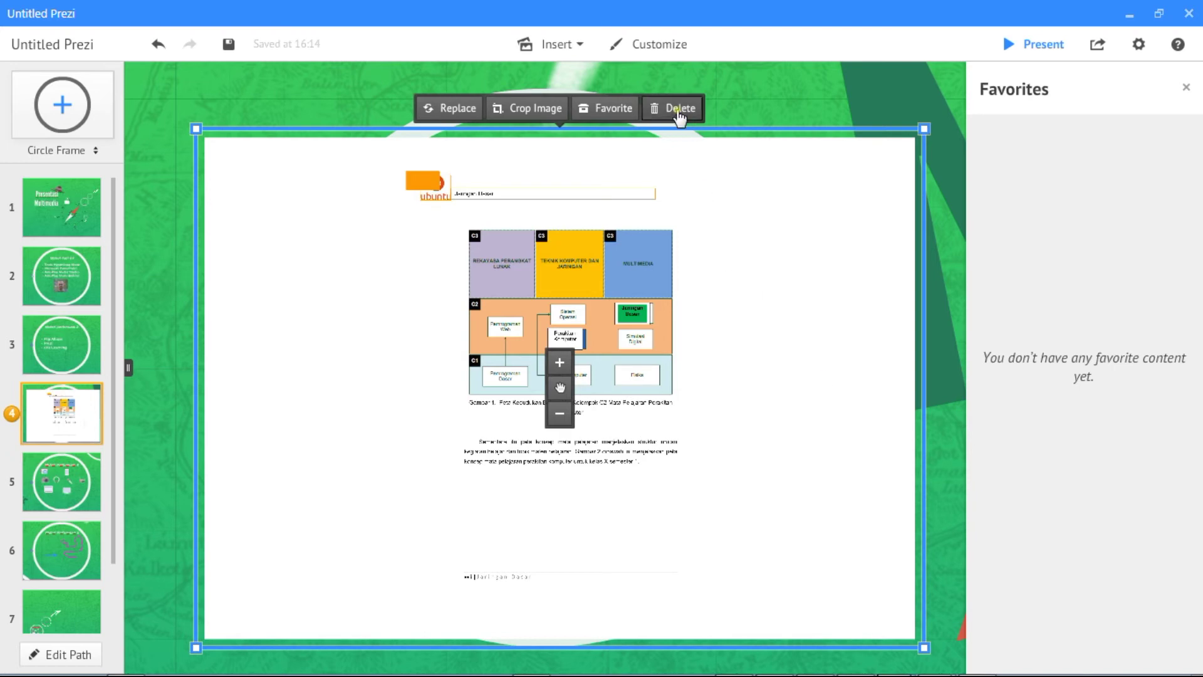
{"action": "left_click", "coordinate": [678, 113]}
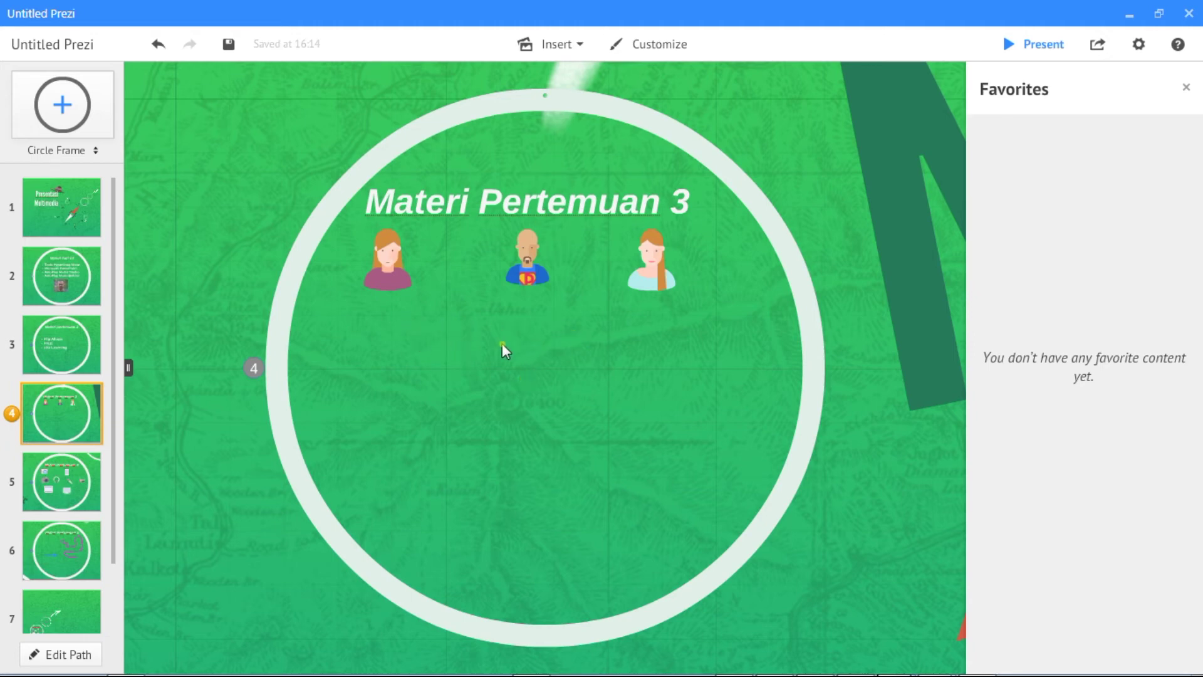
{"action": "left_click", "coordinate": [575, 51]}
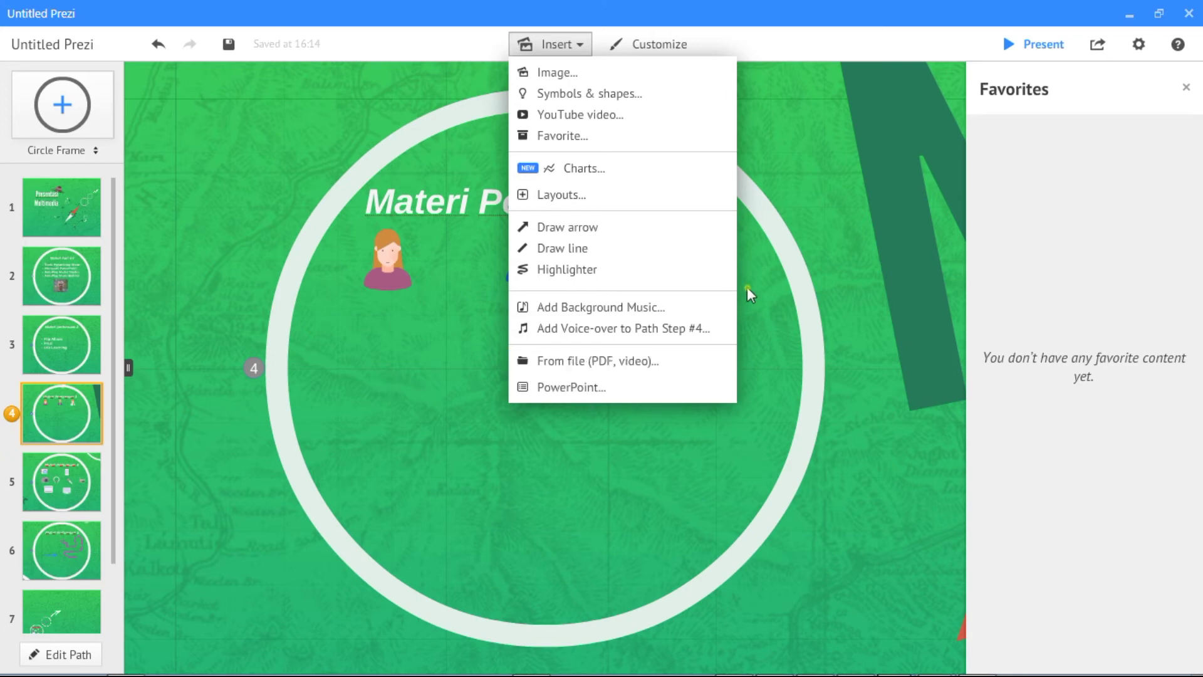
{"action": "left_click", "coordinate": [859, 263]}
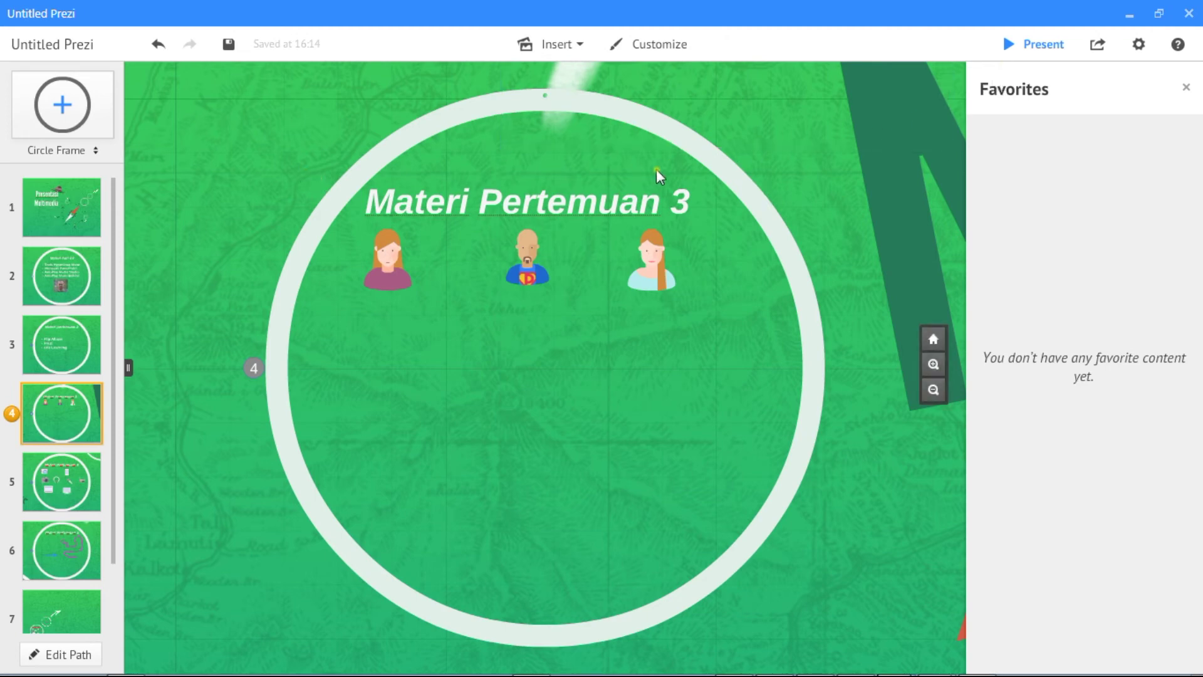
- Present the prezi, zoom out to the whole-canvas overview and return to the first stop of the path
{"action": "left_click", "coordinate": [1016, 45]}
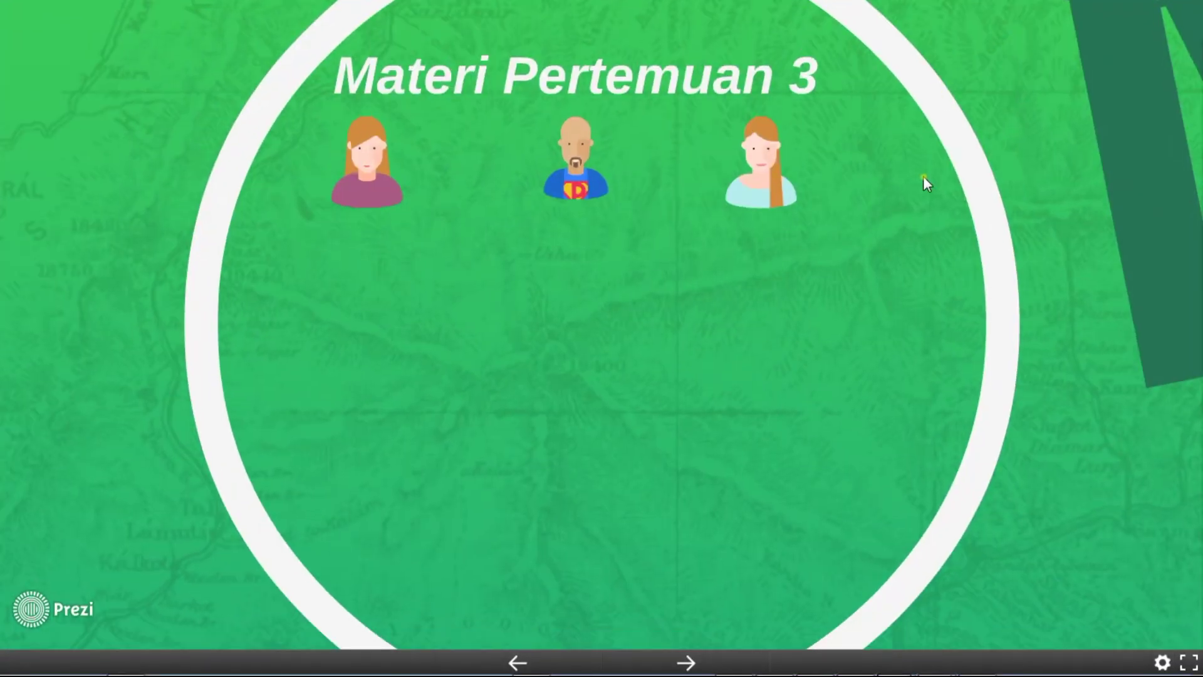
{"action": "mouse_move", "coordinate": [1175, 209]}
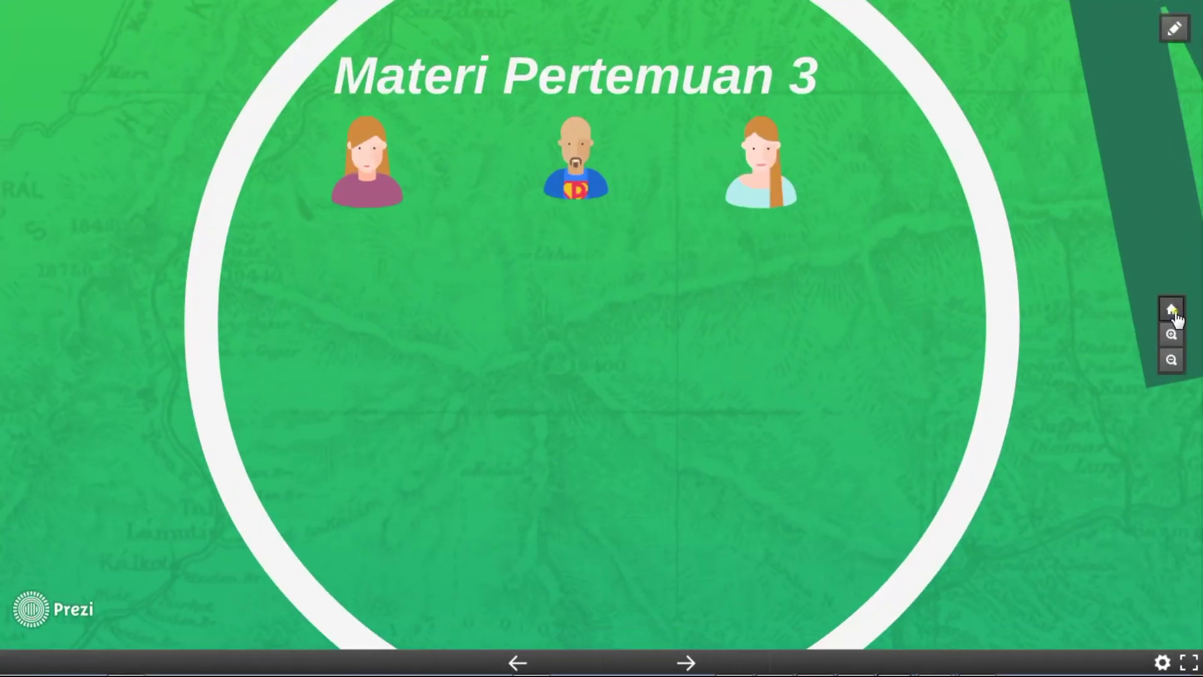
{"action": "left_click", "coordinate": [1171, 310]}
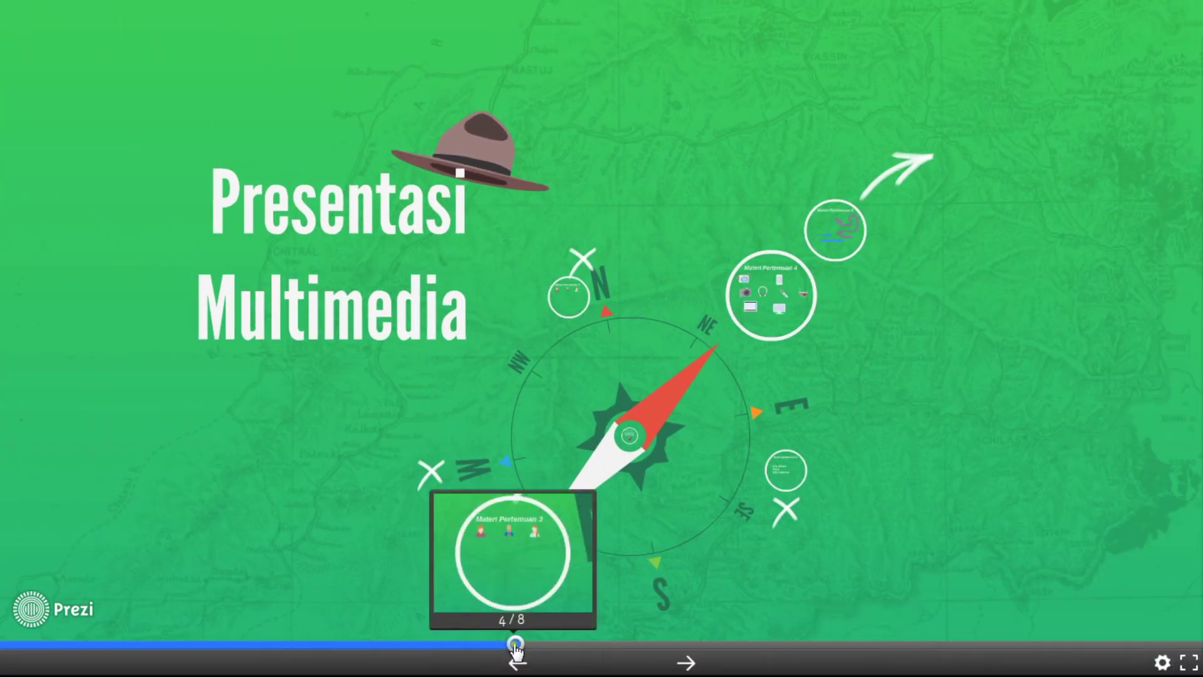
{"action": "left_click_drag", "start_coordinate": [515, 644], "coordinate": [8, 643]}
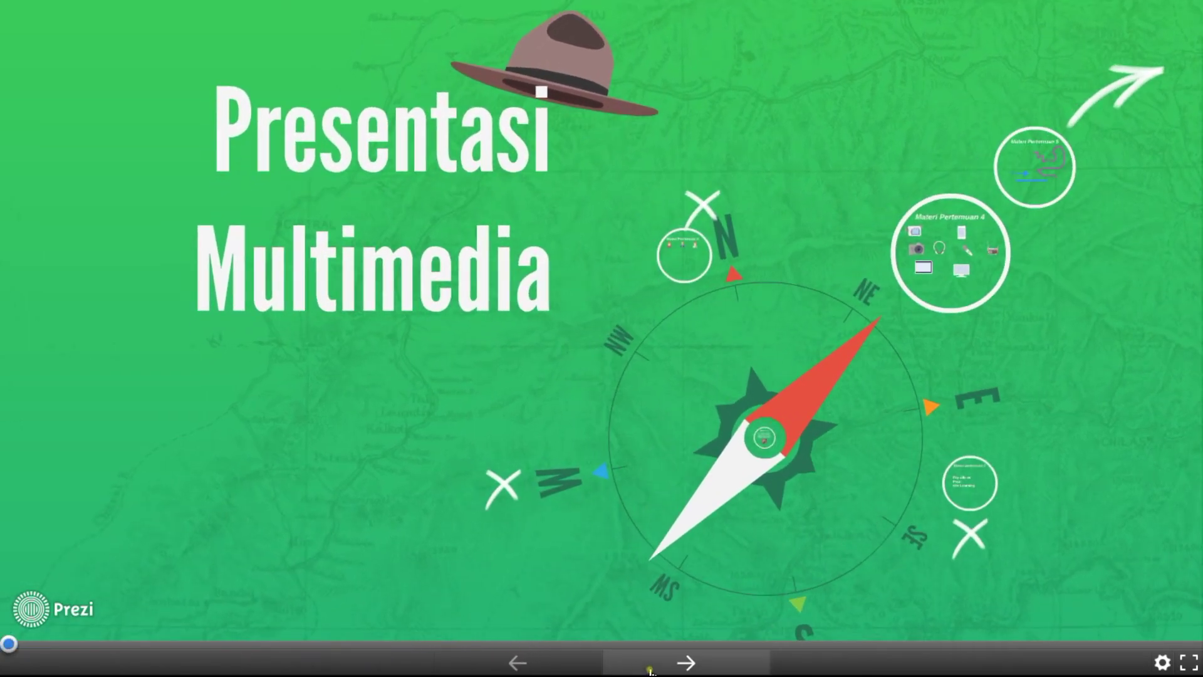
- Play the presentation forward from the opening view through the Materi frames to the view with the large white arrow
{"action": "left_click", "coordinate": [687, 663]}
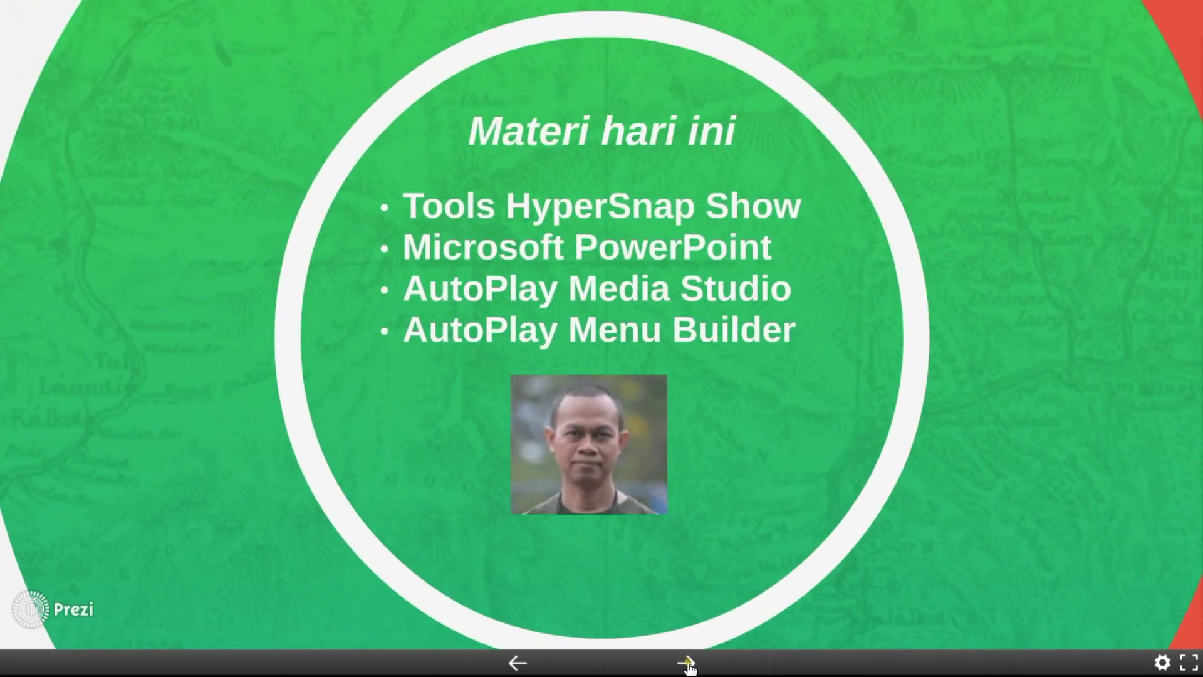
{"action": "left_click", "coordinate": [688, 663]}
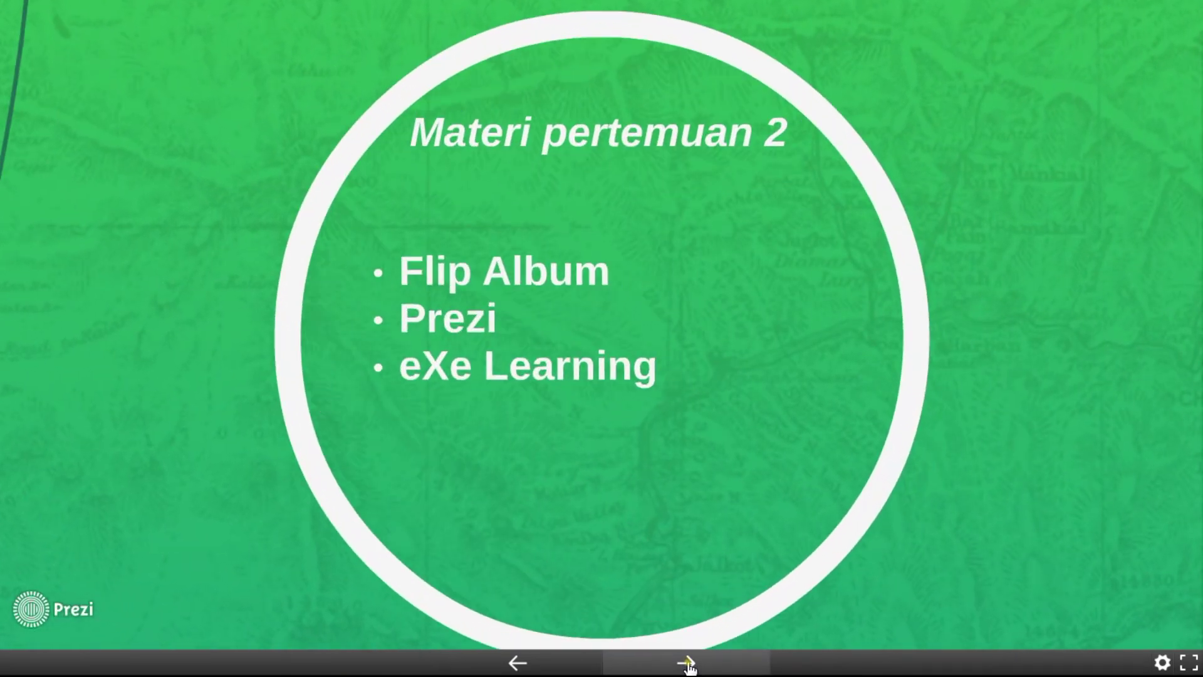
{"action": "left_click", "coordinate": [687, 663]}
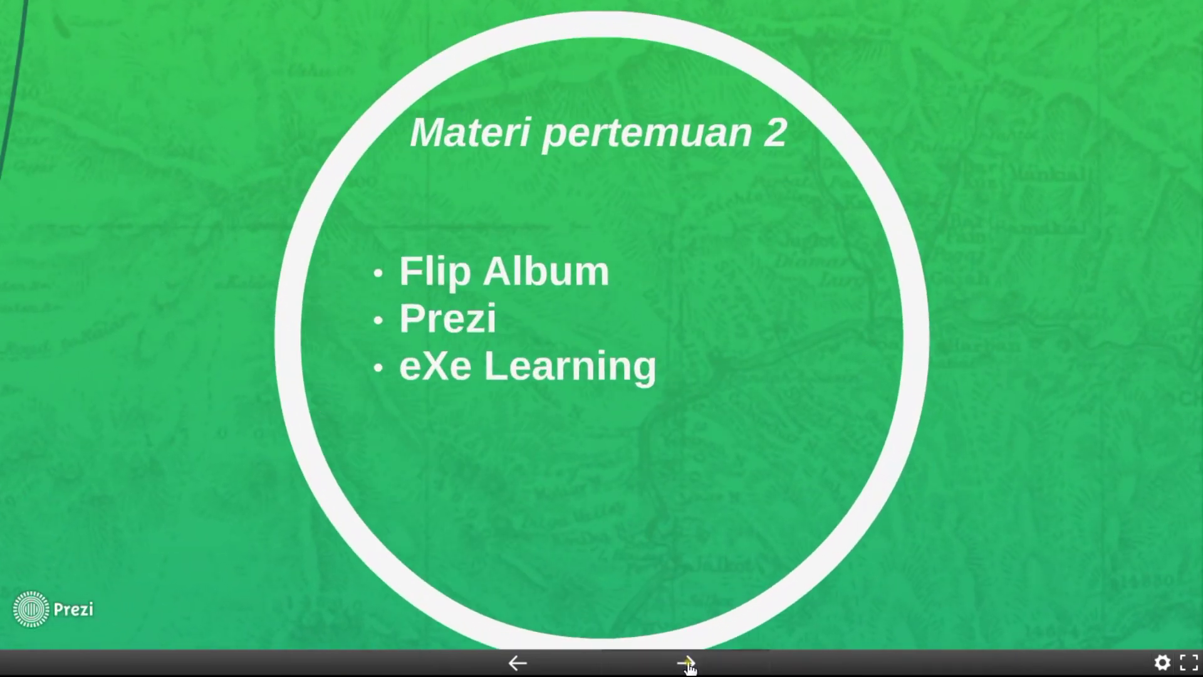
{"action": "left_click", "coordinate": [688, 663]}
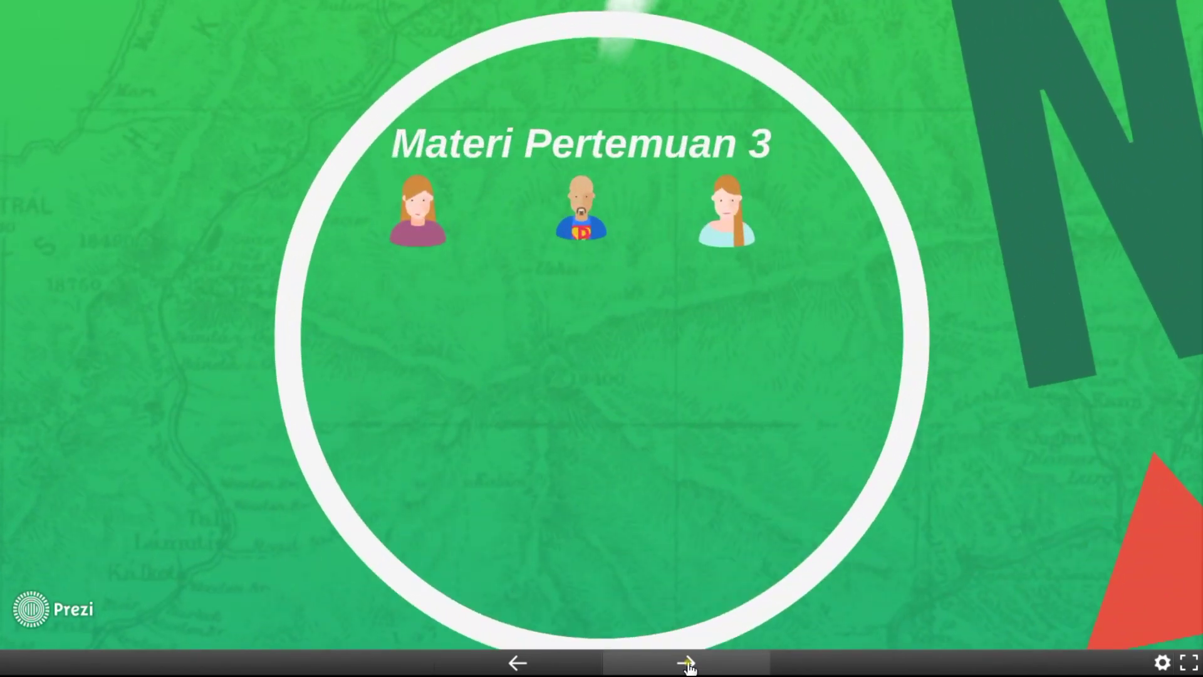
{"action": "left_click", "coordinate": [687, 663]}
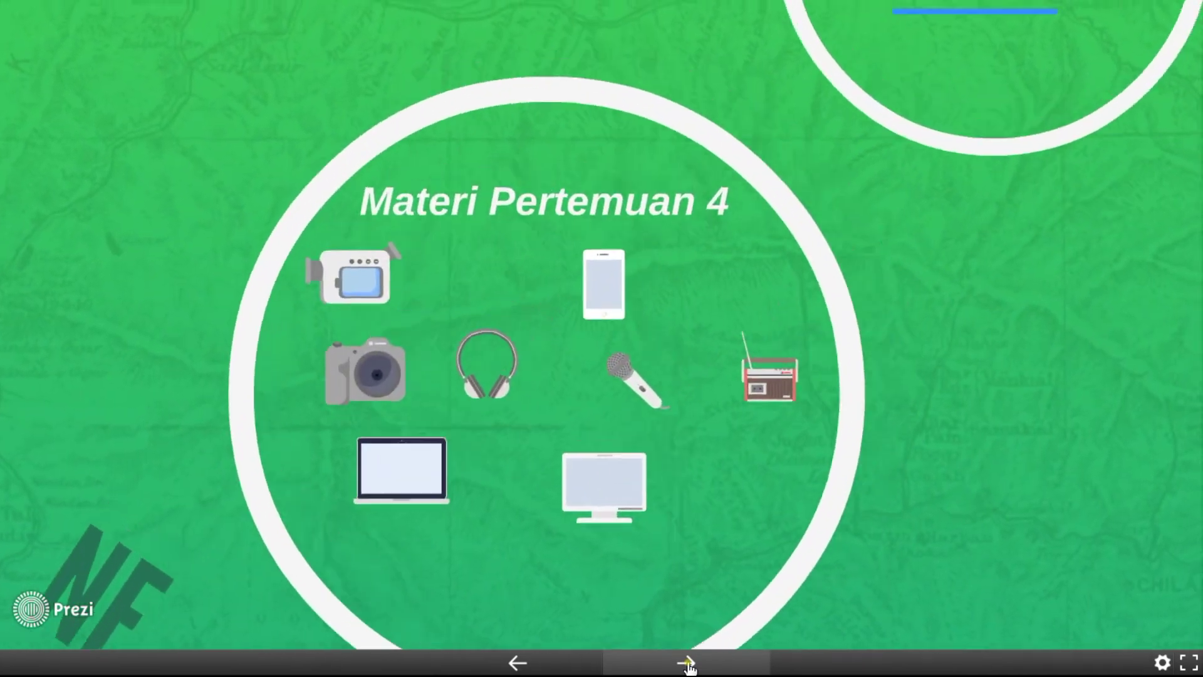
{"action": "left_click", "coordinate": [688, 663]}
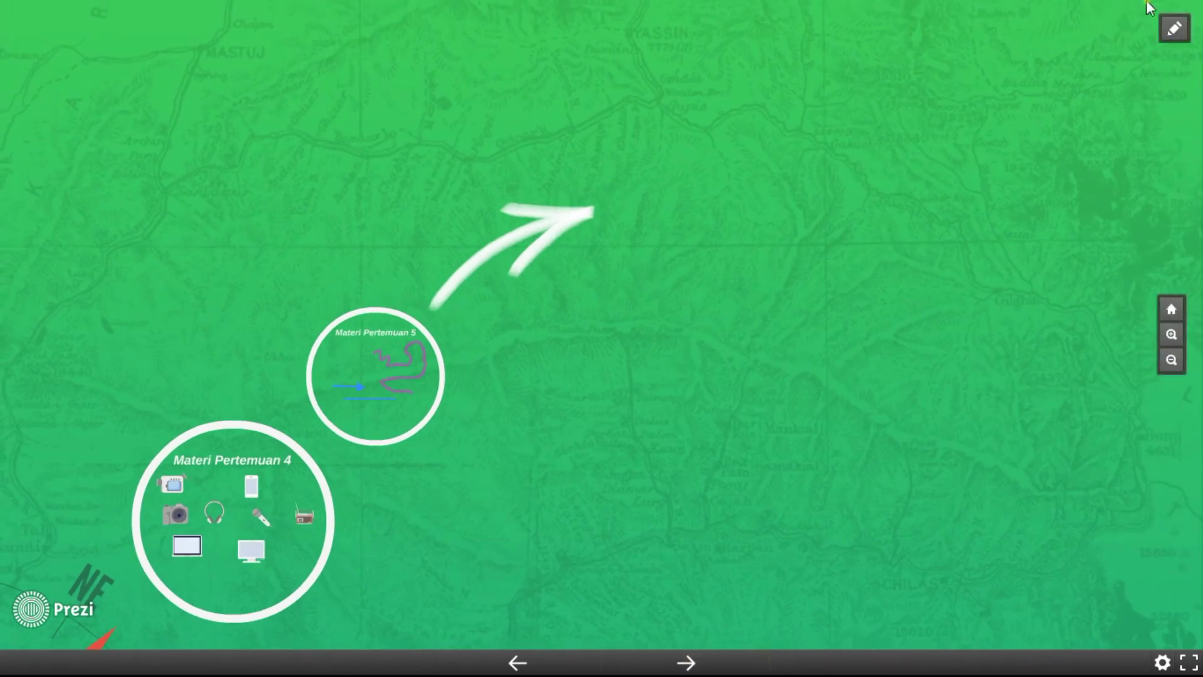
- Leave the presentation, close the prezi and browse the synced prezis back to the most recently edited ones
{"action": "left_click", "coordinate": [1173, 30]}
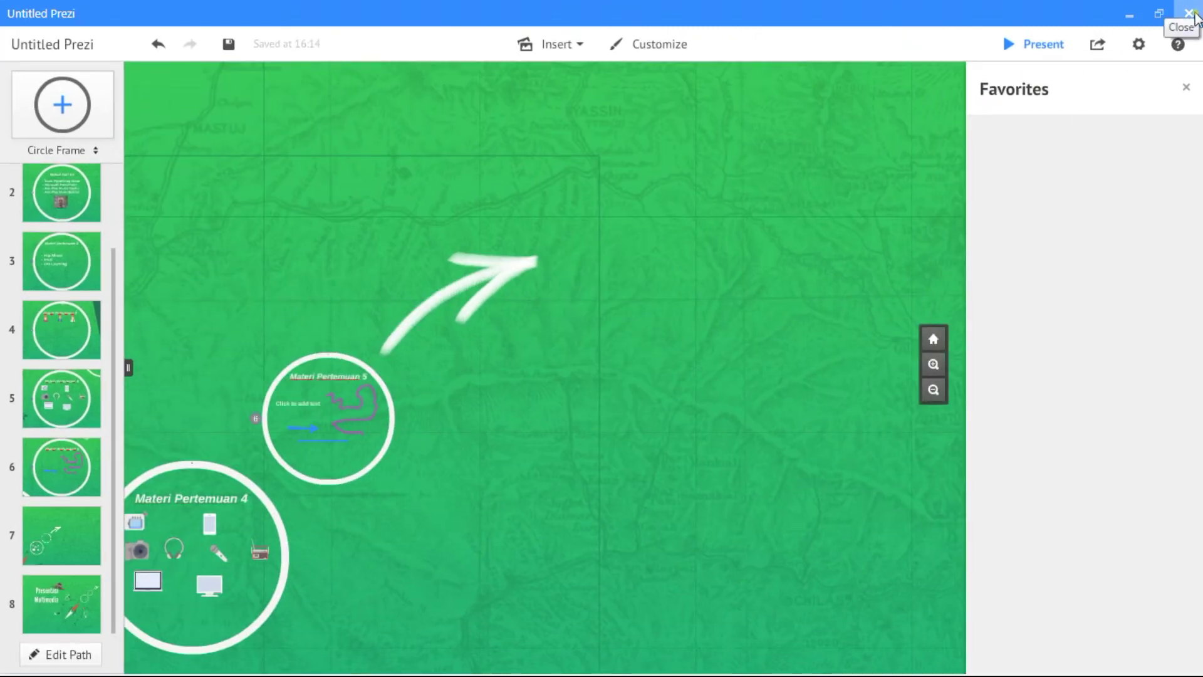
{"action": "left_click", "coordinate": [1189, 14]}
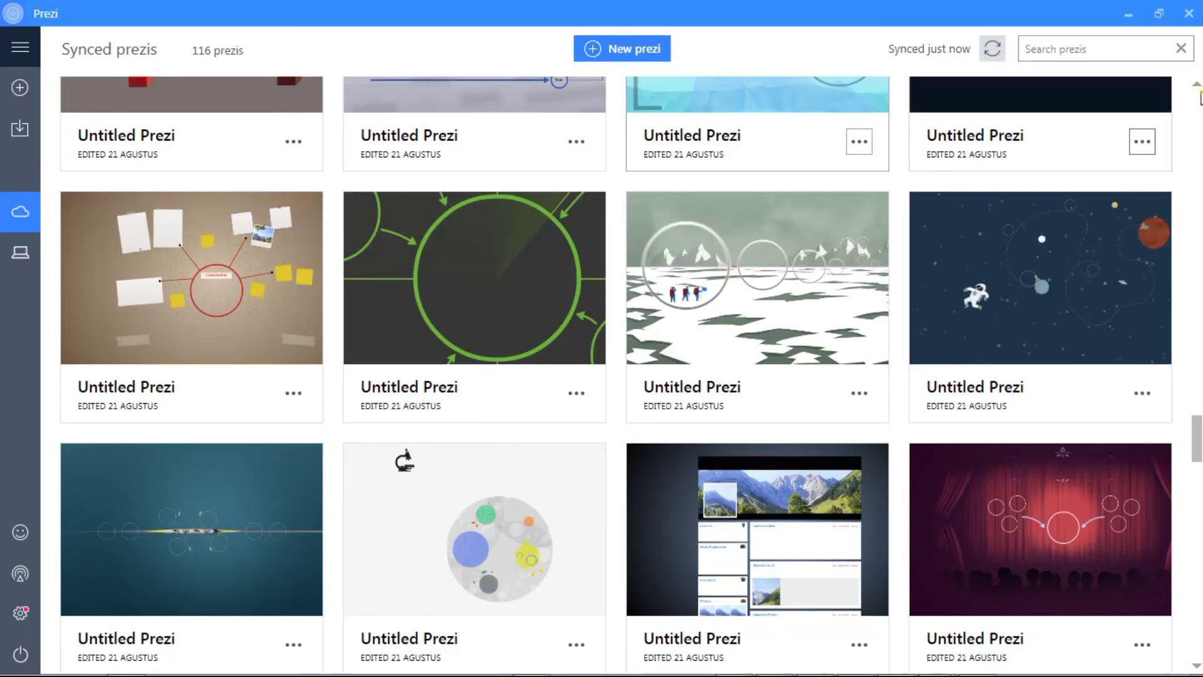
{"action": "left_click_drag", "start_coordinate": [1197, 438], "coordinate": [1197, 636]}
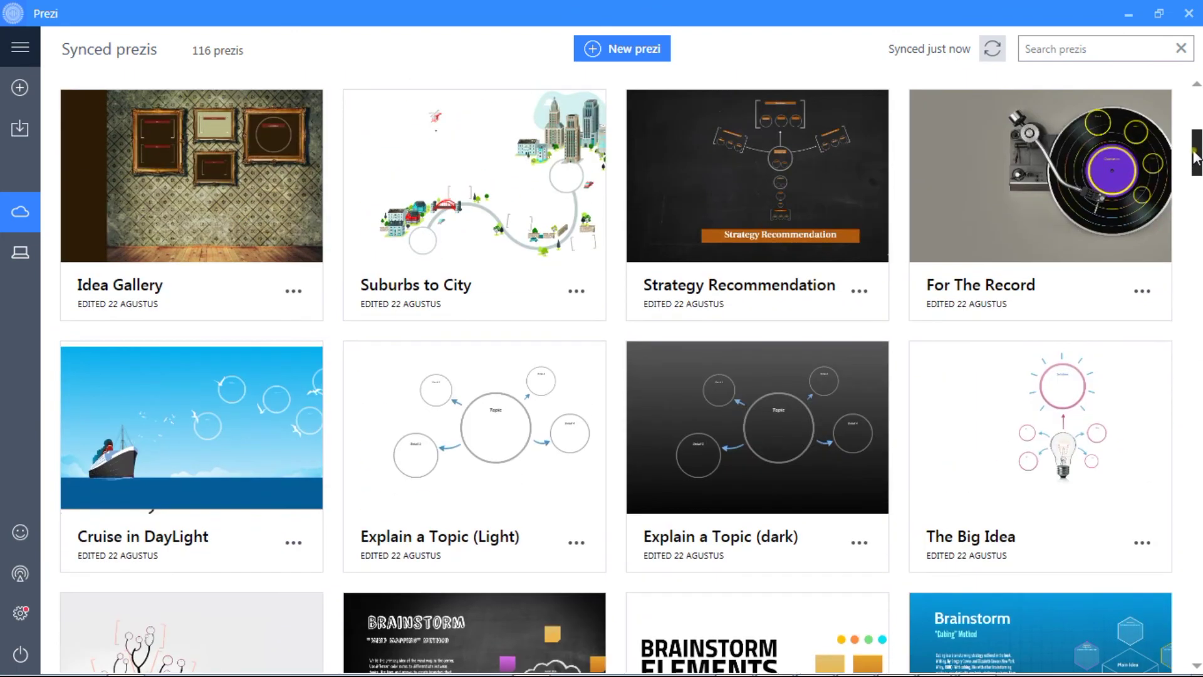
{"action": "left_click_drag", "start_coordinate": [1195, 161], "coordinate": [1198, 110]}
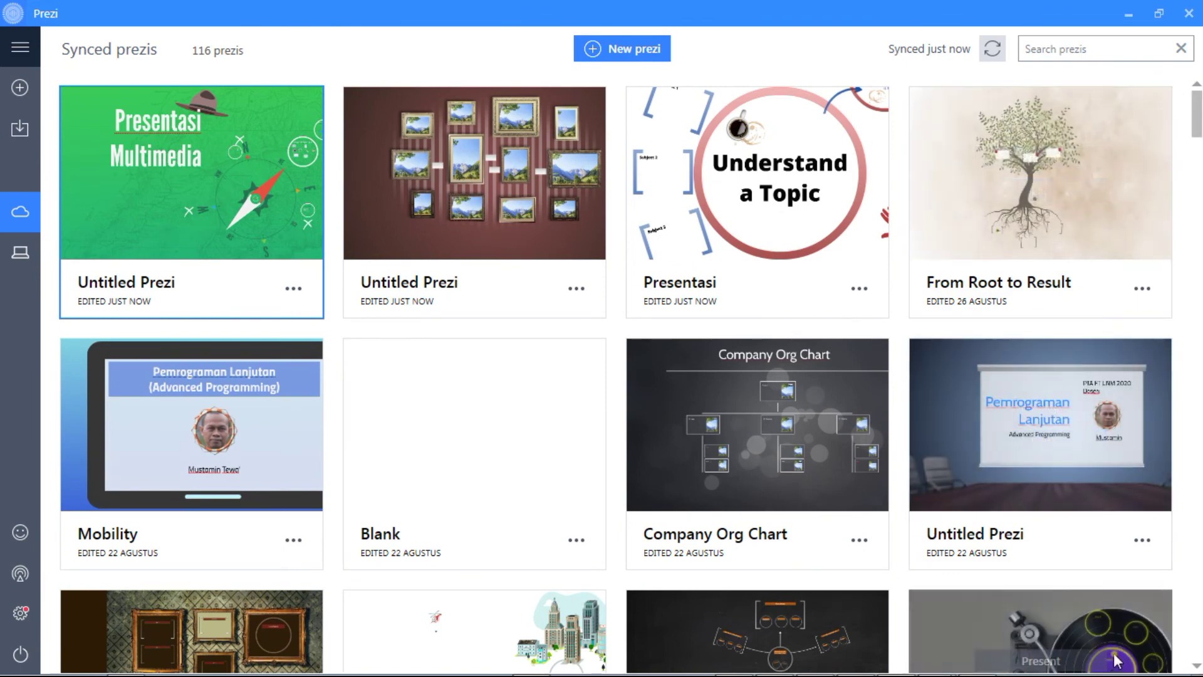
- Save the Presentasi Multimedia prezi in its editor and return to the synced prezis library
{"action": "key", "text": "alt+Tab"}
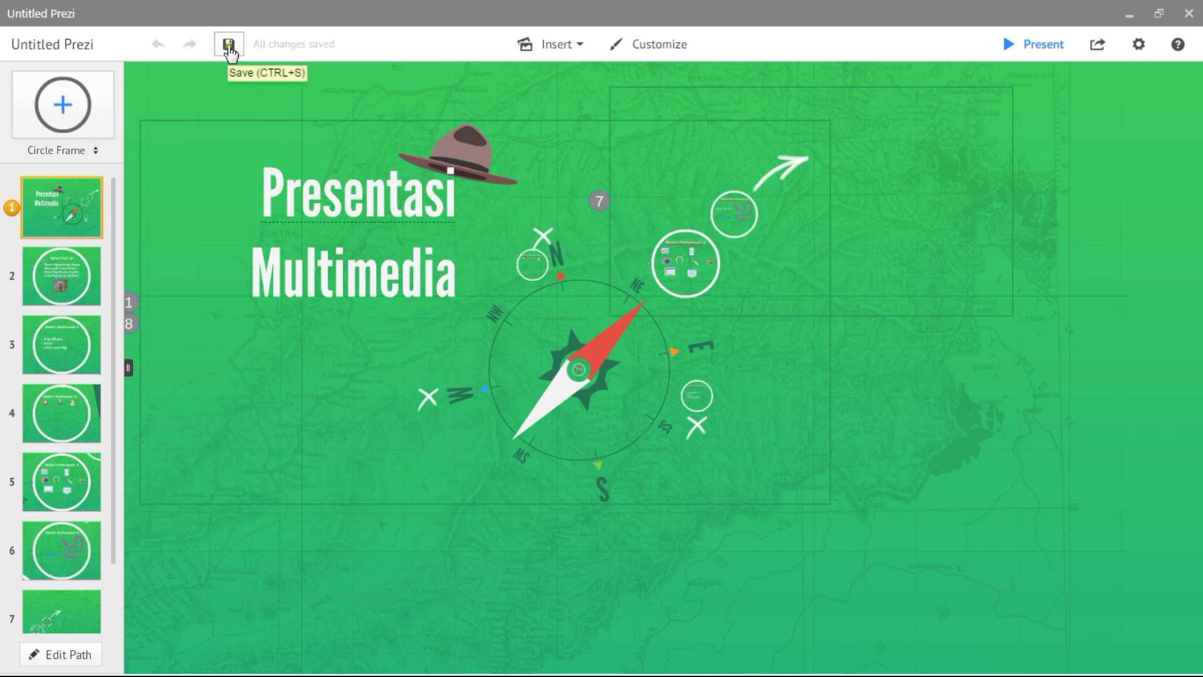
{"action": "left_click", "coordinate": [228, 45]}
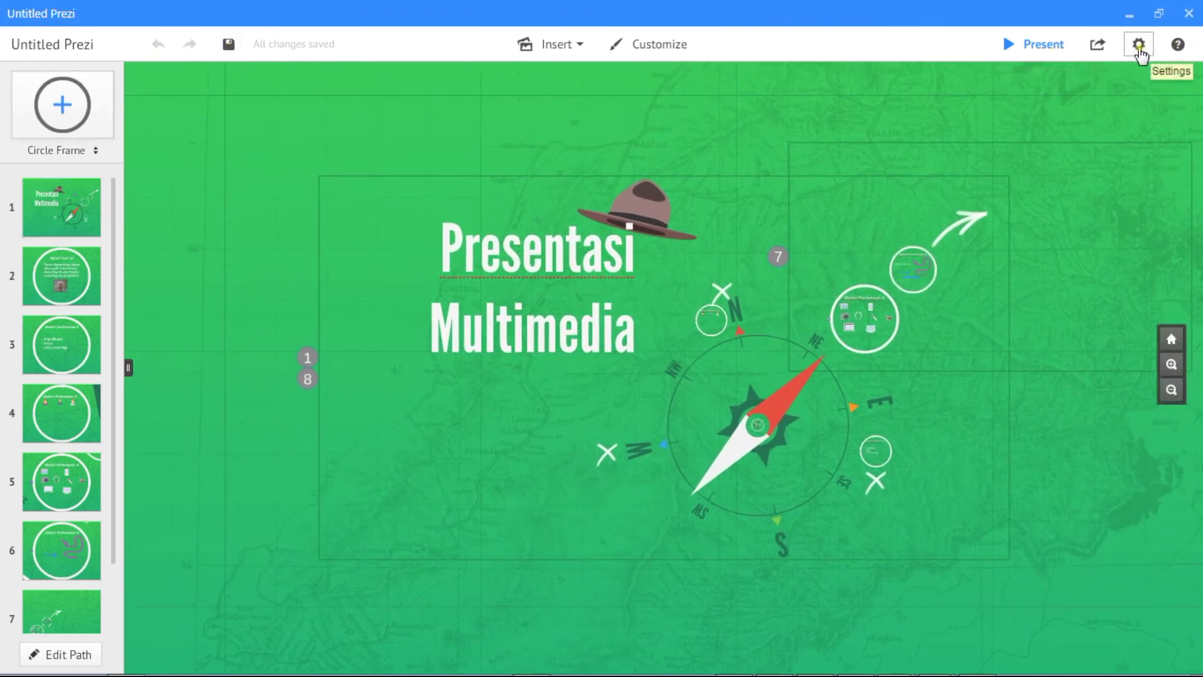
{"action": "left_click", "coordinate": [1139, 50]}
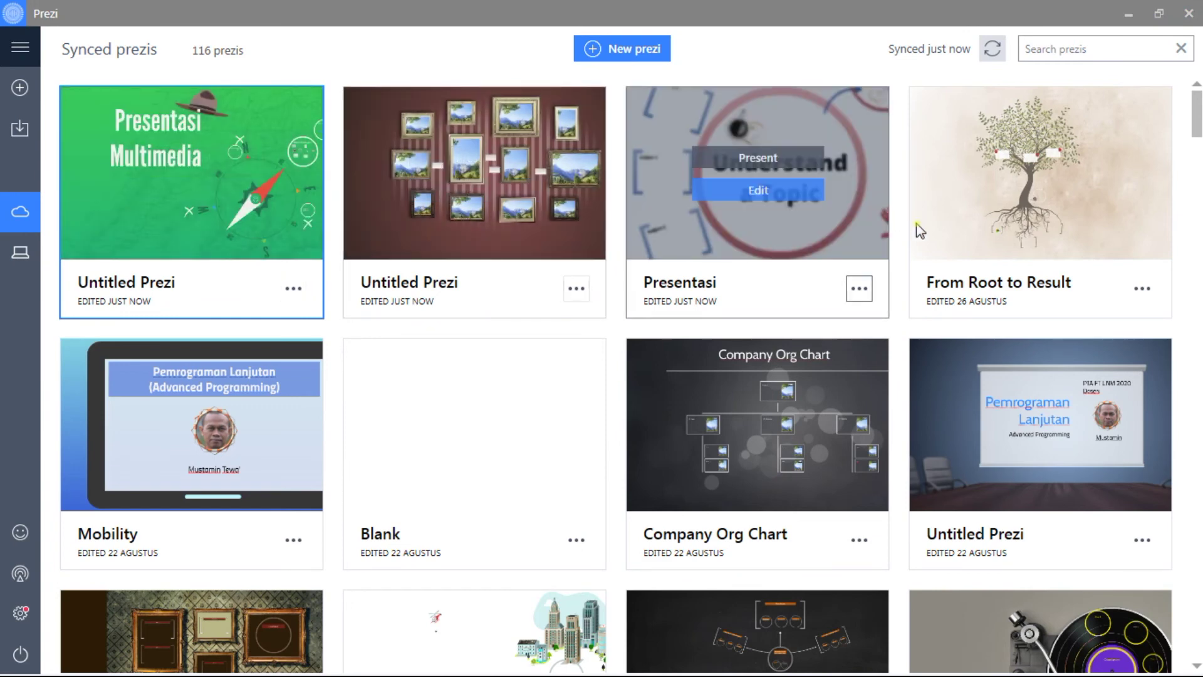
- Present the Presentasi Multimedia prezi from the library in its own window and switch it to editing mode
{"action": "mouse_move", "coordinate": [187, 171]}
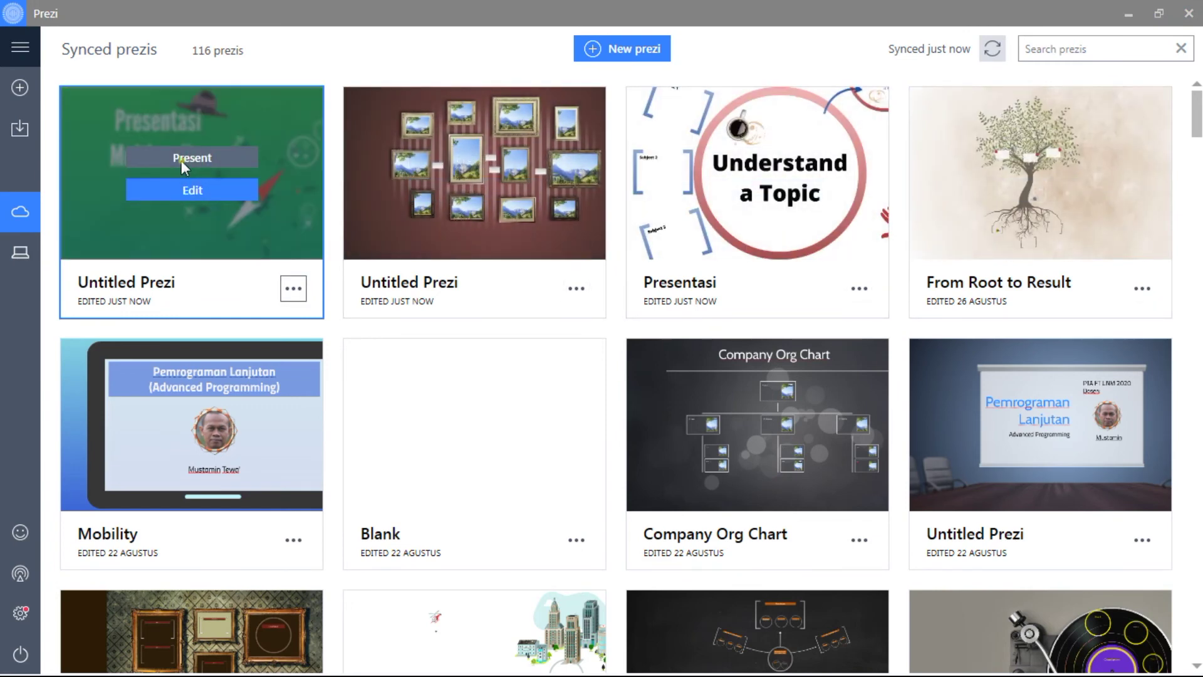
{"action": "left_click", "coordinate": [182, 161]}
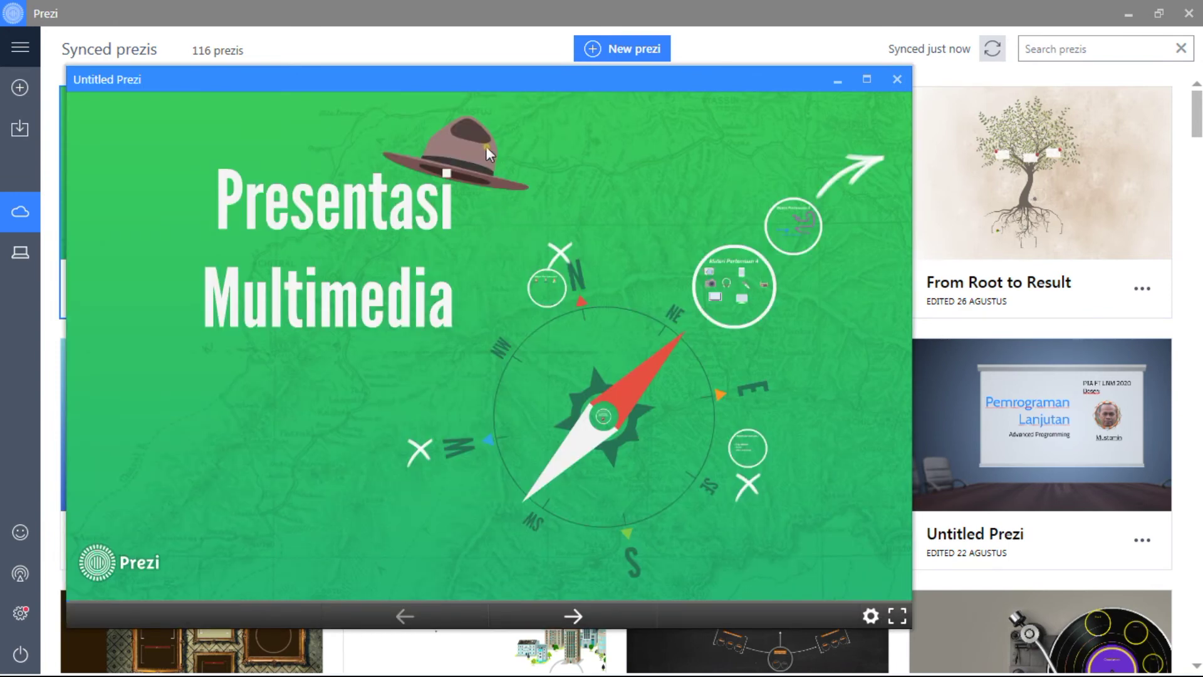
{"action": "left_click_drag", "start_coordinate": [480, 81], "coordinate": [553, 83]}
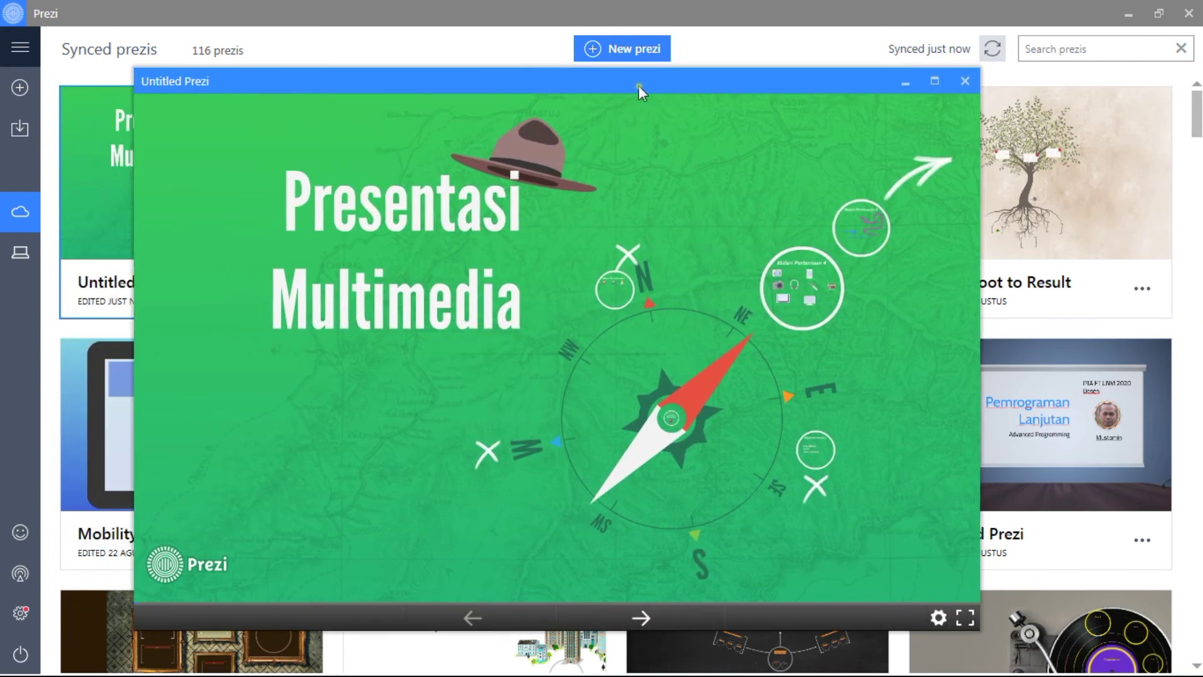
{"action": "left_click_drag", "start_coordinate": [615, 83], "coordinate": [645, 87]}
{"action": "mouse_move", "coordinate": [922, 130]}
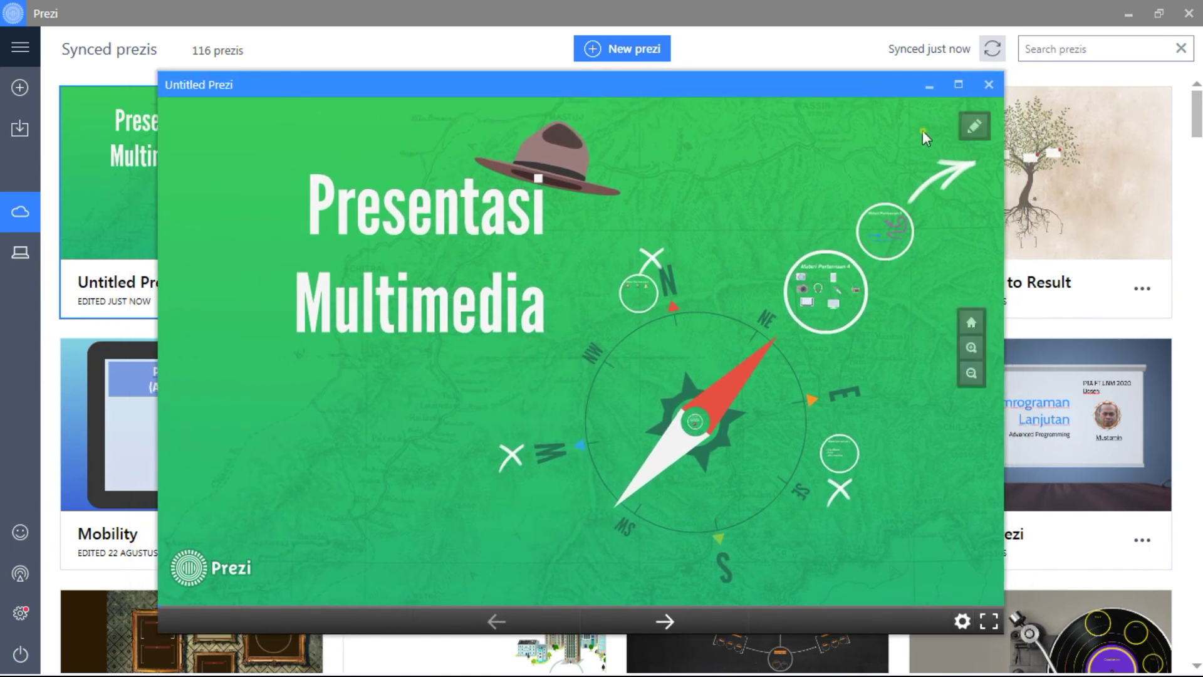
{"action": "left_click", "coordinate": [974, 129]}
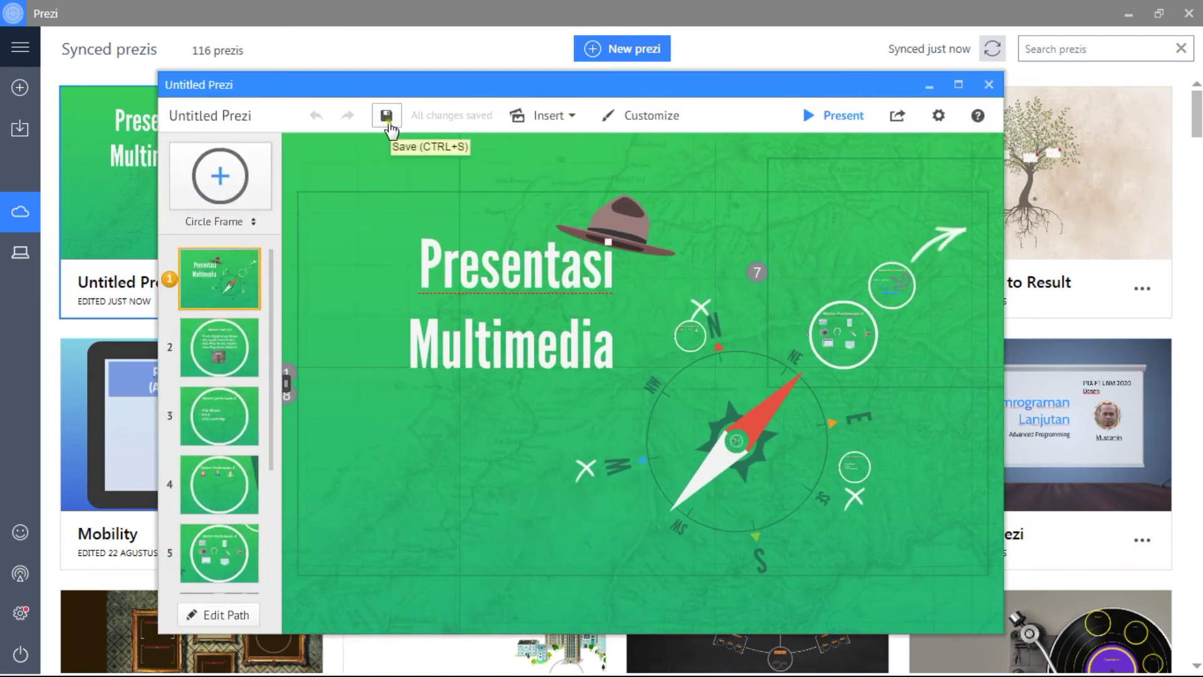
- Move the prezi editor window across the library and close it
{"action": "left_click_drag", "start_coordinate": [354, 97], "coordinate": [604, 113]}
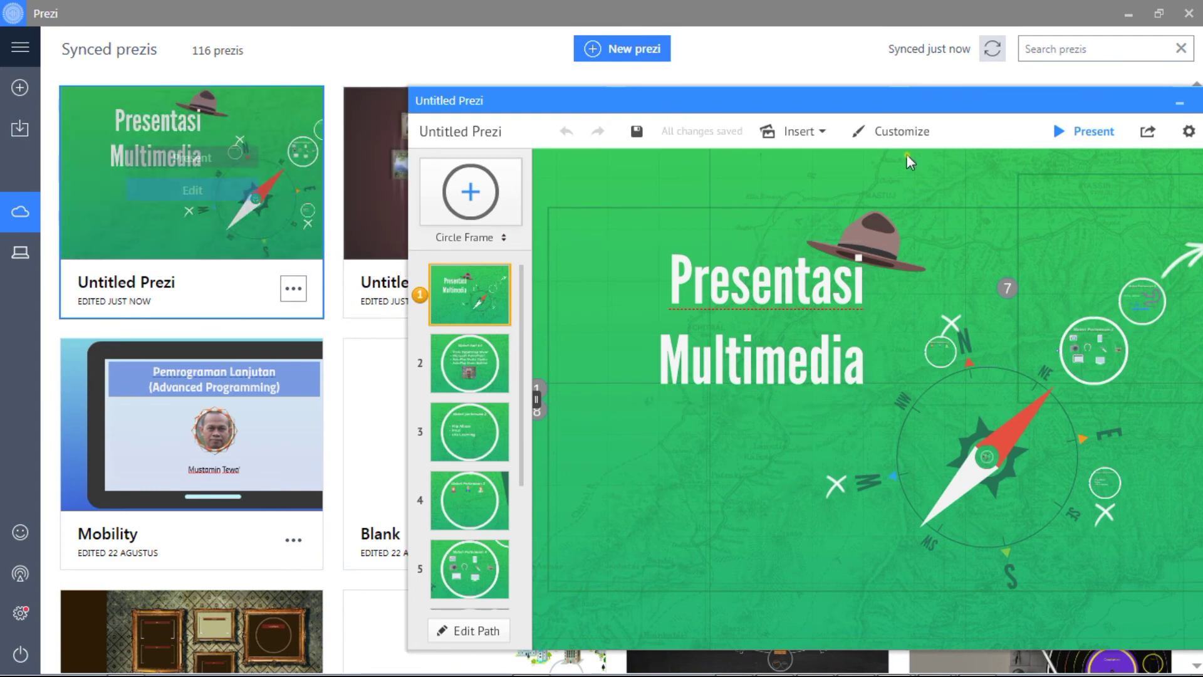
{"action": "left_click_drag", "start_coordinate": [875, 107], "coordinate": [747, 115]}
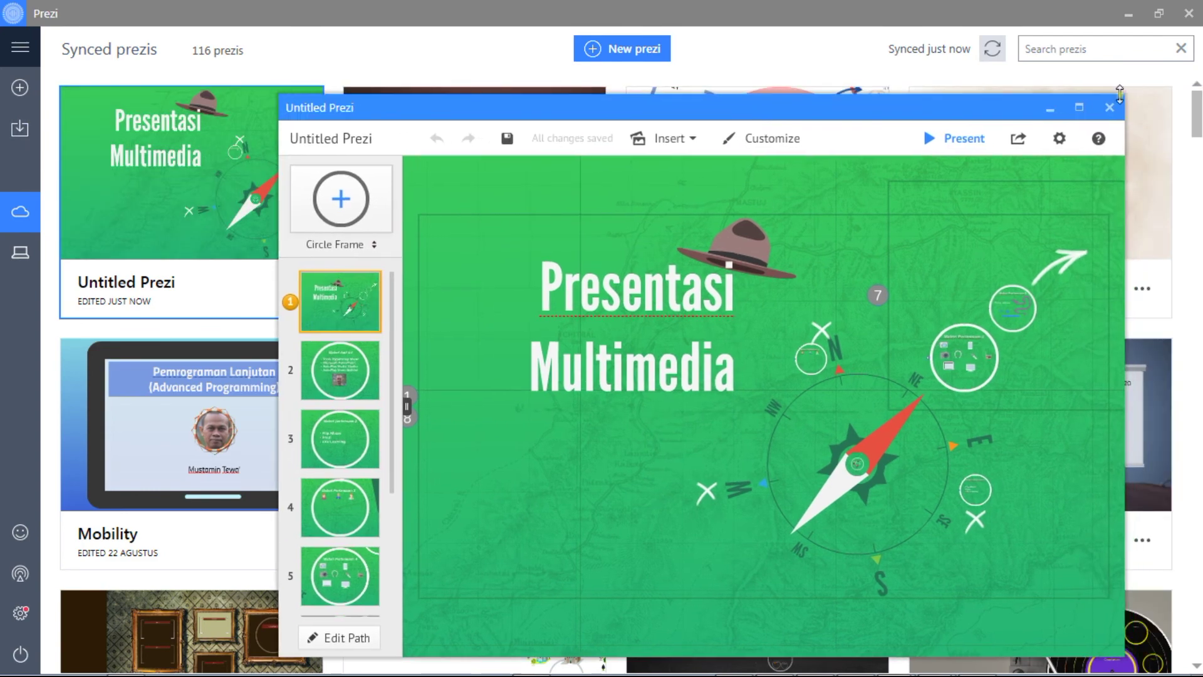
{"action": "left_click", "coordinate": [1109, 107]}
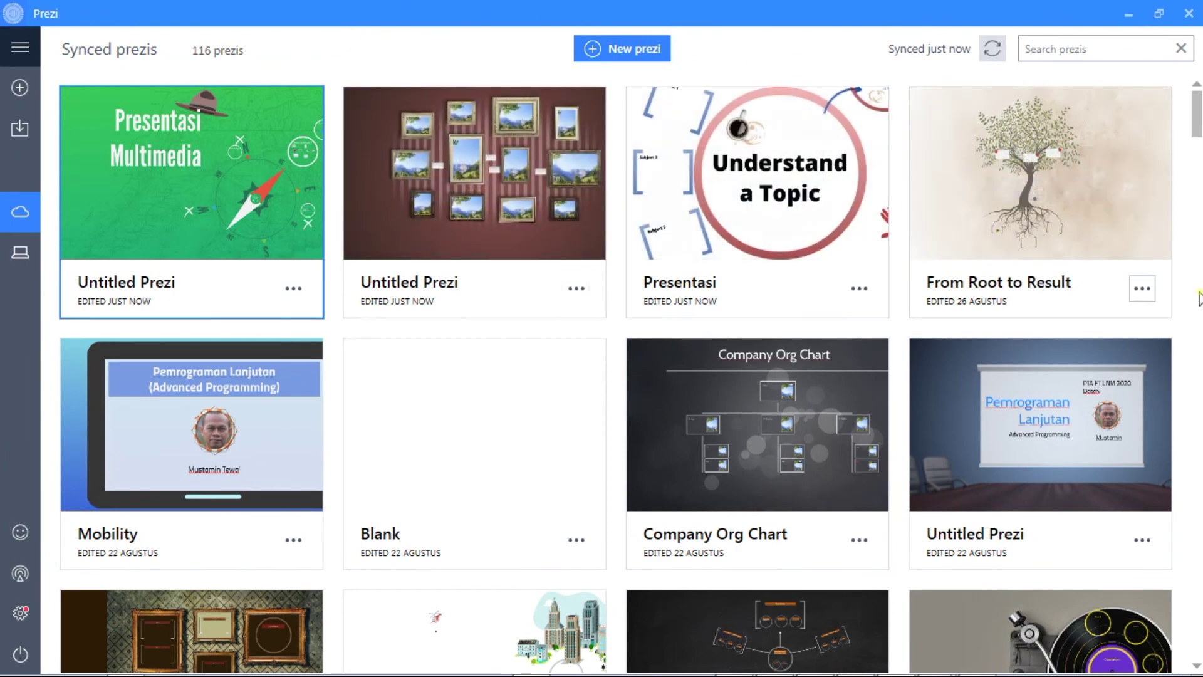
- Export the Presentasi Multimedia prezi for presentation with the Present using Windows option
{"action": "mouse_move", "coordinate": [1104, 659]}
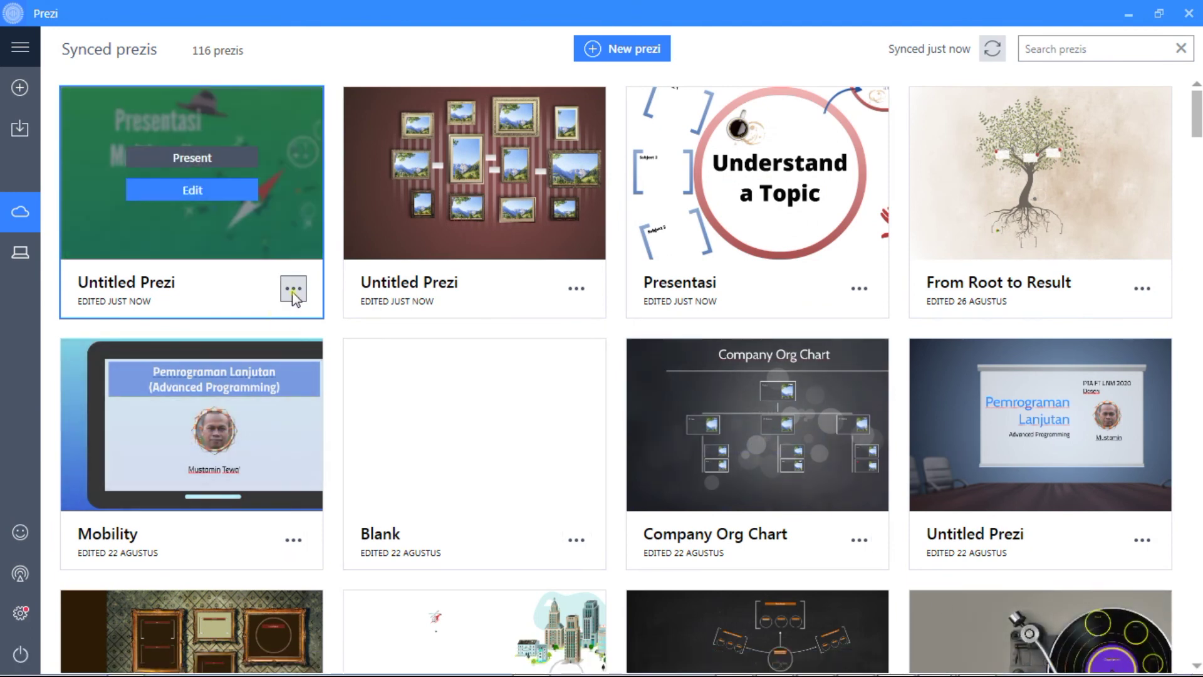
{"action": "left_click", "coordinate": [292, 290]}
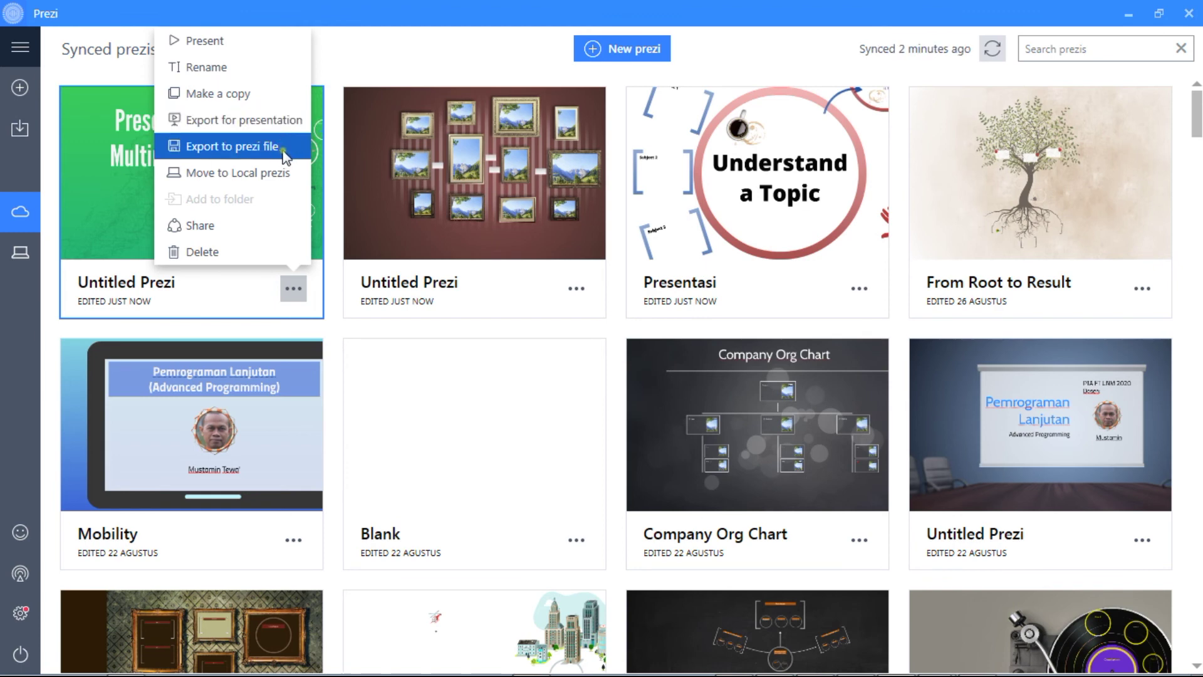
{"action": "left_click", "coordinate": [231, 123]}
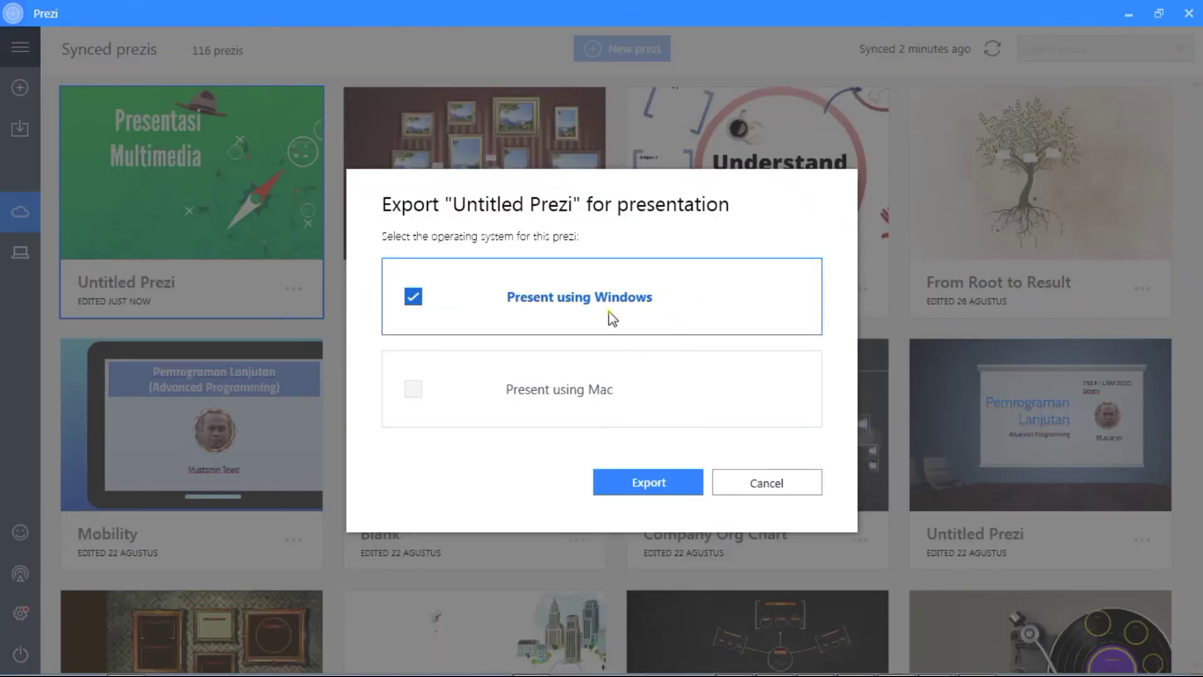
{"action": "left_click", "coordinate": [665, 485]}
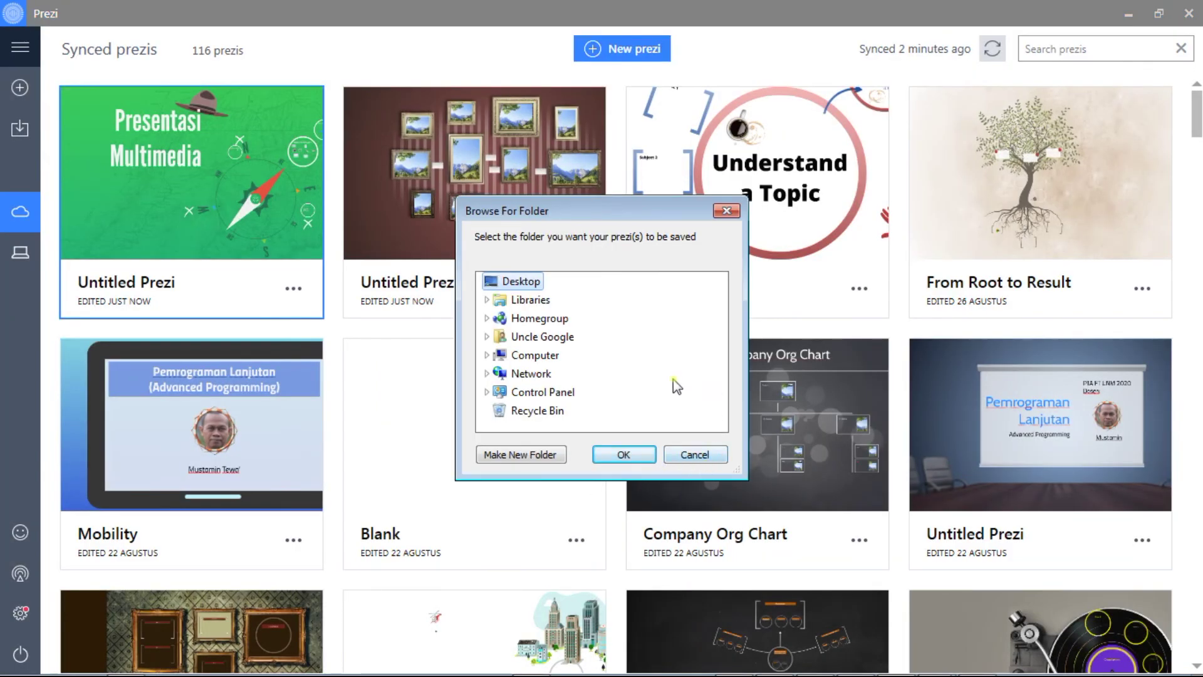
- Save the exported presentation to the Buku K13 folder on Local Disk (I:)
{"action": "left_click", "coordinate": [533, 355]}
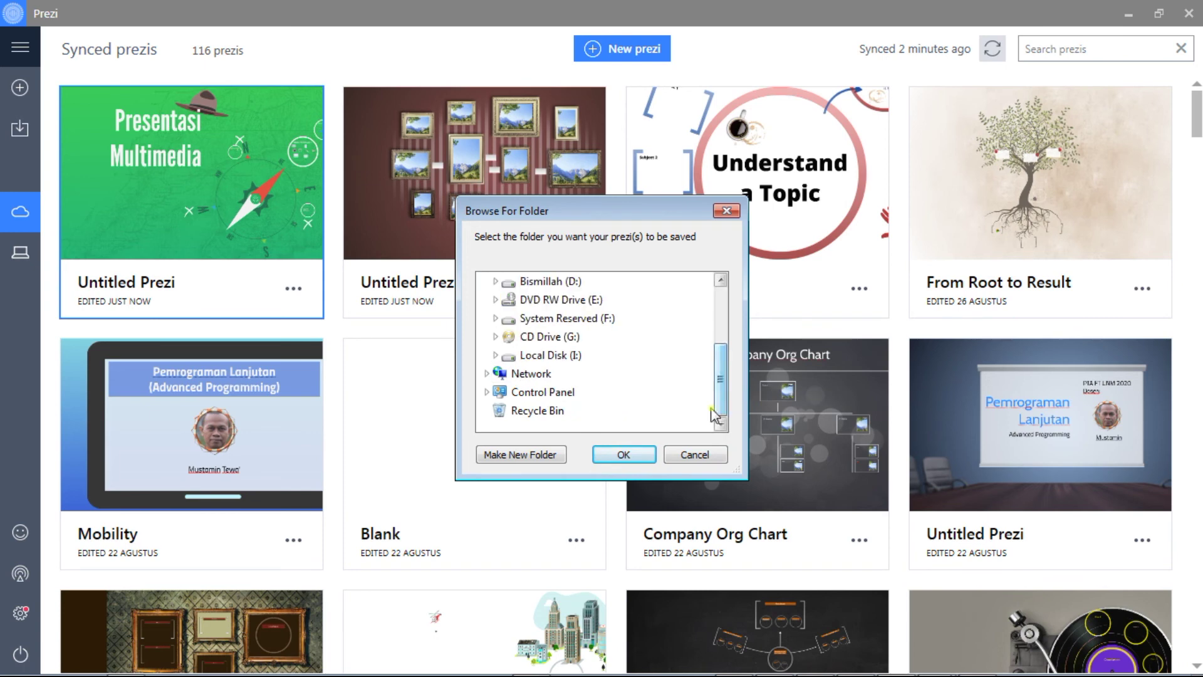
{"action": "left_click", "coordinate": [542, 352]}
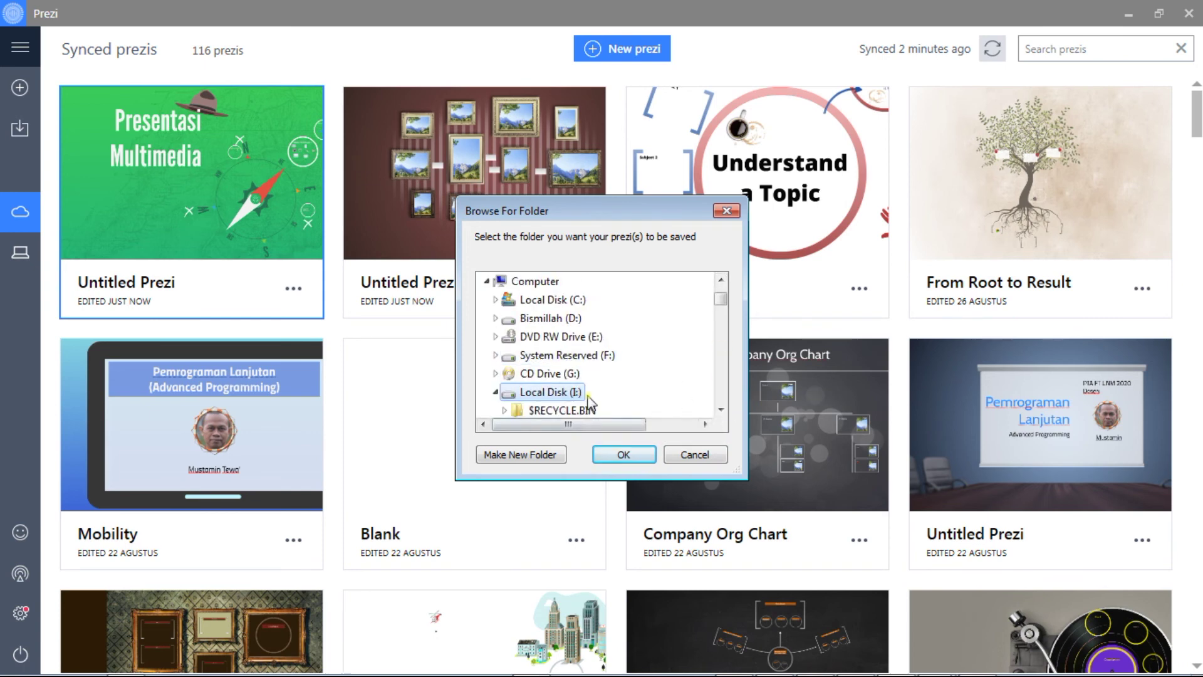
{"action": "scroll", "coordinate": [712, 369], "scroll_direction": "down", "scroll_amount": 5}
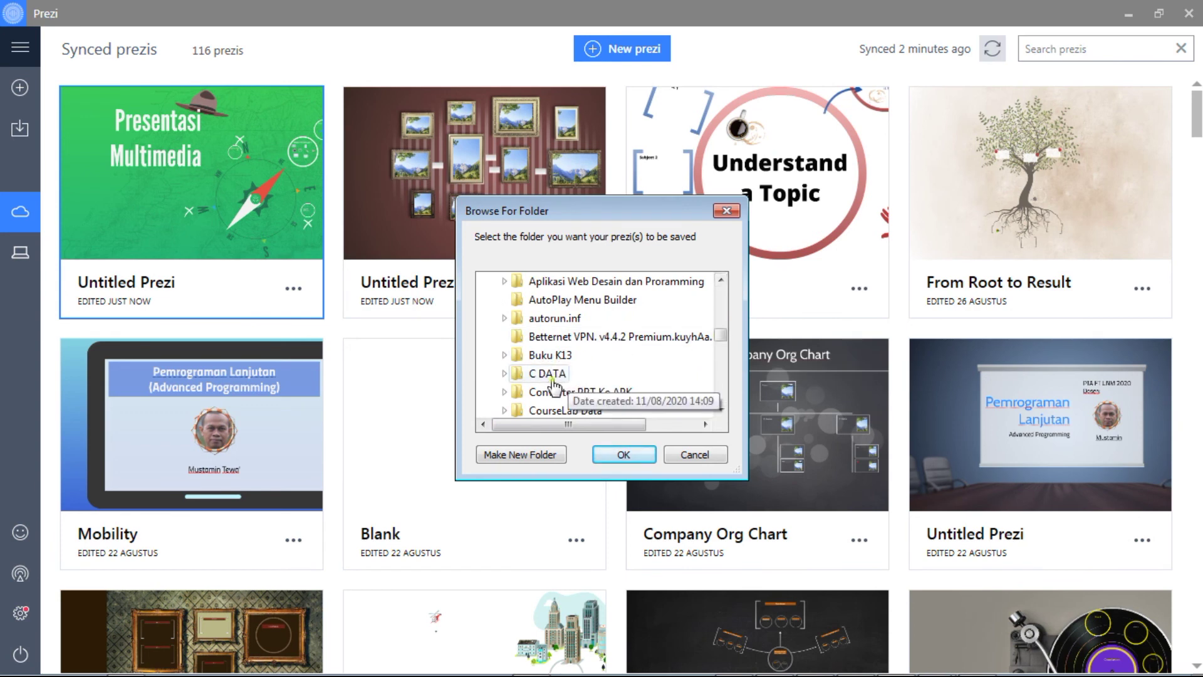
{"action": "left_click", "coordinate": [545, 374]}
{"action": "left_click", "coordinate": [540, 374]}
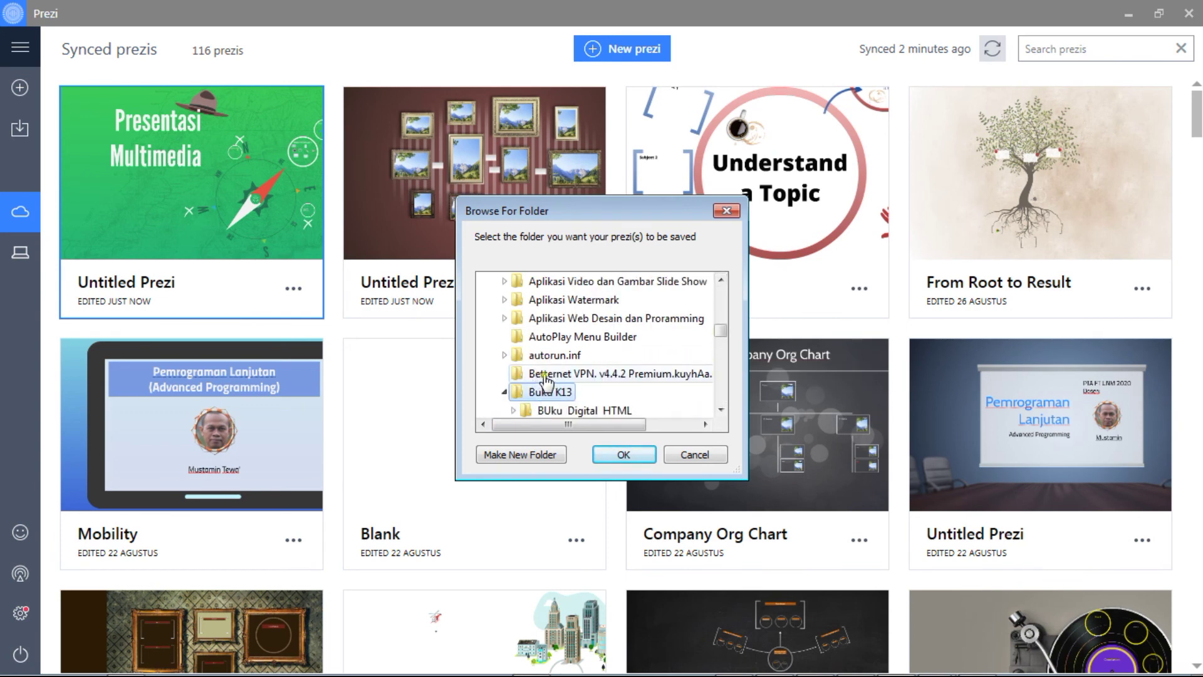
{"action": "mouse_move", "coordinate": [719, 340]}
{"action": "left_mouse_down"}
{"action": "mouse_move", "coordinate": [720, 366]}
{"action": "mouse_move", "coordinate": [720, 334]}
{"action": "left_mouse_up"}
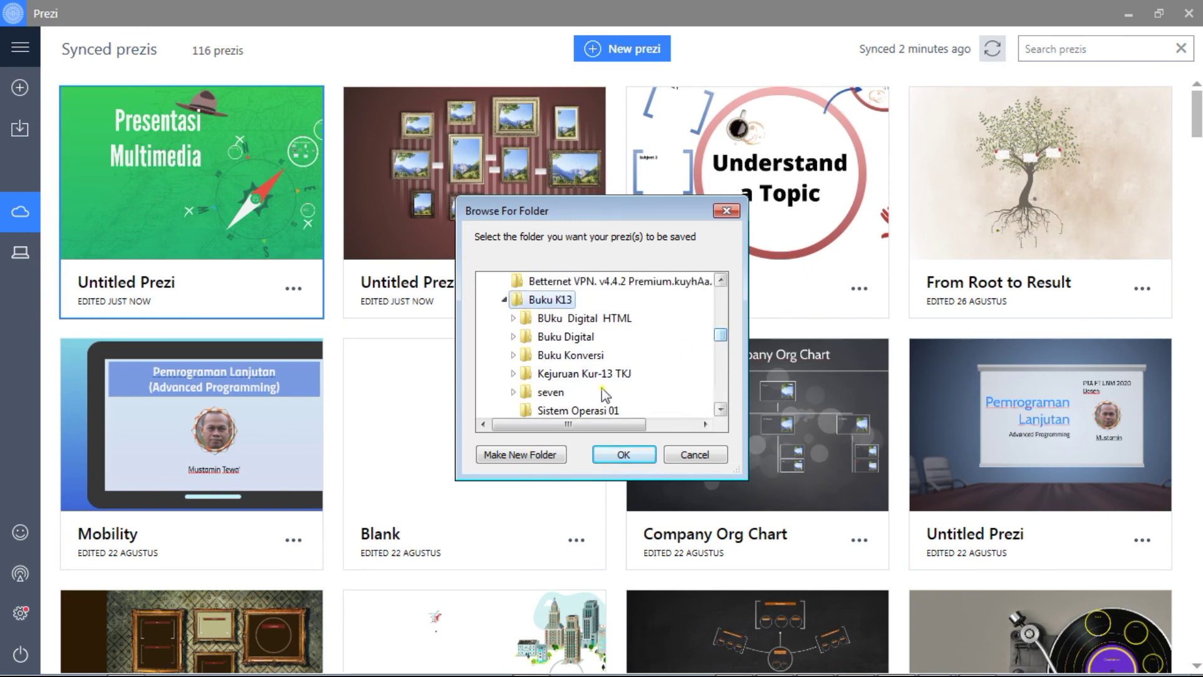
{"action": "left_click", "coordinate": [624, 455]}
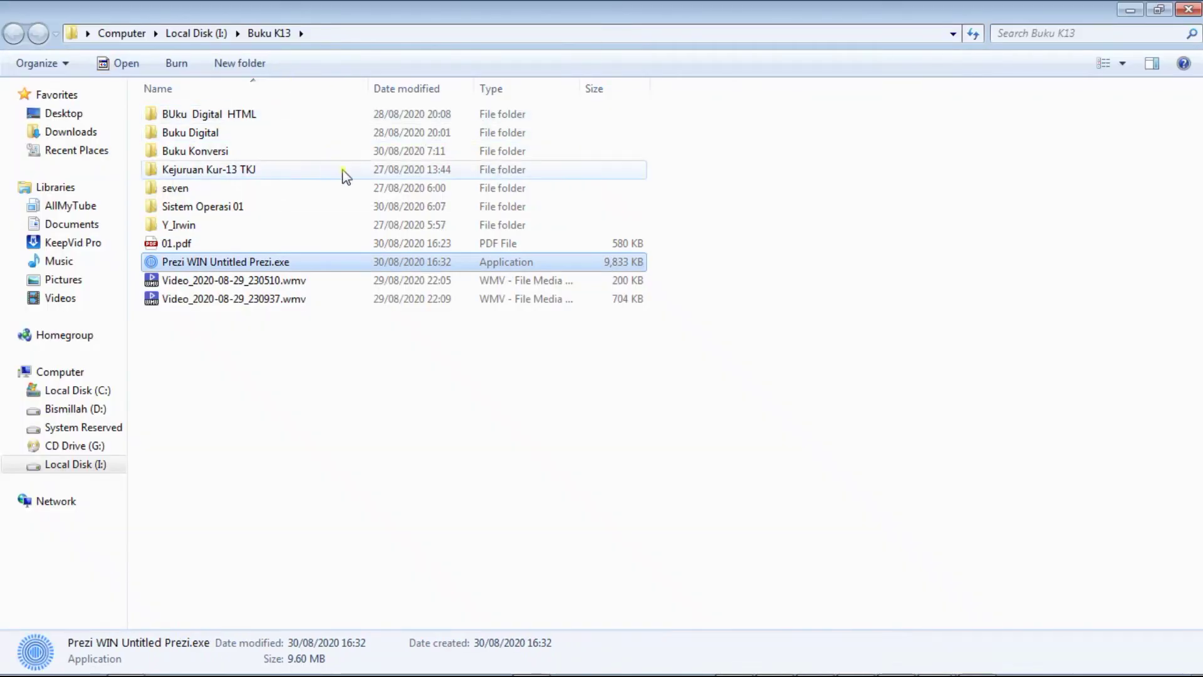
- Run Prezi WIN Untitled Prezi.exe from the Buku K13 folder, advance to the first frame and maximize the presentation window
{"action": "left_click", "coordinate": [282, 463]}
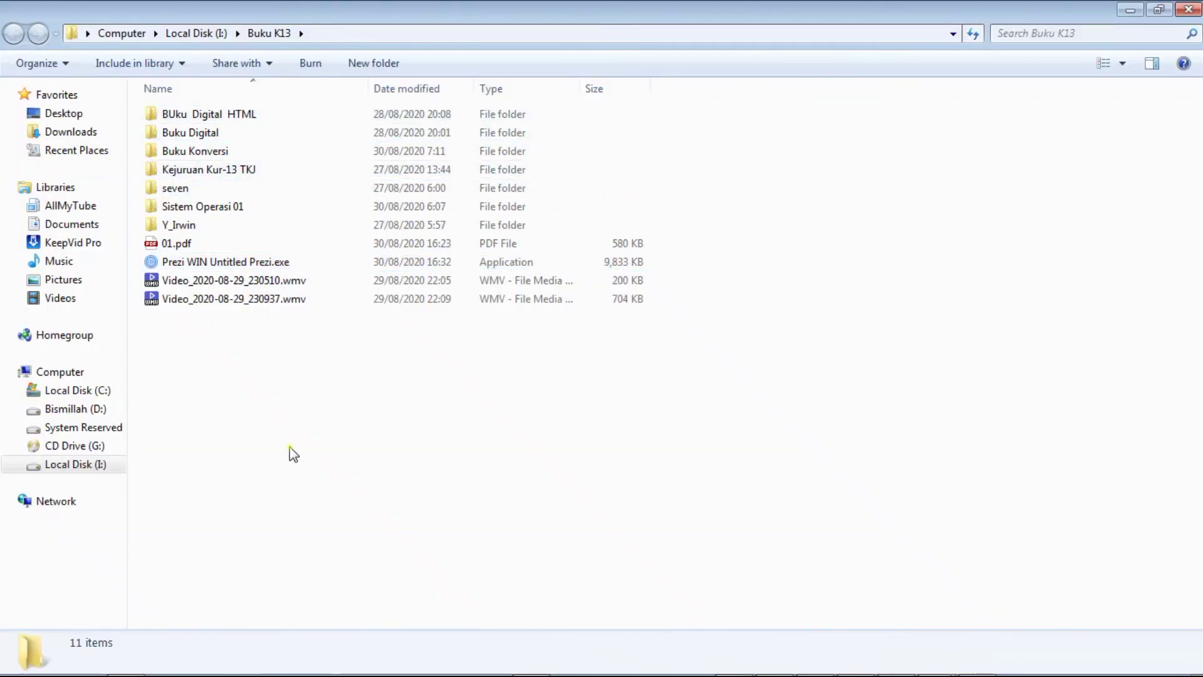
{"action": "left_click", "coordinate": [238, 266]}
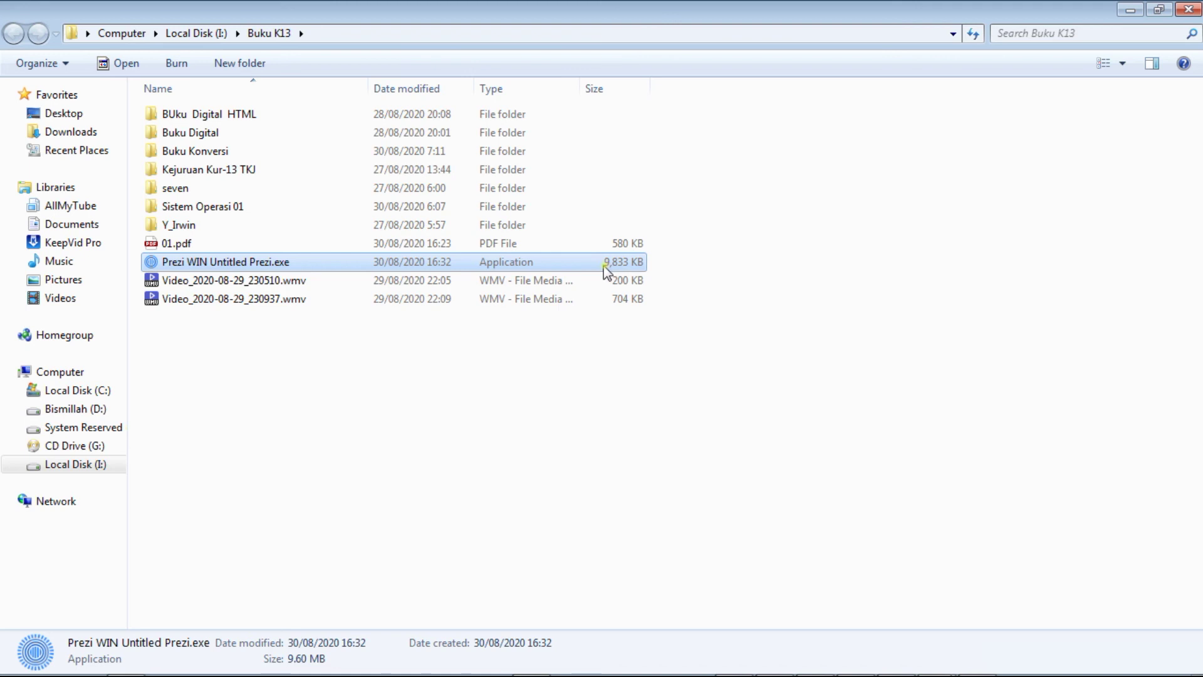
{"action": "double_click", "coordinate": [257, 266]}
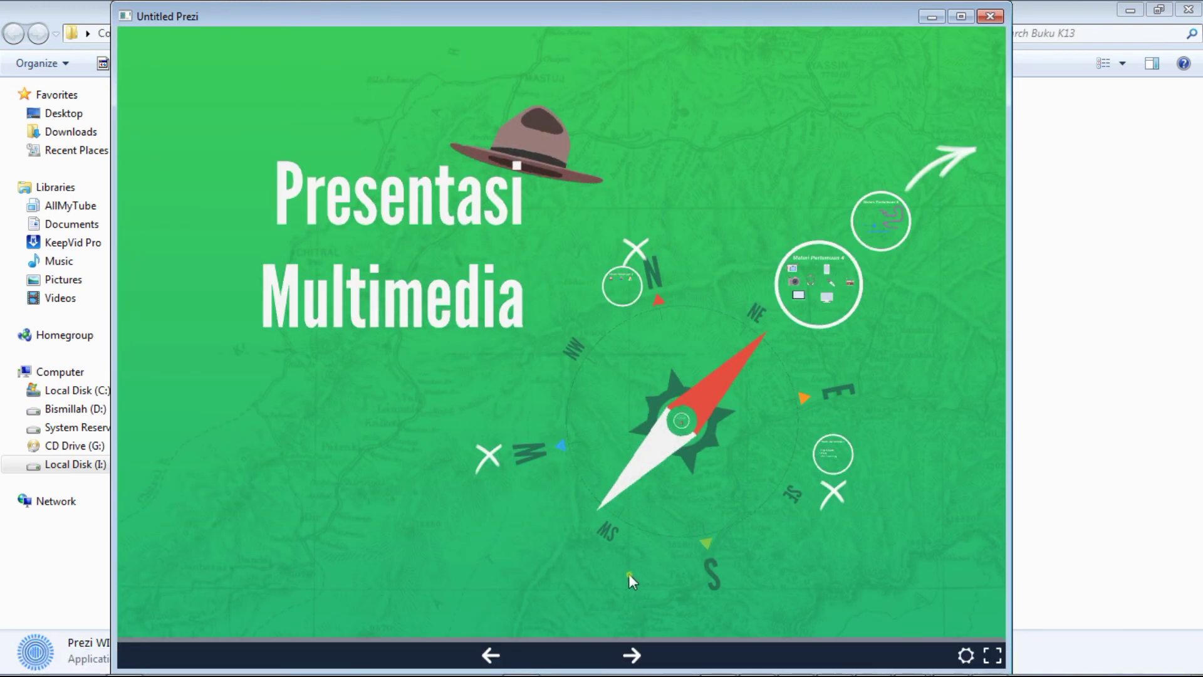
{"action": "left_click", "coordinate": [636, 654]}
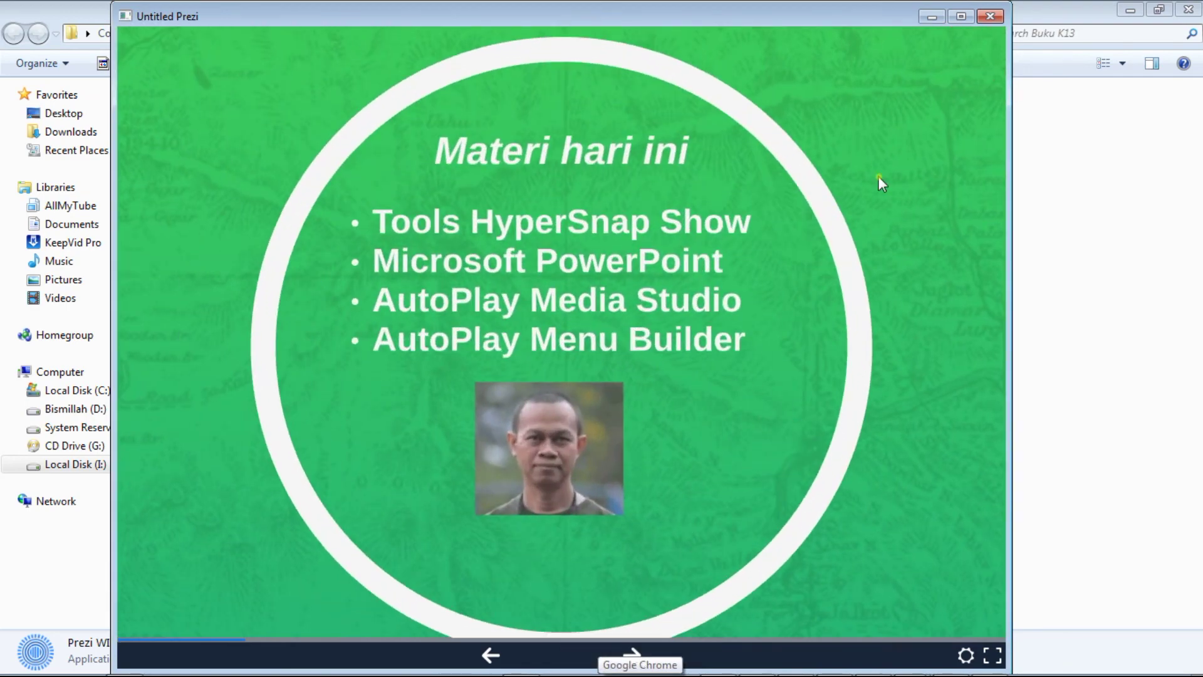
{"action": "left_click", "coordinate": [958, 16]}
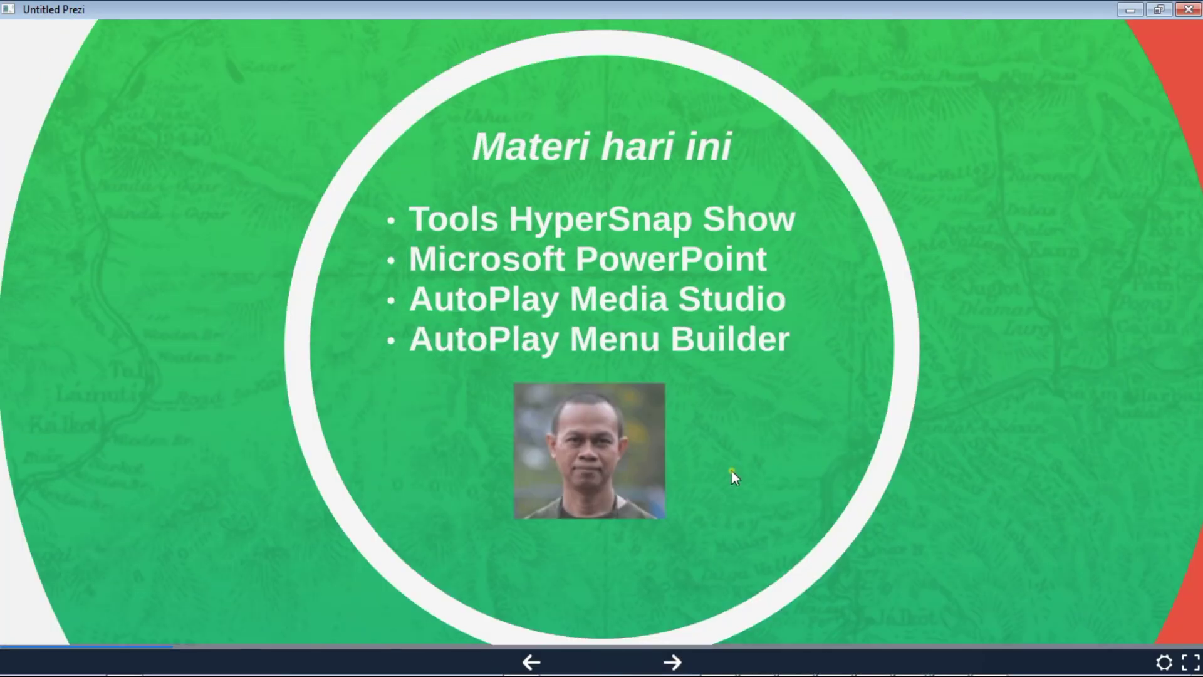
- Play through the remaining frames of the exported presentation up to the closing overview and close it
{"action": "left_click", "coordinate": [673, 661]}
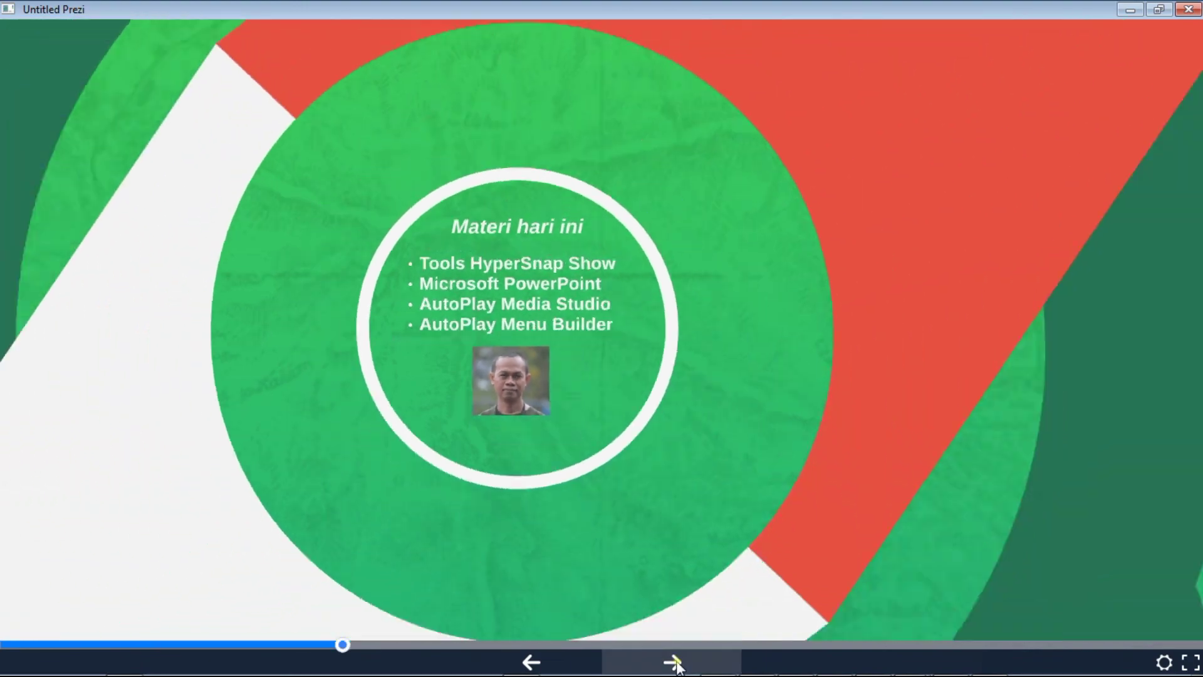
{"action": "left_click", "coordinate": [673, 662]}
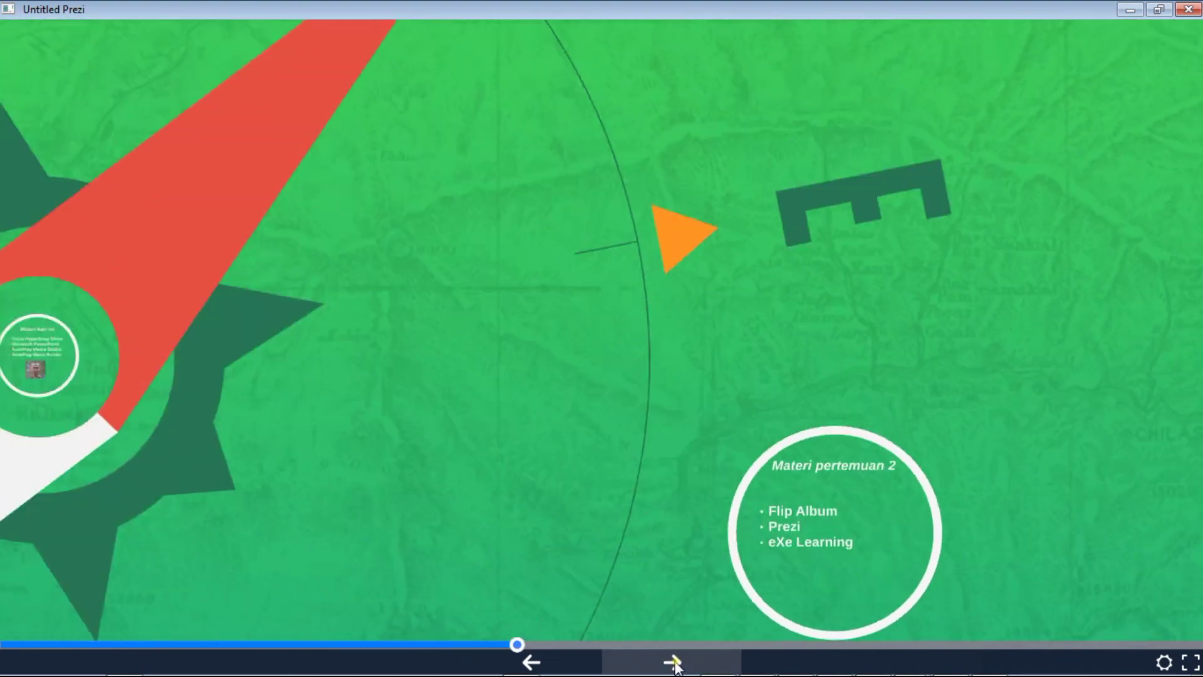
{"action": "left_click", "coordinate": [673, 662]}
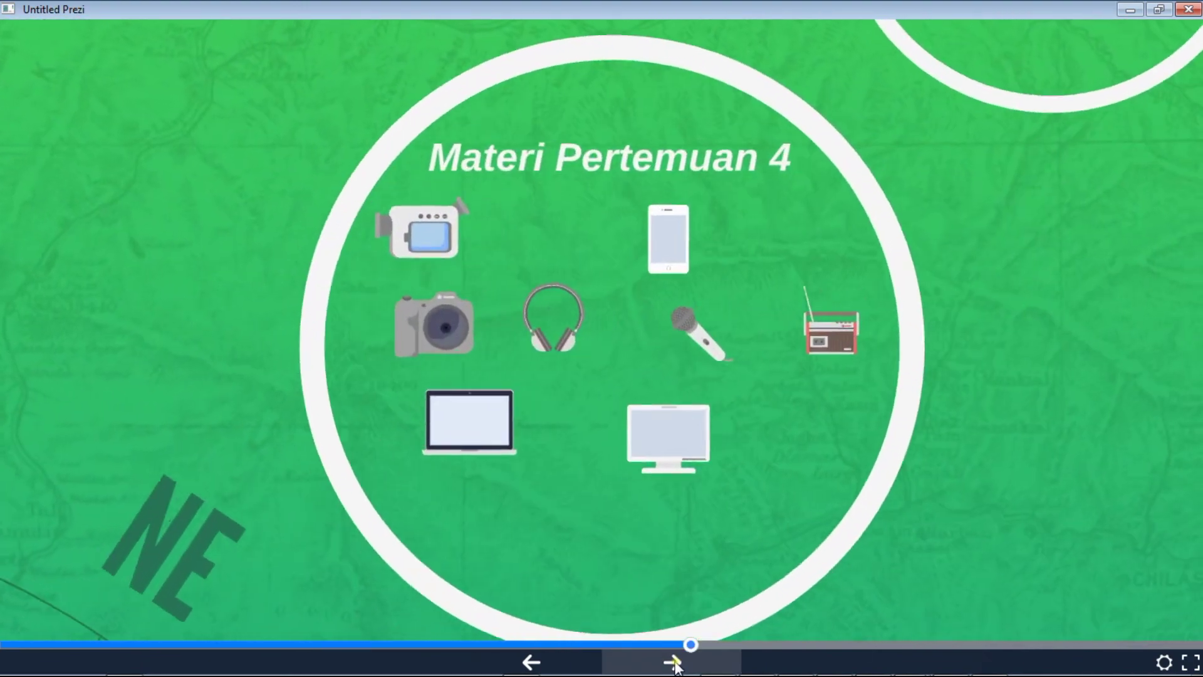
{"action": "left_click", "coordinate": [673, 662]}
{"action": "left_click", "coordinate": [673, 661]}
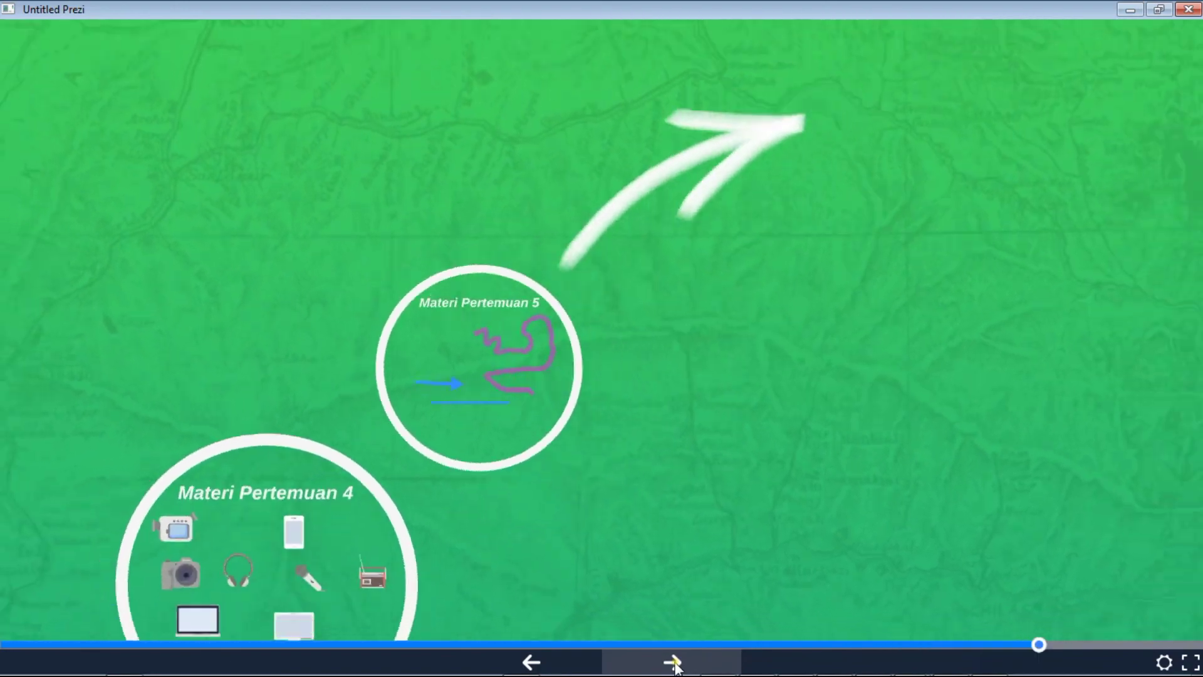
{"action": "left_click", "coordinate": [674, 661]}
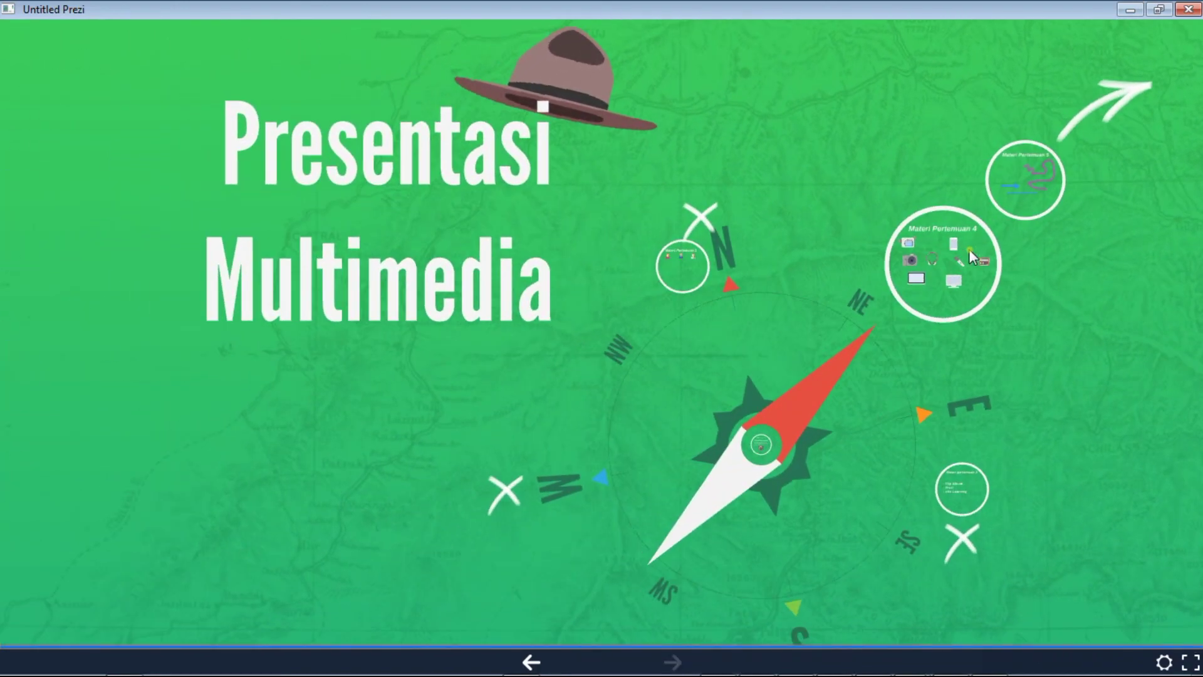
{"action": "left_click", "coordinate": [1187, 10]}
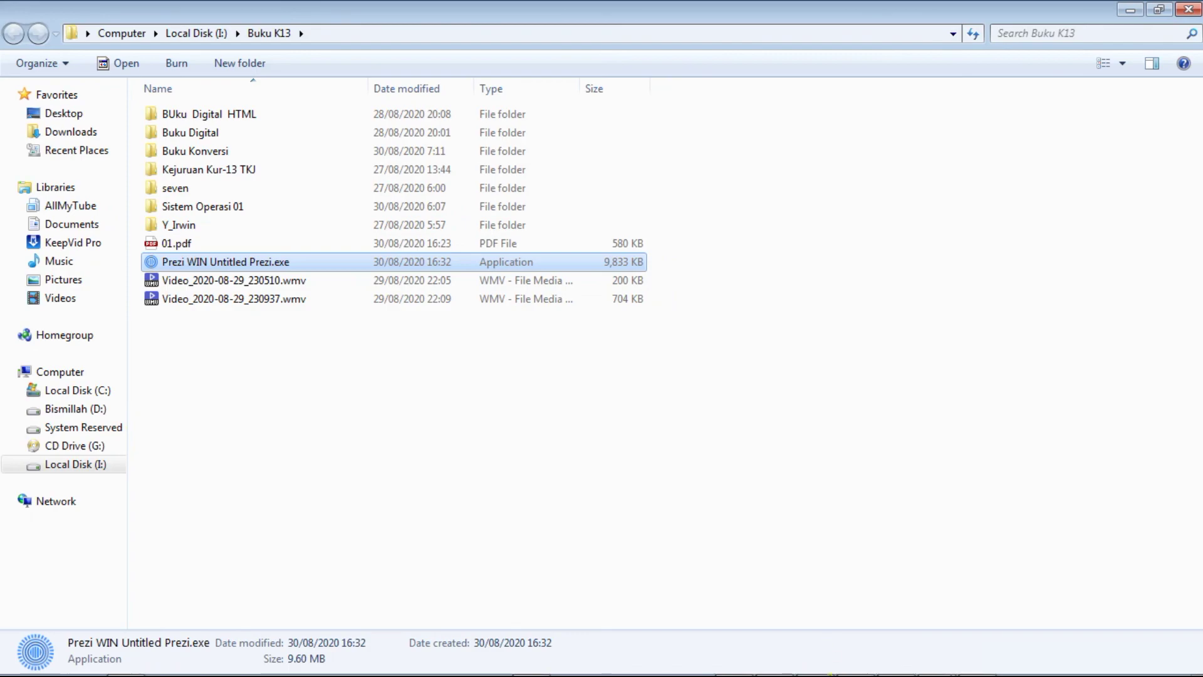
- Switch to the Prezi library and show the available actions for the Presentasi Multimedia prezi
{"action": "mouse_move", "coordinate": [869, 655]}
{"action": "left_click", "coordinate": [897, 662]}
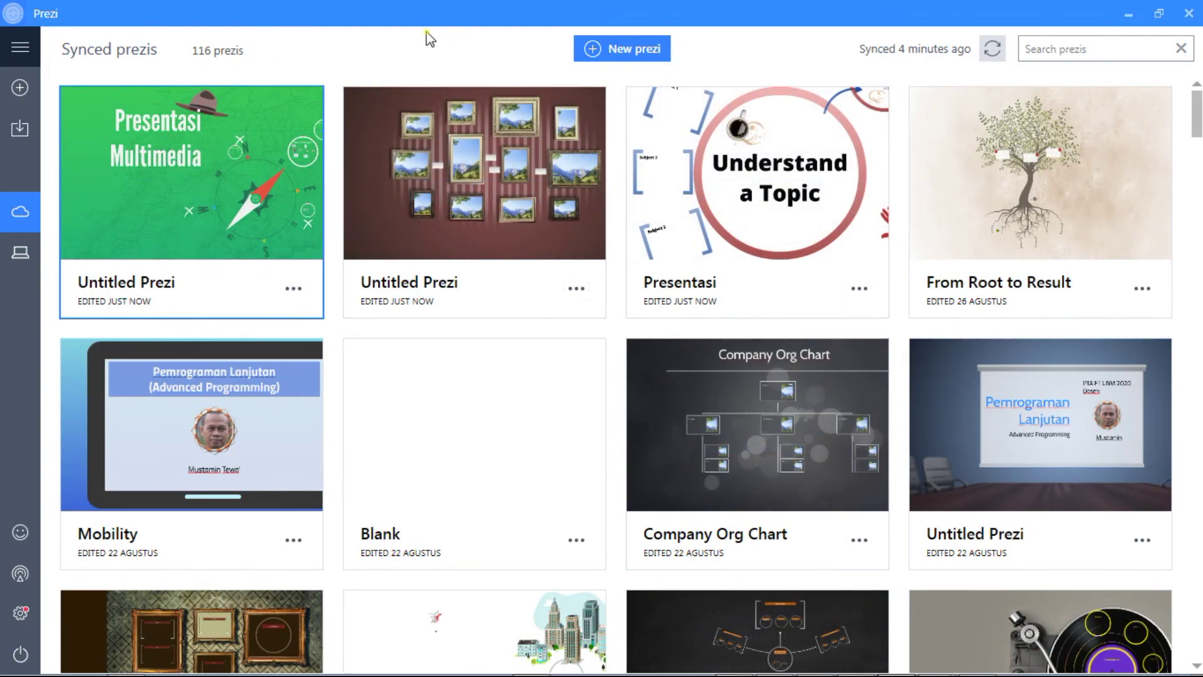
{"action": "mouse_move", "coordinate": [246, 216]}
{"action": "left_click", "coordinate": [293, 289]}
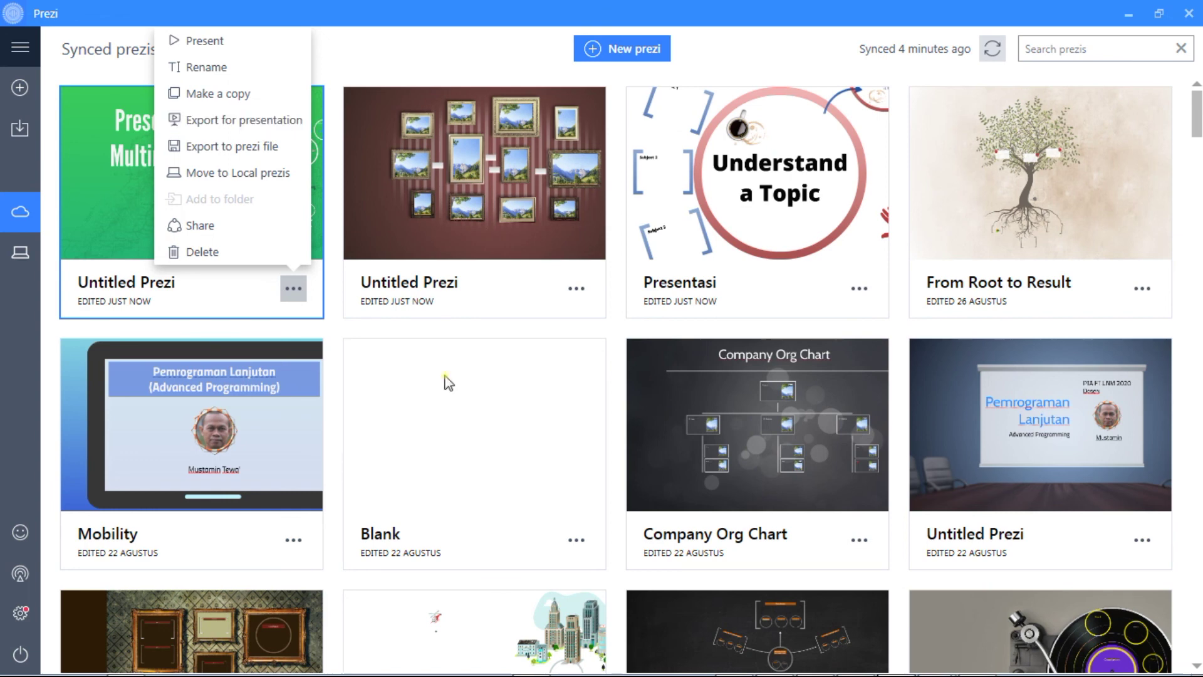
{"action": "mouse_move", "coordinate": [736, 668]}
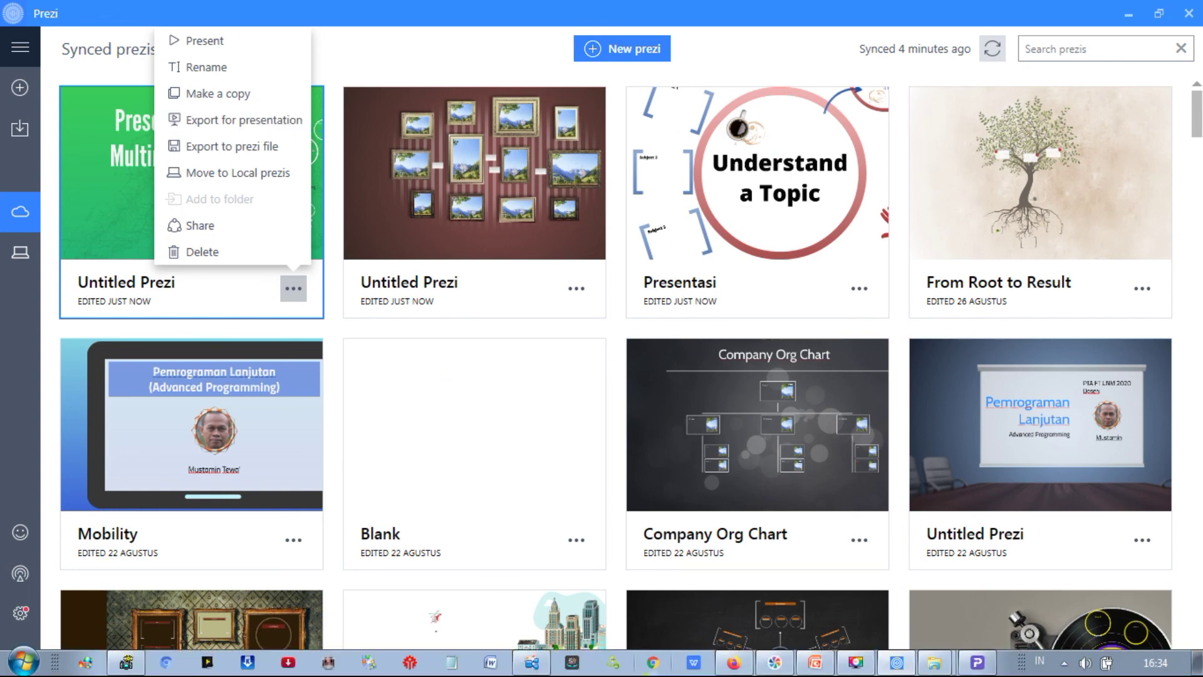
- Switch to the Buku K13 folder and examine the file size in the properties of Prezi WIN Untitled Prezi.exe
{"action": "left_click", "coordinate": [933, 662]}
{"action": "left_click", "coordinate": [905, 625]}
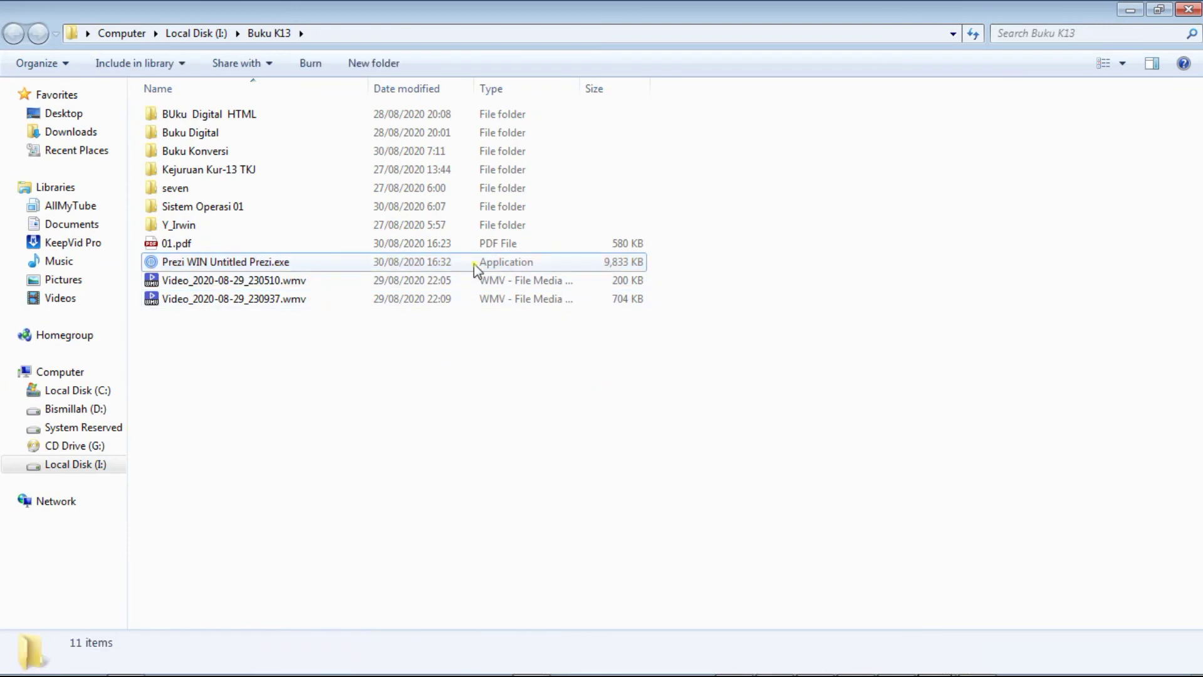
{"action": "left_click", "coordinate": [292, 263]}
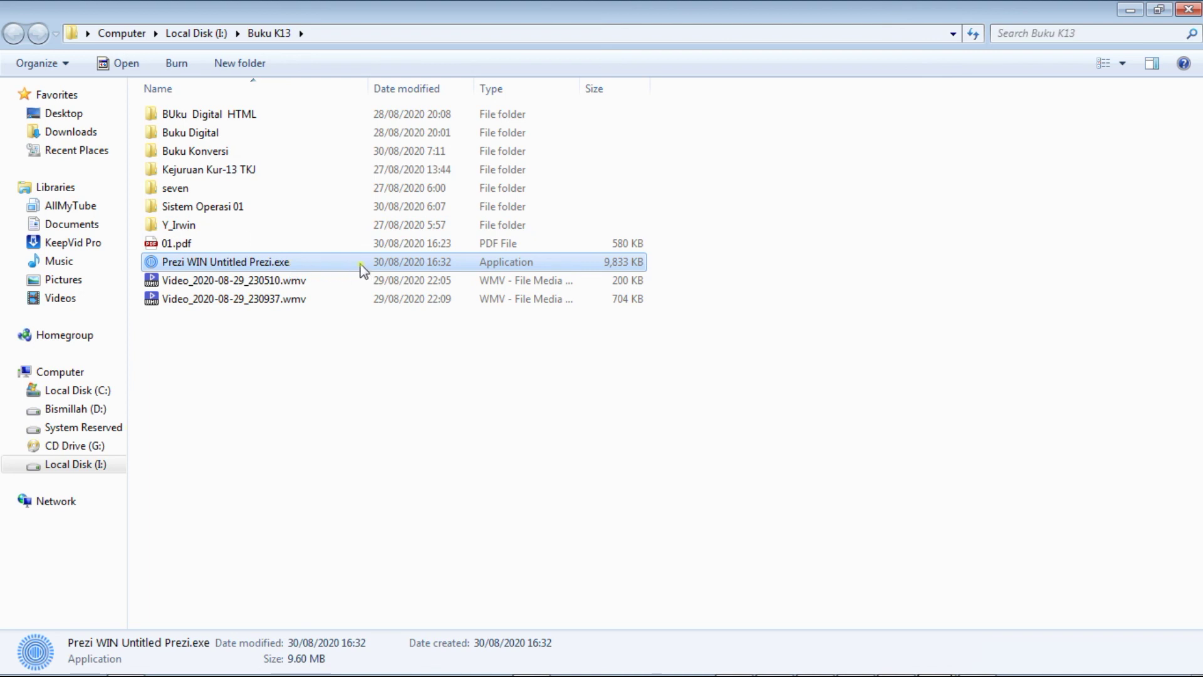
{"action": "mouse_move", "coordinate": [339, 264]}
{"action": "right_click", "coordinate": [581, 269]}
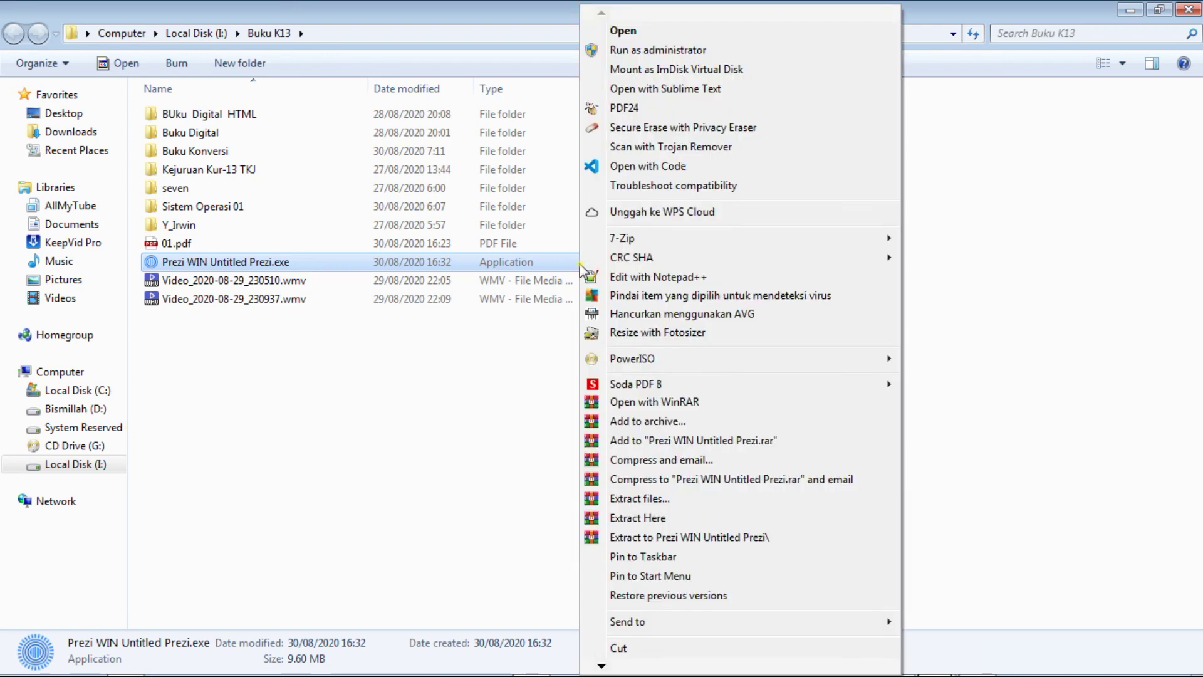
{"action": "mouse_move", "coordinate": [604, 668]}
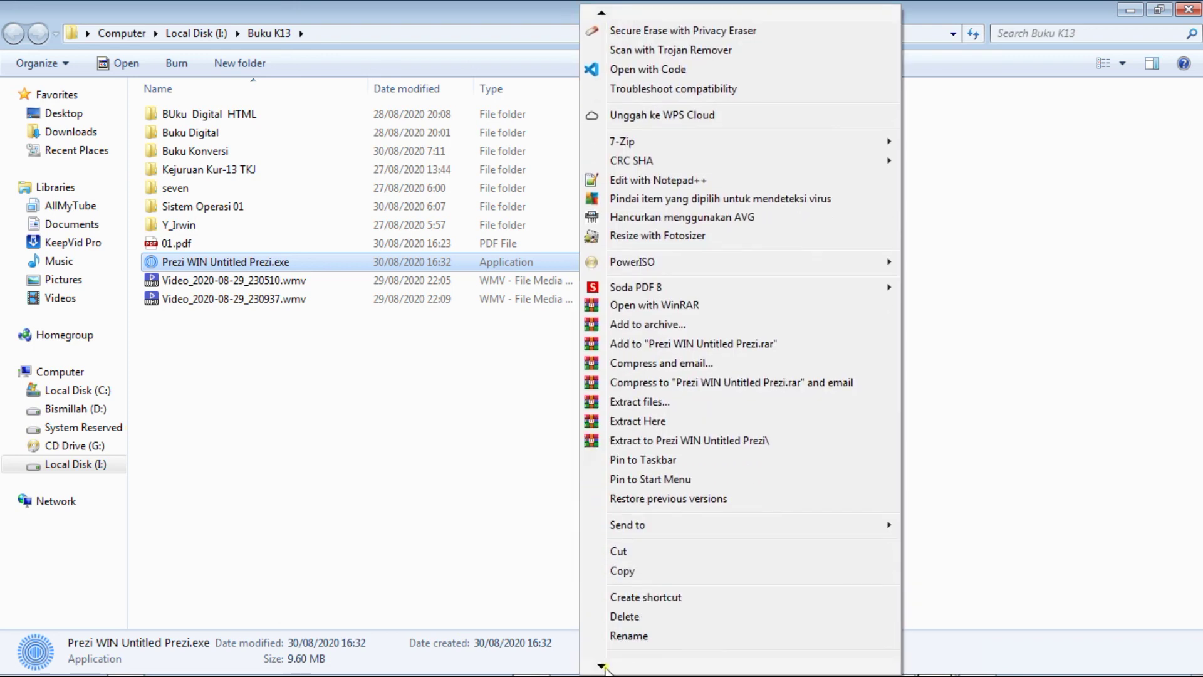
{"action": "left_click", "coordinate": [623, 642]}
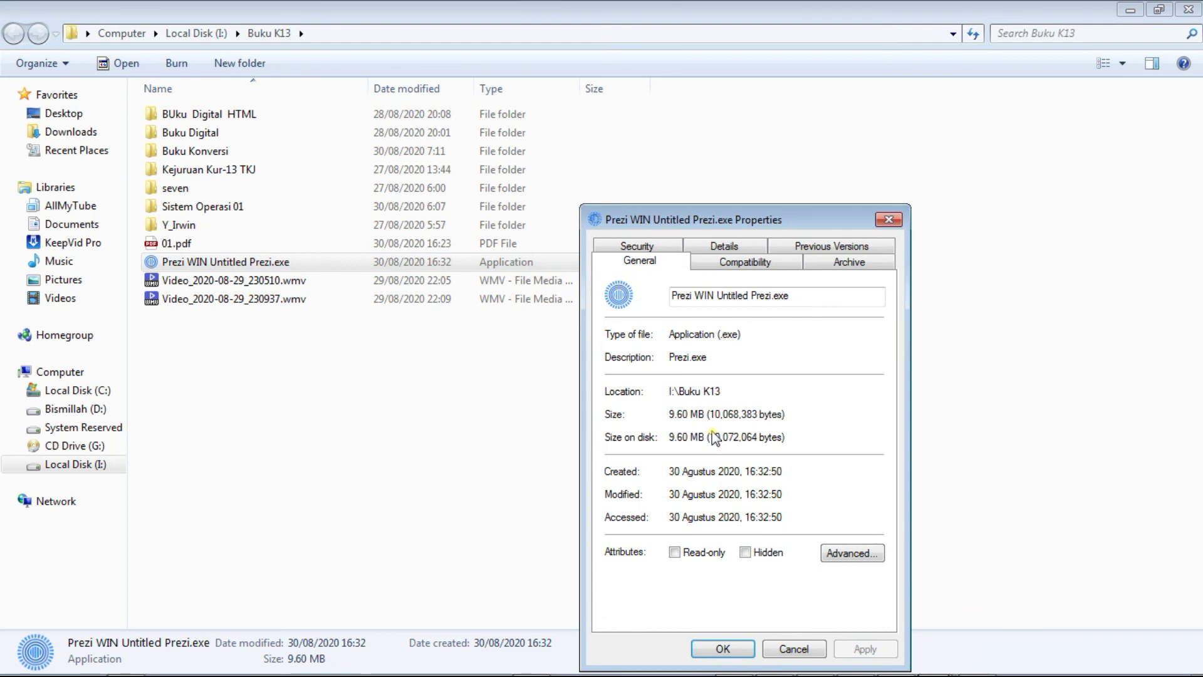
{"action": "left_click_drag", "start_coordinate": [758, 225], "coordinate": [870, 83]}
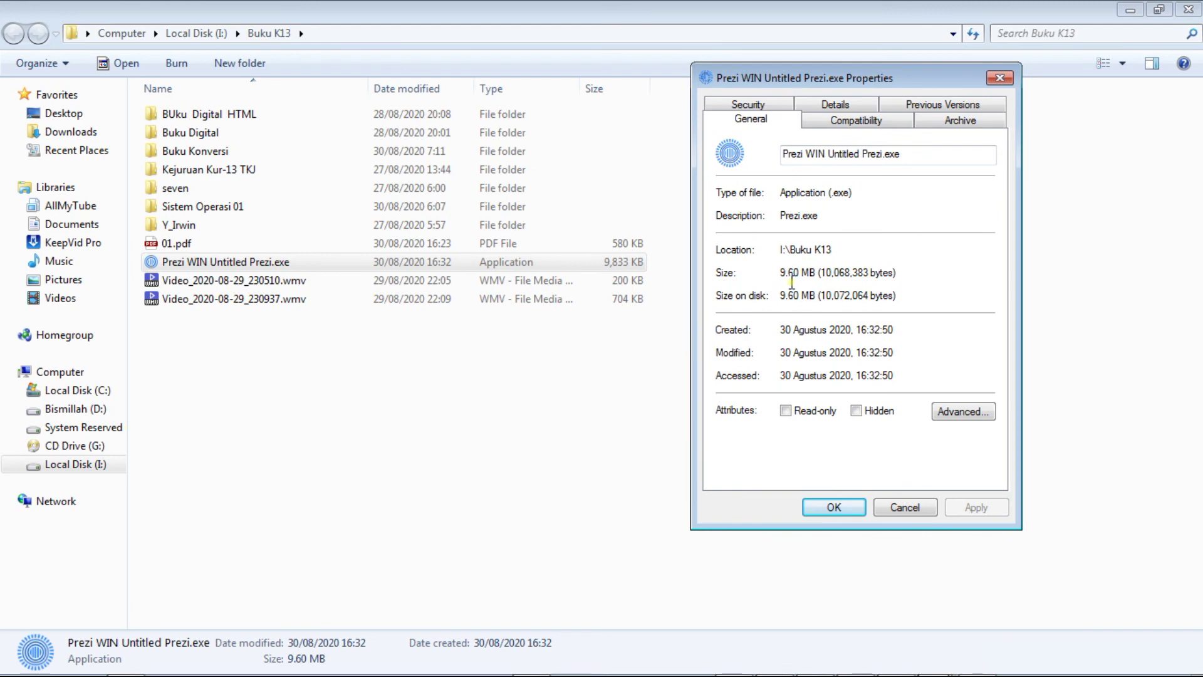
{"action": "left_click", "coordinate": [645, 263]}
- Switch back to the Prezi library and log out of the account
{"action": "mouse_move", "coordinate": [923, 664]}
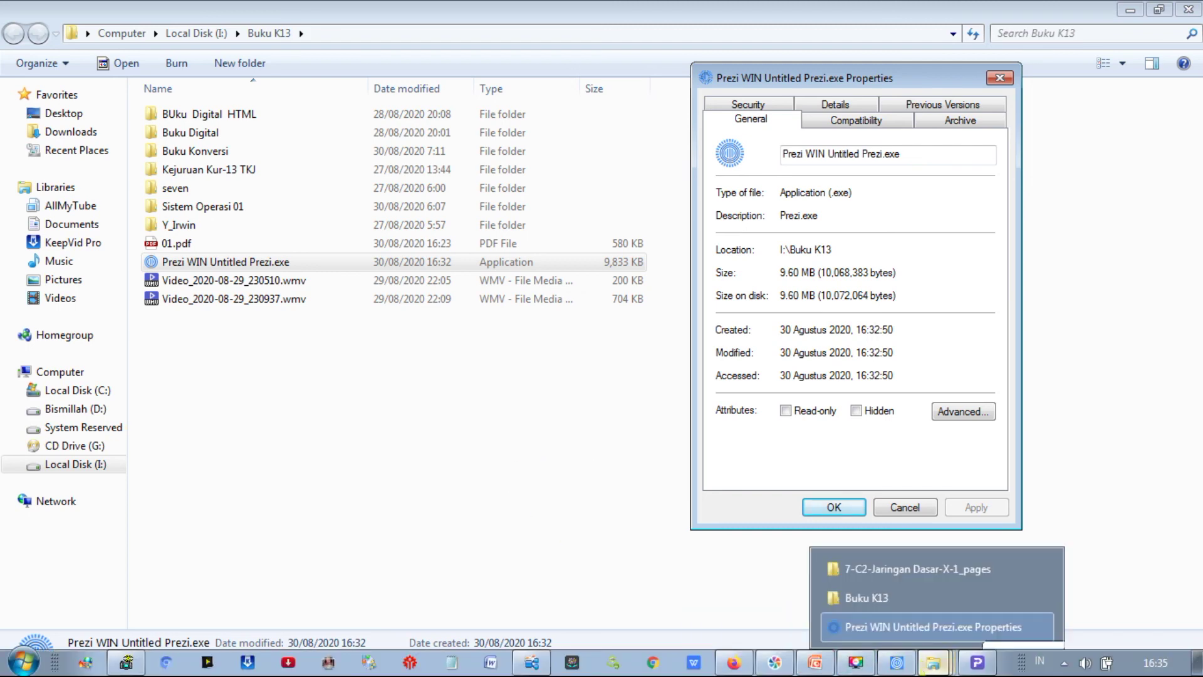
{"action": "left_click", "coordinate": [896, 631]}
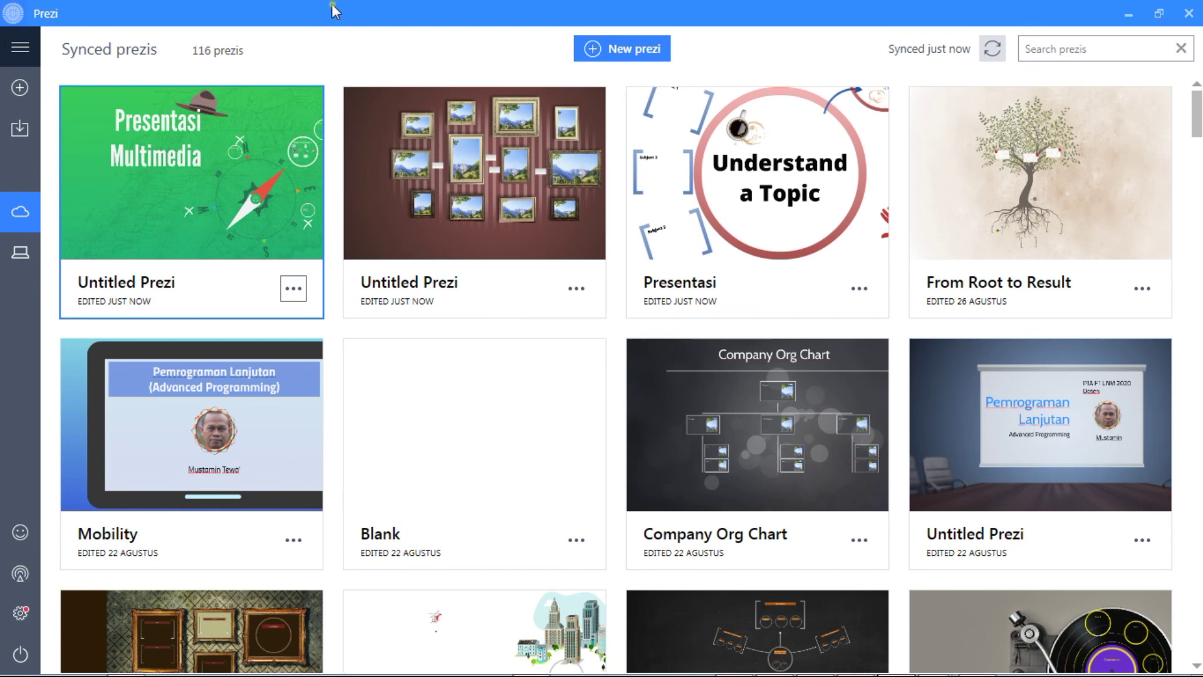
{"action": "left_click", "coordinate": [20, 50]}
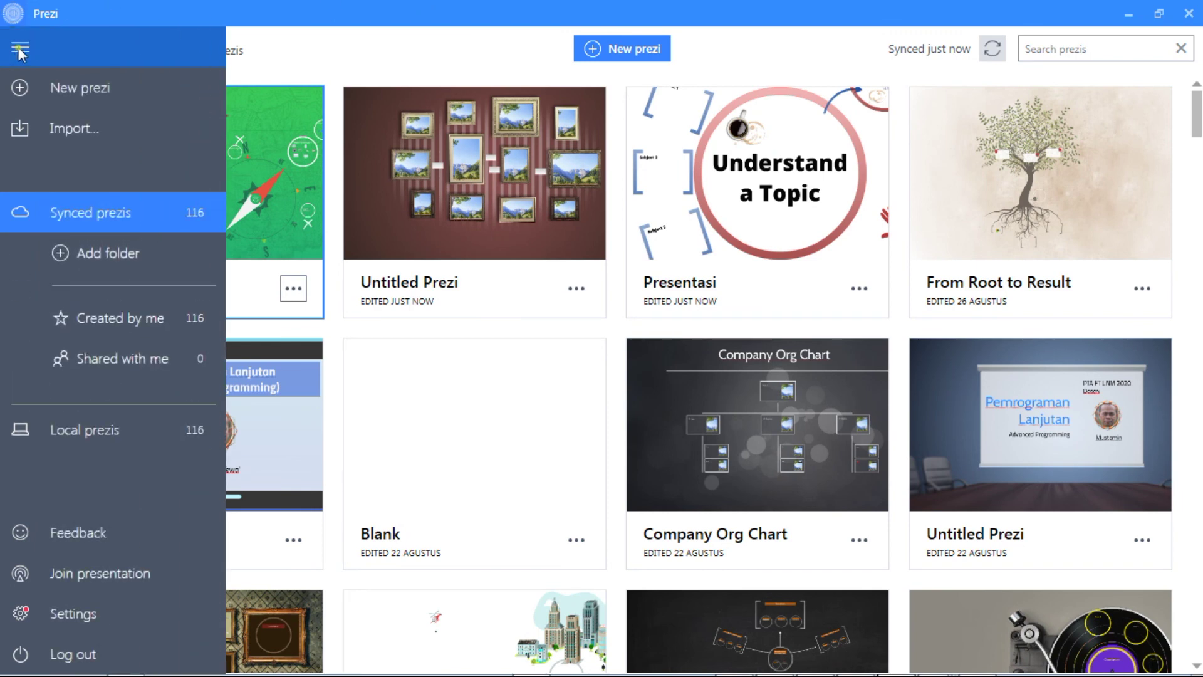
{"action": "left_click", "coordinate": [99, 657]}
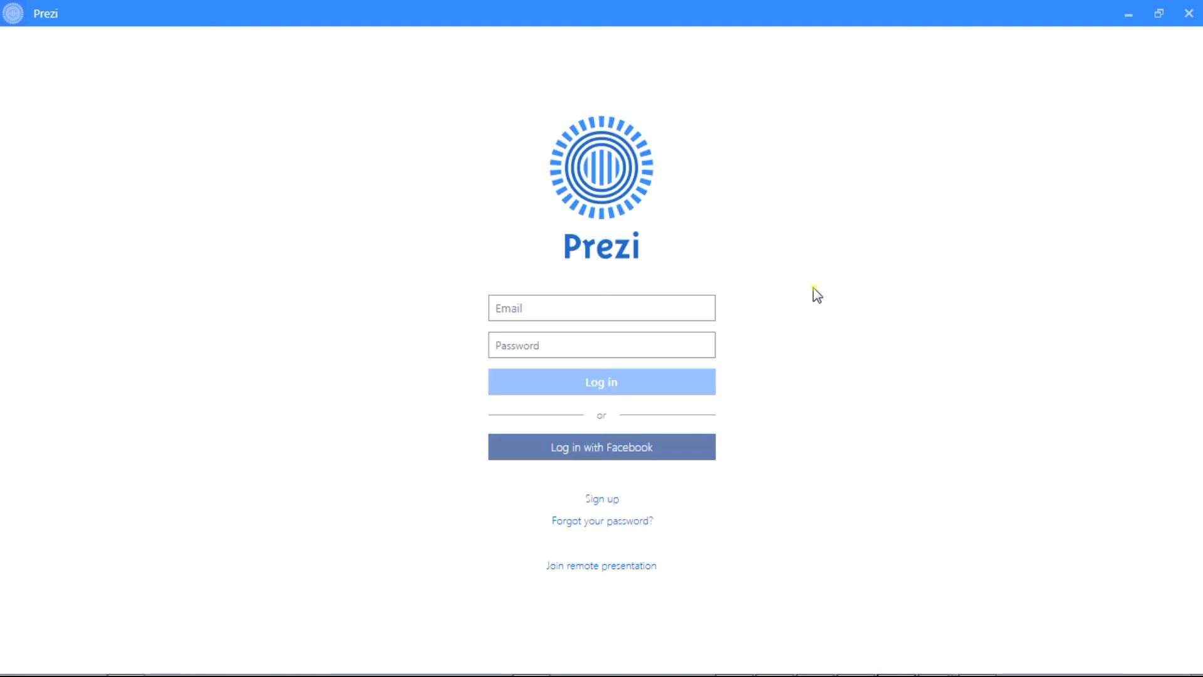